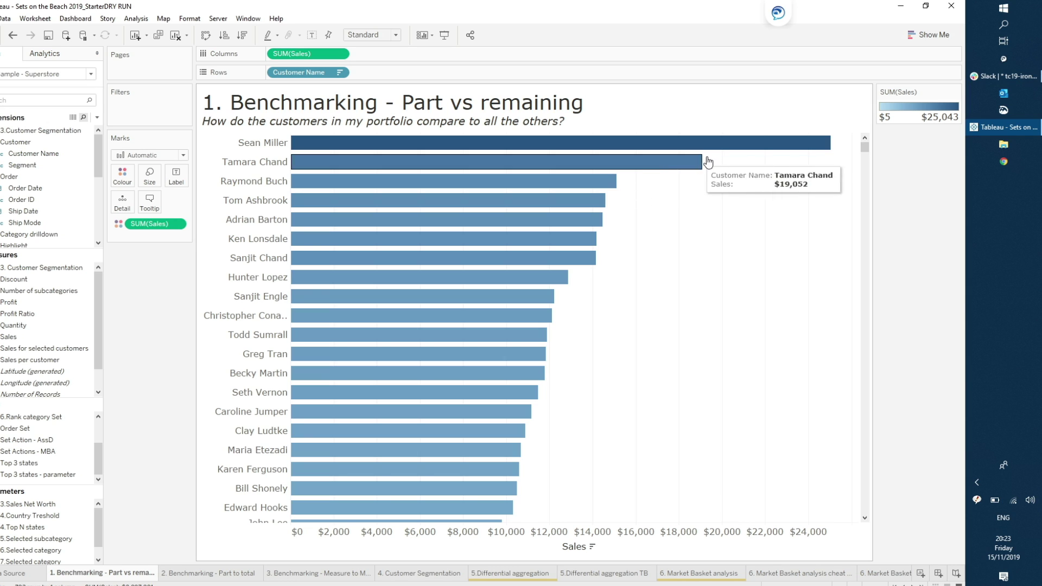
# - Create a set named "My portfolio" from the ten customers ranked second to eleventh by sales
pyautogui.moveTo(718, 156); pyautogui.dragTo(414, 347)
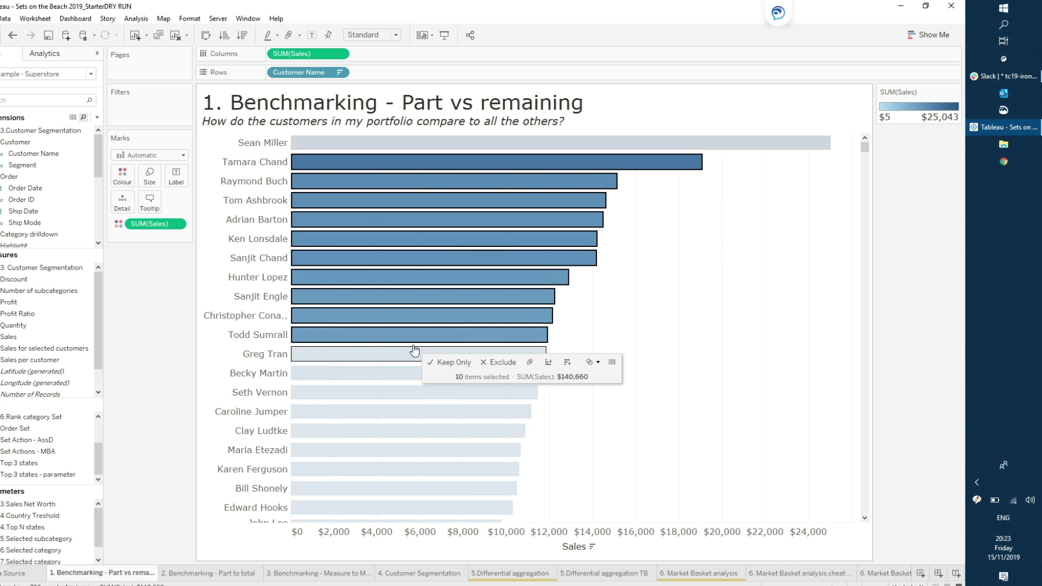
pyautogui.click(590, 362)
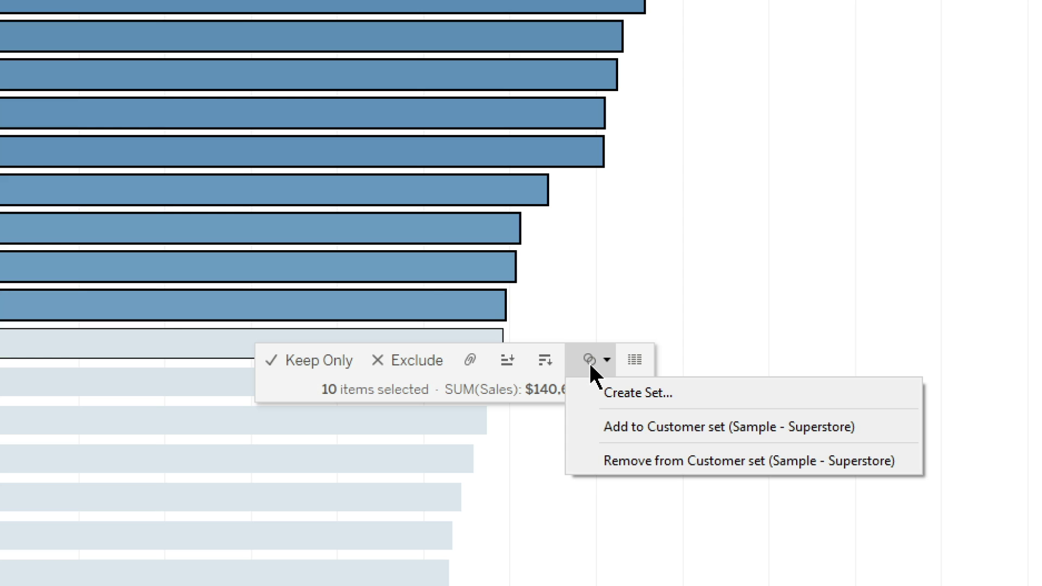
pyautogui.click(619, 392)
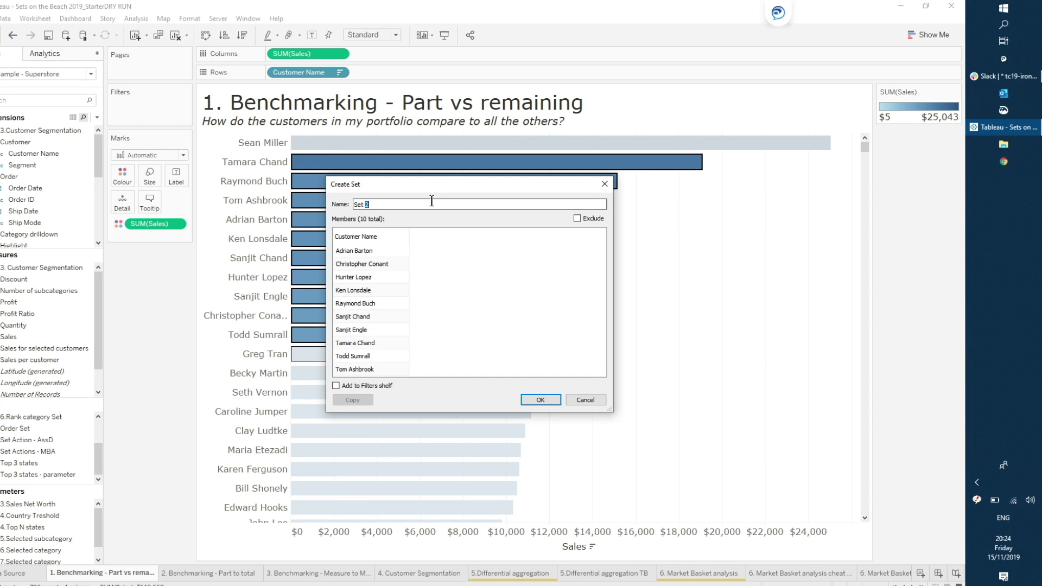
pyautogui.write('My portfi')
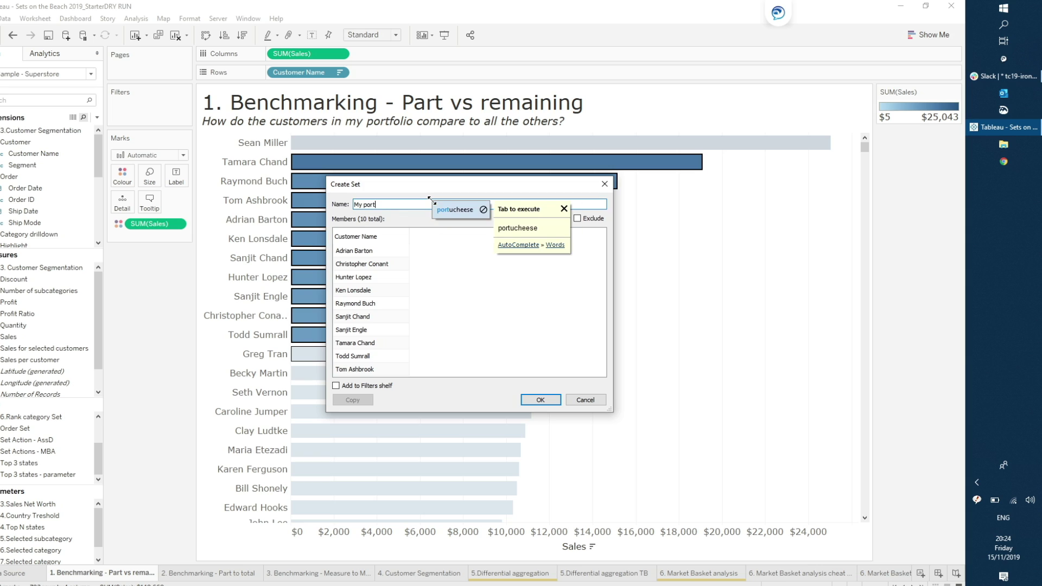
pyautogui.press('BackSpace')
pyautogui.press('BackSpace')
pyautogui.write('ofi')
pyautogui.write('lio')
pyautogui.click(380, 205)
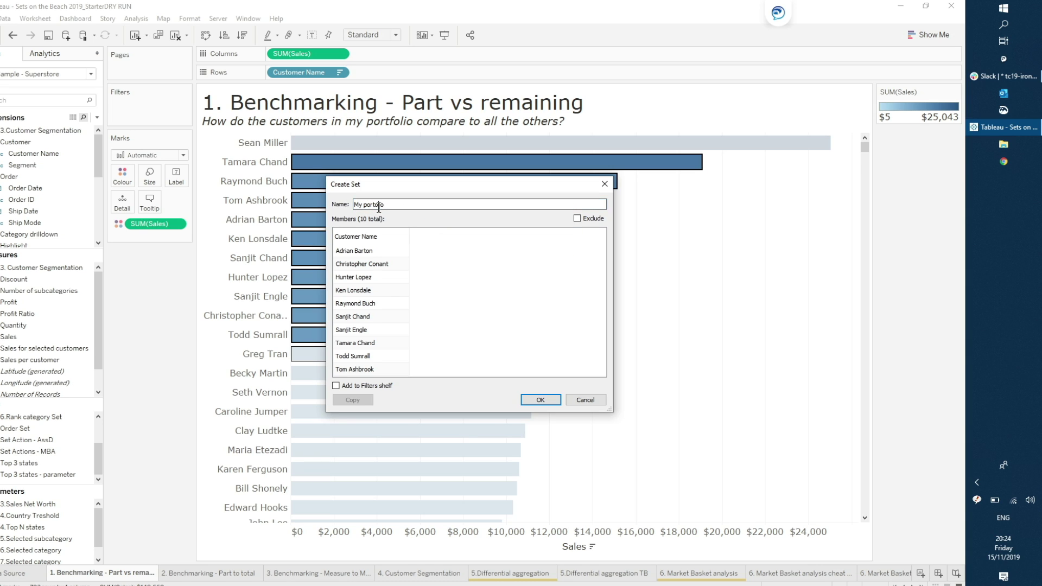
pyautogui.write('f')
pyautogui.moveTo(507, 353)
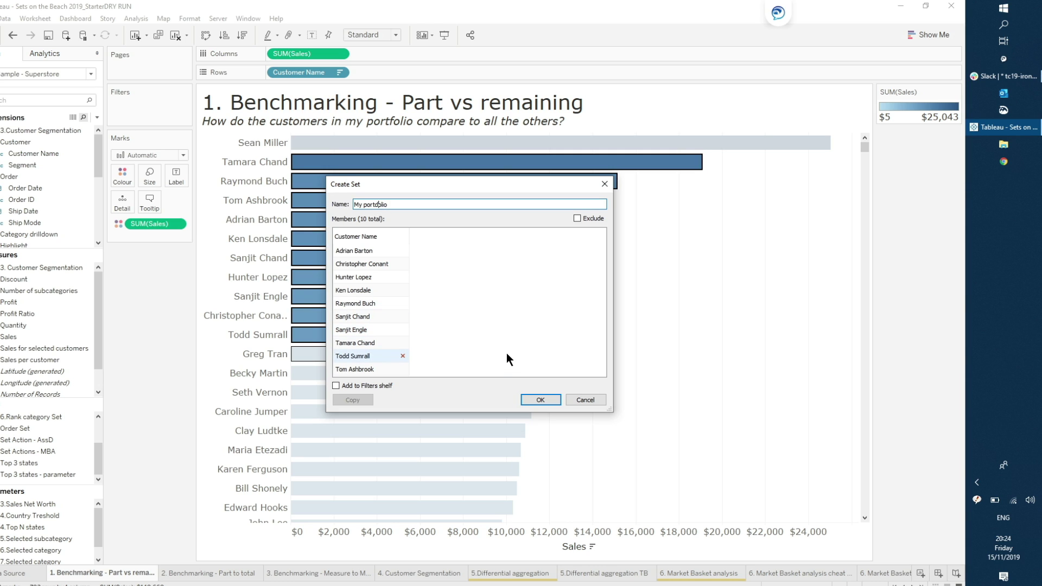
pyautogui.click(541, 400)
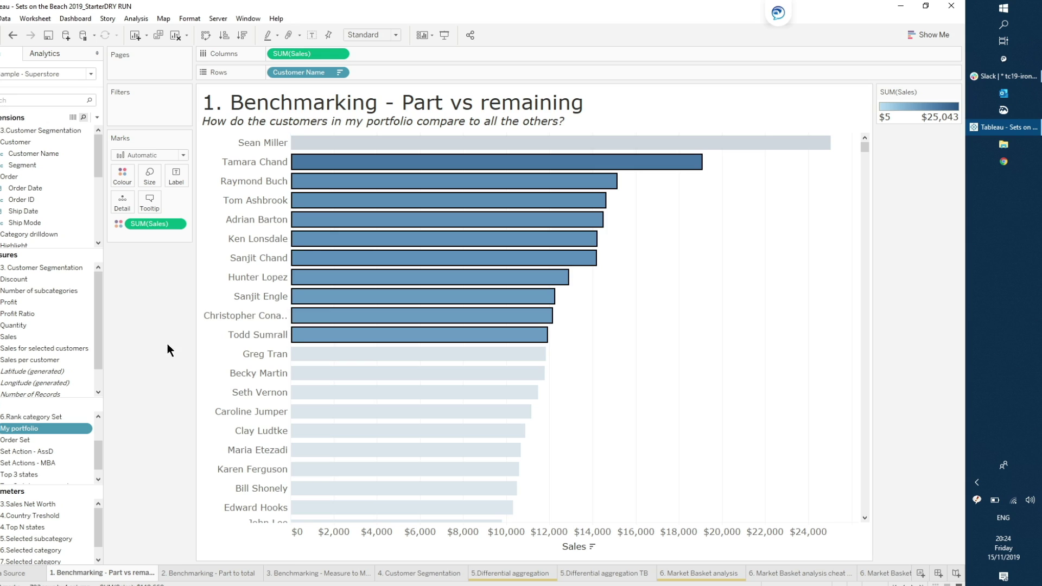
pyautogui.press('Escape')
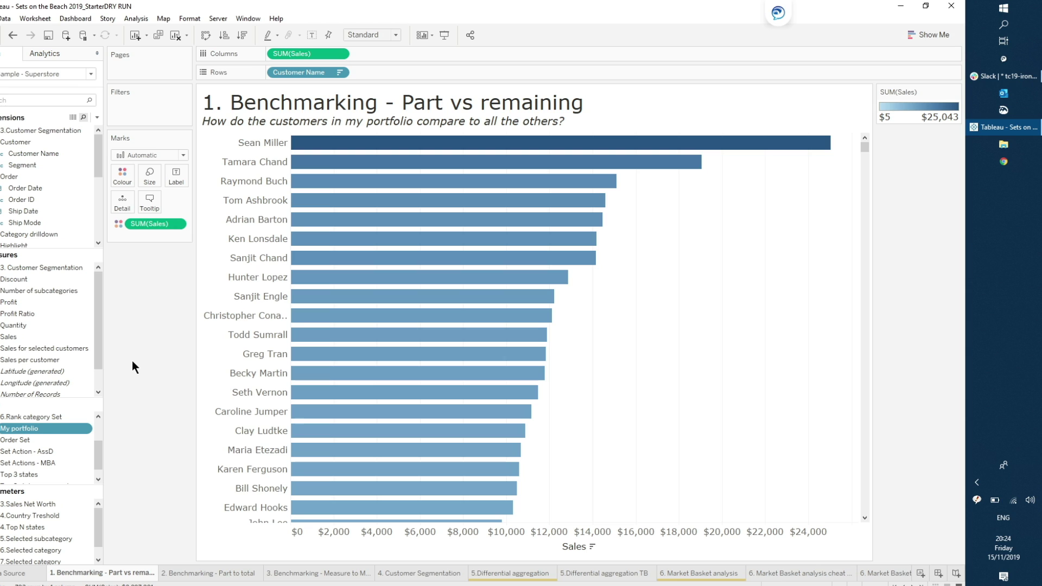
# - Split the customer rows by In/Out of the My portfolio set and colour the bars by the same set
pyautogui.moveTo(13, 430); pyautogui.dragTo(124, 181)
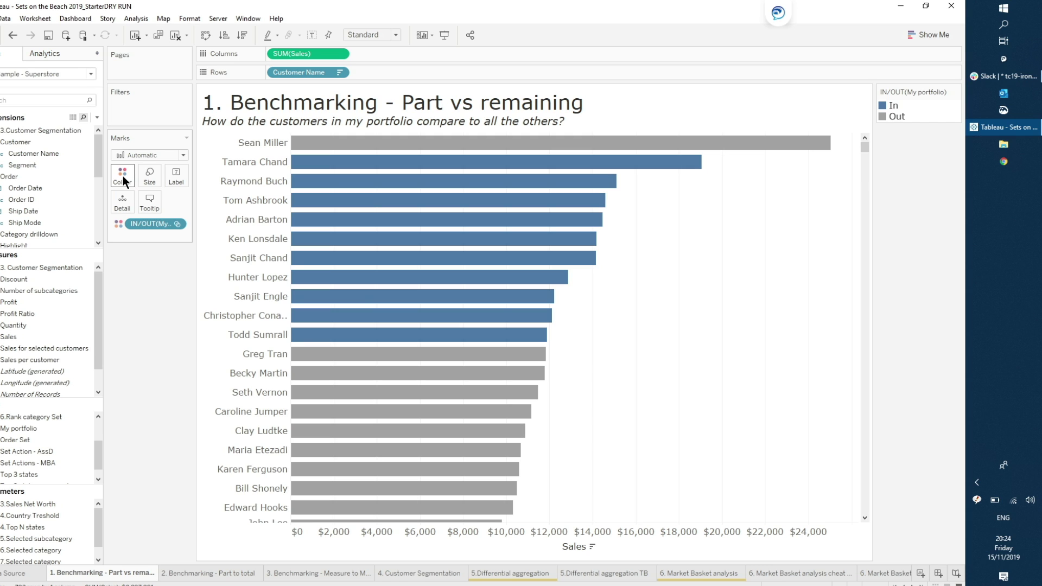
pyautogui.moveTo(147, 222); pyautogui.dragTo(276, 76)
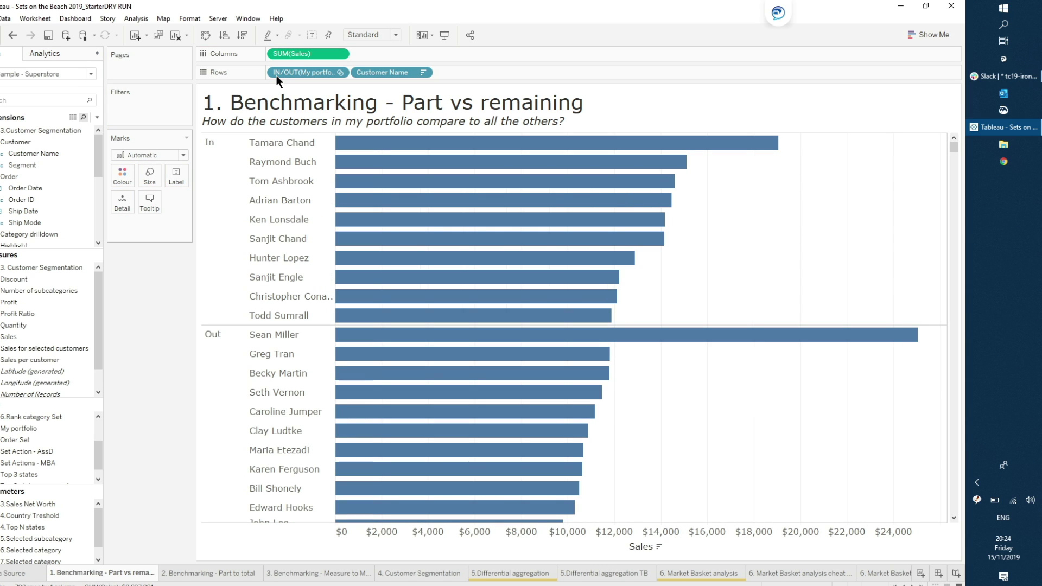
pyautogui.moveTo(276, 76); pyautogui.dragTo(121, 179)
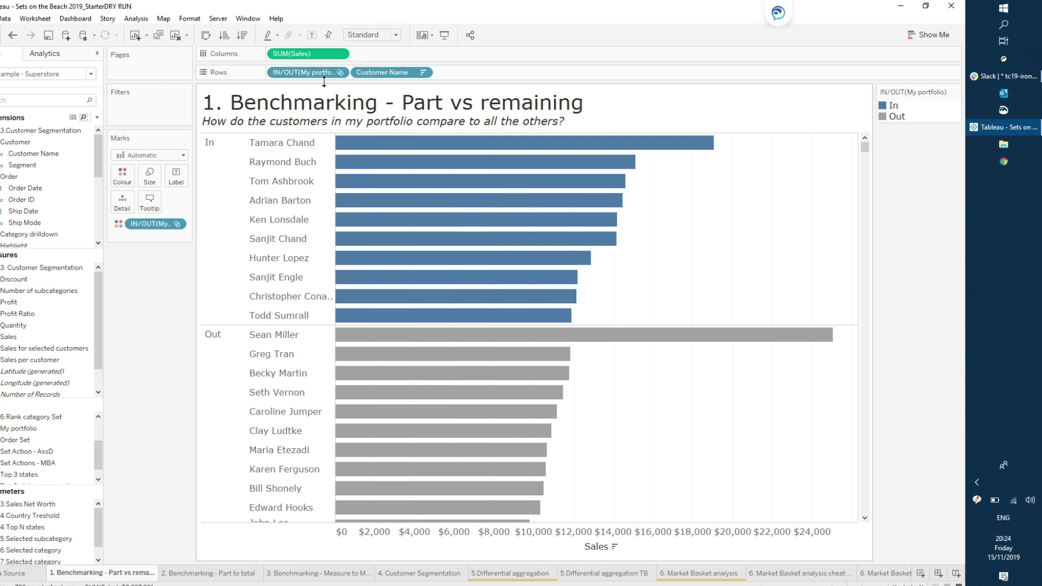
# - Filter the view to only the In members of the My portfolio set
pyautogui.moveTo(324, 76); pyautogui.dragTo(165, 113)
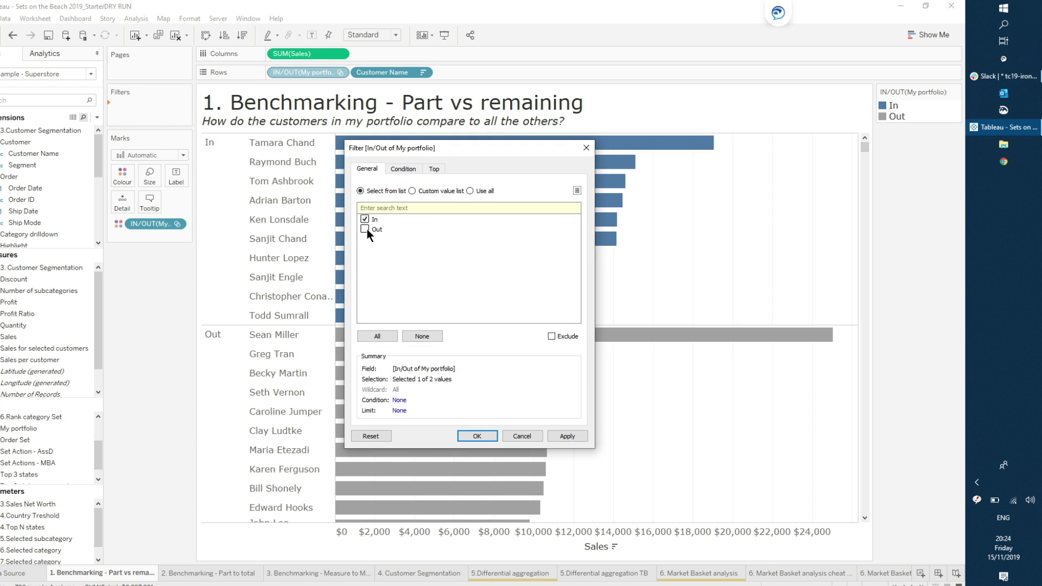
pyautogui.click(559, 431)
pyautogui.click(477, 435)
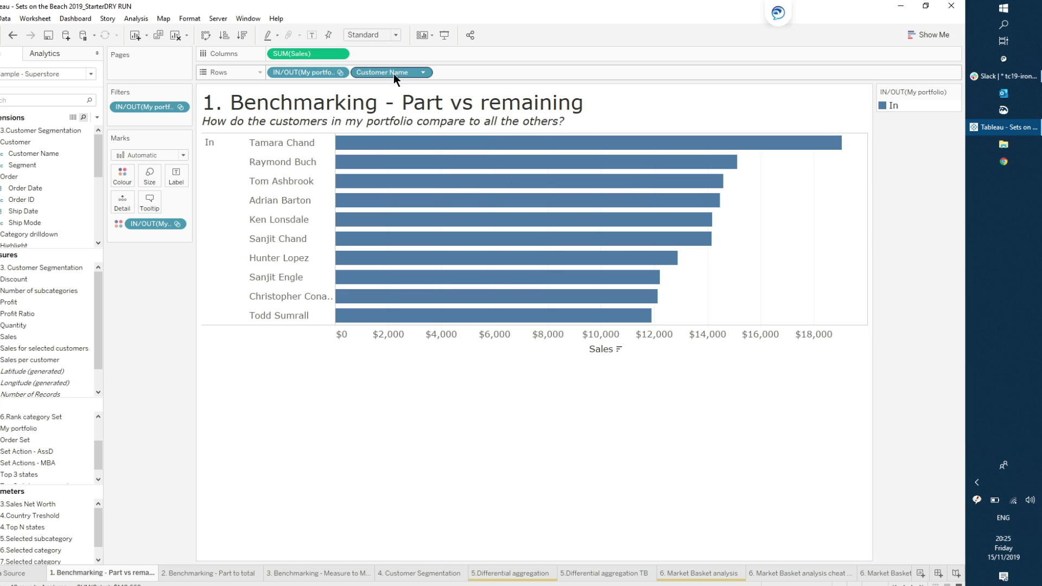
# - Remove Customer Name from the rows and remove the My portfolio filter
pyautogui.moveTo(394, 74); pyautogui.dragTo(142, 353)
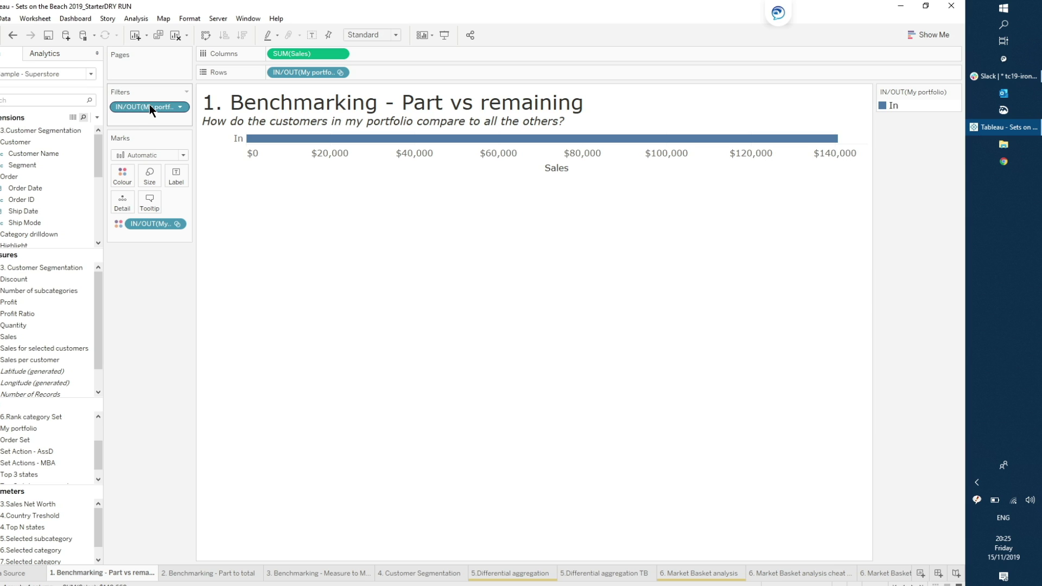
pyautogui.moveTo(148, 105); pyautogui.dragTo(185, 363)
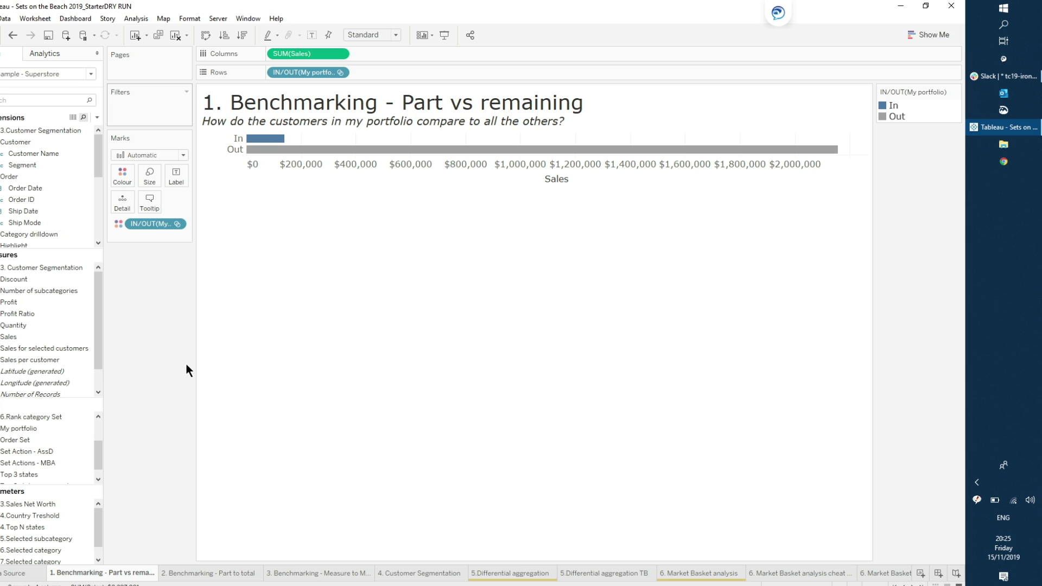
# - Fit the chart to the entire view and label the bars with SUM(Sales)
pyautogui.click(355, 38)
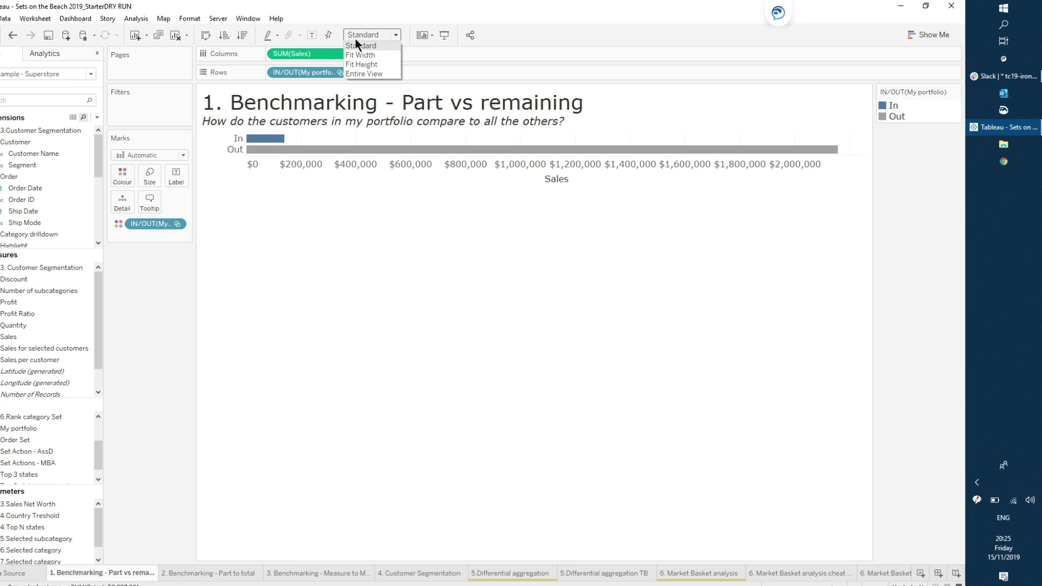
pyautogui.click(360, 77)
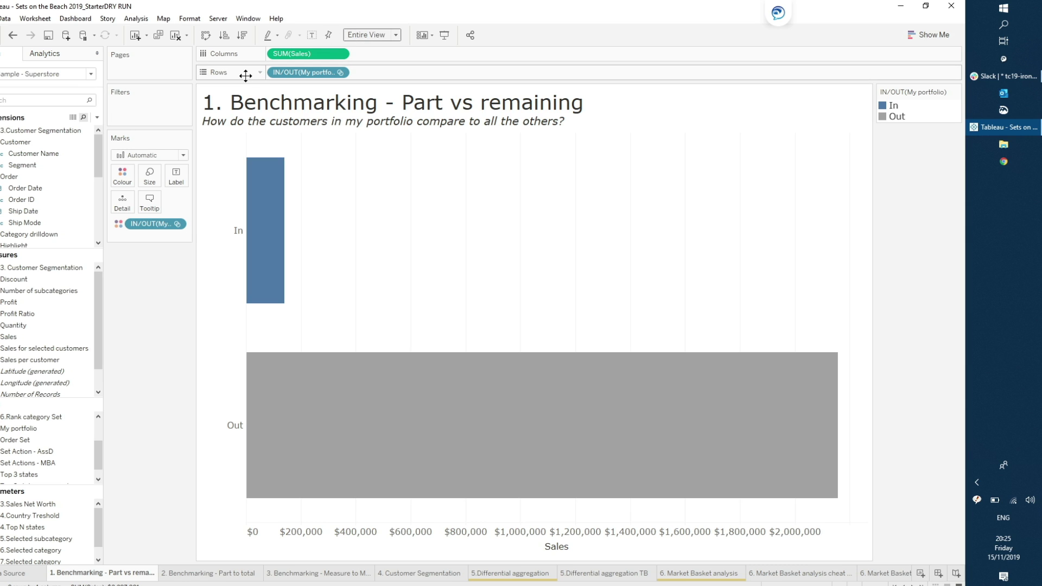
pyautogui.moveTo(299, 53); pyautogui.dragTo(177, 176)
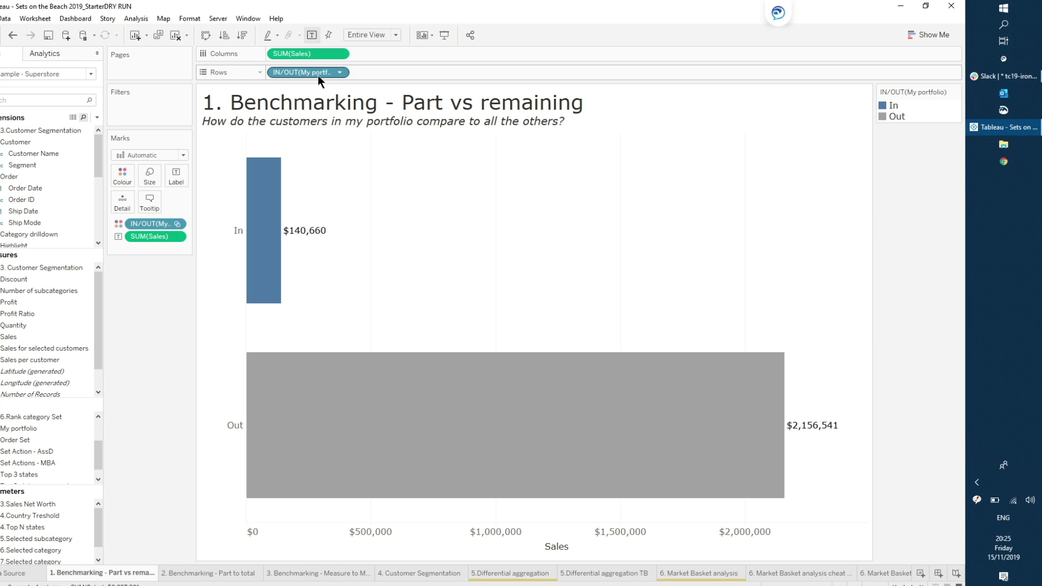
# - Merge the In and Out rows into one stacked bar and reorder the colour legend with Out before In
pyautogui.moveTo(322, 70); pyautogui.dragTo(161, 338)
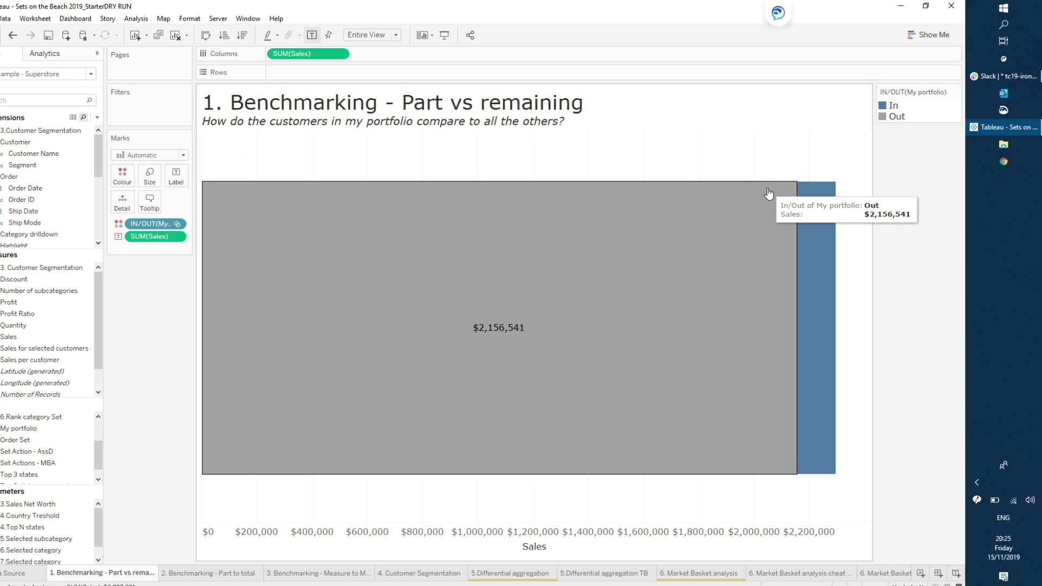
pyautogui.click(893, 105)
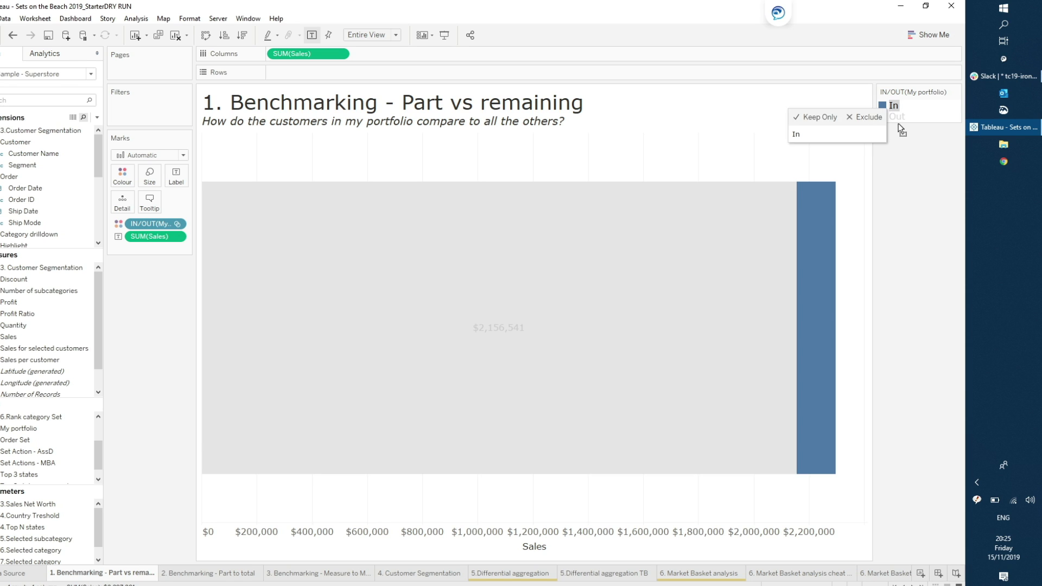
pyautogui.moveTo(897, 123); pyautogui.dragTo(900, 121)
pyautogui.click(347, 237)
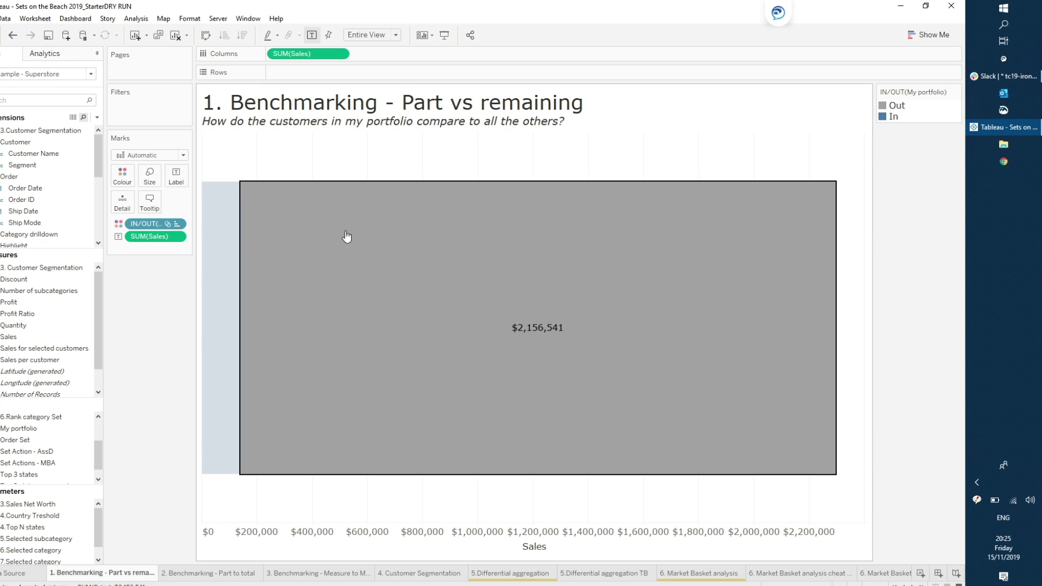
pyautogui.click(222, 247)
# - Split the bar back into In and Out rows and show the Sales labels as percent of total
pyautogui.moveTo(156, 229); pyautogui.dragTo(313, 74)
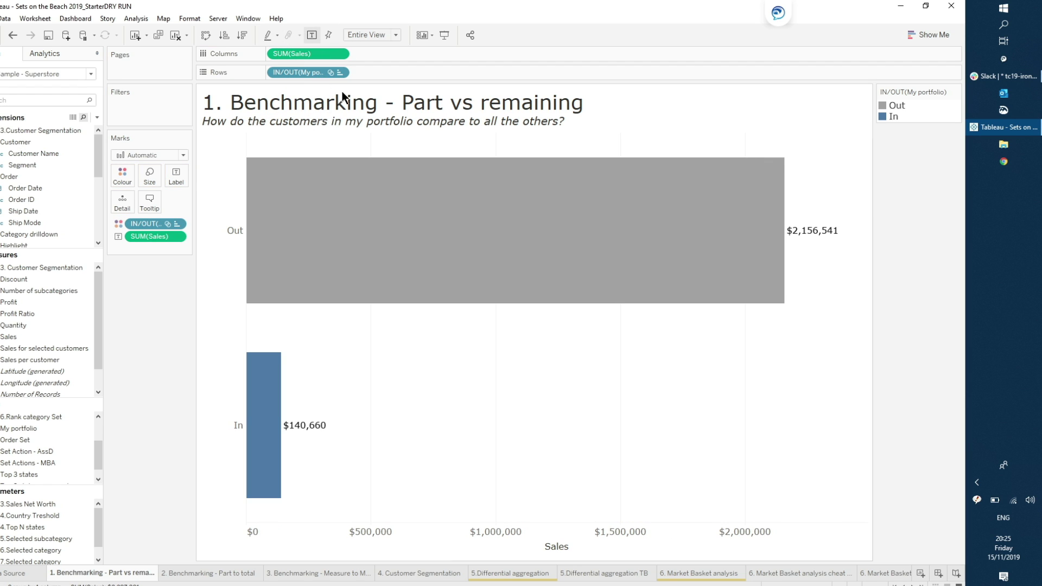
pyautogui.moveTo(525, 292)
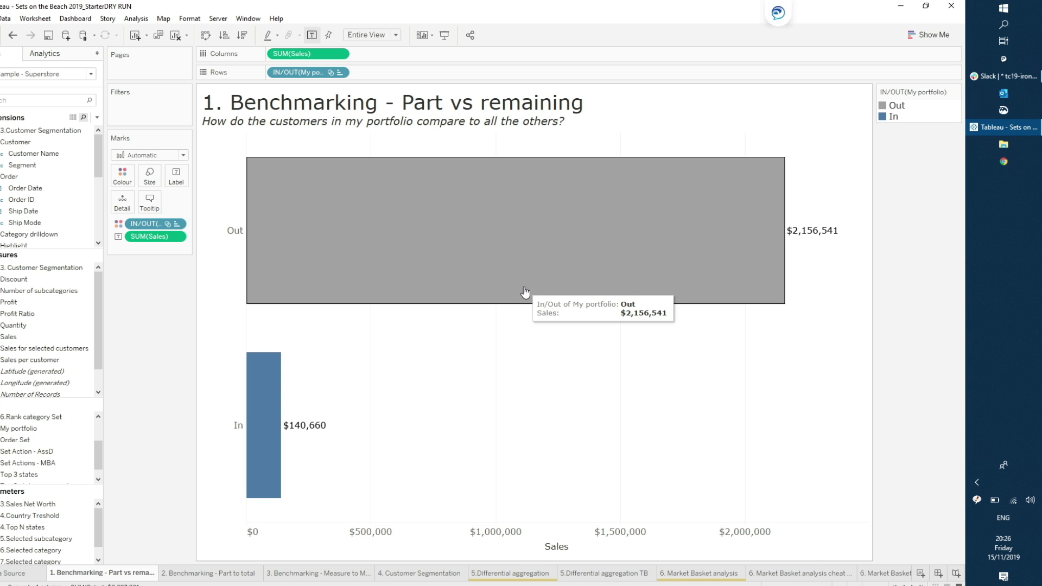
pyautogui.rightClick(145, 236)
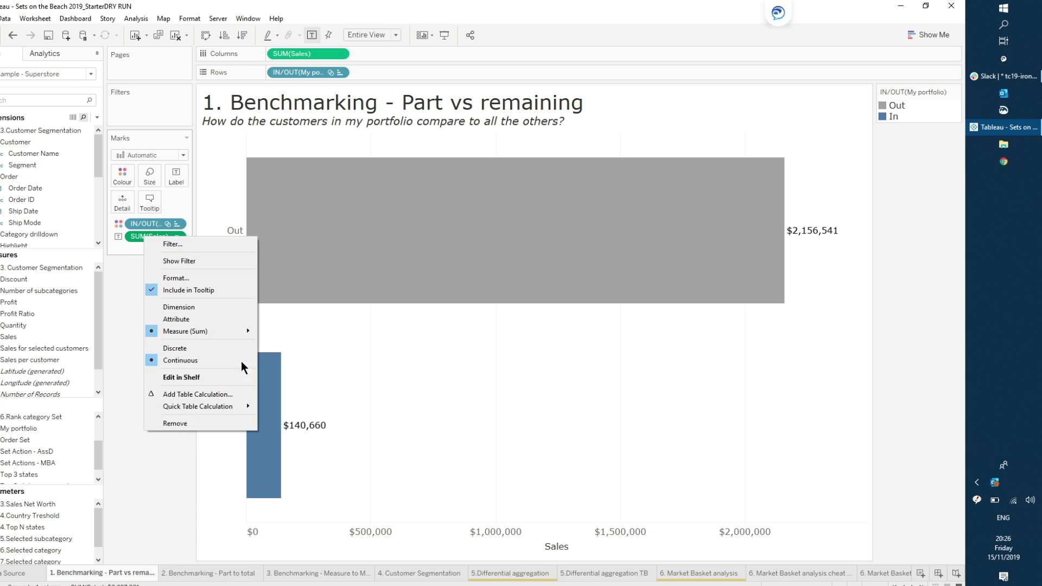
pyautogui.moveTo(246, 411)
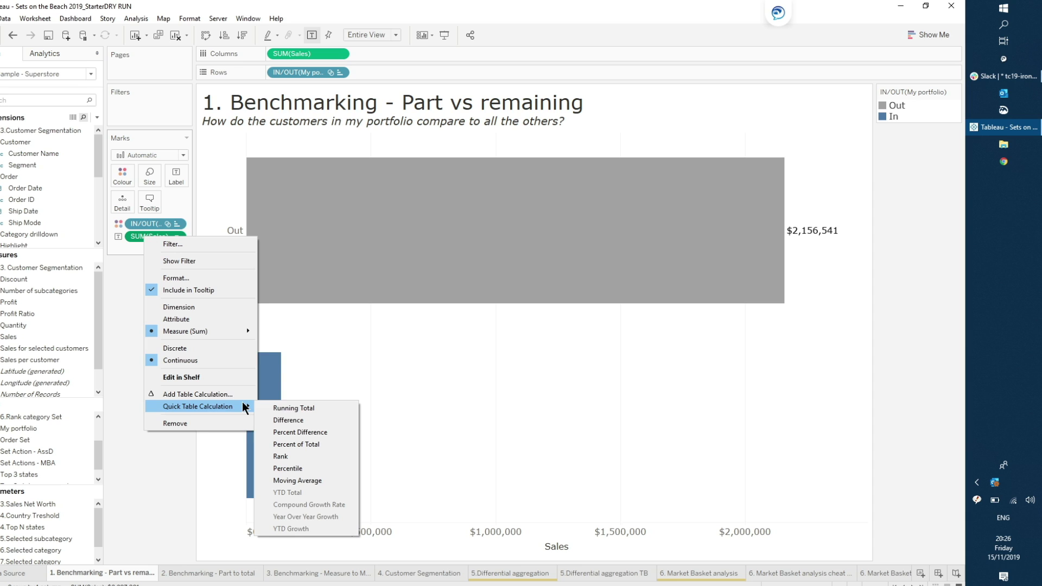
pyautogui.click(291, 446)
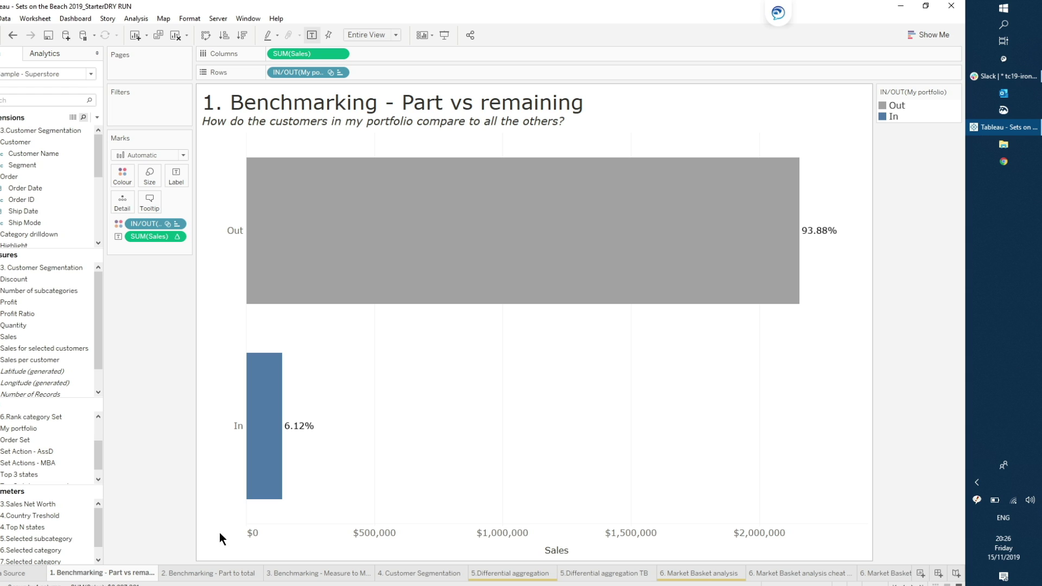
# - Start a new calculated field on the "2. Benchmarking - Part to total" sheet
pyautogui.click(235, 575)
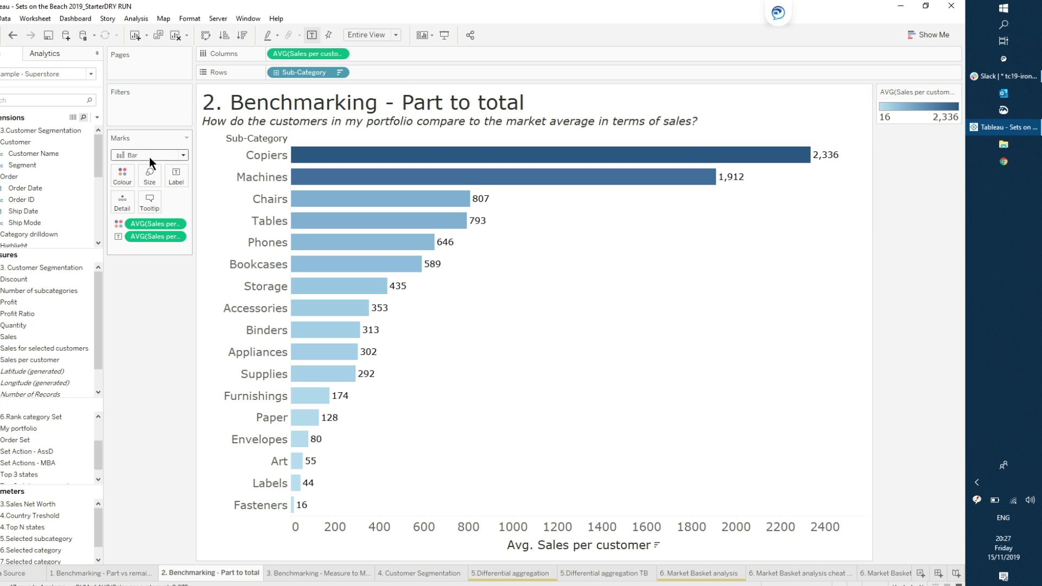
pyautogui.click(98, 118)
pyautogui.click(77, 129)
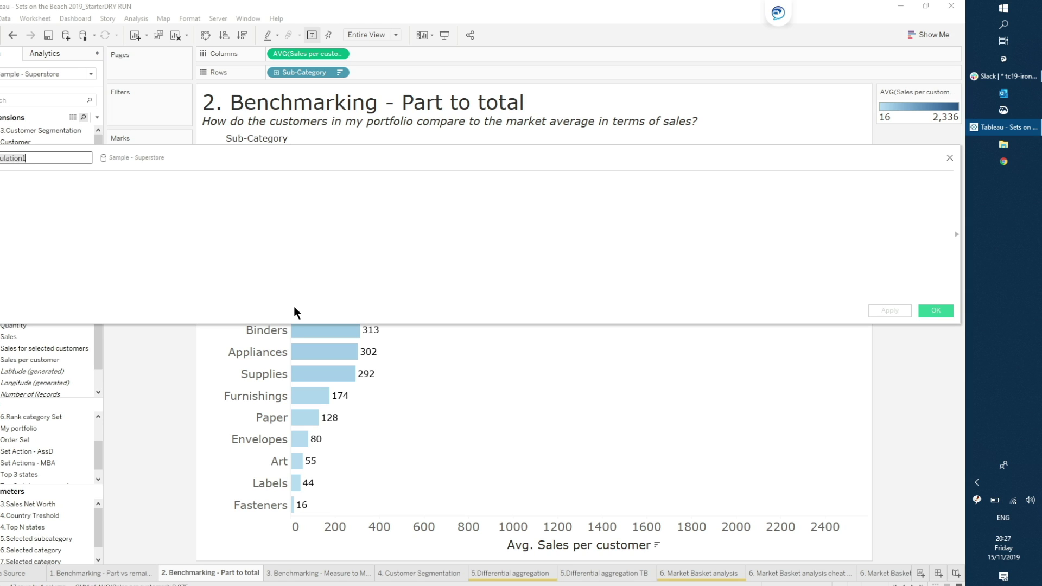
# - Enter the calculation formula IF [My portfolio] then [Sales per customer] end
pyautogui.click(292, 260)
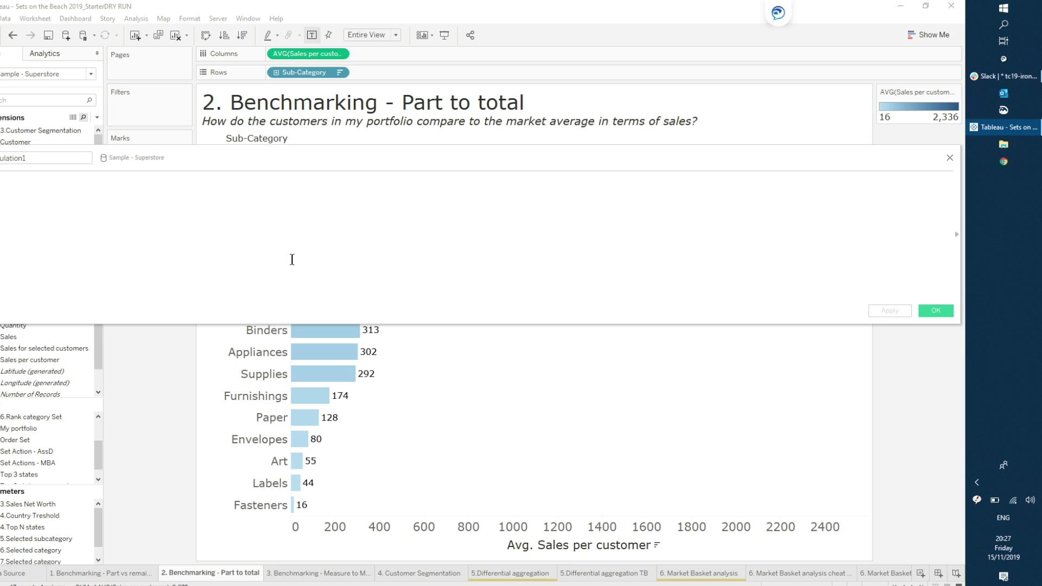
pyautogui.write('F my port')
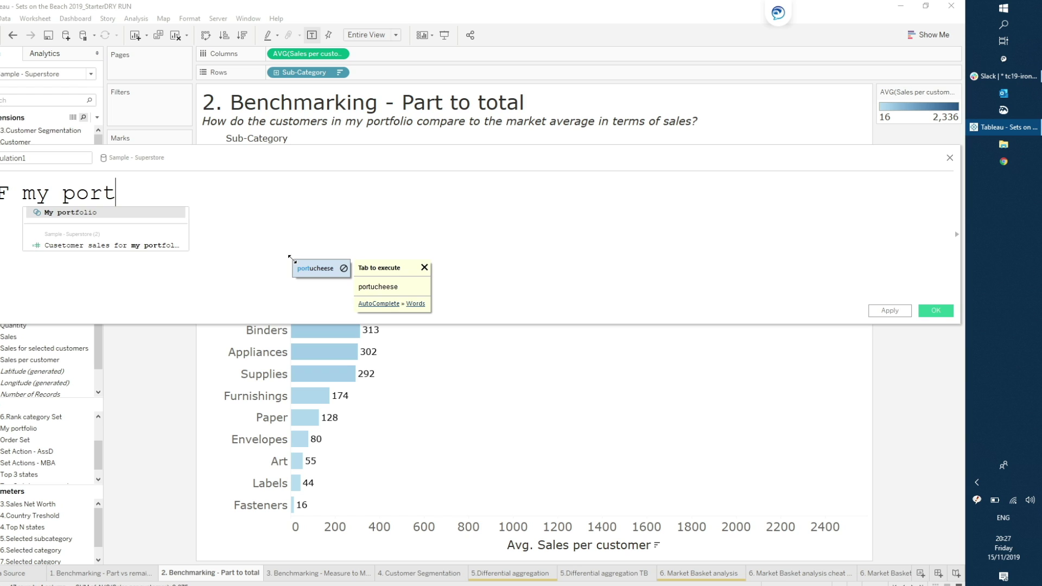
pyautogui.press('Return')
pyautogui.write('then av')
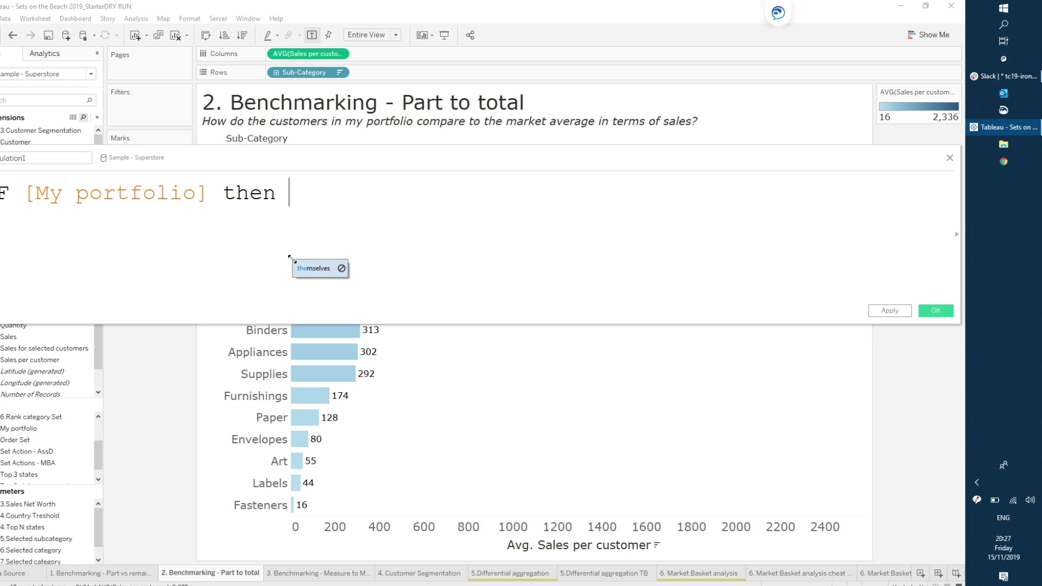
pyautogui.press('BackSpace')
pyautogui.press('BackSpace')
pyautogui.write('sales')
pyautogui.press('Down')
pyautogui.press('Down')
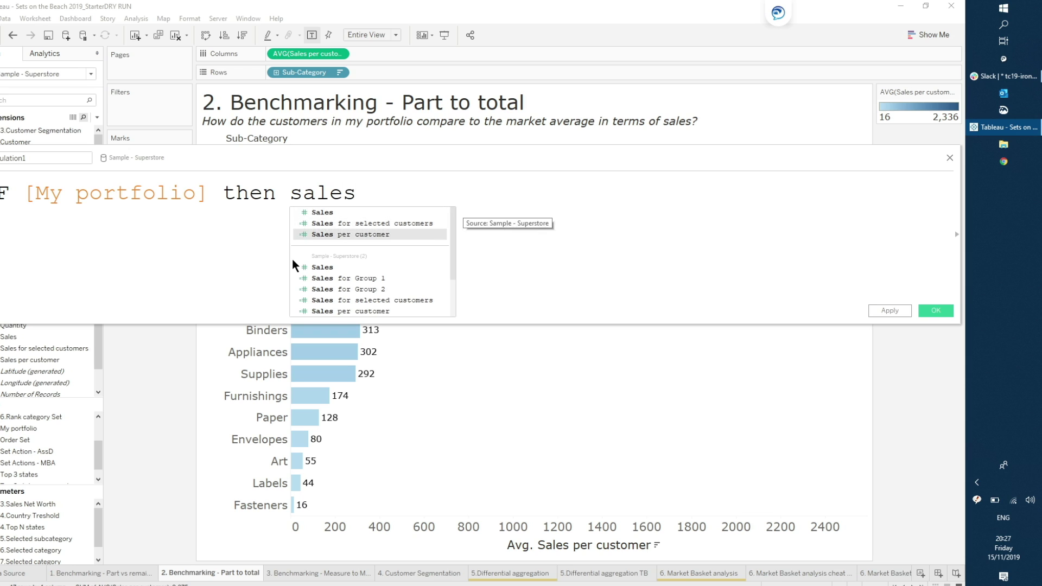
pyautogui.press('Return')
pyautogui.write('end')
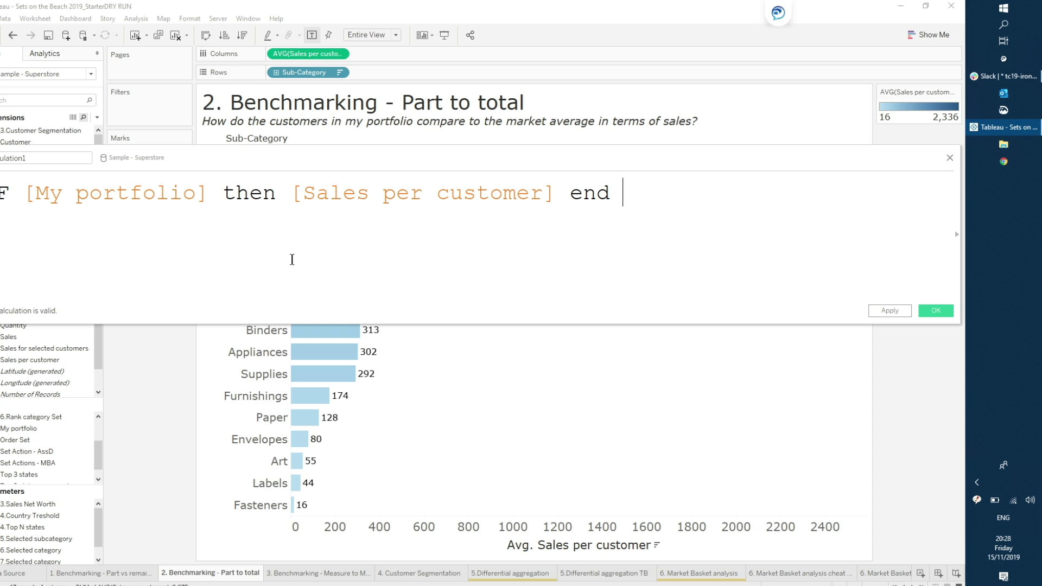
# - Name the calculated field "Sales for my portfolio" and save it
pyautogui.click(29, 157)
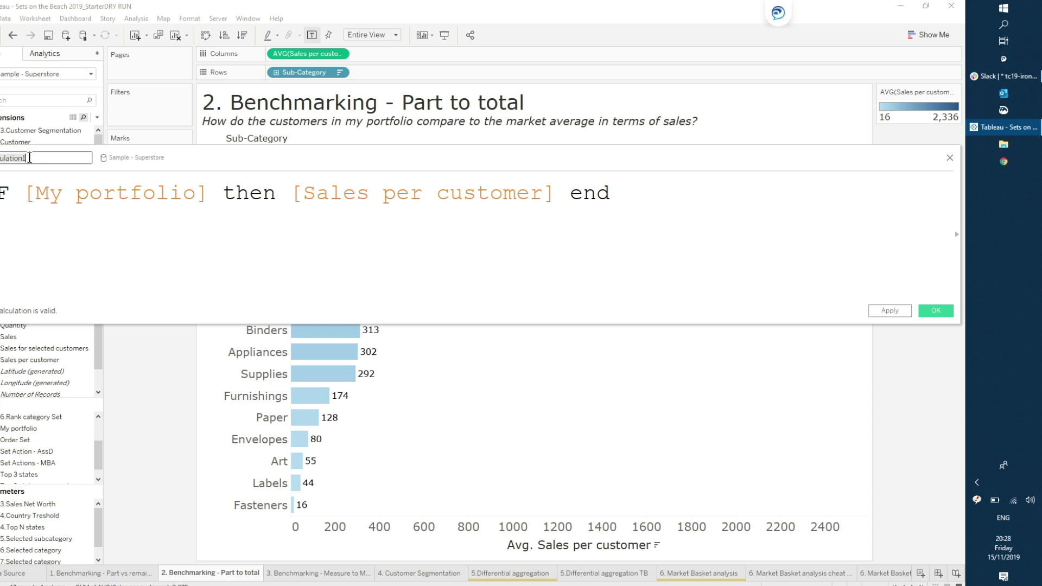
pyautogui.hotkey('ctrl', 'a')
pyautogui.press('BackSpace')
pyautogui.write('Sales for my port')
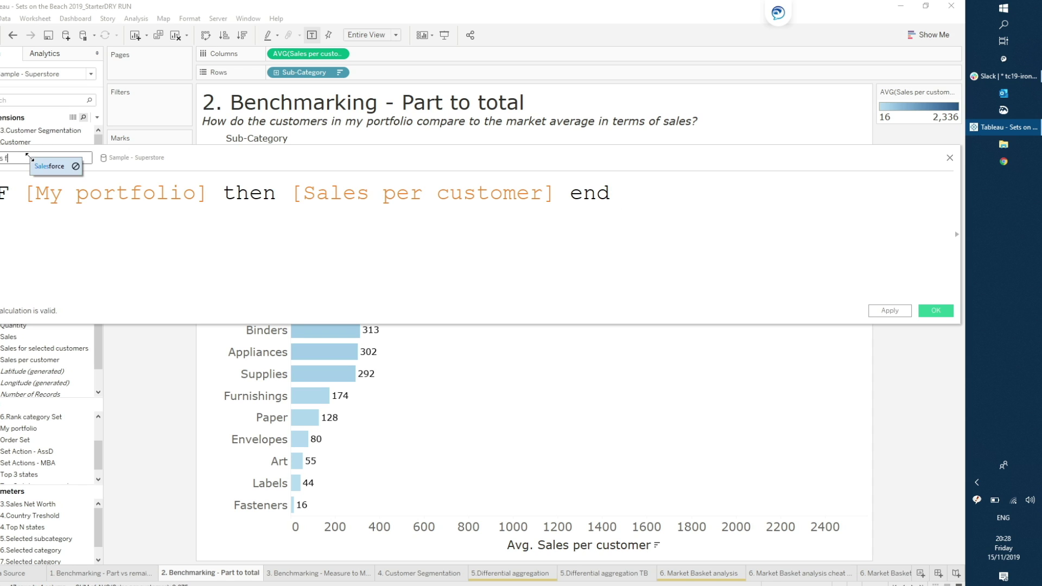
pyautogui.write('f')
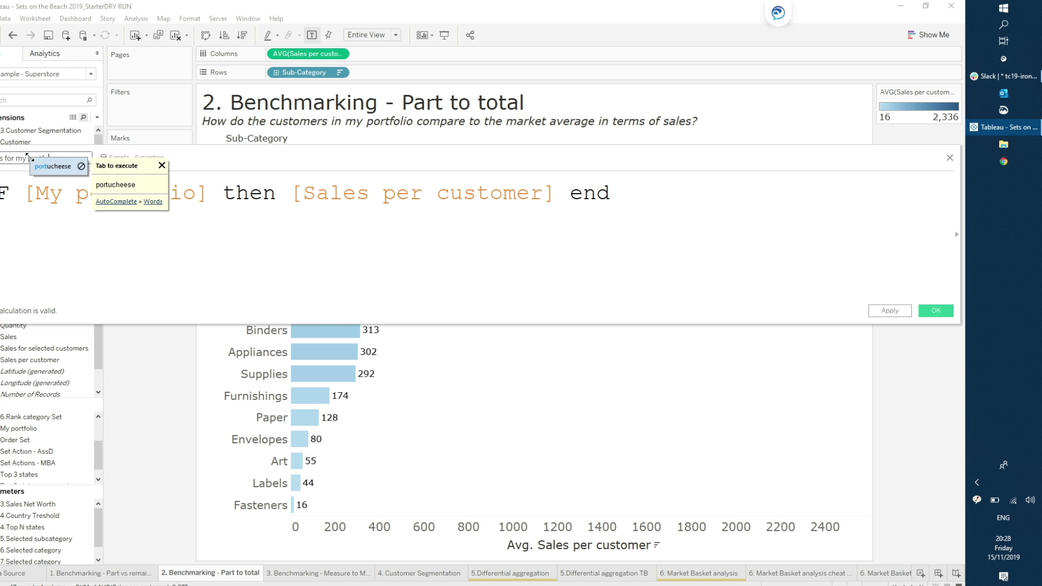
pyautogui.write('olio')
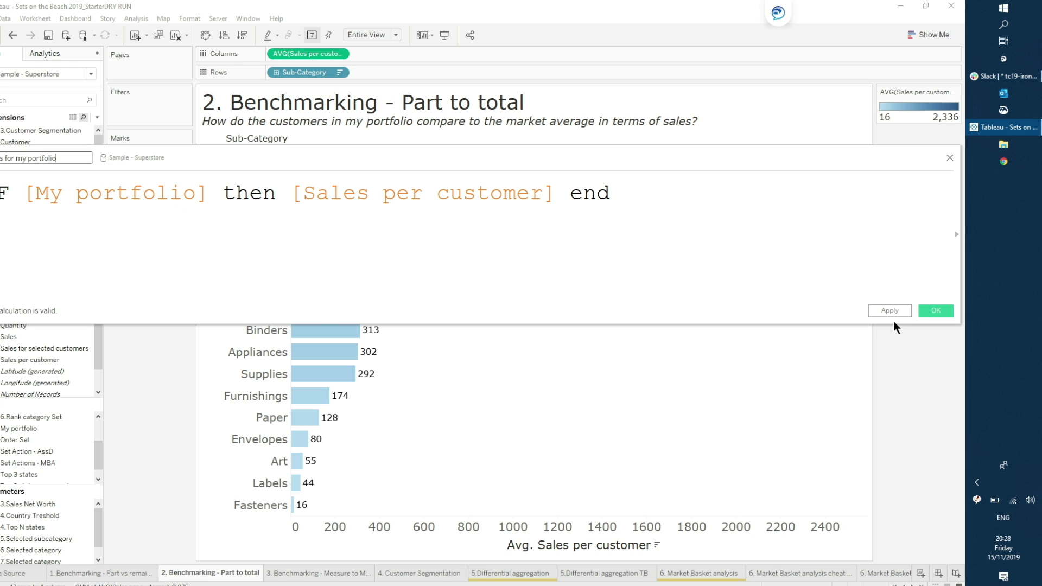
pyautogui.click(936, 310)
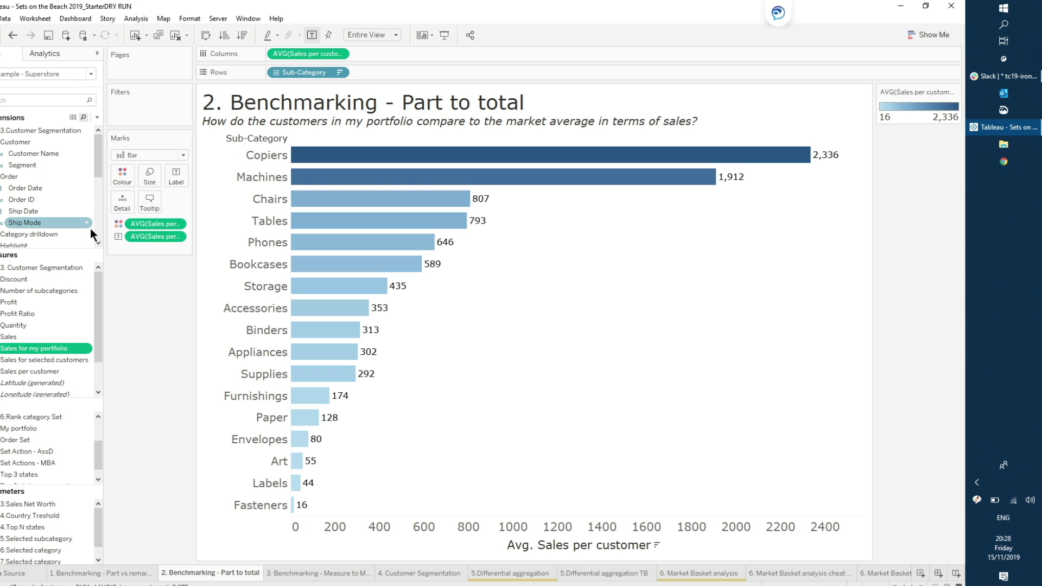
# - Add Sales for my portfolio as a second column measure and label its bars with only that field's average
pyautogui.moveTo(47, 351); pyautogui.dragTo(394, 53)
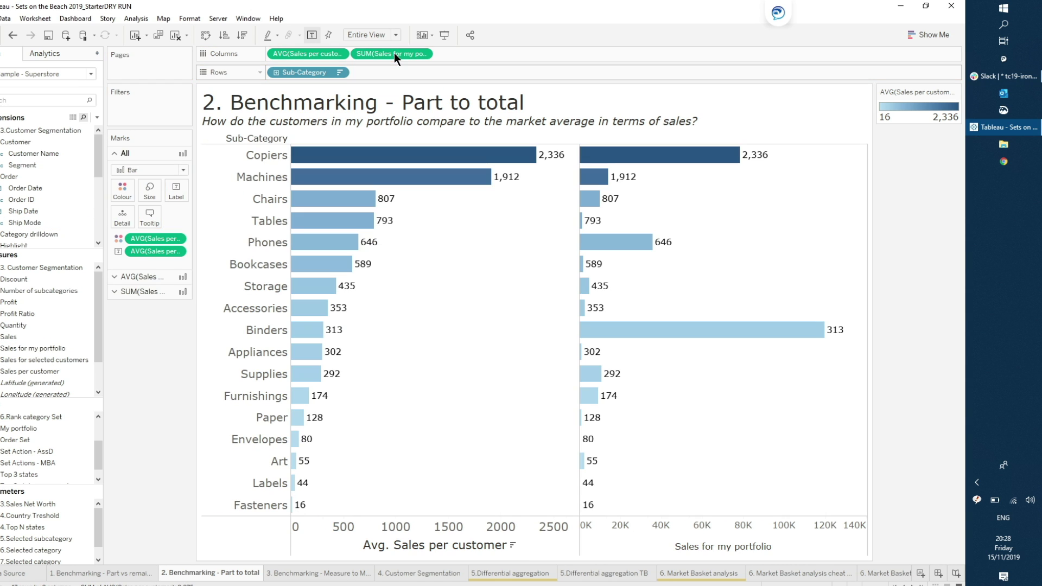
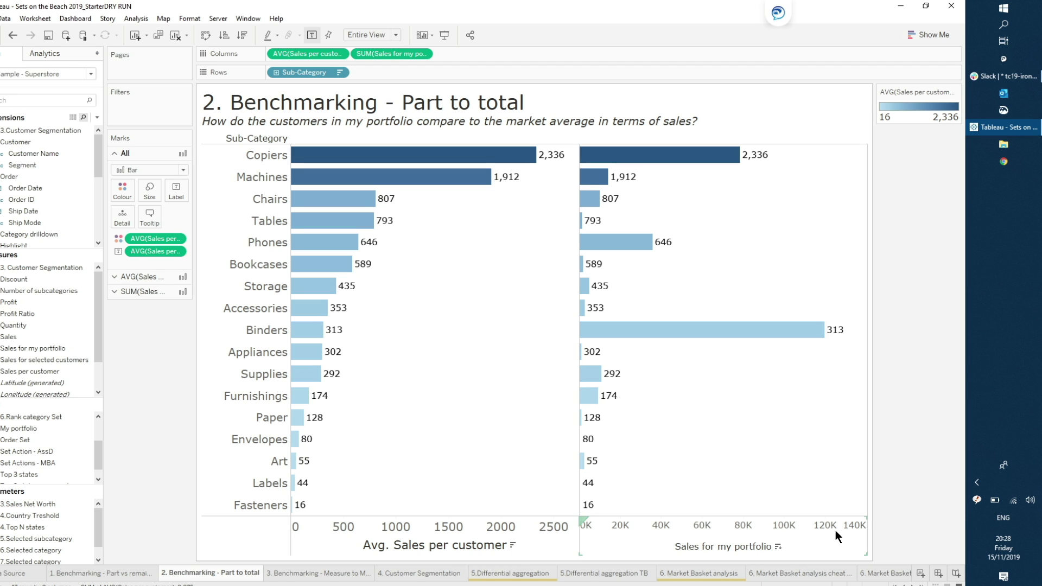
pyautogui.click(135, 293)
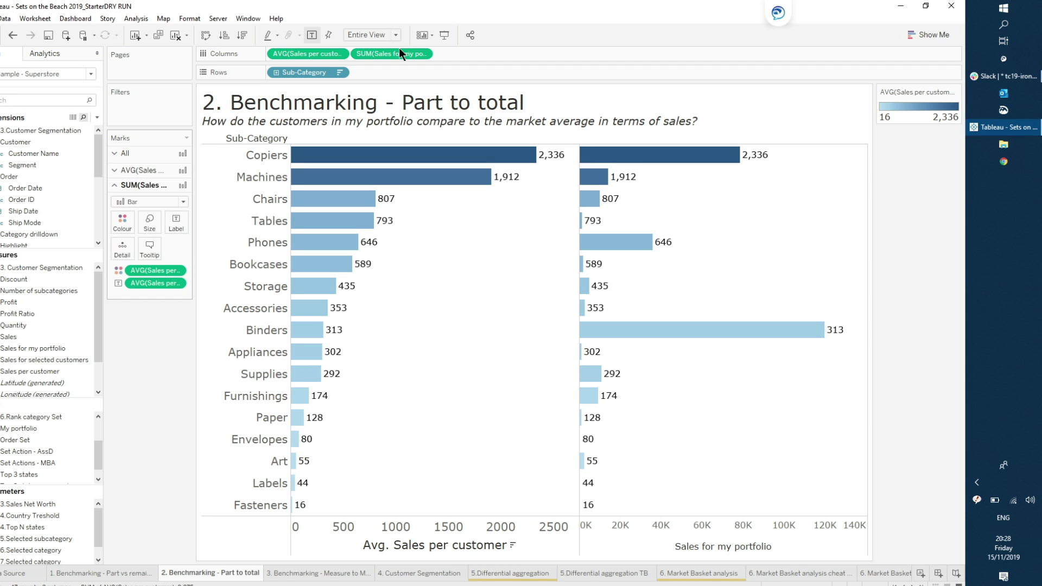
pyautogui.moveTo(396, 53); pyautogui.dragTo(178, 220)
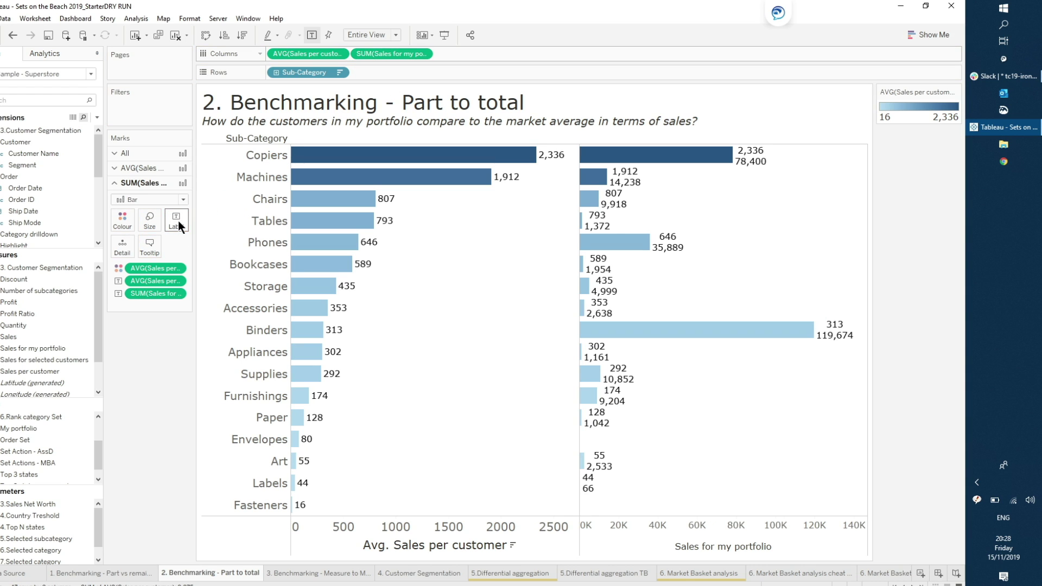
pyautogui.rightClick(155, 293)
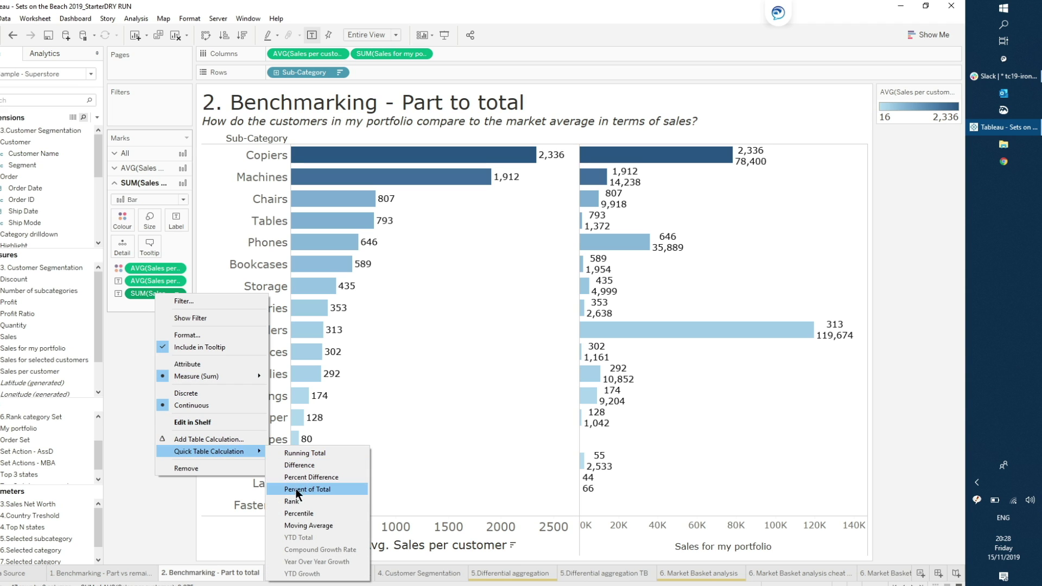
pyautogui.moveTo(240, 378)
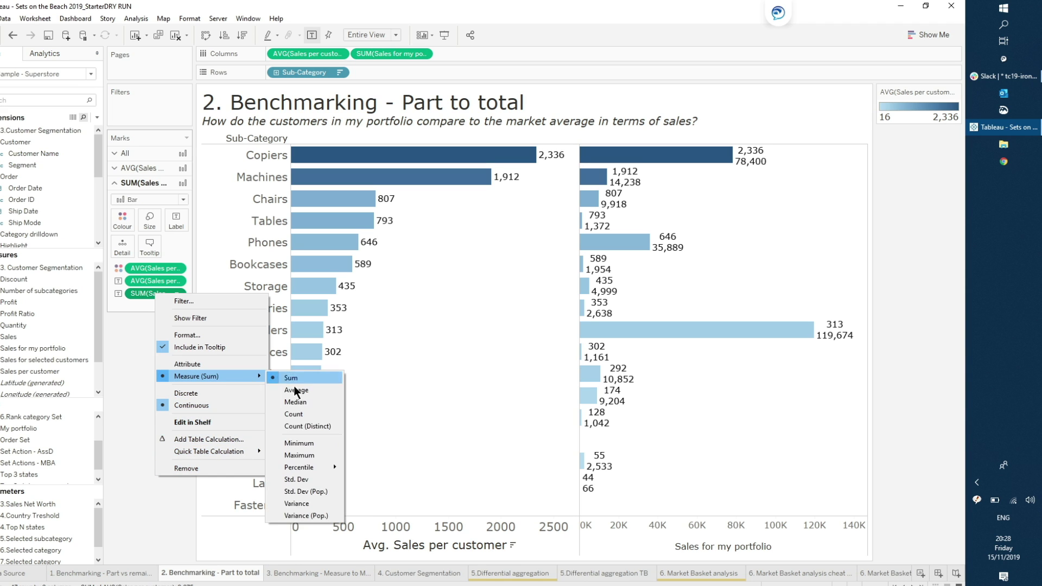
pyautogui.click(298, 389)
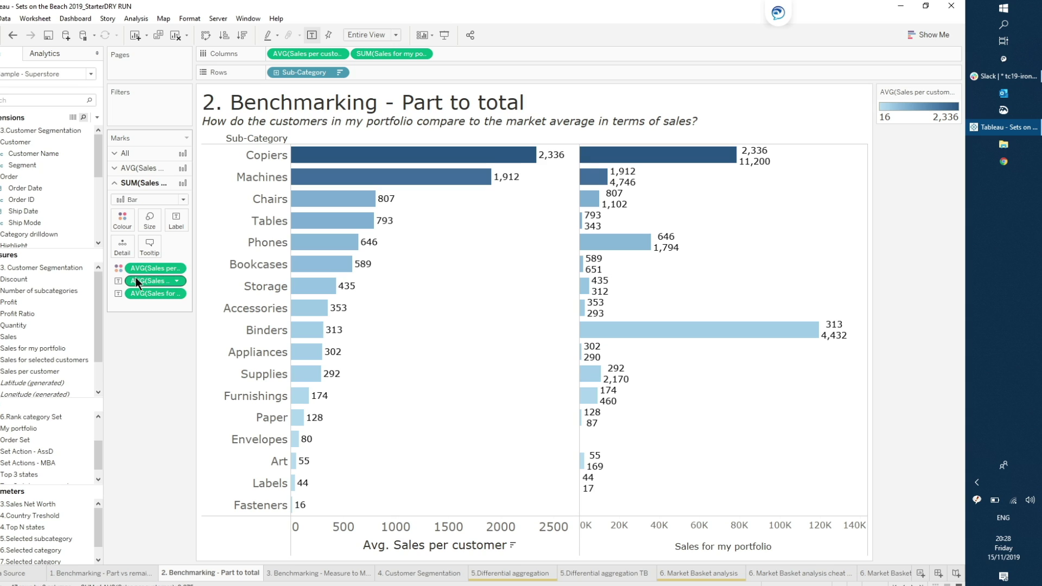
pyautogui.moveTo(135, 277); pyautogui.dragTo(151, 393)
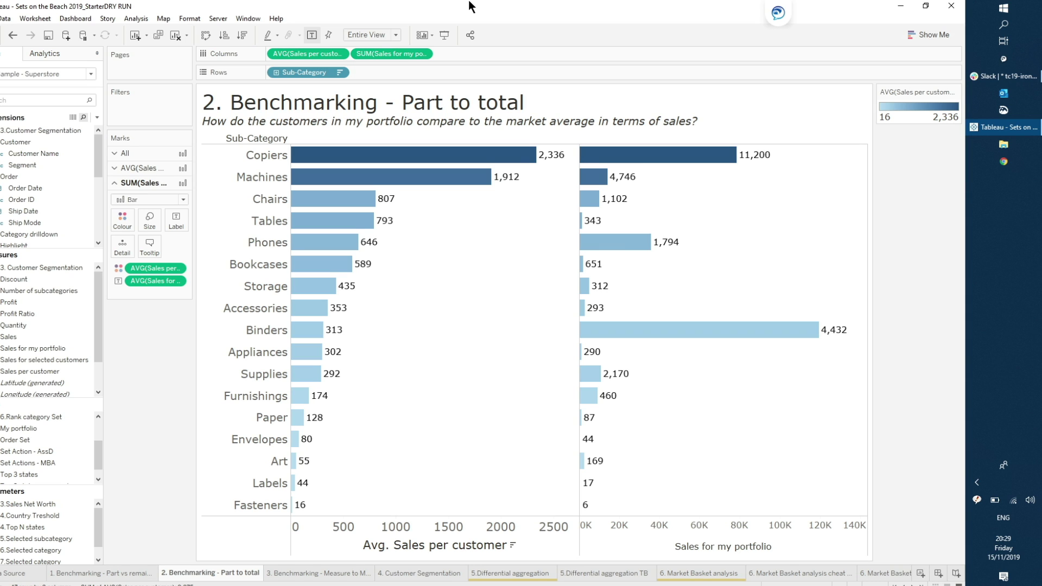
# - Aggregate Sales for my portfolio in the columns as an average and combine it with Sales per customer on a dual axis
pyautogui.rightClick(381, 54)
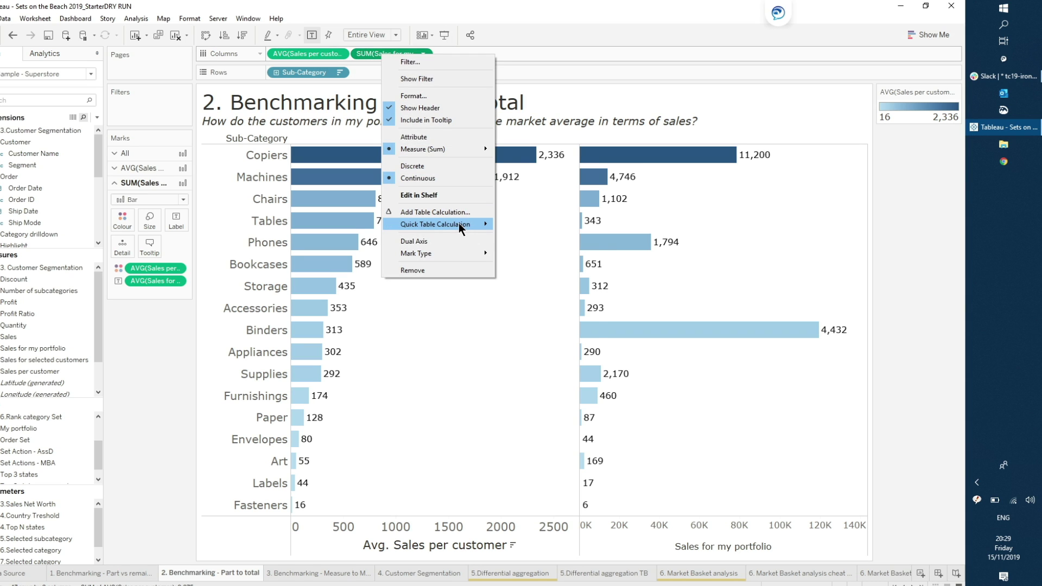
pyautogui.moveTo(459, 224)
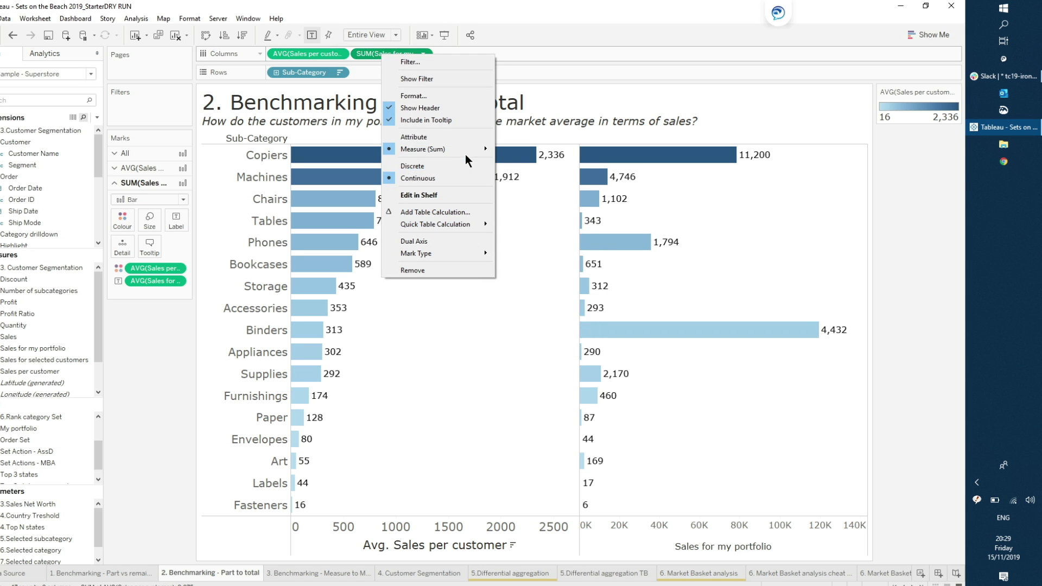
pyautogui.moveTo(469, 148)
pyautogui.click(519, 160)
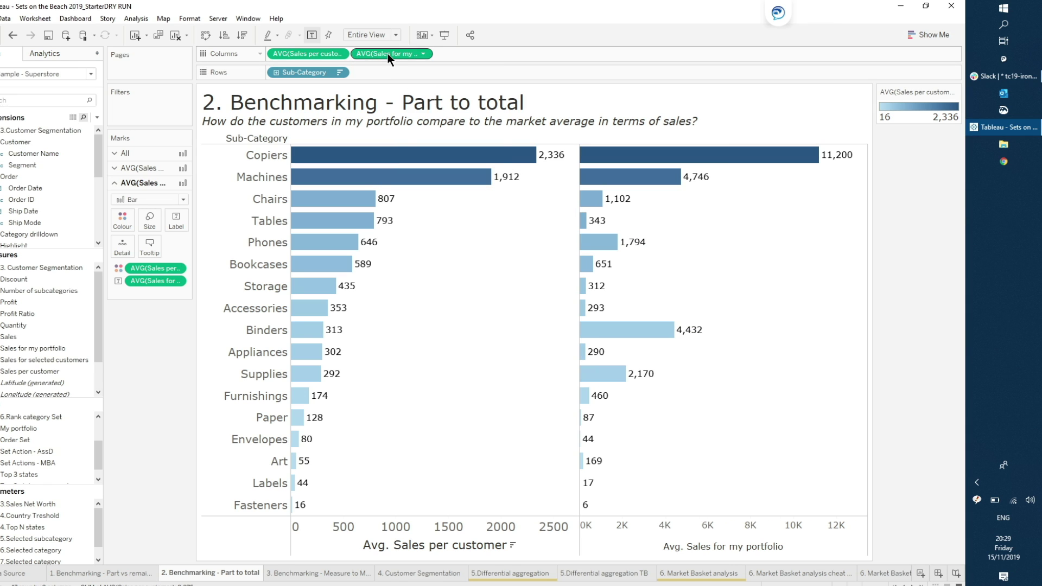
pyautogui.rightClick(387, 53)
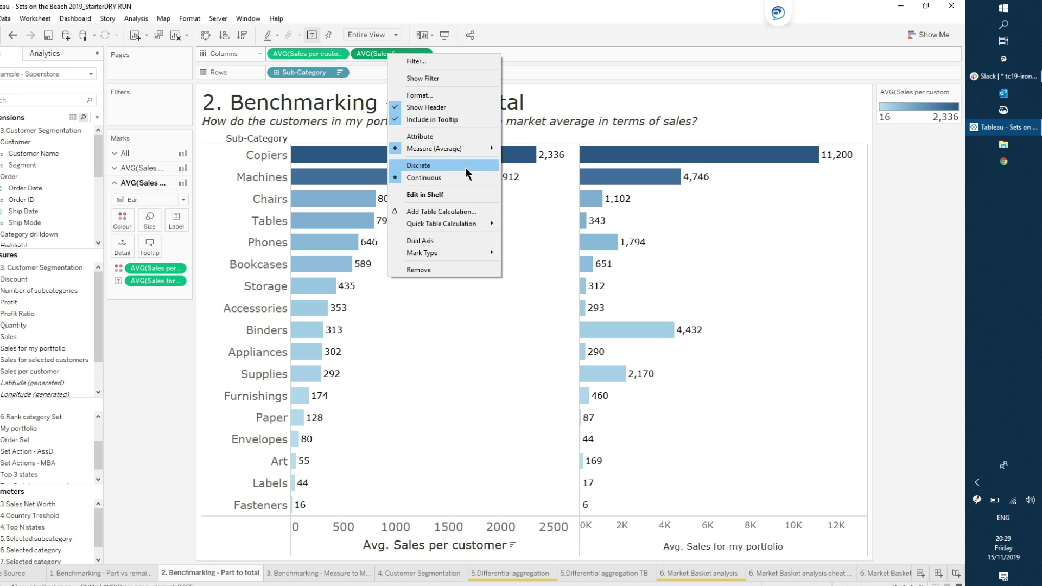
pyautogui.click(448, 241)
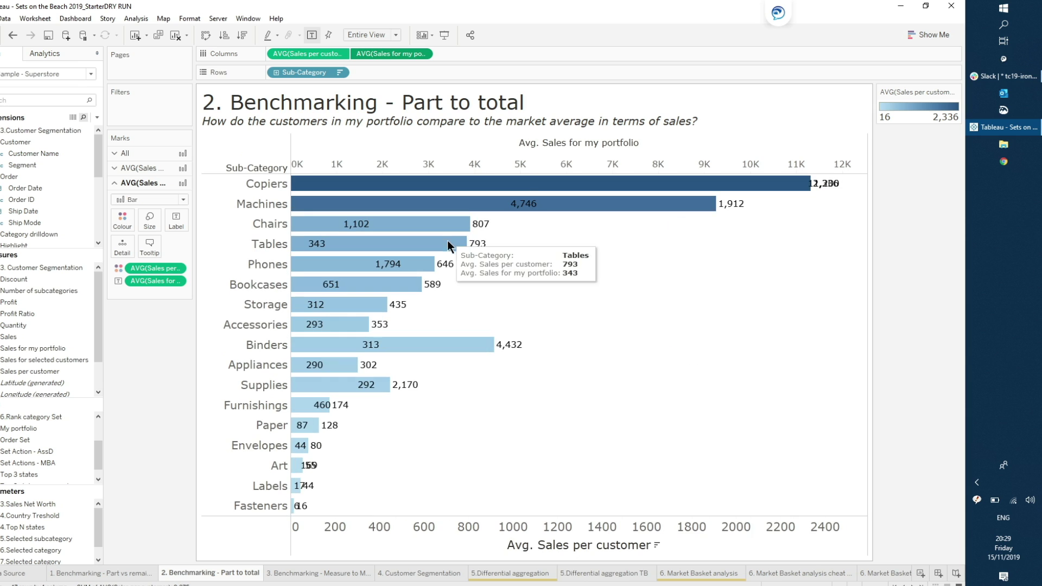
# - Synchronise the two sales axes and turn off the mark labels
pyautogui.rightClick(508, 527)
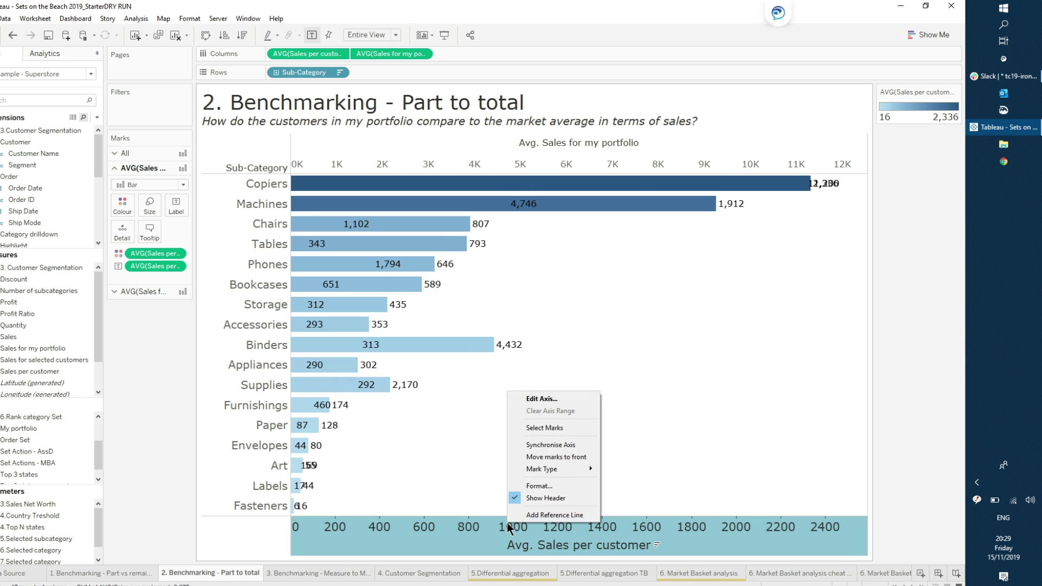
pyautogui.click(551, 444)
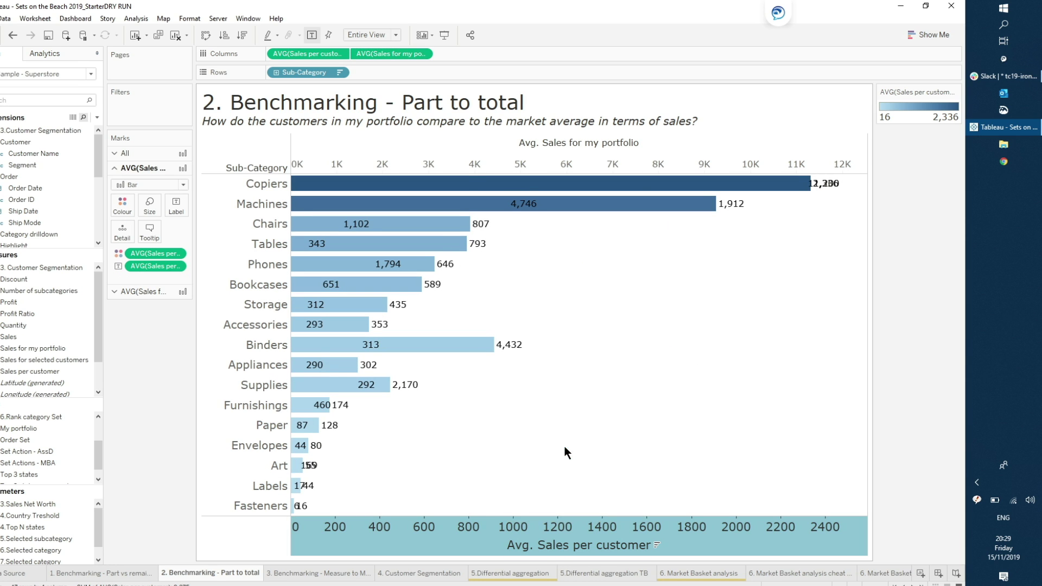
pyautogui.click(311, 34)
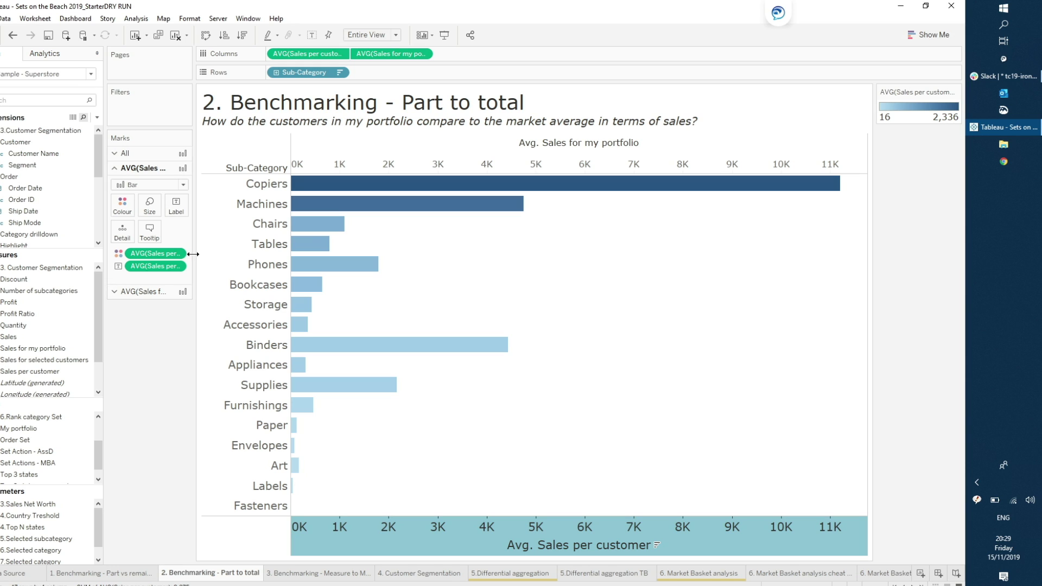
# - Show average Sales per customer as Gantt Bar marks and place it after Sales for my portfolio in the columns
pyautogui.click(155, 185)
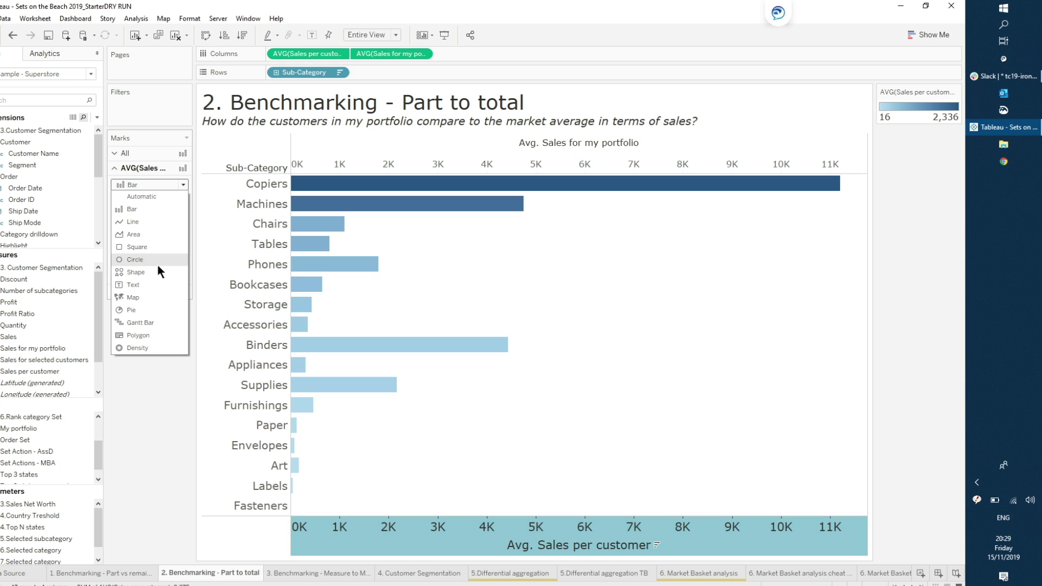
pyautogui.click(154, 323)
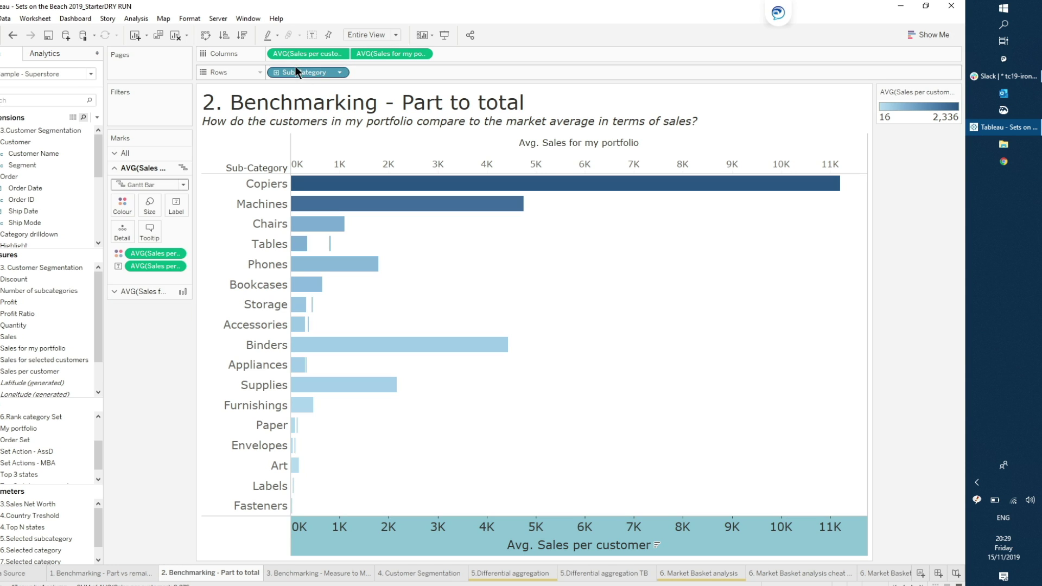
pyautogui.moveTo(296, 56); pyautogui.dragTo(502, 53)
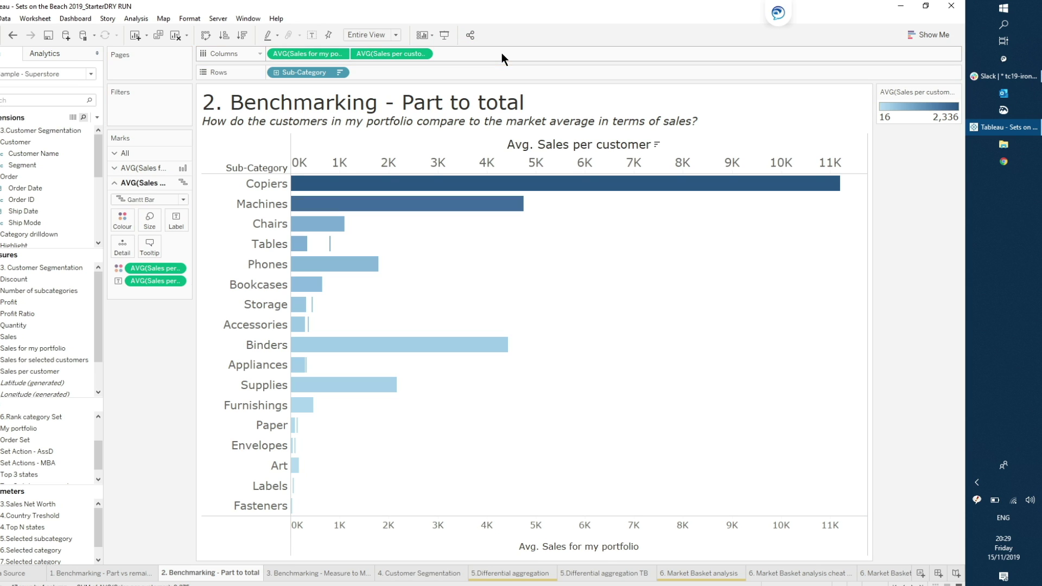
# - Remove the colour and label fields from the Sales for my portfolio bars
pyautogui.click(153, 167)
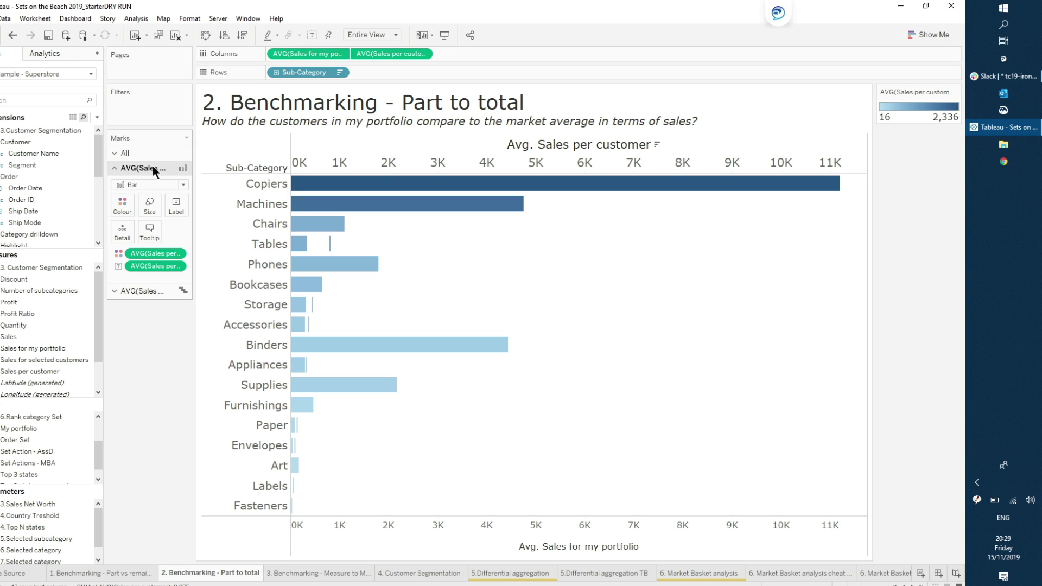
pyautogui.click(121, 204)
pyautogui.click(152, 240)
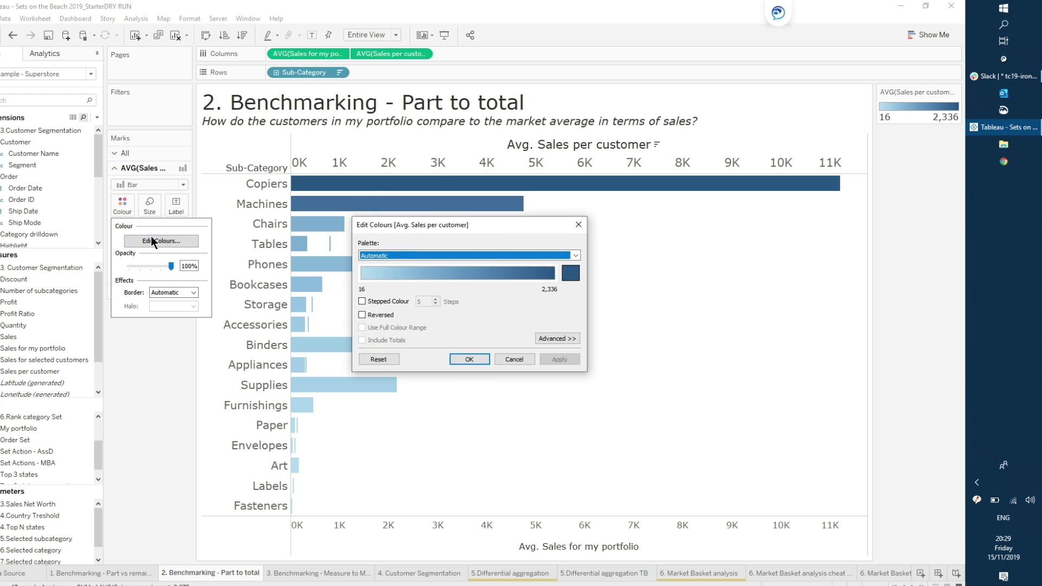
pyautogui.click(469, 359)
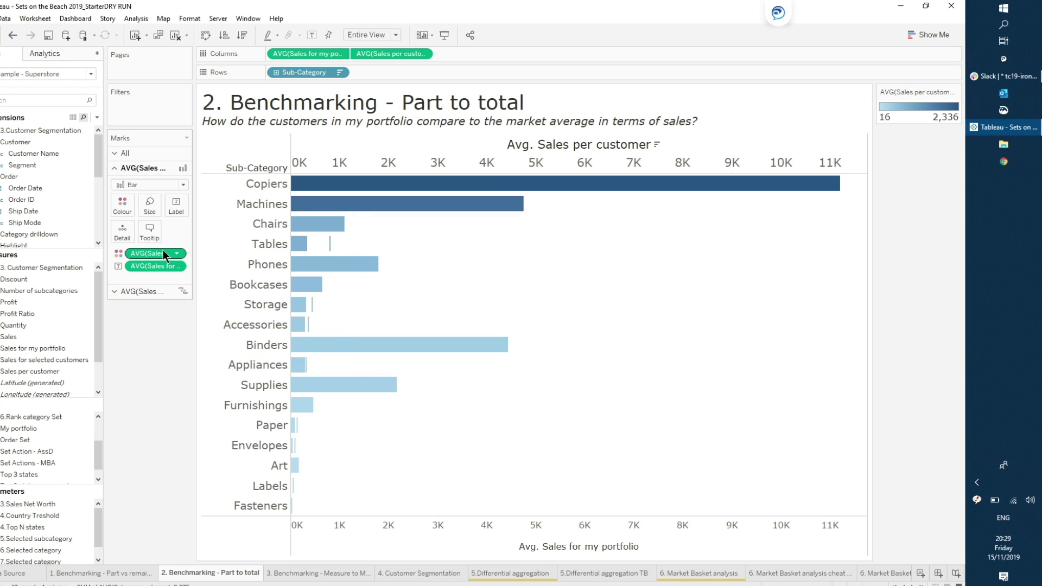
pyautogui.moveTo(159, 255); pyautogui.dragTo(157, 467)
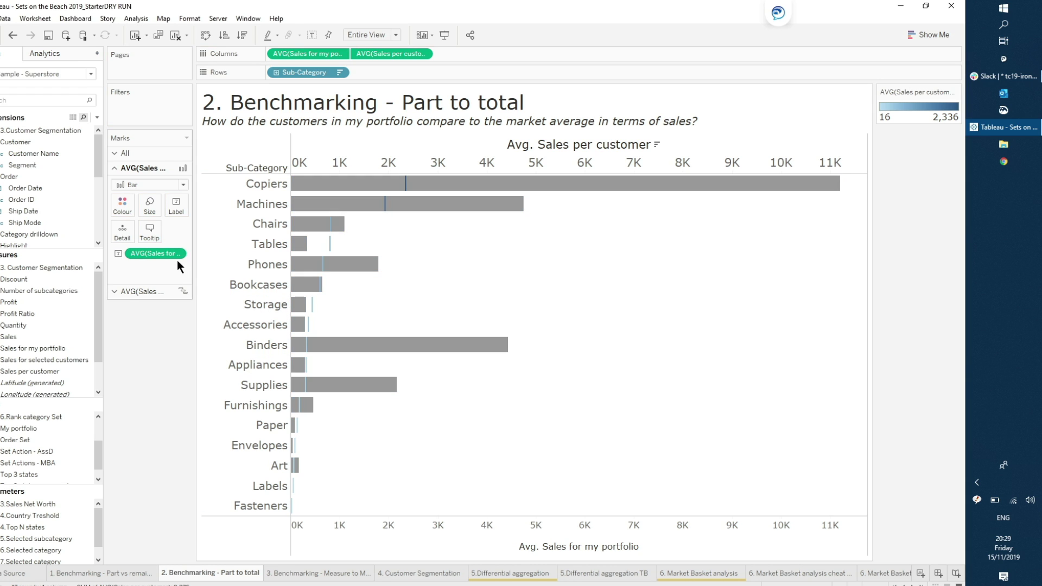
pyautogui.moveTo(177, 261); pyautogui.dragTo(157, 422)
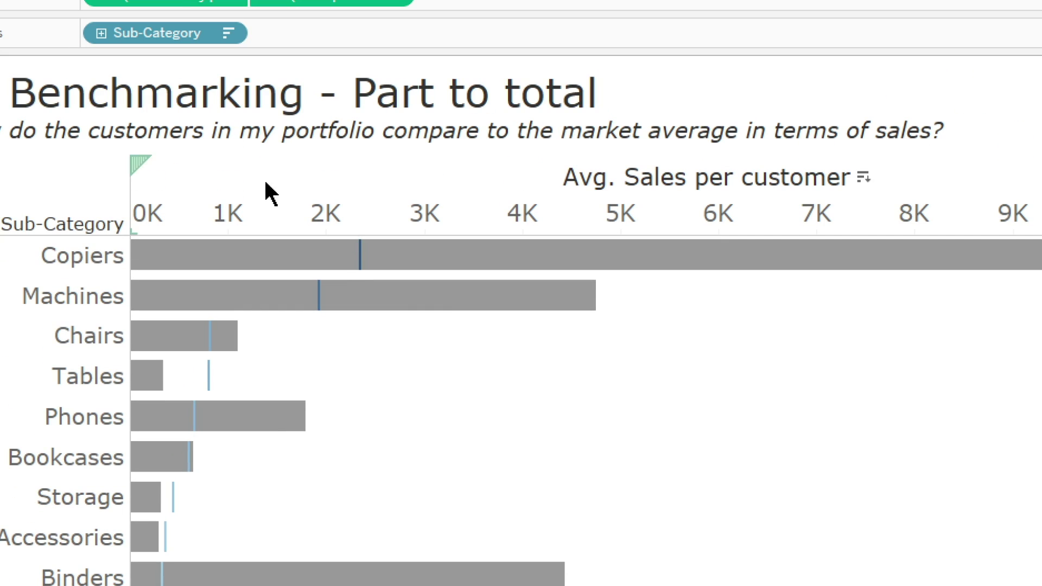
# - Add an ad hoc column calculation AVG([Sales per customer])-AVG([Sales for my portfolio])
pyautogui.moveTo(356, 264)
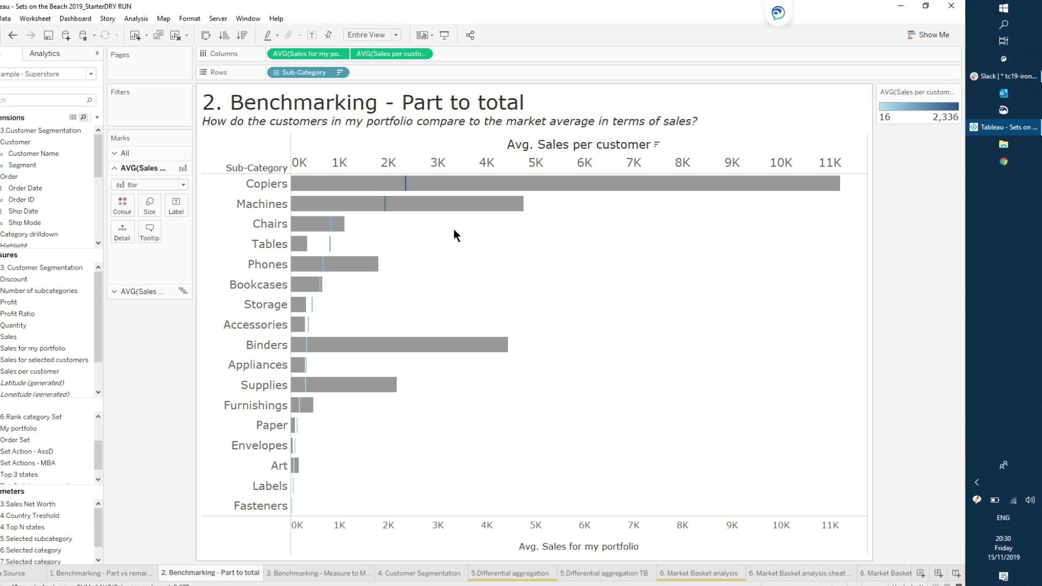
pyautogui.doubleClick(457, 49)
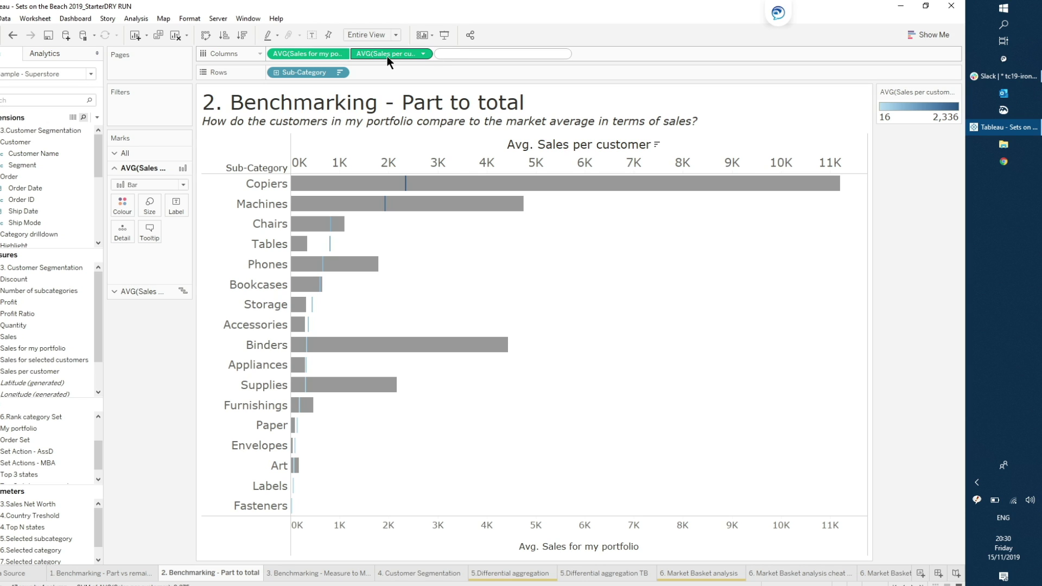
pyautogui.moveTo(387, 57); pyautogui.dragTo(461, 56)
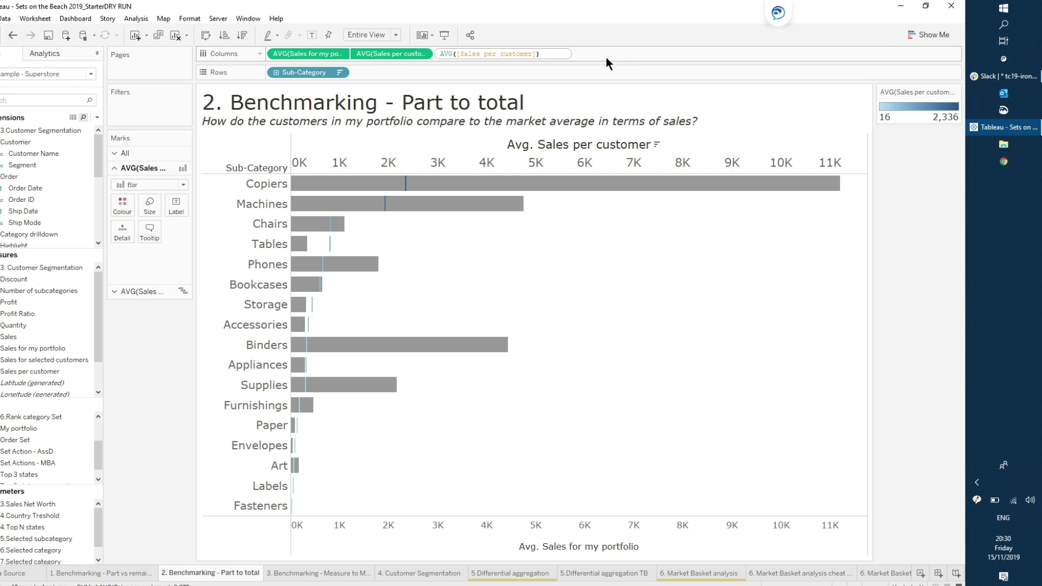
pyautogui.write('-')
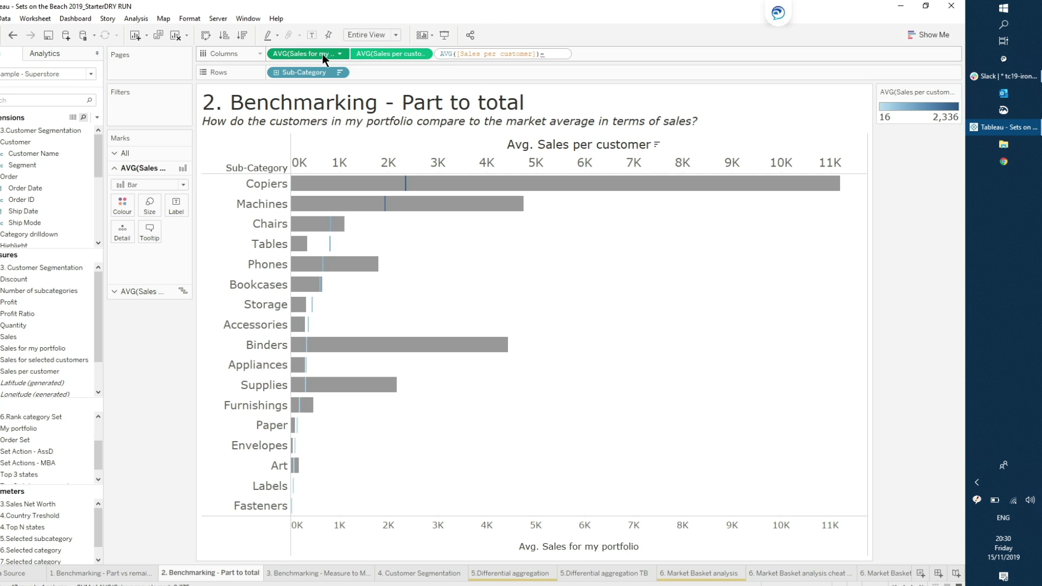
pyautogui.moveTo(323, 54); pyautogui.dragTo(462, 56)
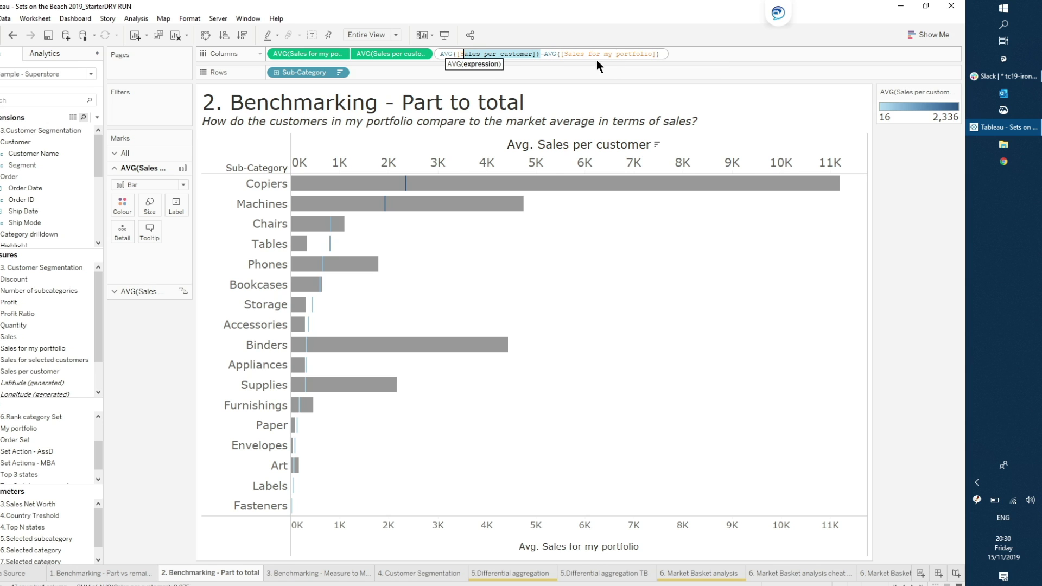
pyautogui.press('Return')
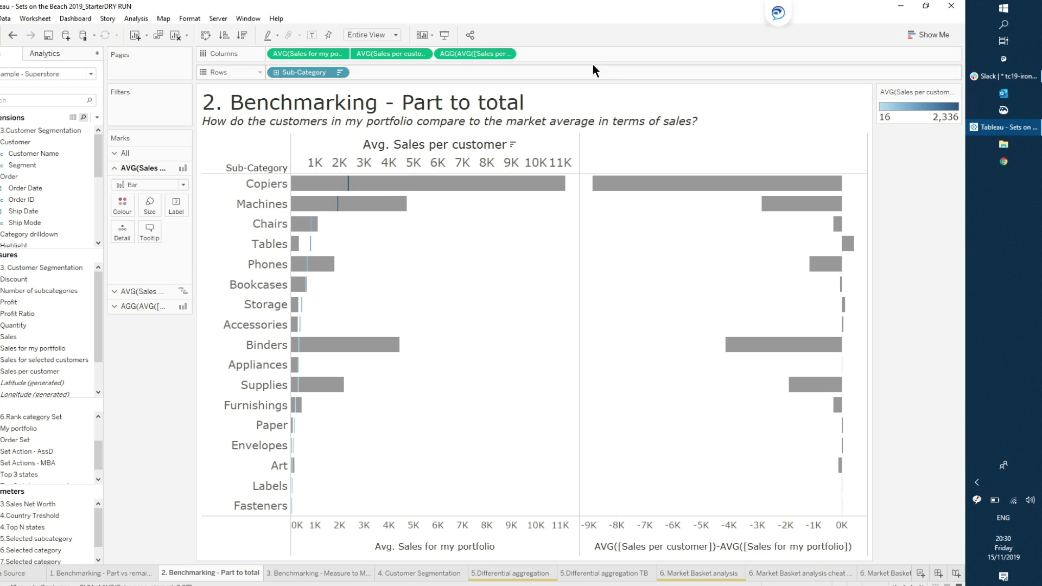
# - Colour the Sales for my portfolio bars by the ad hoc difference calculation and open the 3. Benchmarking - Measure to Measure worksheet
pyautogui.moveTo(484, 51); pyautogui.dragTo(122, 203)
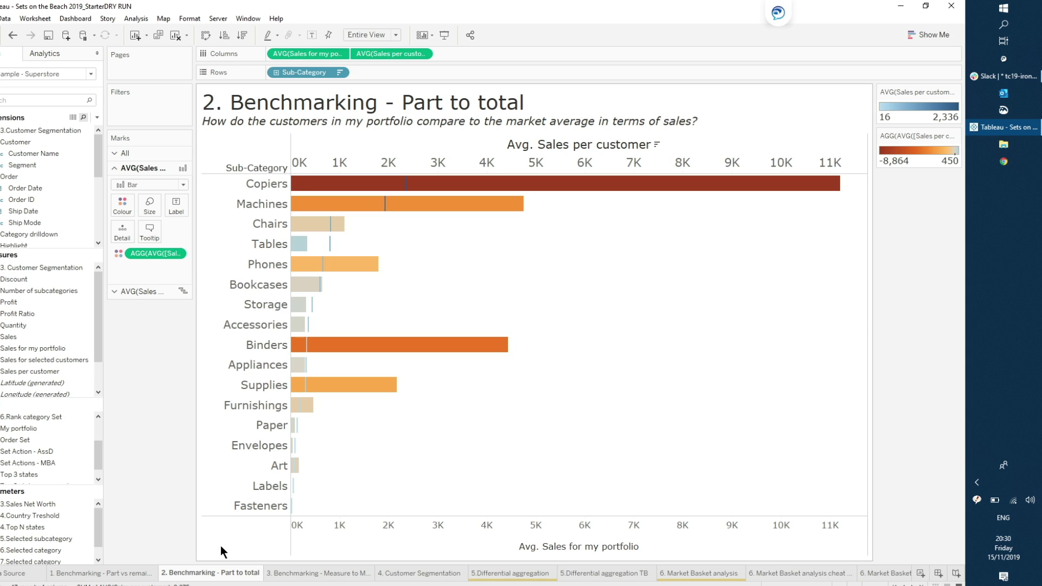
pyautogui.moveTo(316, 576)
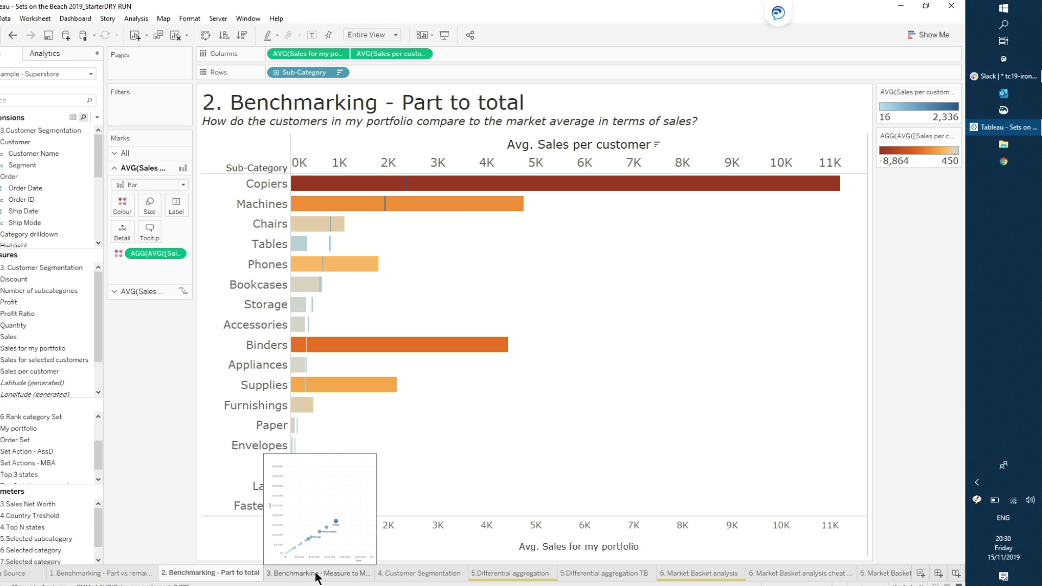
pyautogui.click(317, 575)
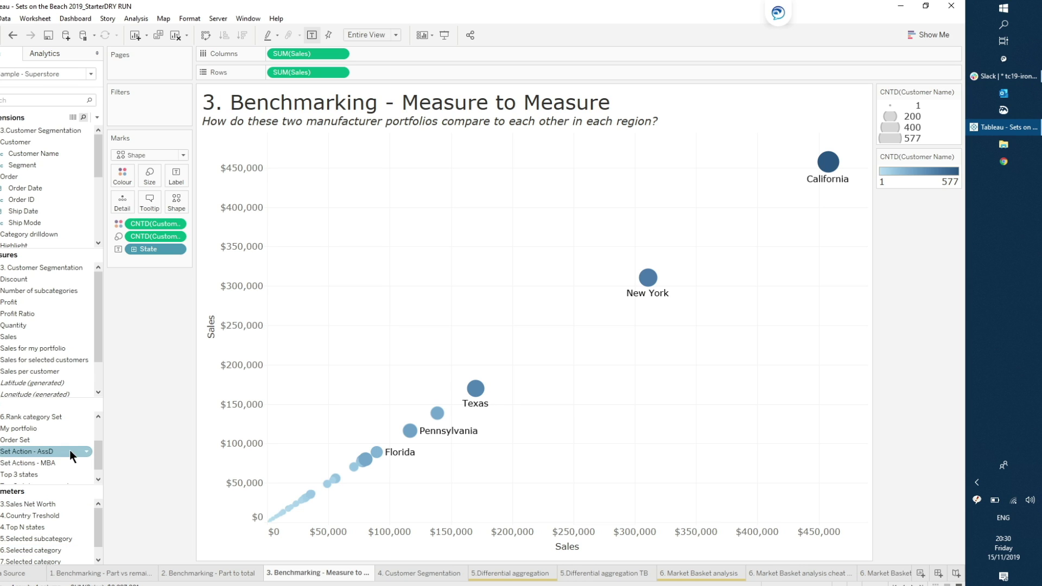
# - Try filtering the scatter plot by both the 3.Manufacturer Group 1 and 3.Manufacturer Group 2 sets
pyautogui.scroll(2, 69, 451)
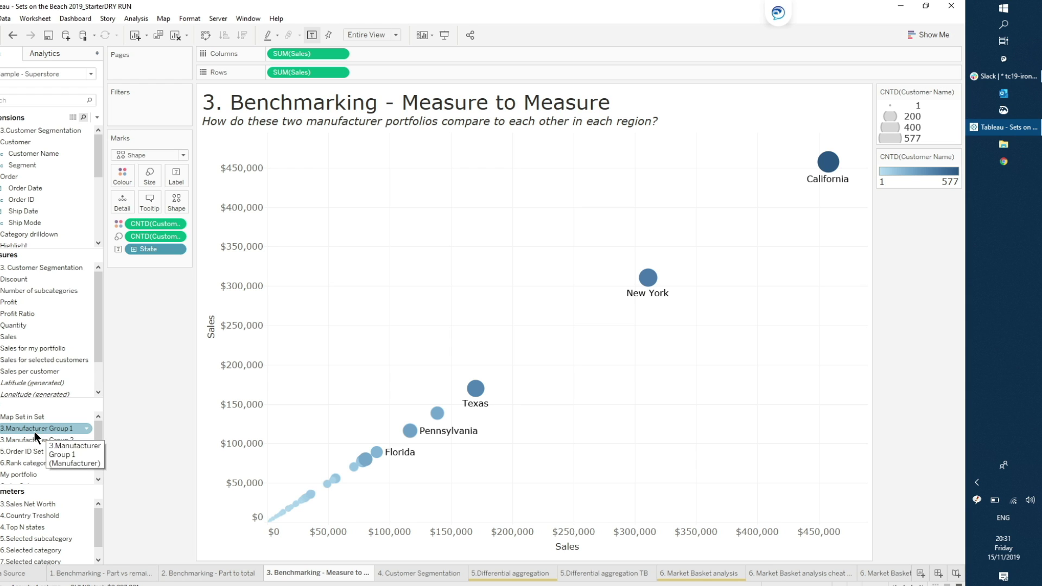
pyautogui.moveTo(34, 432); pyautogui.dragTo(144, 115)
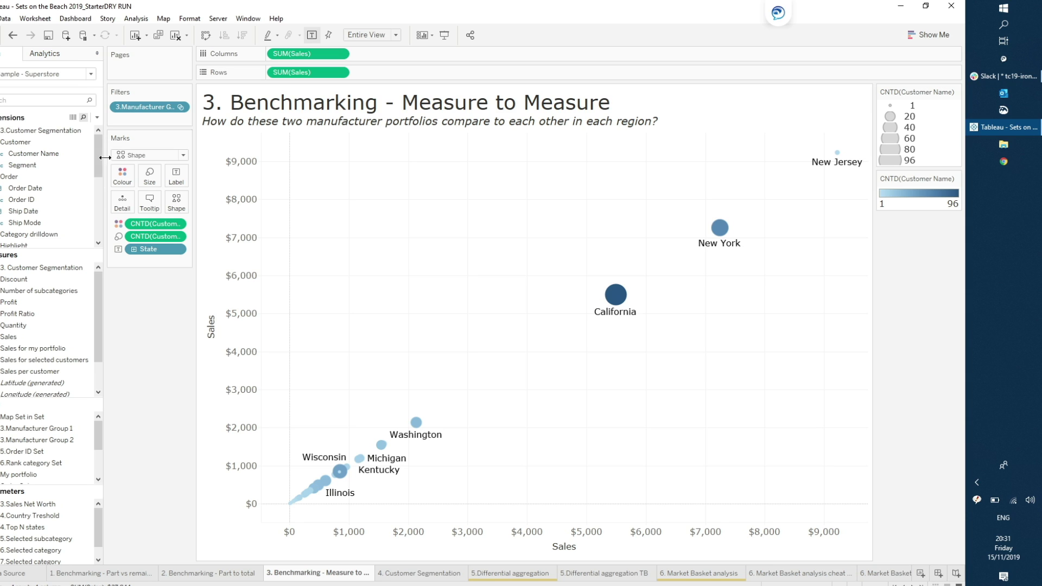
pyautogui.moveTo(85, 438); pyautogui.dragTo(167, 115)
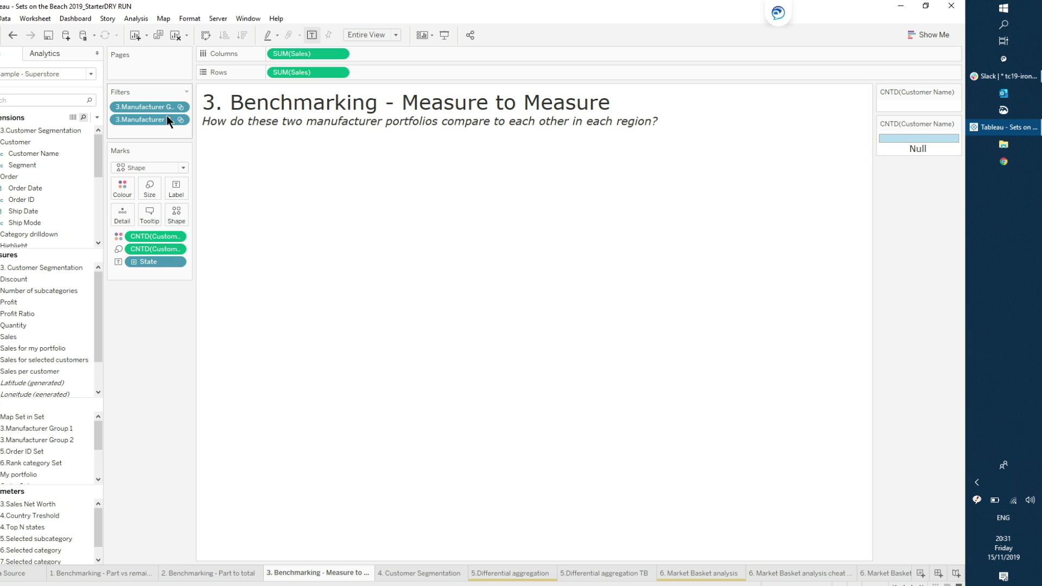
# - Remove both manufacturer group sets from the filters
pyautogui.moveTo(163, 107); pyautogui.dragTo(148, 355)
pyautogui.moveTo(144, 109); pyautogui.dragTo(151, 354)
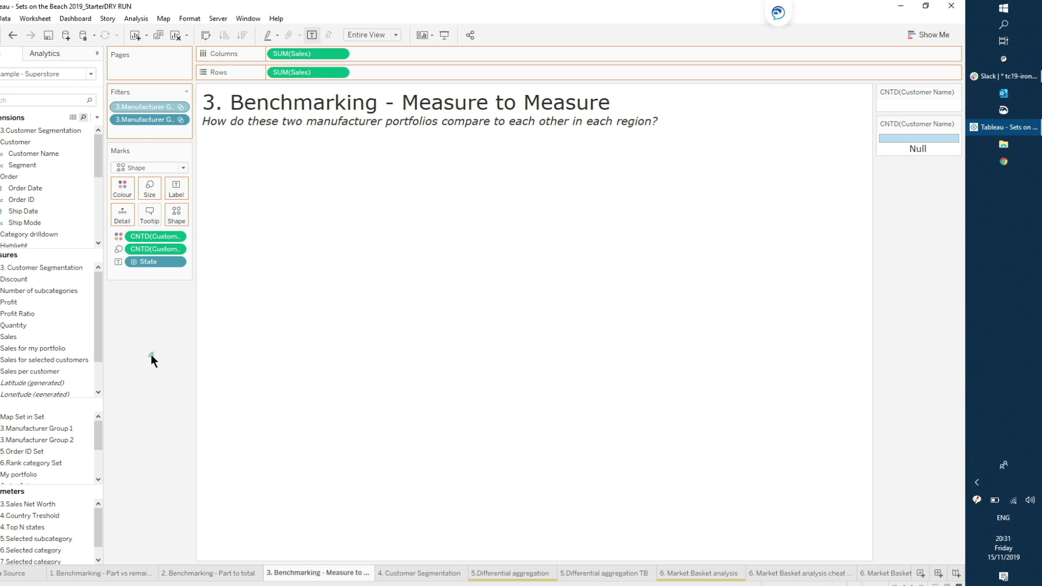
pyautogui.moveTo(131, 170); pyautogui.dragTo(136, 157)
pyautogui.moveTo(144, 104); pyautogui.dragTo(140, 358)
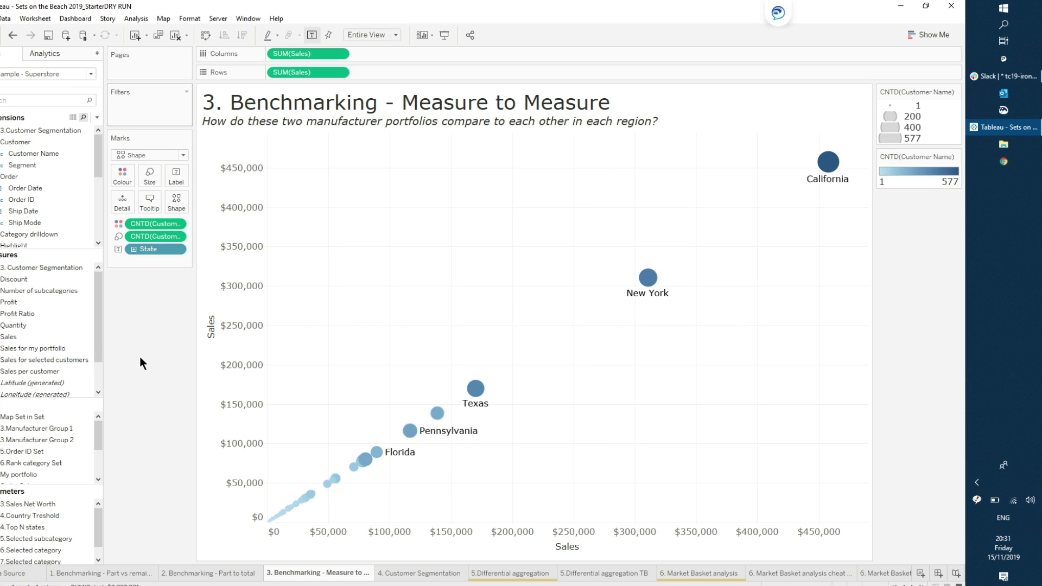
# - Create a calculated field with the formula IF [3.Manufacturer Group 1] then [Sales] end
pyautogui.click(97, 118)
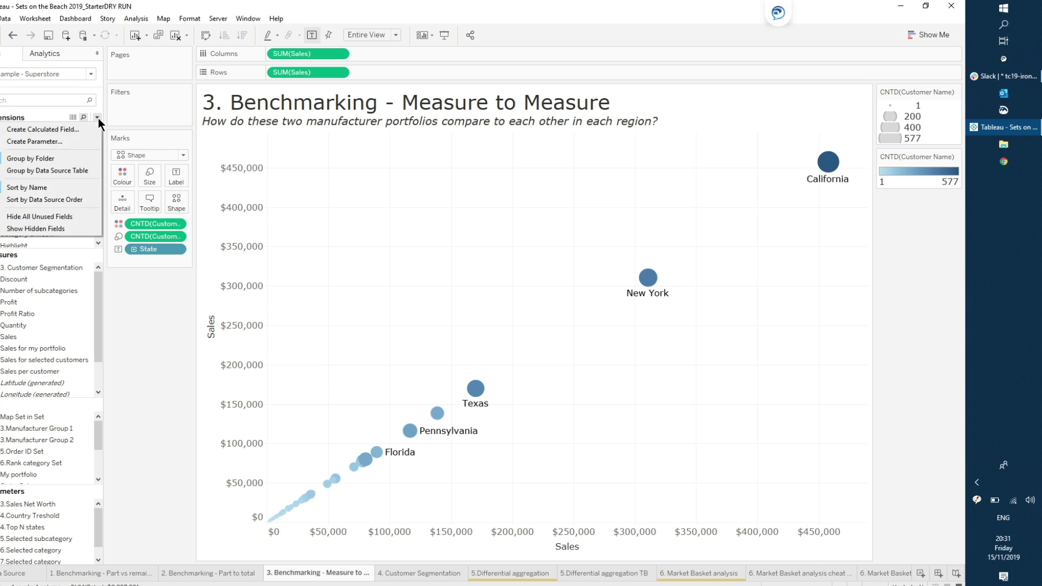
pyautogui.click(88, 129)
pyautogui.click(347, 217)
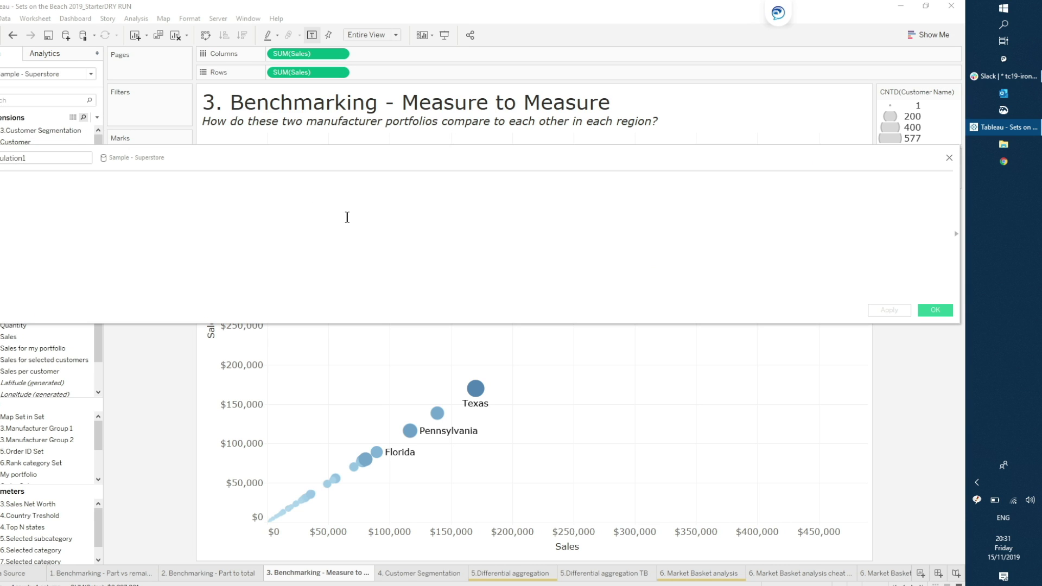
pyautogui.write('IF ')
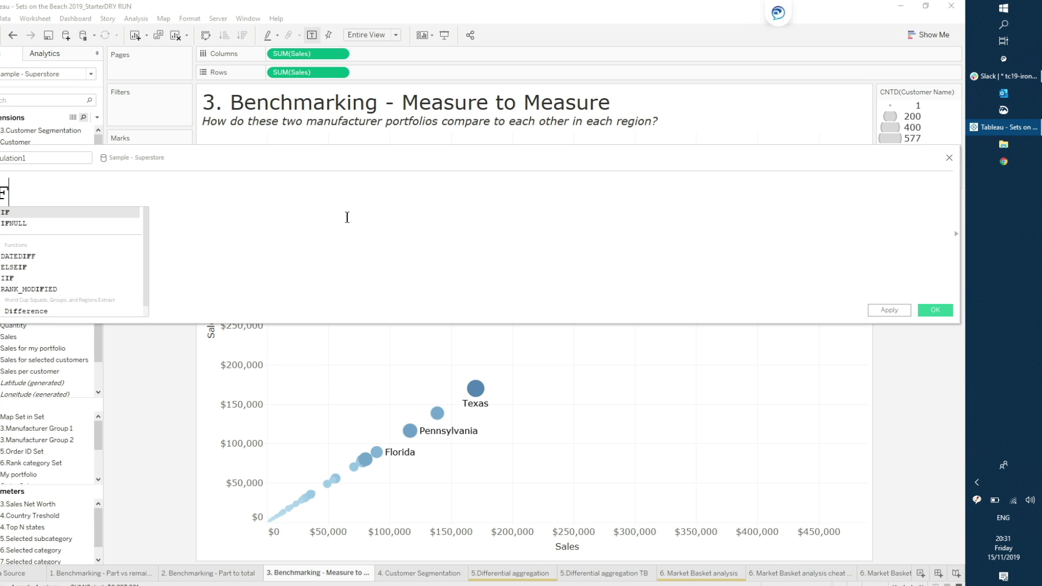
pyautogui.write('manu')
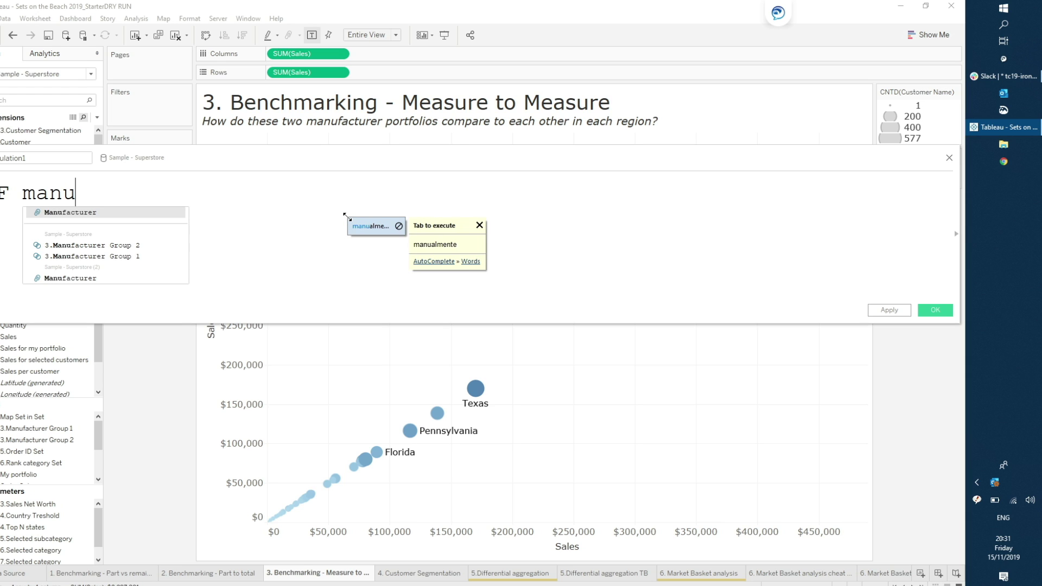
pyautogui.doubleClick(128, 257)
pyautogui.write('then sales')
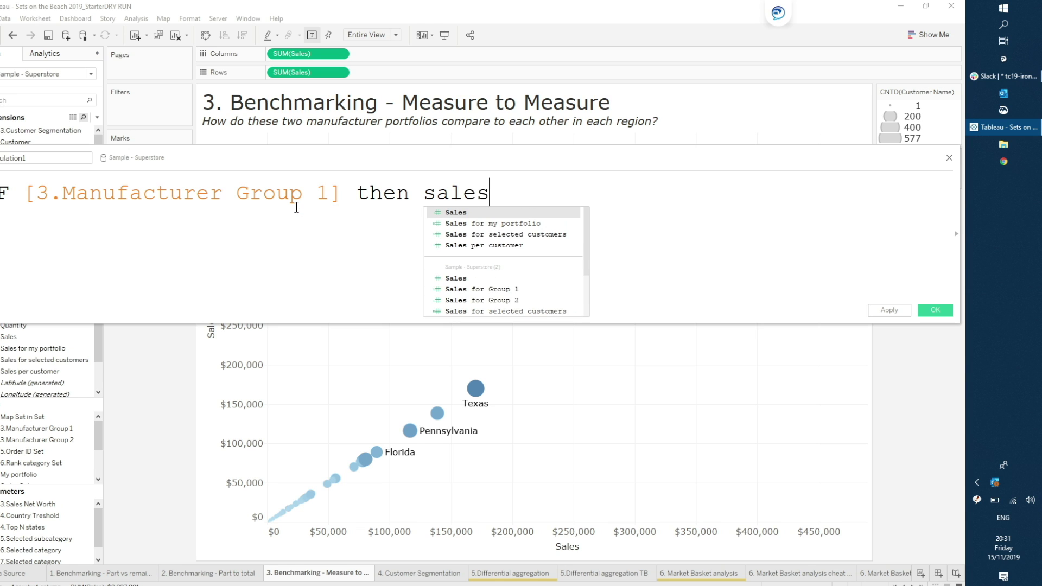
pyautogui.press('BackSpace')
pyautogui.press('Return')
pyautogui.write('end')
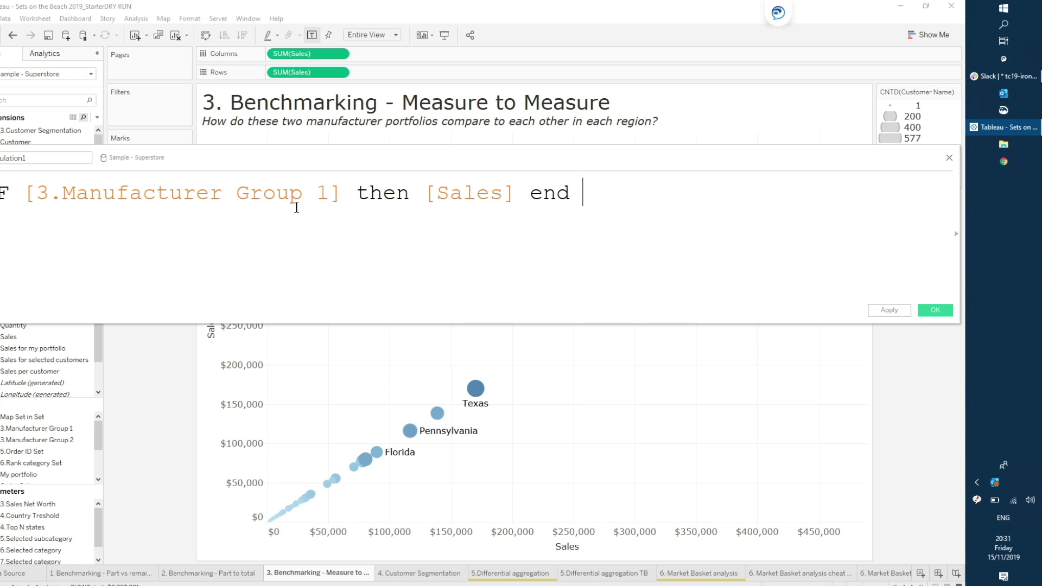
# - Save the calculation as Sales for Group 1 and use it to replace Sales in the columns
pyautogui.click(69, 157)
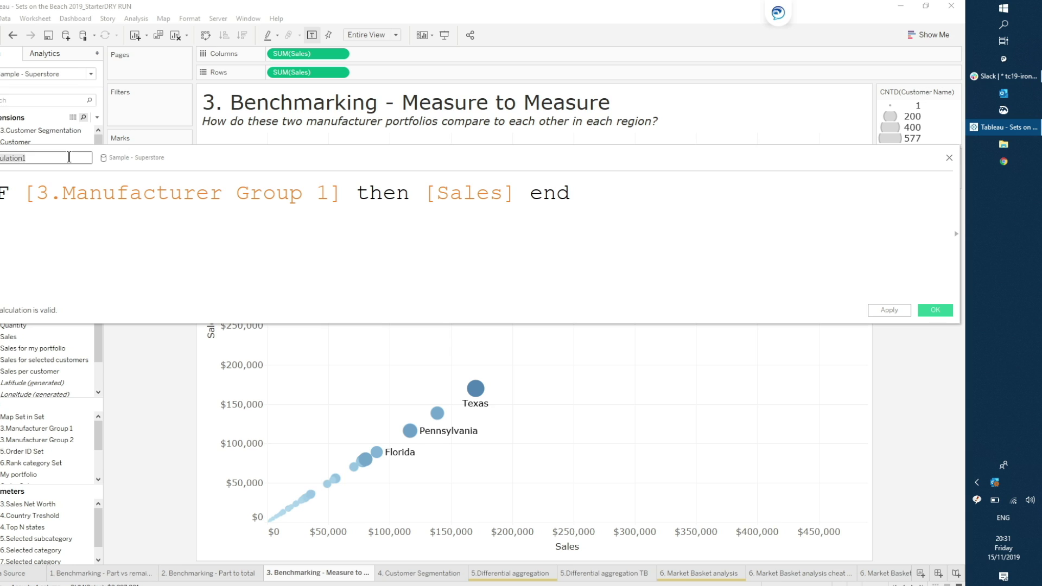
pyautogui.write('Sales for Grou')
pyautogui.write('p 1')
pyautogui.click(904, 311)
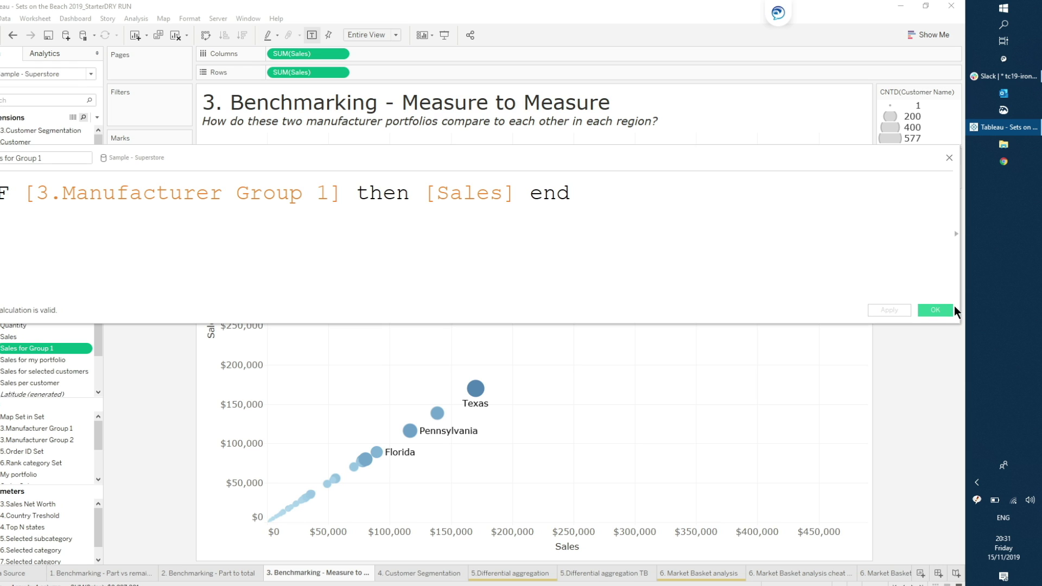
pyautogui.click(937, 309)
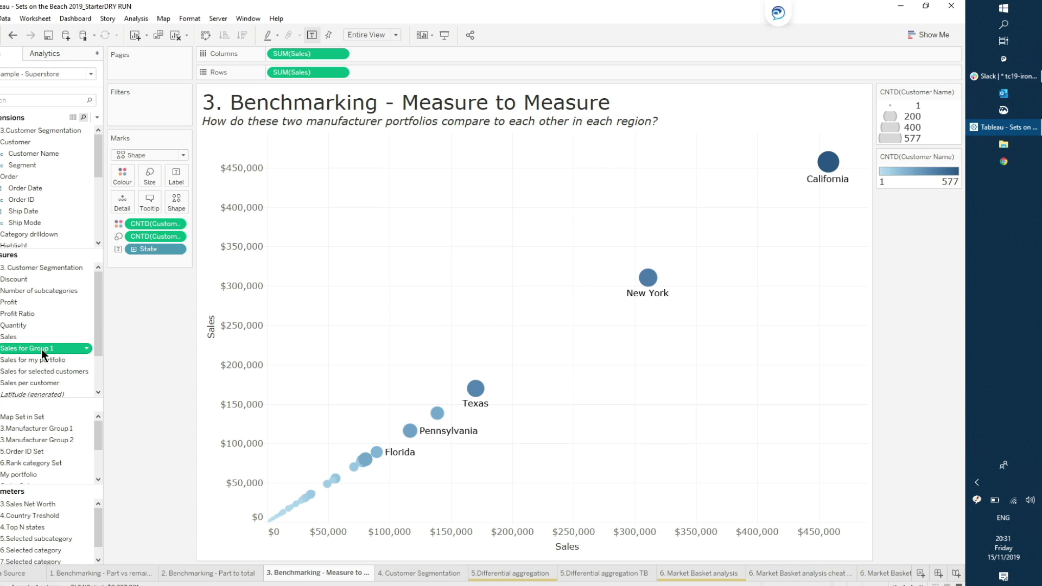
pyautogui.moveTo(41, 348); pyautogui.dragTo(300, 52)
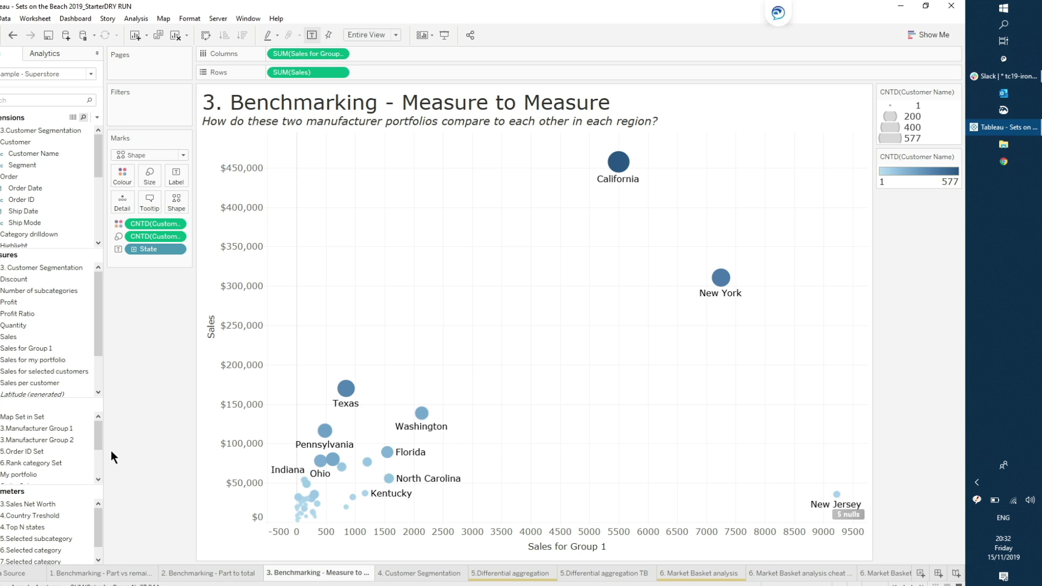
# - Duplicate the Sales for Group 1 field and rename the copy Sales for Group 2 in its calculation editor
pyautogui.click(80, 362)
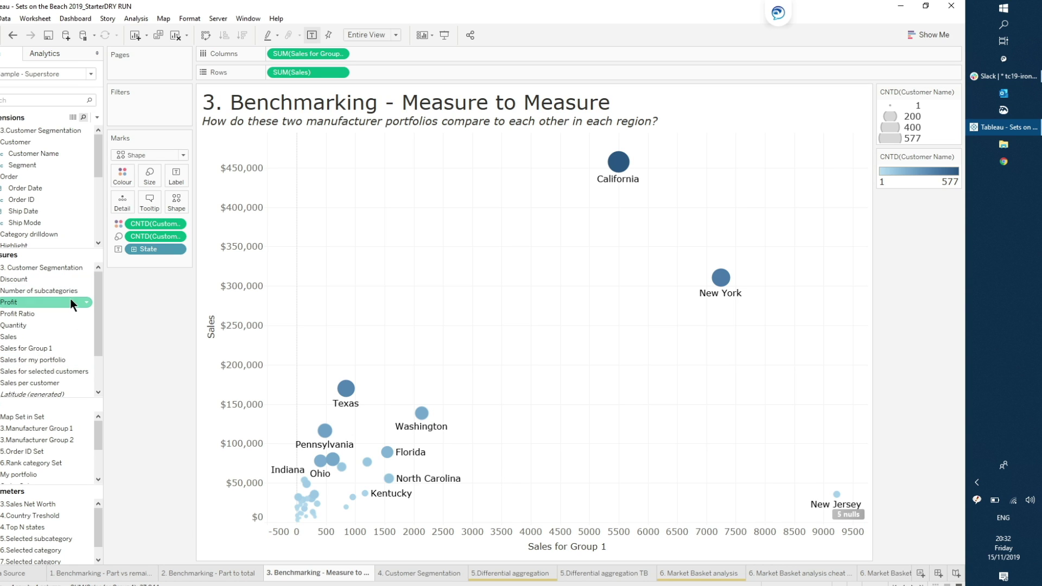
pyautogui.rightClick(37, 350)
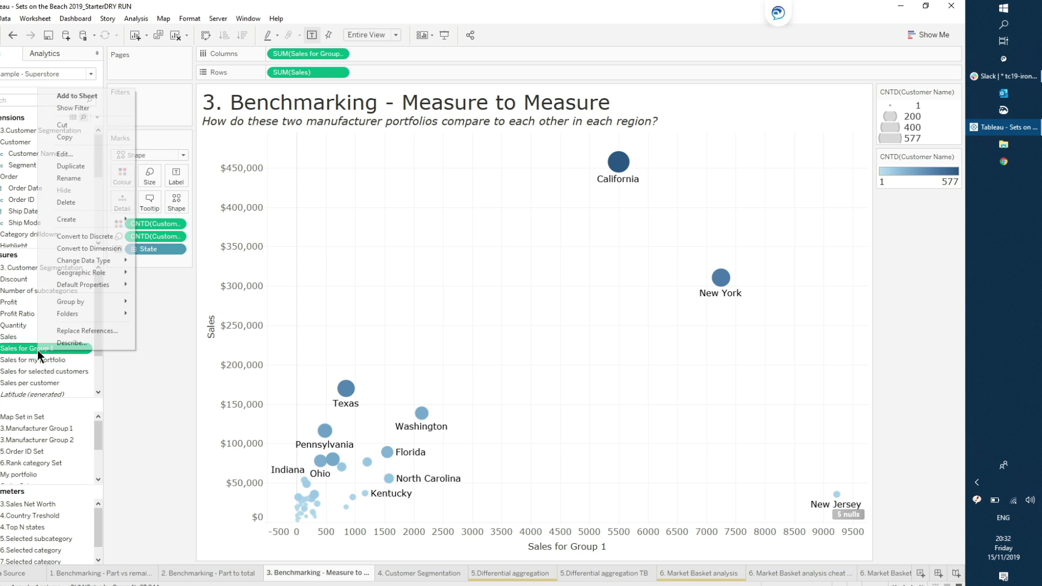
pyautogui.click(83, 165)
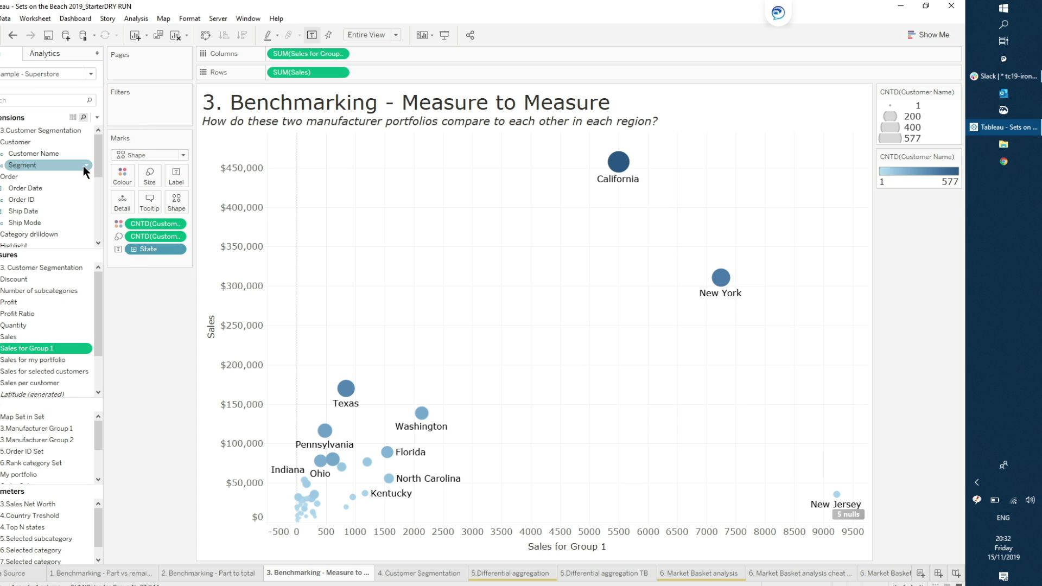
pyautogui.rightClick(59, 361)
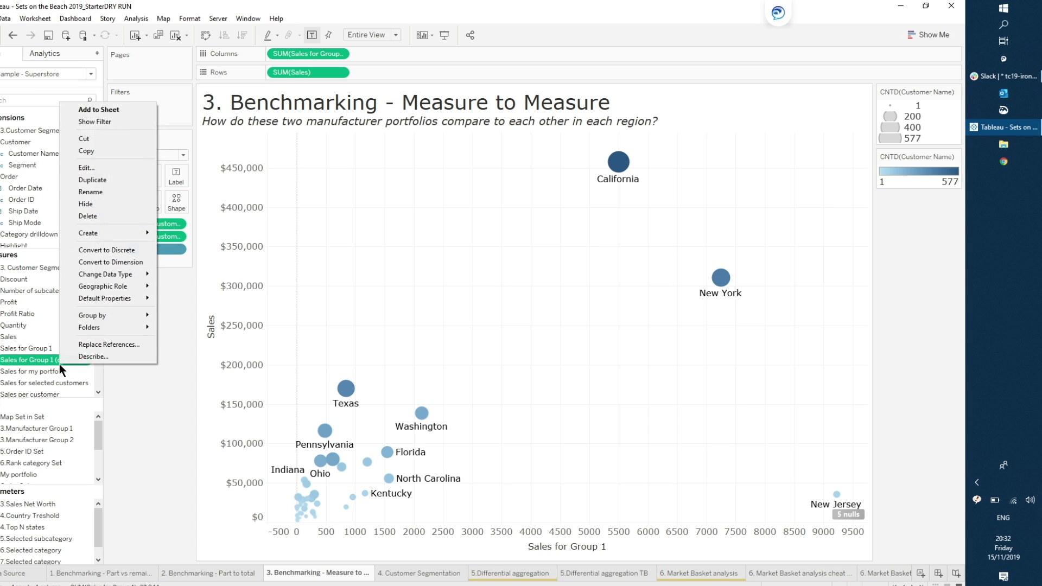
pyautogui.click(111, 168)
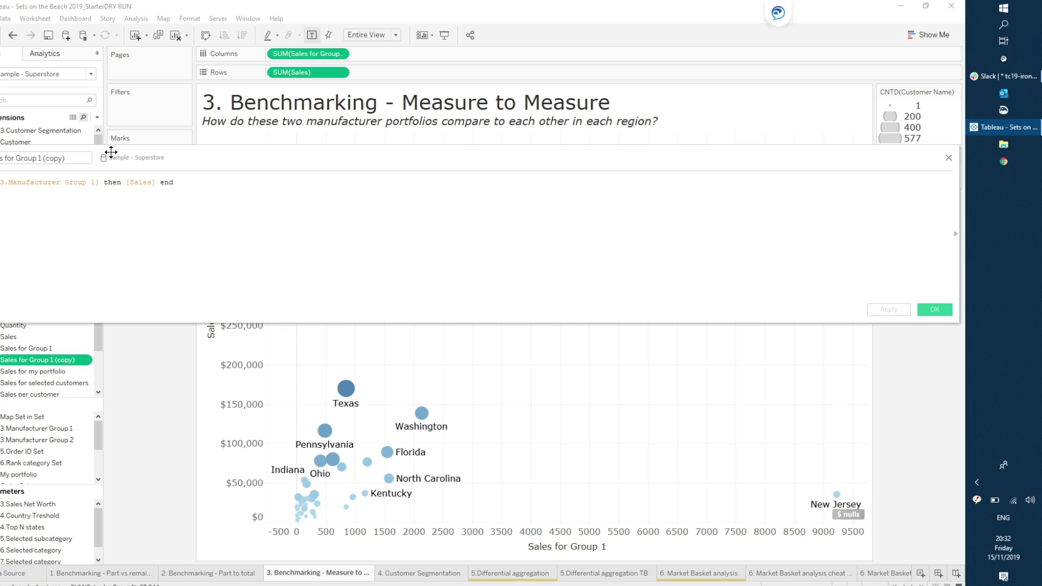
pyautogui.click(86, 157)
pyautogui.moveTo(85, 157); pyautogui.dragTo(39, 164)
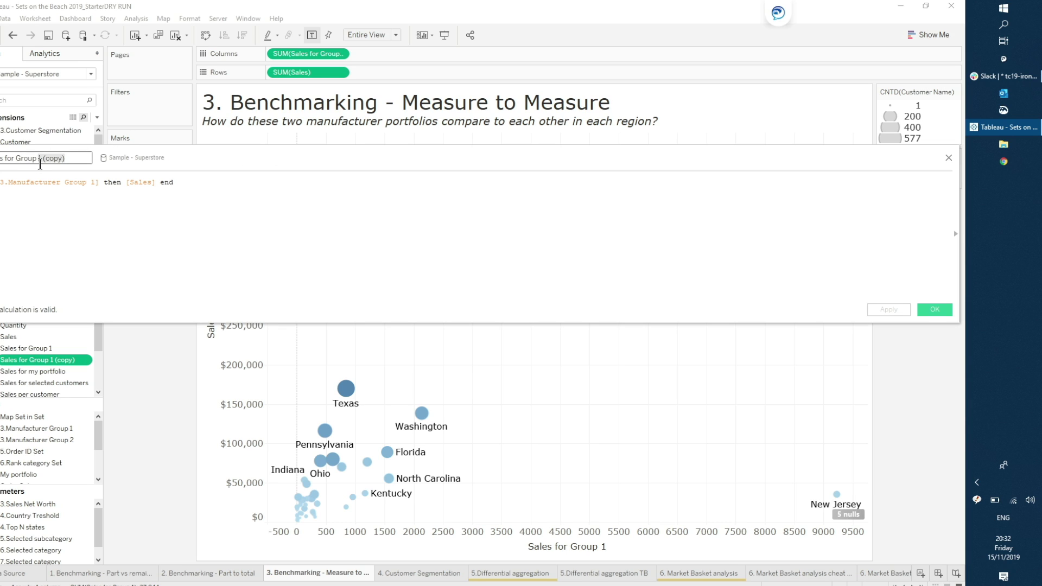
pyautogui.press('BackSpace')
pyautogui.press('BackSpace')
pyautogui.write('2')
# - Change the set in the Sales for Group 2 formula to [3.Manufacturer Group 2] and save the calculation
pyautogui.scroll(4, 114, 197)
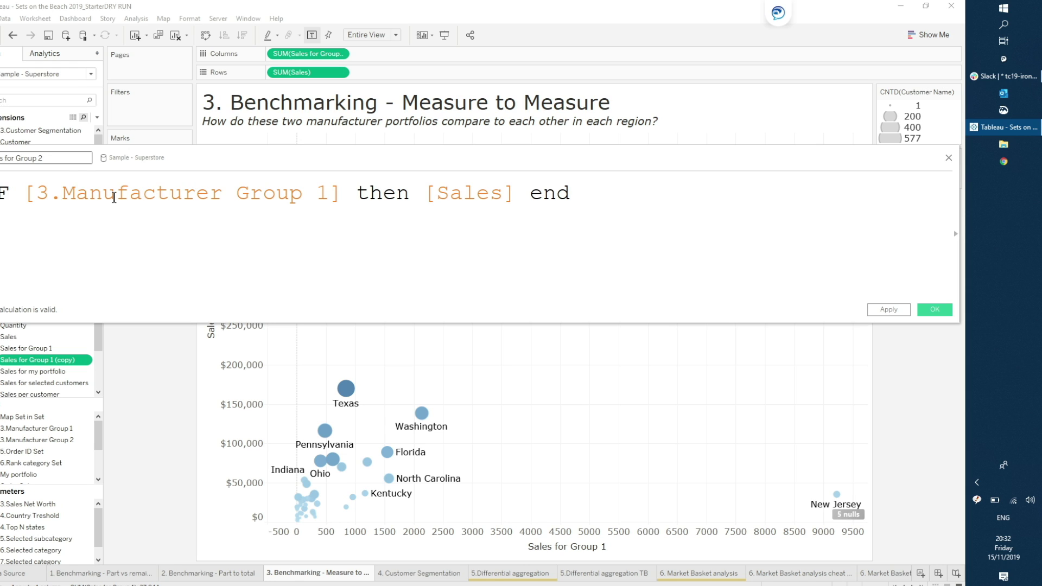
pyautogui.click(334, 194)
pyautogui.click(343, 196)
pyautogui.press('BackSpace')
pyautogui.press('BackSpace')
pyautogui.write('2')
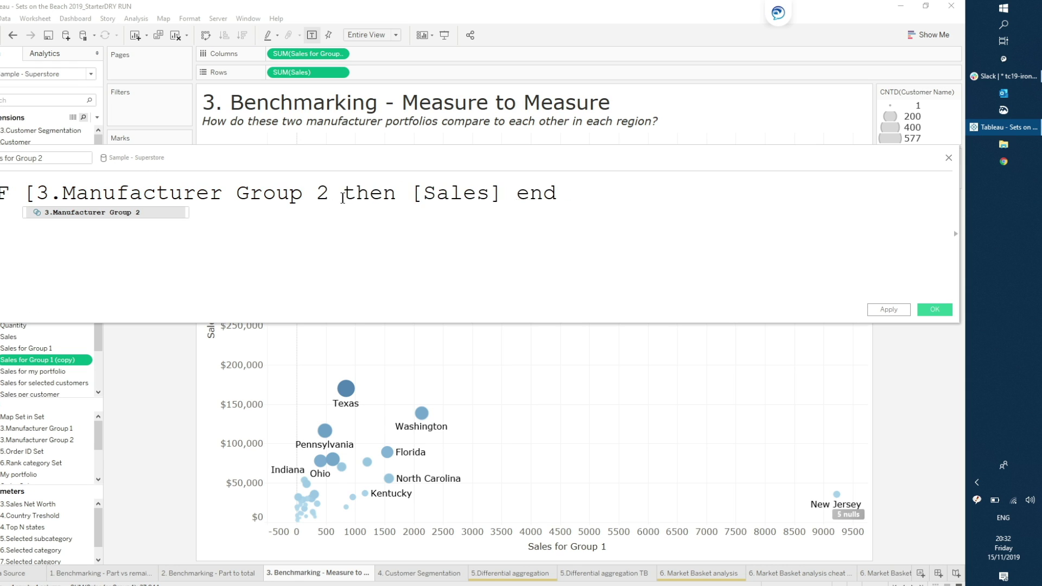
pyautogui.press('BackSpace')
pyautogui.press('BackSpace')
pyautogui.press('BackSpace')
pyautogui.press('Down')
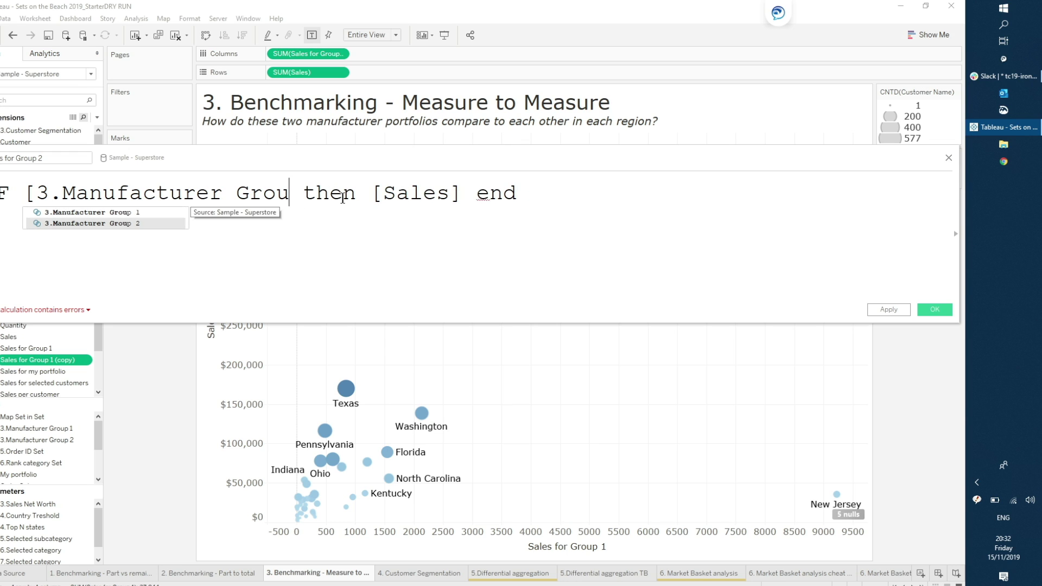
pyautogui.press('Return')
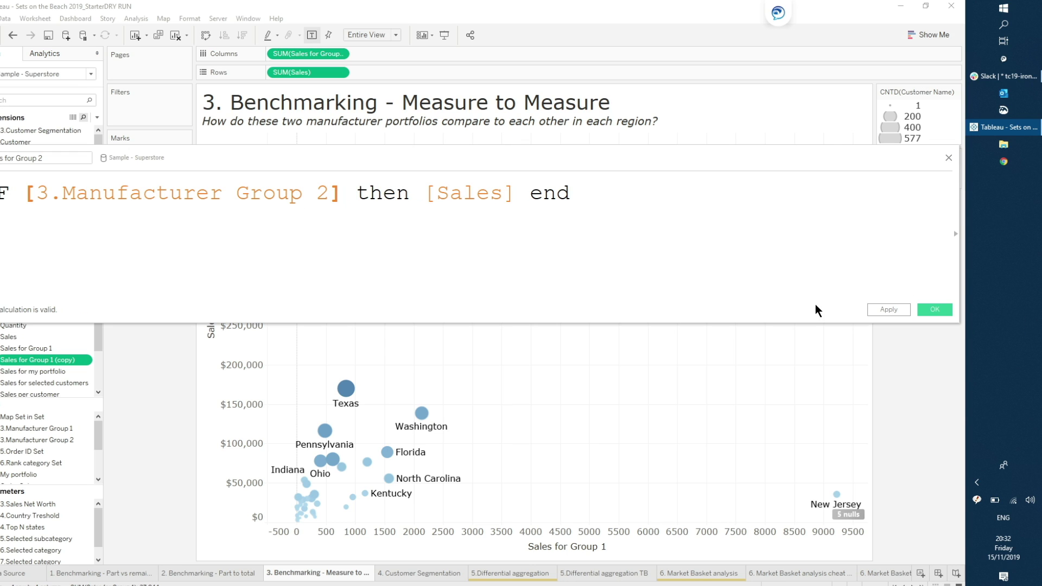
pyautogui.click(897, 308)
pyautogui.click(929, 311)
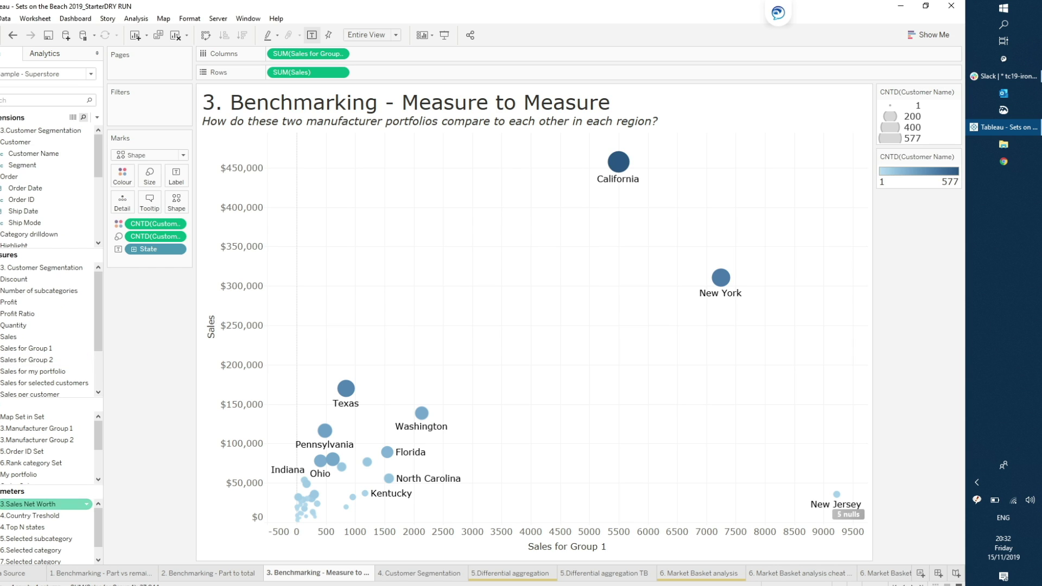
# - Replace Sales in the rows with Sales for Group 2 and add a copy of Sales for Group 1 after it
pyautogui.moveTo(54, 363); pyautogui.dragTo(315, 78)
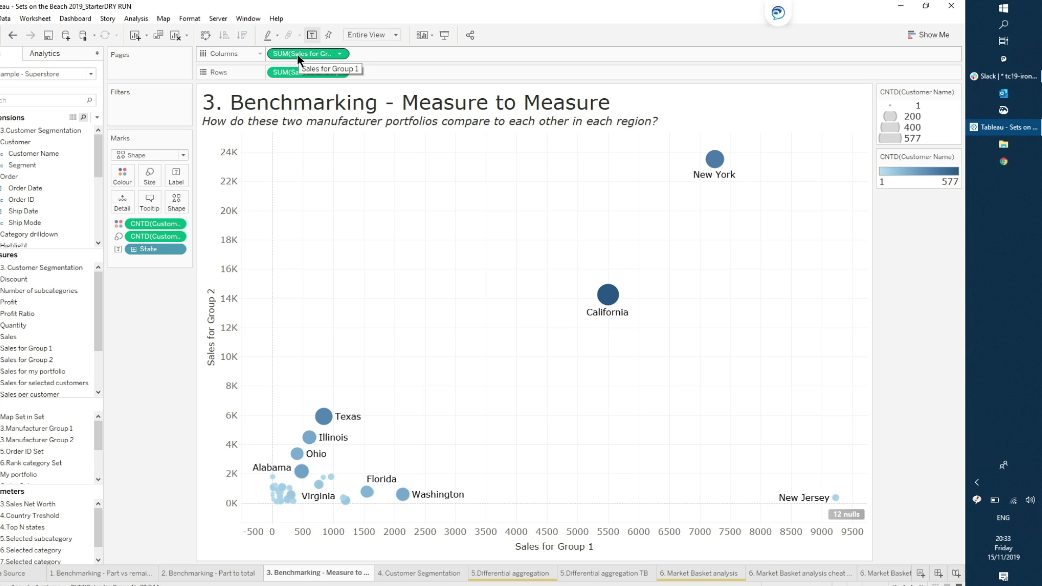
pyautogui.moveTo(297, 54); pyautogui.dragTo(399, 73)
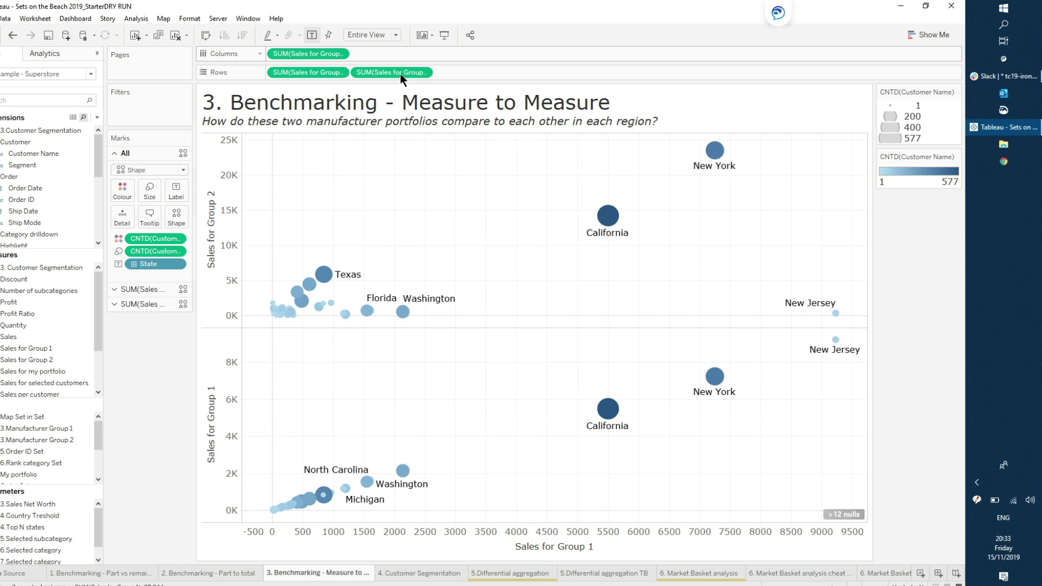
# - Make the marks of the Sales for Group 1 row measure fully transparent
pyautogui.click(146, 305)
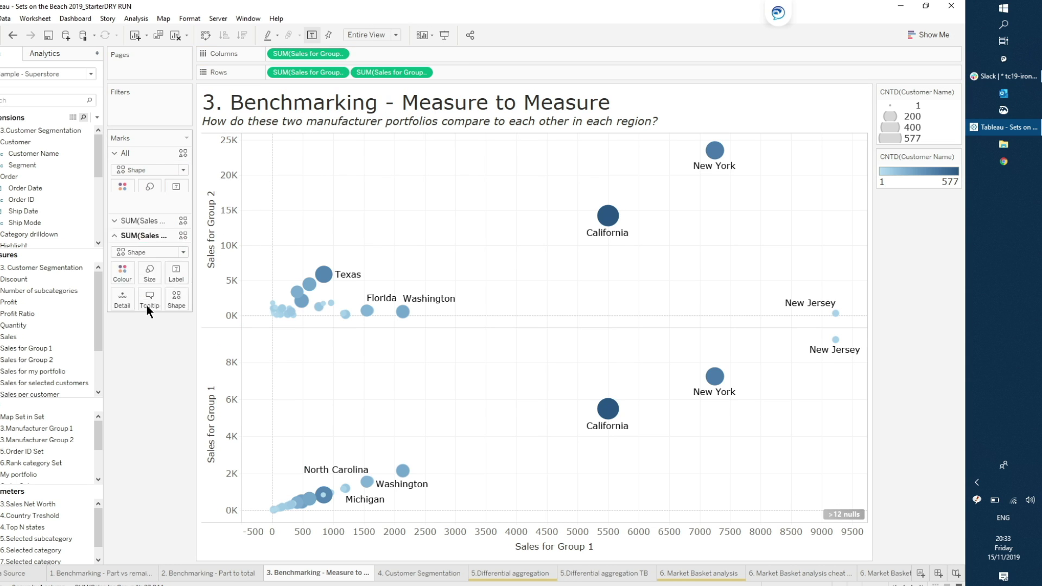
pyautogui.click(123, 220)
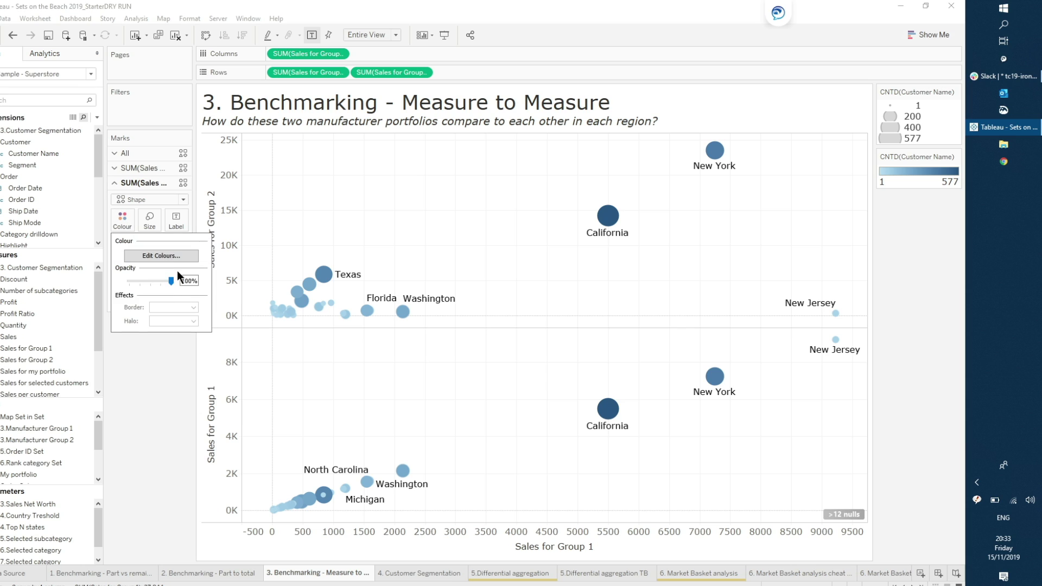
pyautogui.click(165, 365)
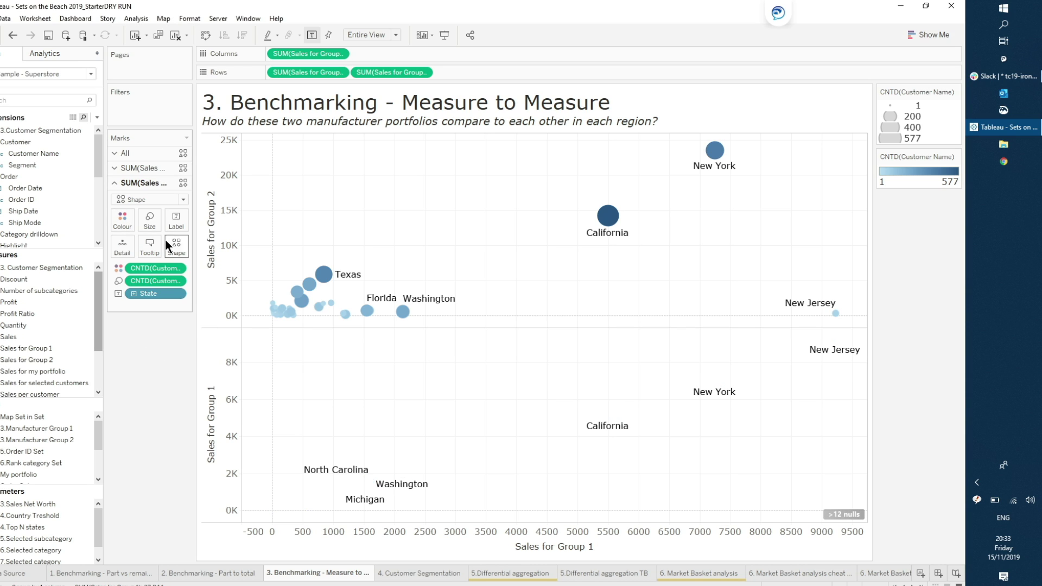
# - Shrink the Sales for Group 1 row marks to the minimum size and move their State field from label to detail
pyautogui.click(149, 217)
pyautogui.moveTo(194, 253); pyautogui.dragTo(118, 248)
pyautogui.moveTo(152, 296); pyautogui.dragTo(121, 249)
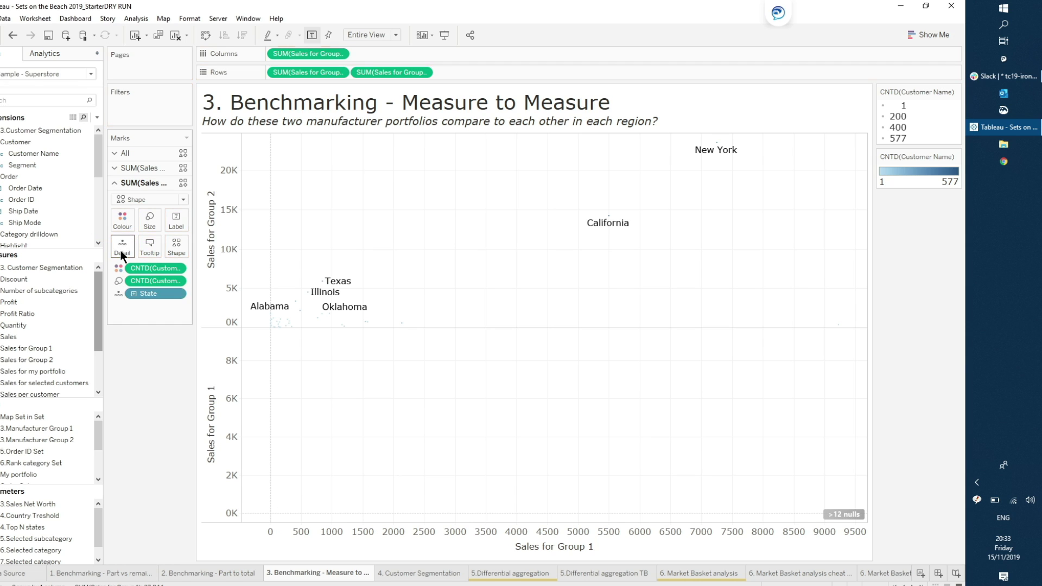
# - Add a trend line to the Sales for Group 1 row and combine the two row measures on a dual axis
pyautogui.click(72, 57)
pyautogui.moveTo(59, 195)
pyautogui.mouseDown()
pyautogui.moveTo(331, 340)
pyautogui.moveTo(363, 207)
pyautogui.moveTo(319, 191)
pyautogui.moveTo(320, 174)
pyautogui.moveTo(325, 185)
pyautogui.moveTo(311, 188)
pyautogui.mouseUp()
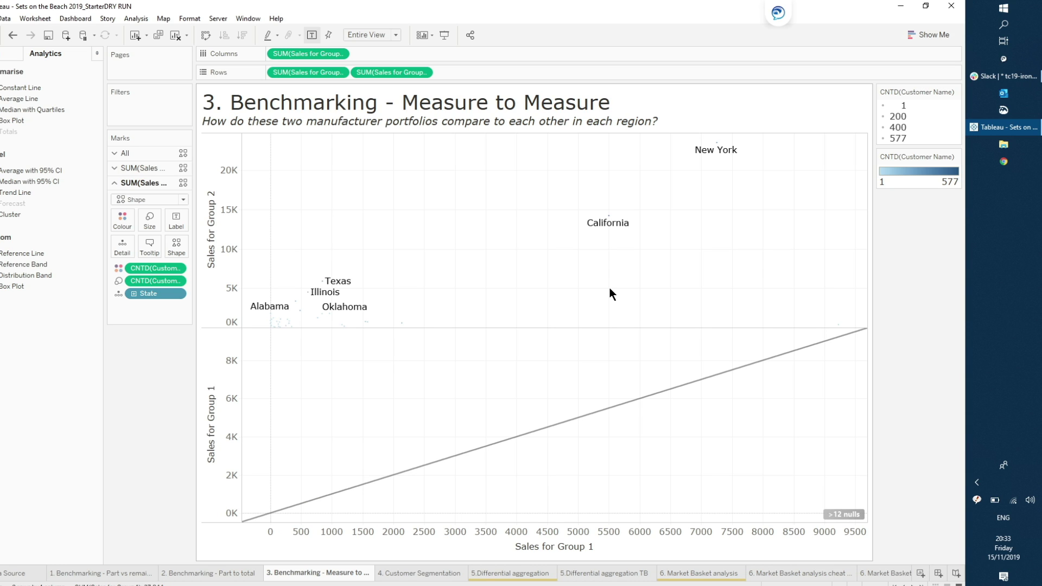
pyautogui.rightClick(379, 70)
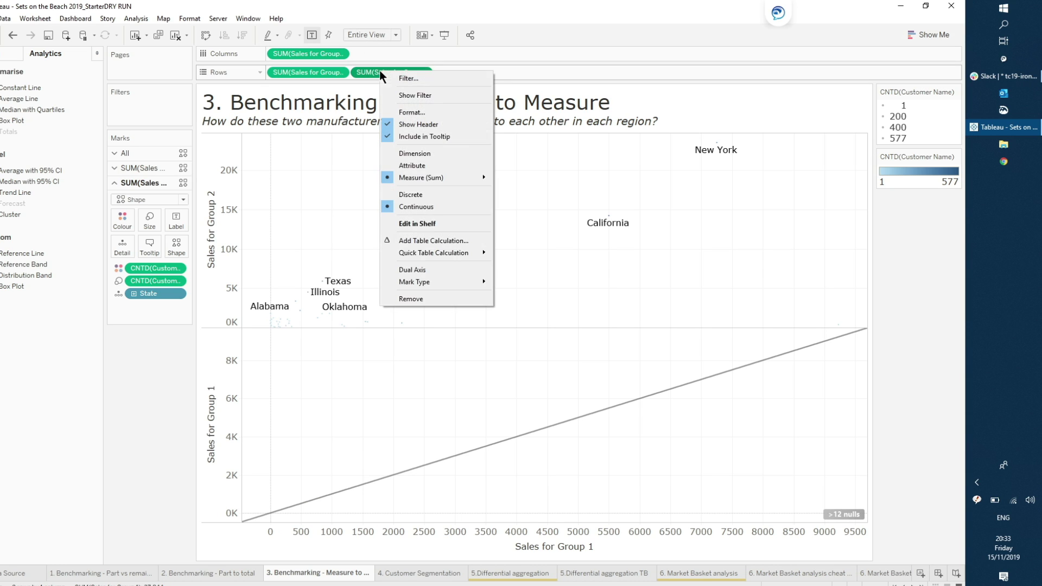
pyautogui.click(455, 274)
# - Synchronise the secondary Sales for Group 1 axis with the Sales for Group 2 axis
pyautogui.rightClick(497, 539)
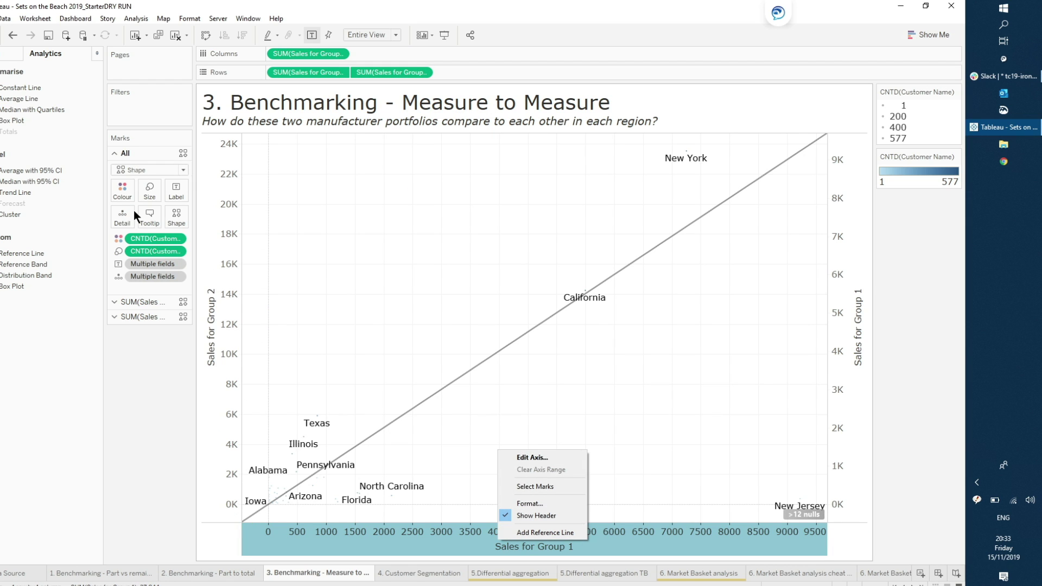
pyautogui.rightClick(842, 308)
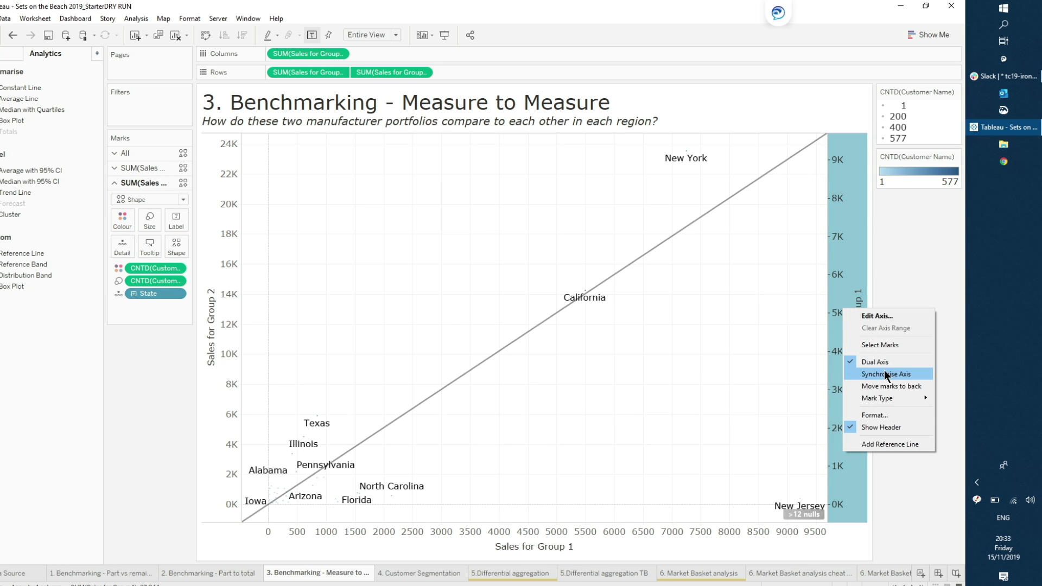
pyautogui.click(869, 373)
# - Enlarge the state marks of the Sales for Group 2 measure to about the middle of the size range
pyautogui.click(136, 167)
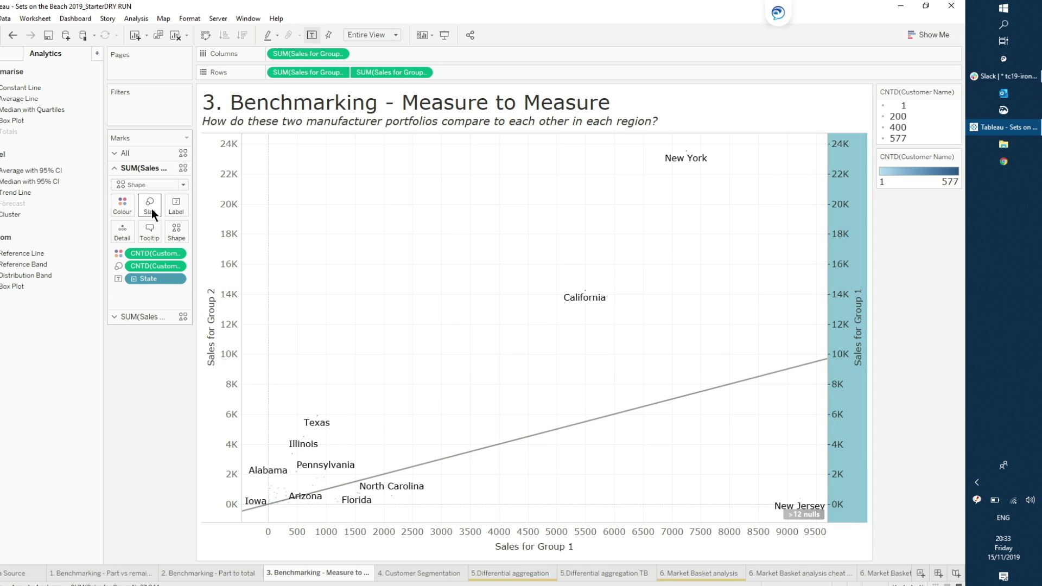
pyautogui.click(152, 208)
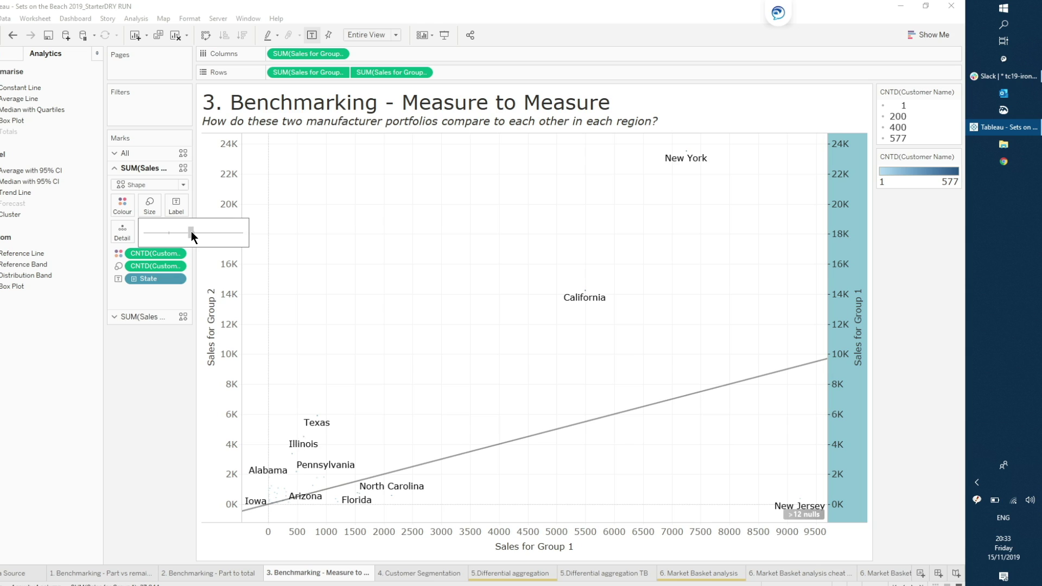
pyautogui.click(403, 292)
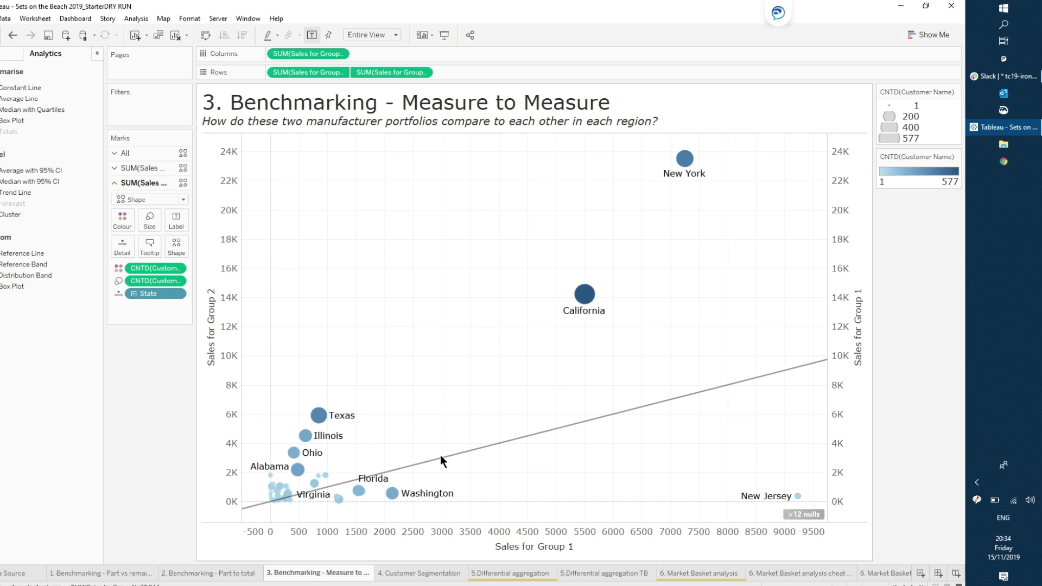
pyautogui.moveTo(447, 460)
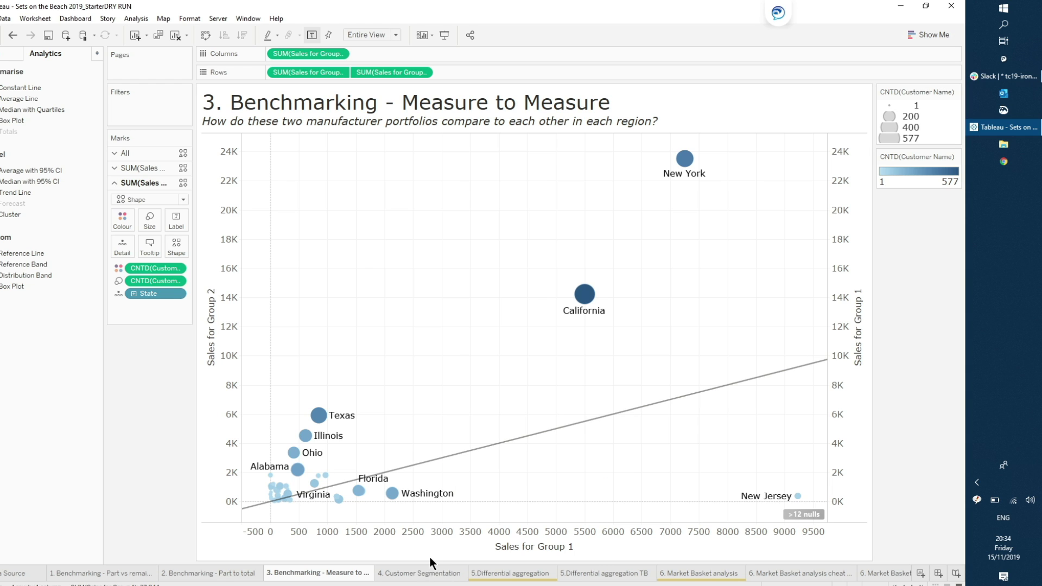
# - On the 4. Customer Segmentation sheet, start a new set from Customer Name and name it Top Customers per sales
pyautogui.click(404, 574)
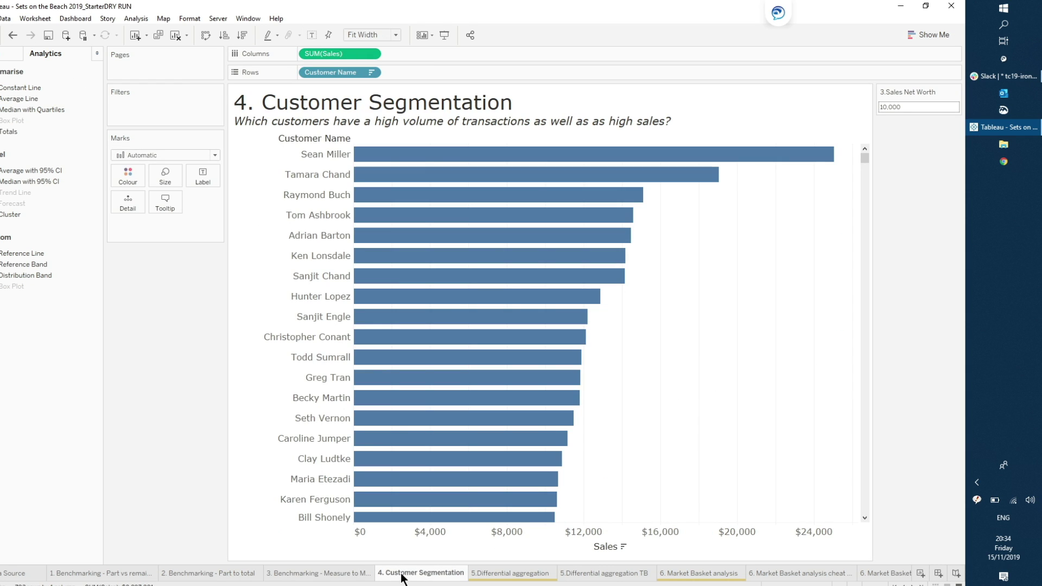
pyautogui.click(15, 57)
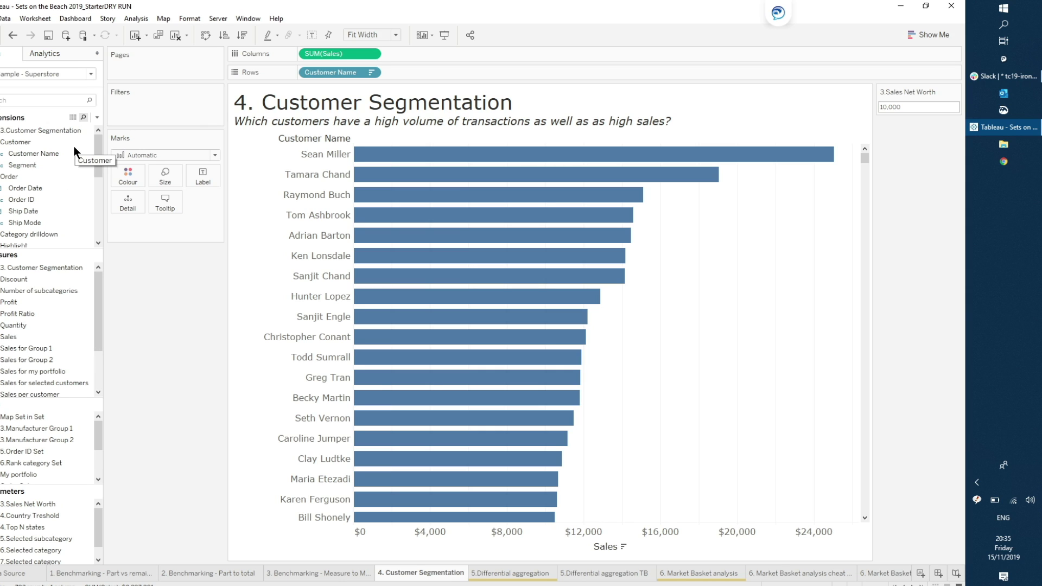
pyautogui.click(54, 157)
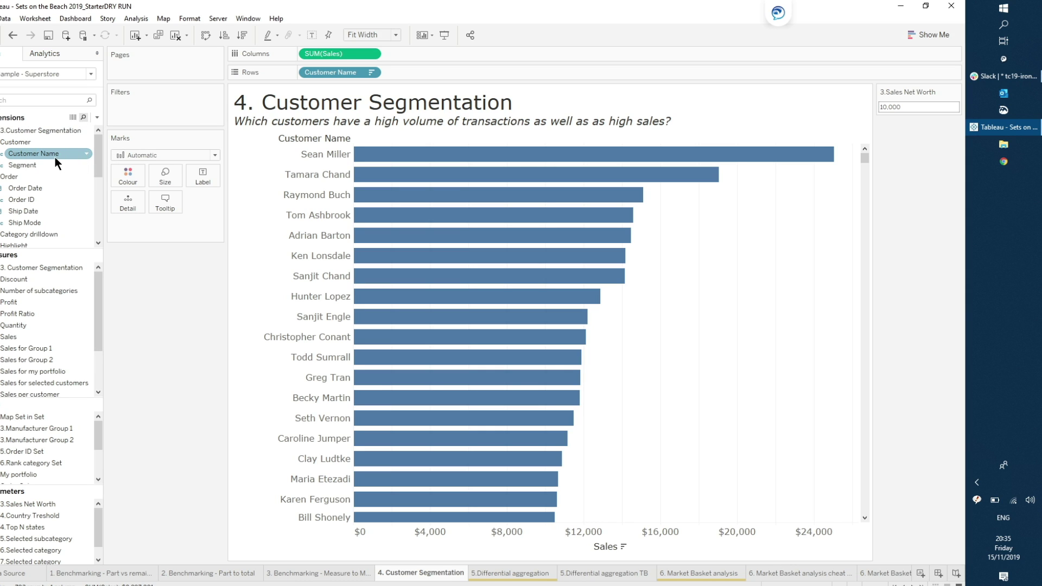
pyautogui.rightClick(55, 157)
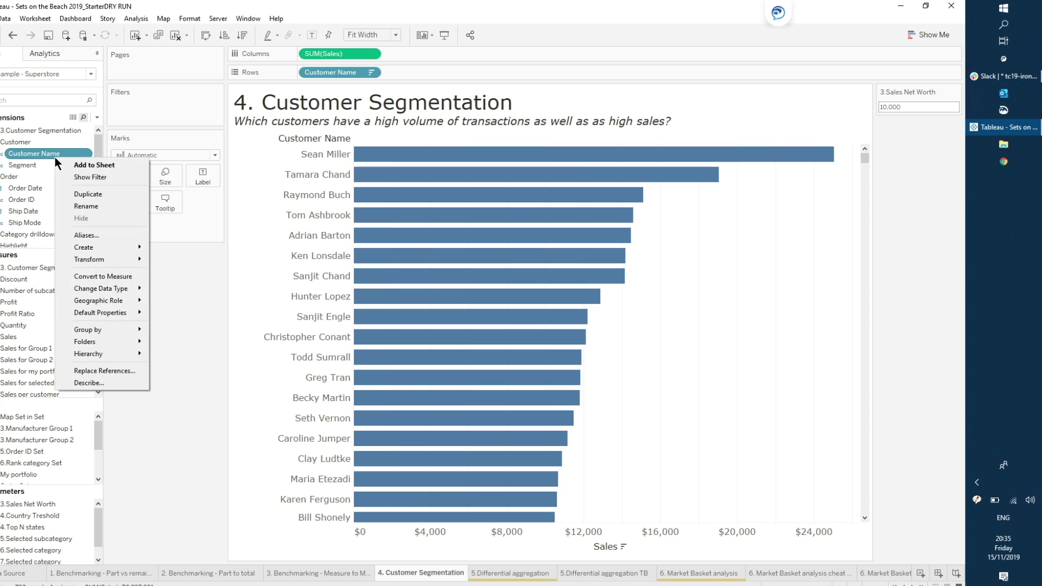
pyautogui.moveTo(102, 244)
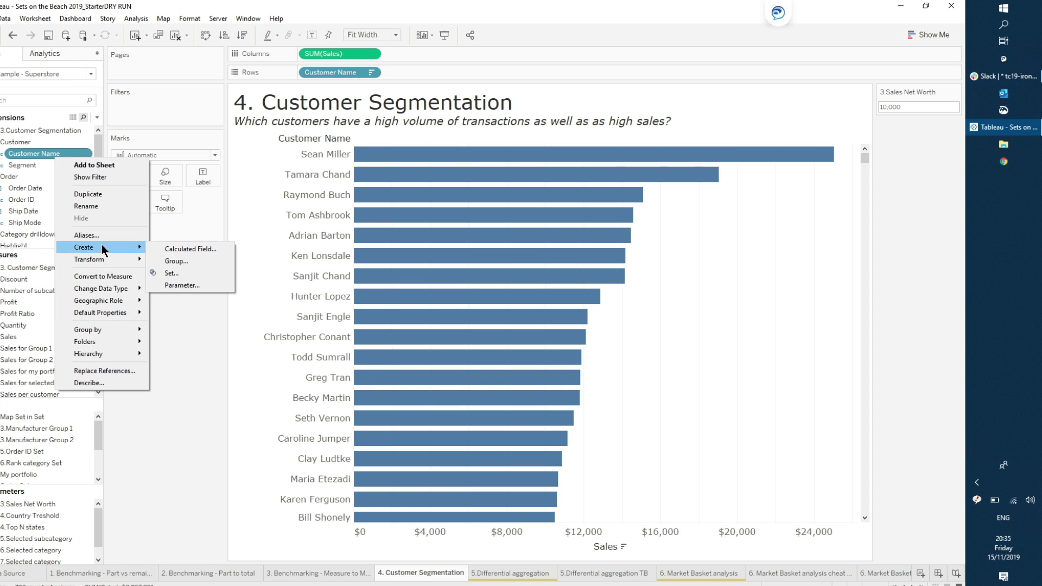
pyautogui.click(178, 275)
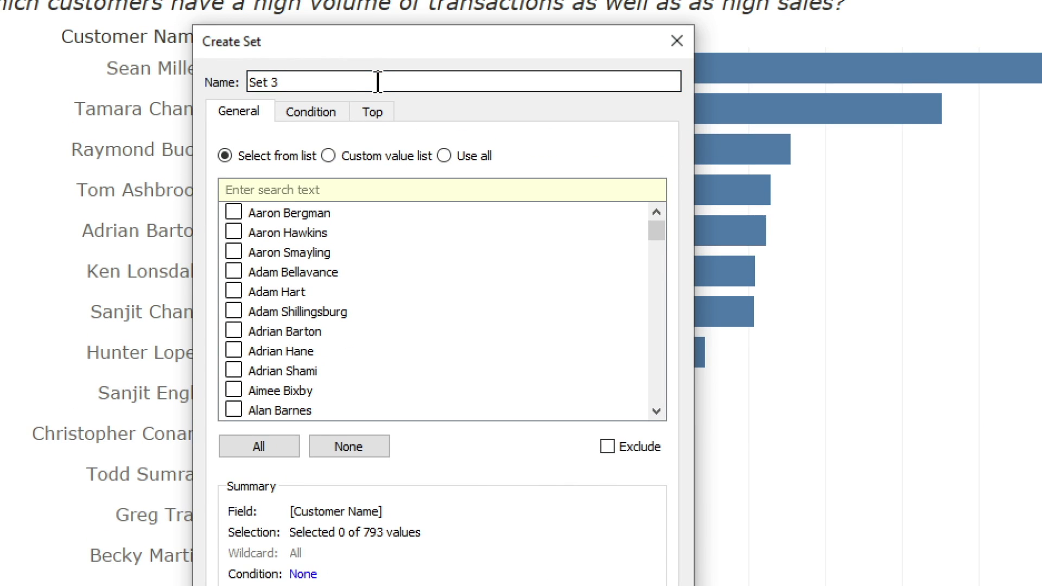
pyautogui.hotkey('shift', 'Left')
pyautogui.hotkey('shift', 'Home')
pyautogui.write('TOp')
pyautogui.press('BackSpace')
pyautogui.press('BackSpace')
pyautogui.press('BackSpace')
pyautogui.write('op Customers per sales')
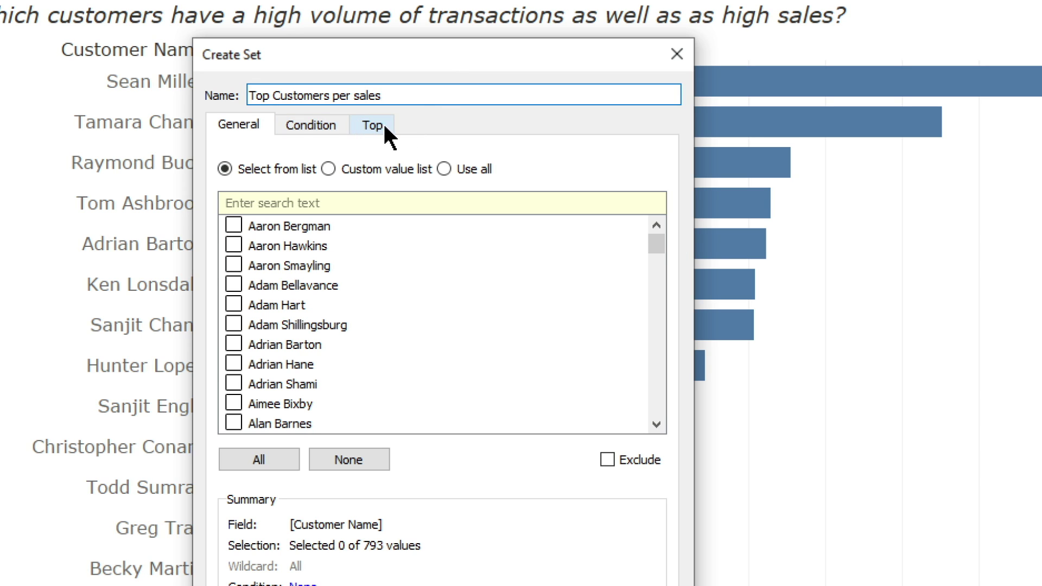
# - Limit the set to the top 25 customers by sum of Sales and save it
pyautogui.click(364, 126)
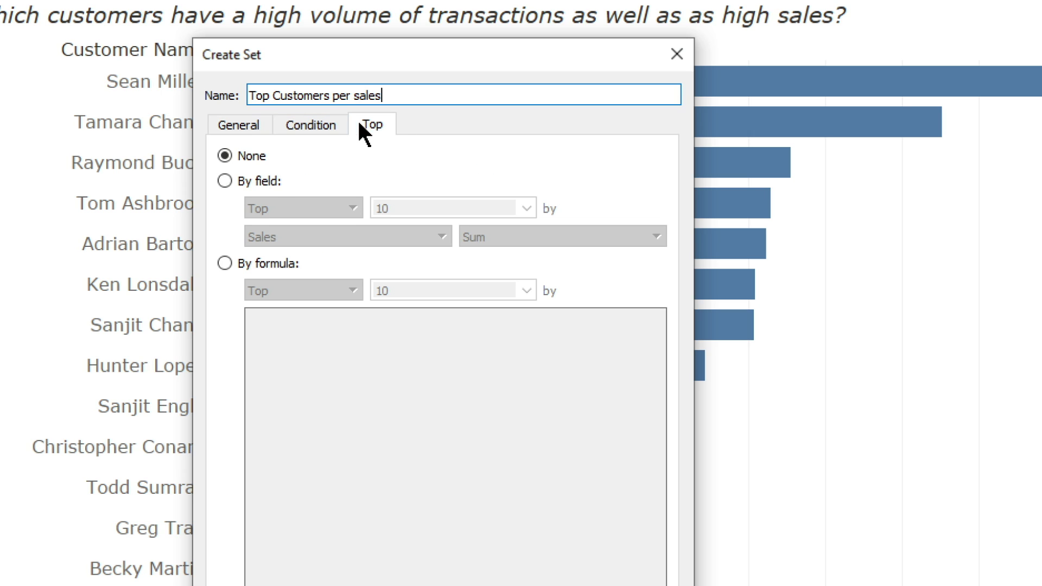
pyautogui.click(266, 180)
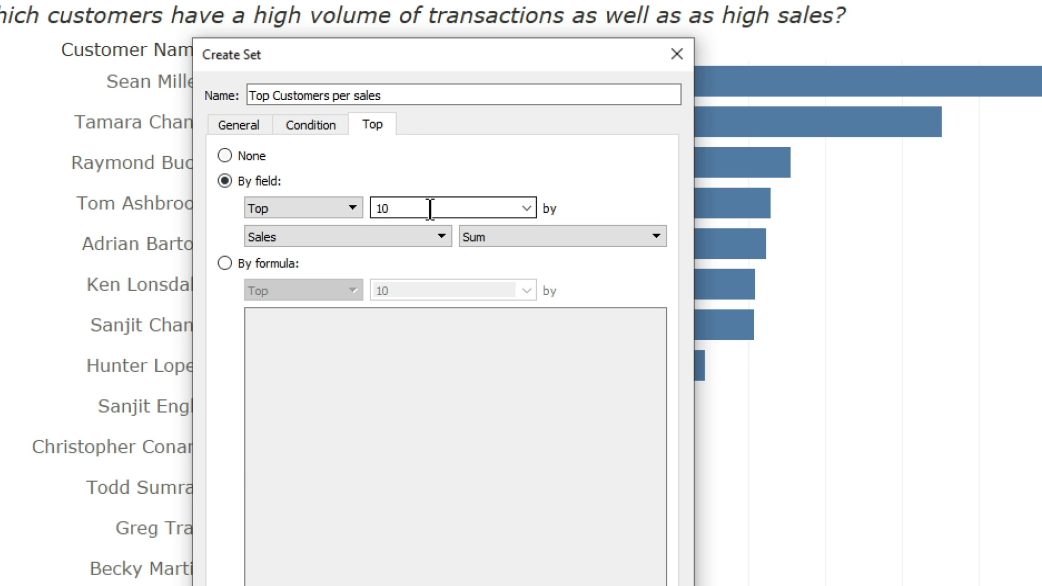
pyautogui.moveTo(431, 208); pyautogui.dragTo(351, 206)
pyautogui.write('15')
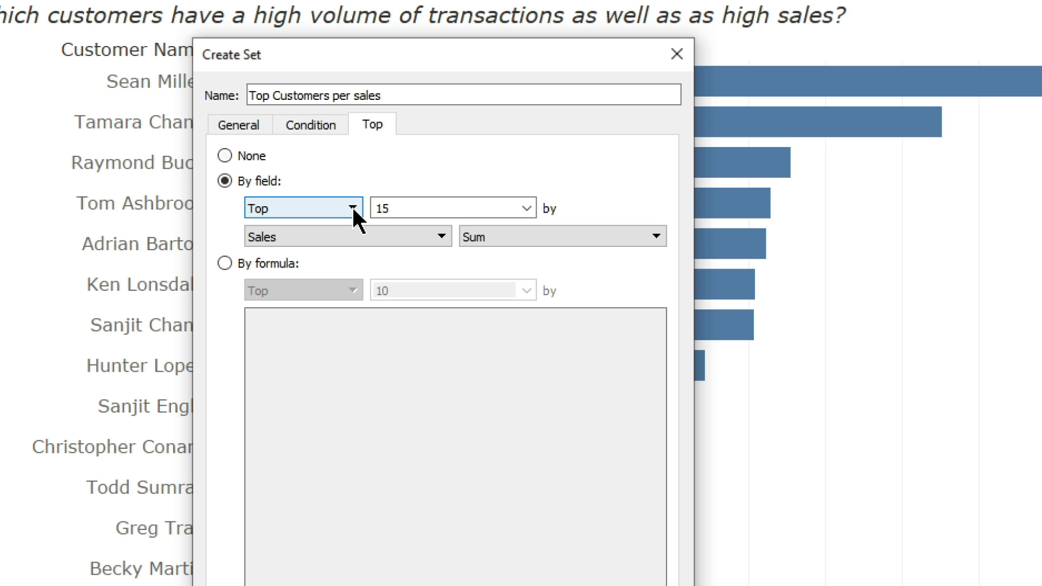
pyautogui.press('BackSpace')
pyautogui.press('BackSpace')
pyautogui.write('25')
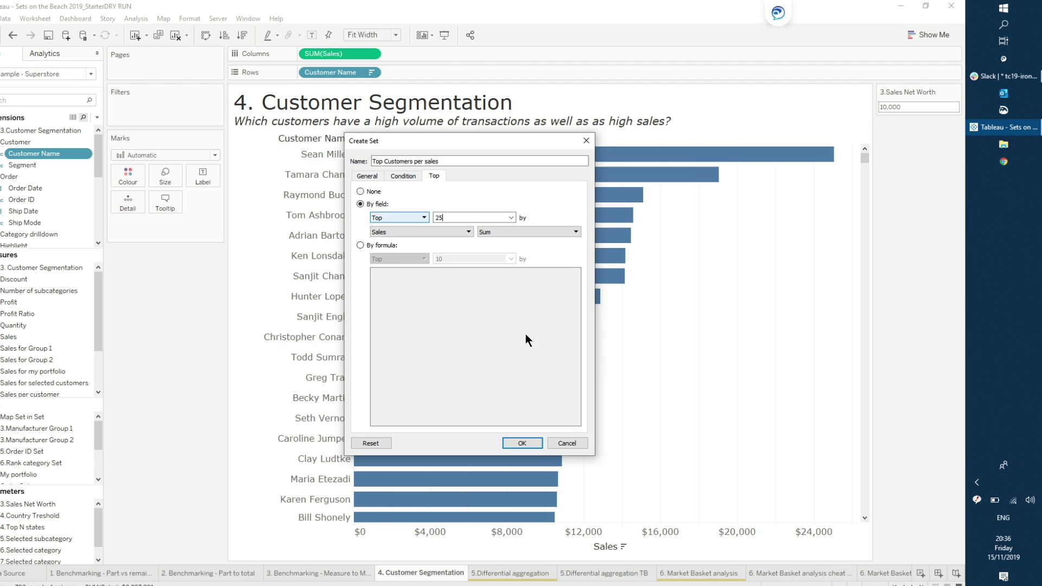
pyautogui.click(529, 442)
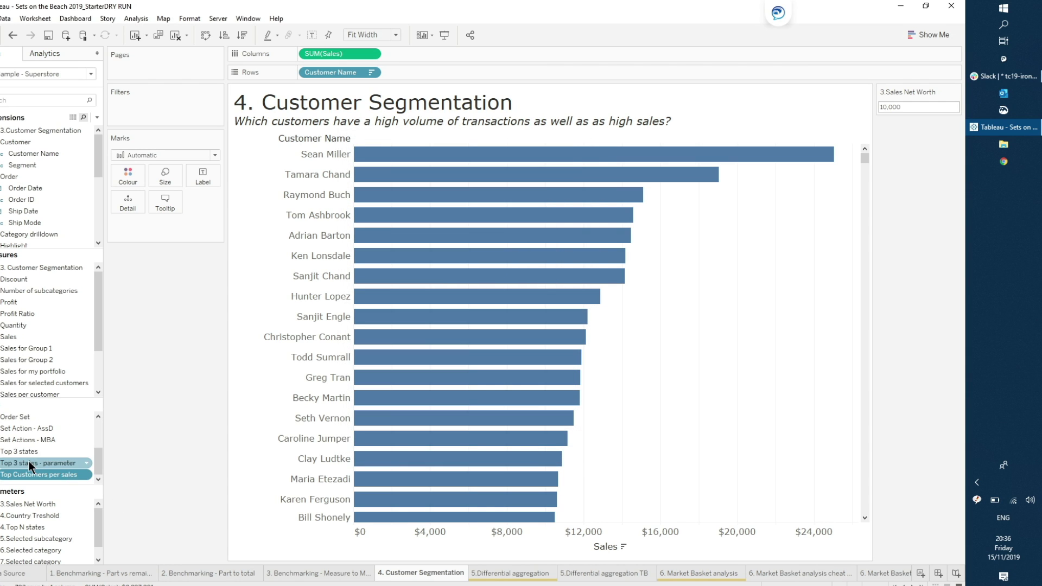
# - Add the Top Customers per sales set to the rows before Customer Name and check the In and Out groups
pyautogui.moveTo(25, 470)
pyautogui.mouseDown()
pyautogui.moveTo(236, 287)
pyautogui.moveTo(304, 86)
pyautogui.moveTo(302, 64)
pyautogui.moveTo(299, 72)
pyautogui.mouseUp()
pyautogui.scroll(-3, 351, 321)
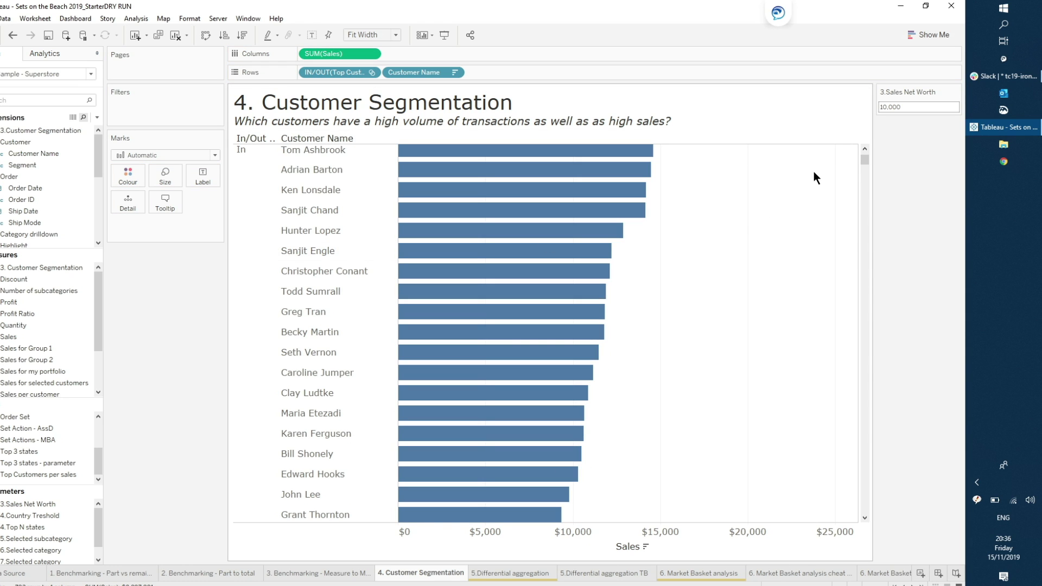
pyautogui.scroll(-5, 806, 201)
pyautogui.scroll(-7, 805, 206)
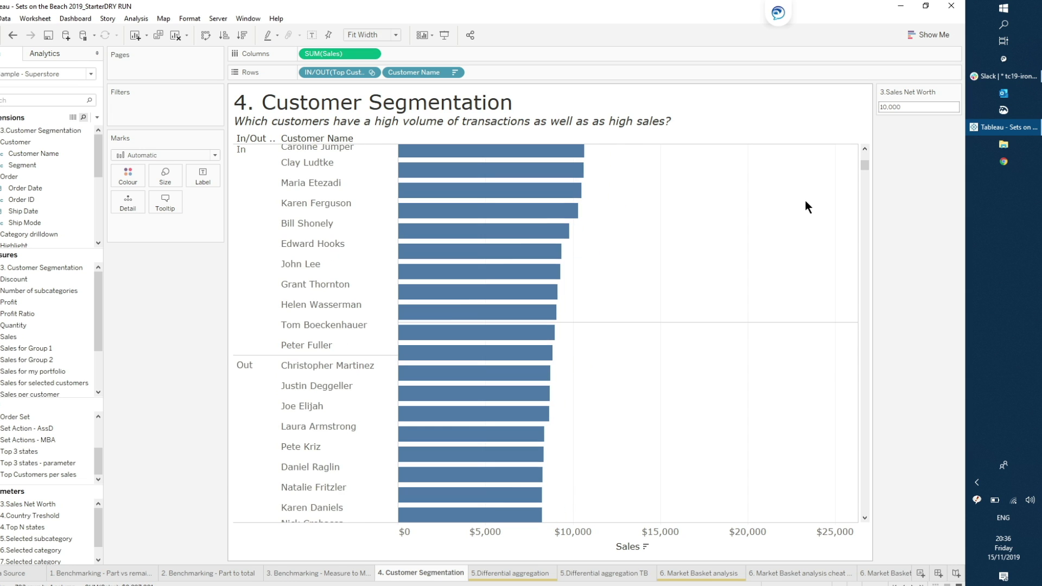
pyautogui.scroll(-1, 806, 206)
pyautogui.scroll(15, 806, 206)
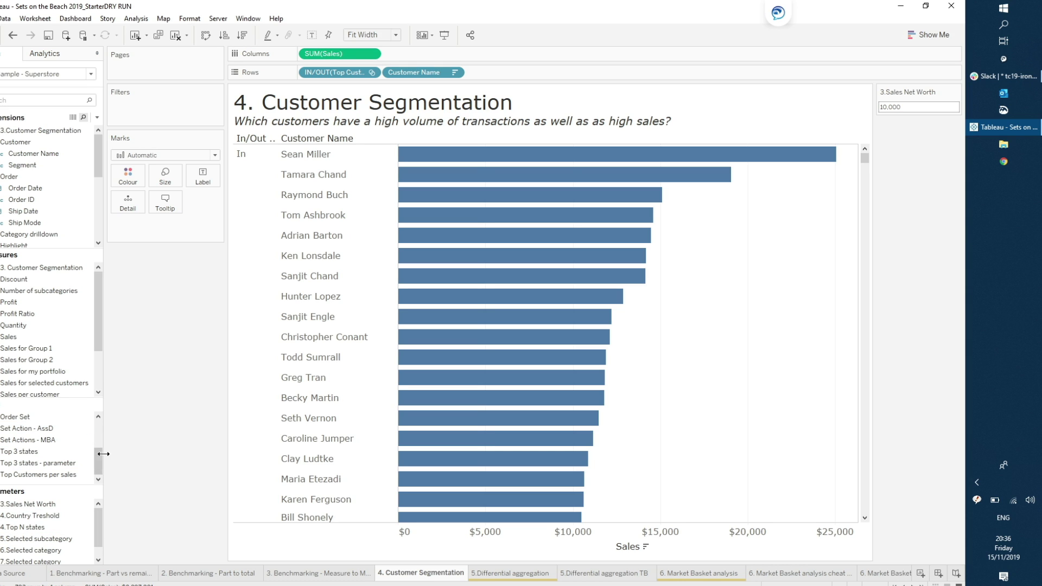
# - Duplicate the Top Customers per sales set and define the copy as the top 25 by count of Order ID
pyautogui.rightClick(76, 476)
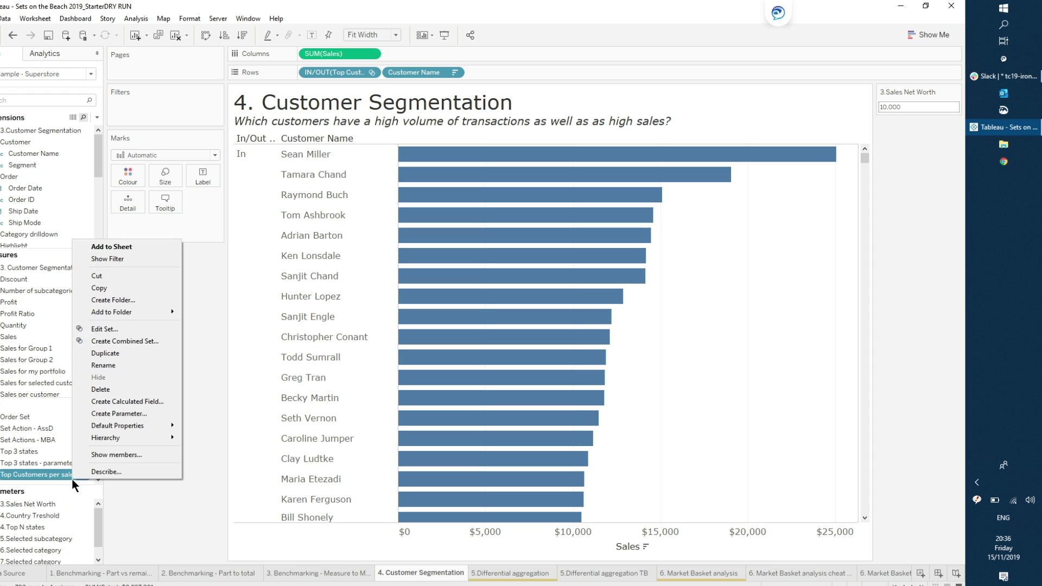
pyautogui.click(125, 353)
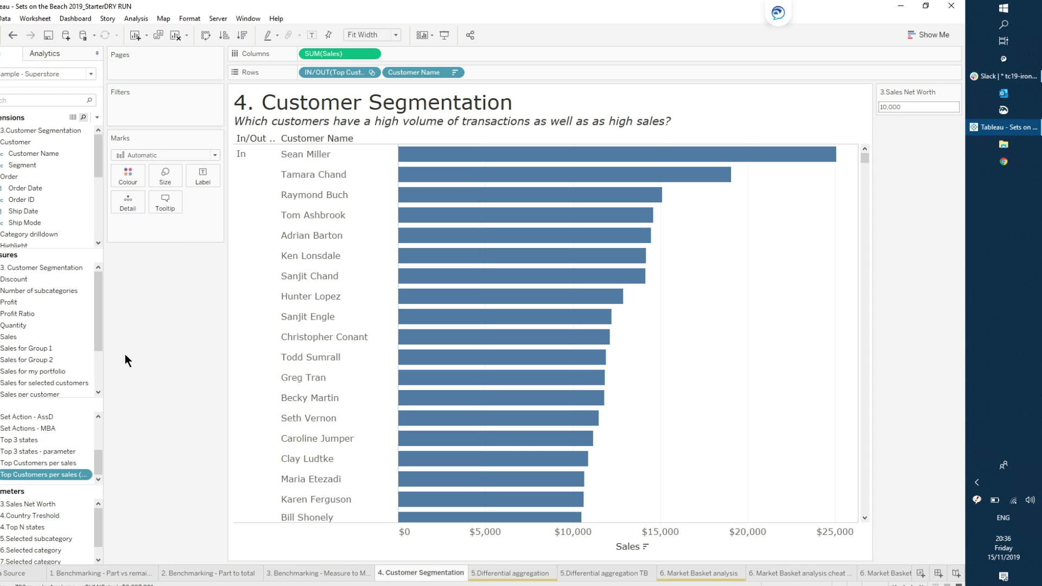
pyautogui.rightClick(45, 476)
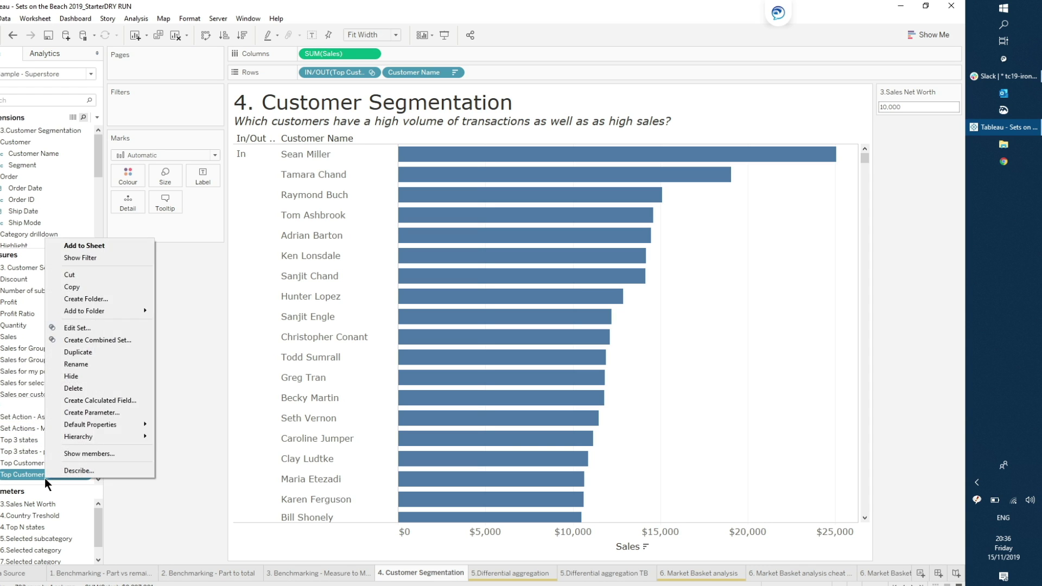
pyautogui.click(116, 326)
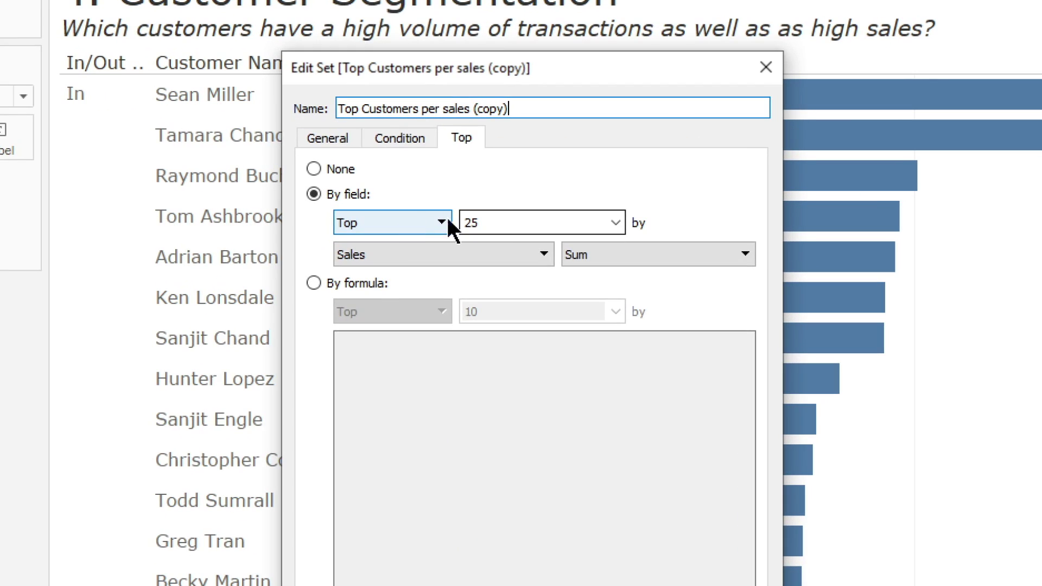
pyautogui.click(545, 252)
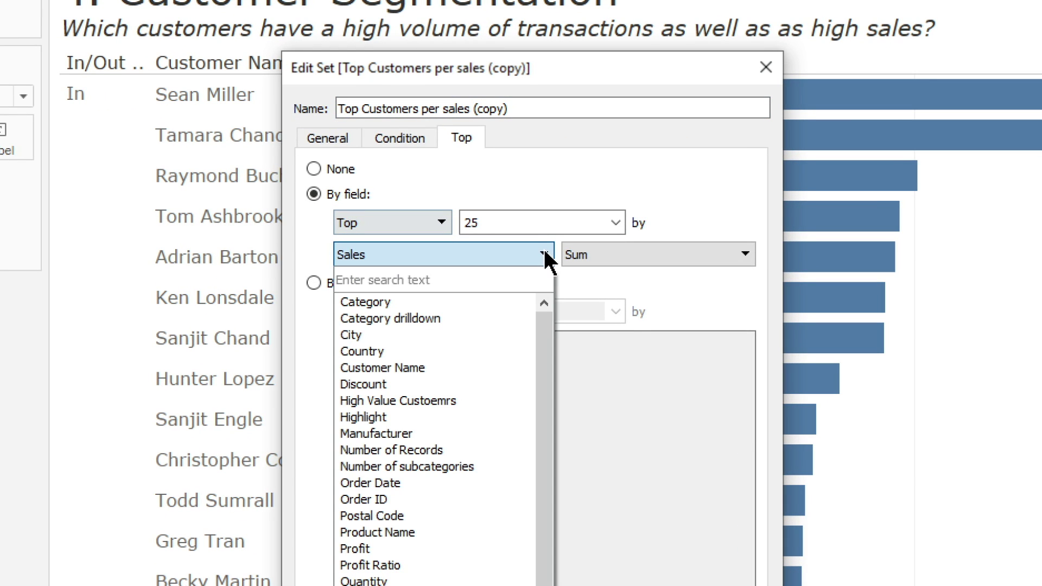
pyautogui.click(741, 255)
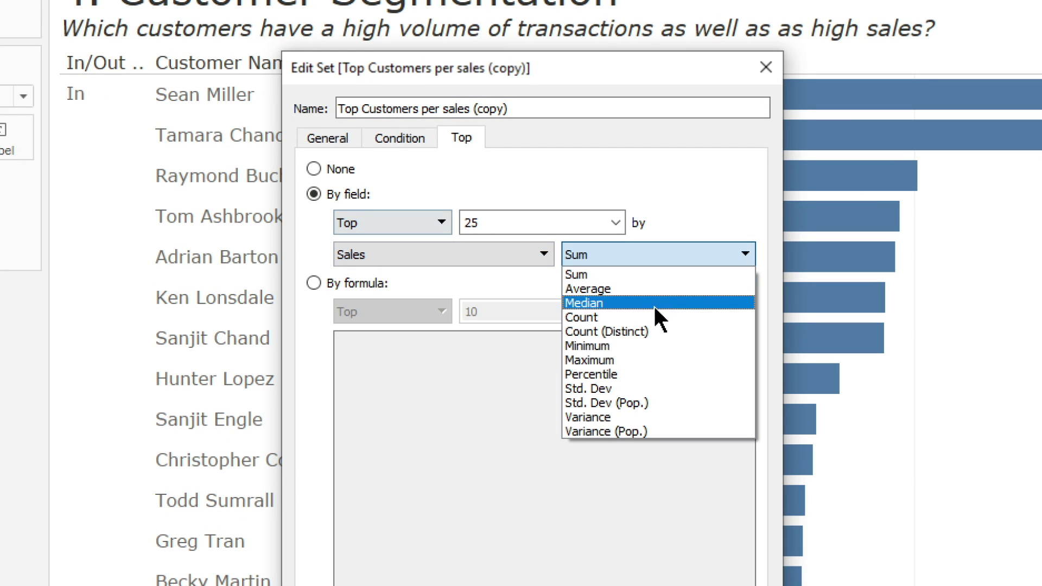
pyautogui.click(652, 331)
pyautogui.click(460, 259)
pyautogui.write('order')
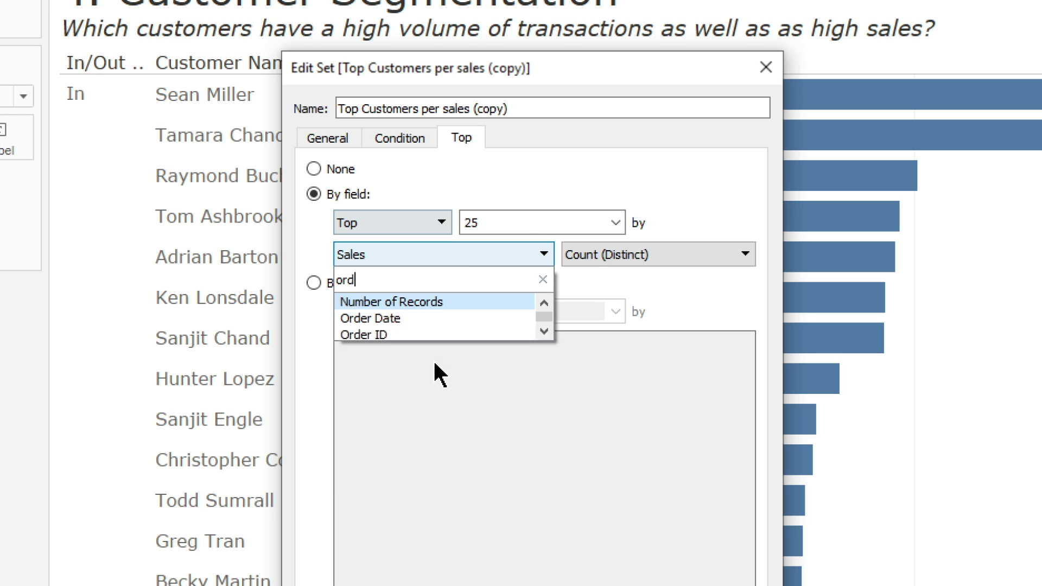
pyautogui.click(398, 317)
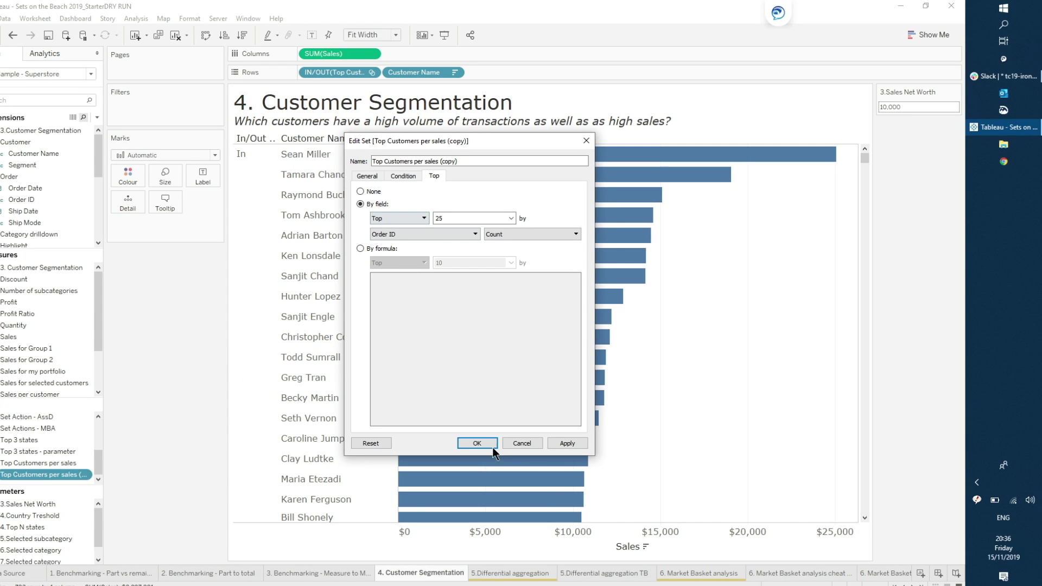
pyautogui.click(477, 443)
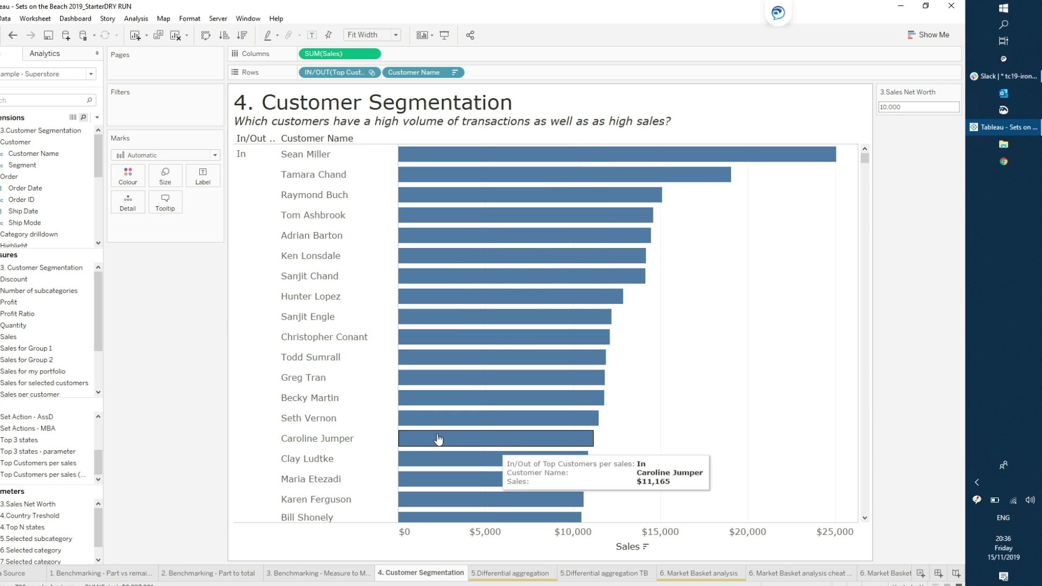
# - Rename the duplicated customer set as Top Customers per Transactions and add it to the rows before Customer Name
pyautogui.rightClick(74, 473)
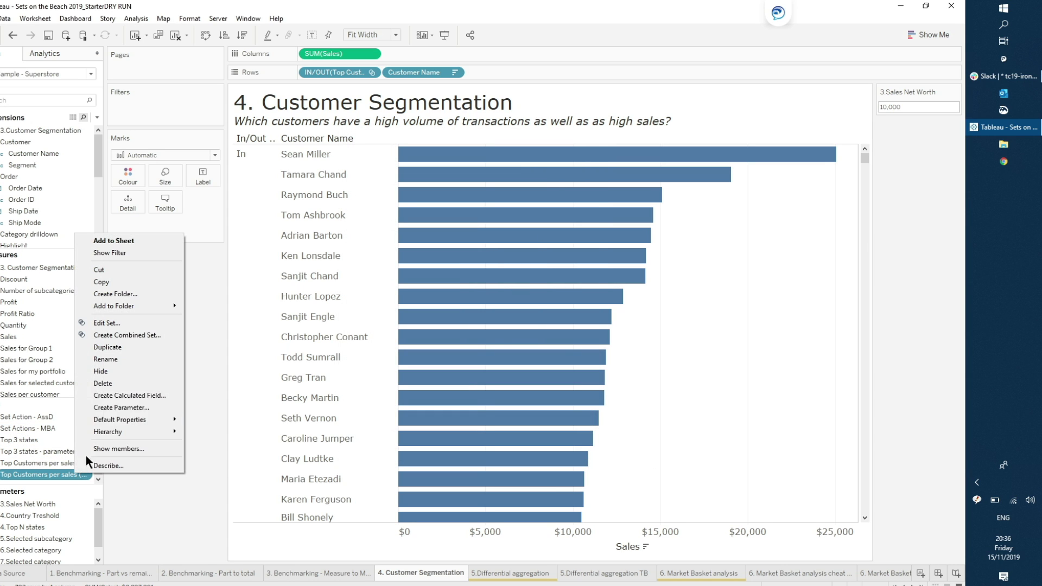
pyautogui.click(124, 360)
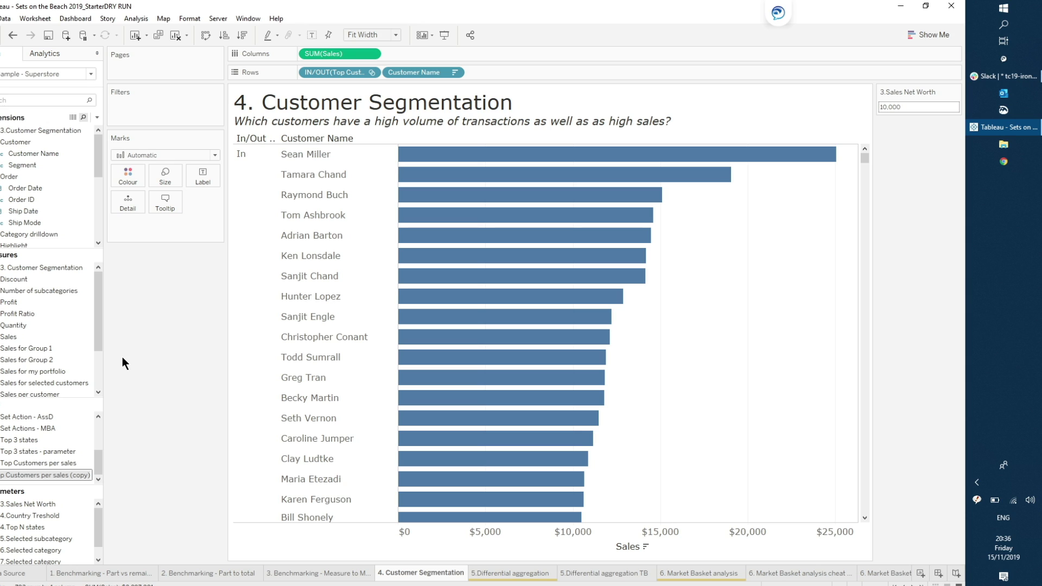
pyautogui.write('Top Customers pe')
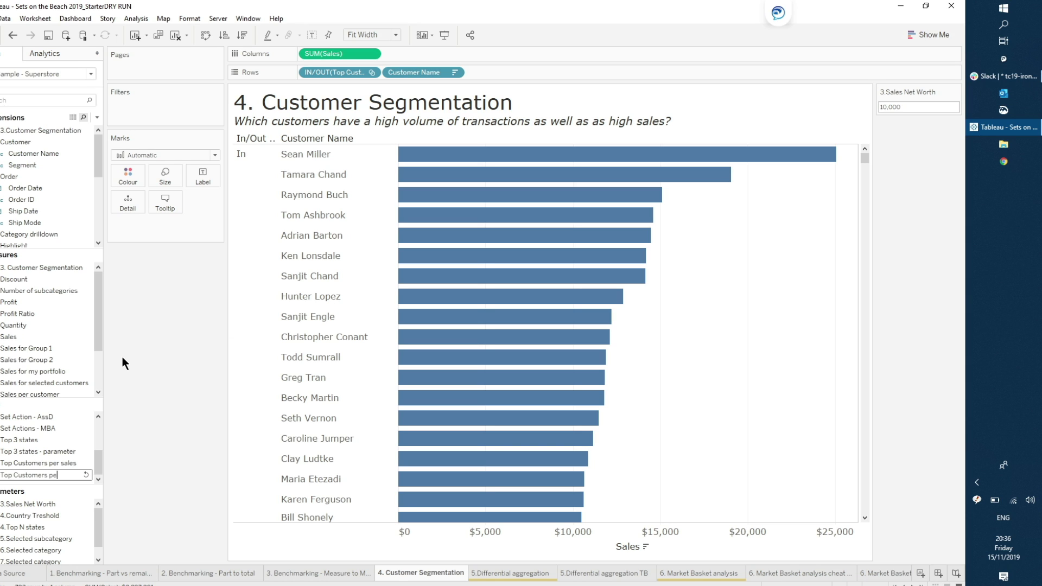
pyautogui.write('r Transactions')
pyautogui.press('Return')
pyautogui.moveTo(43, 476); pyautogui.dragTo(389, 78)
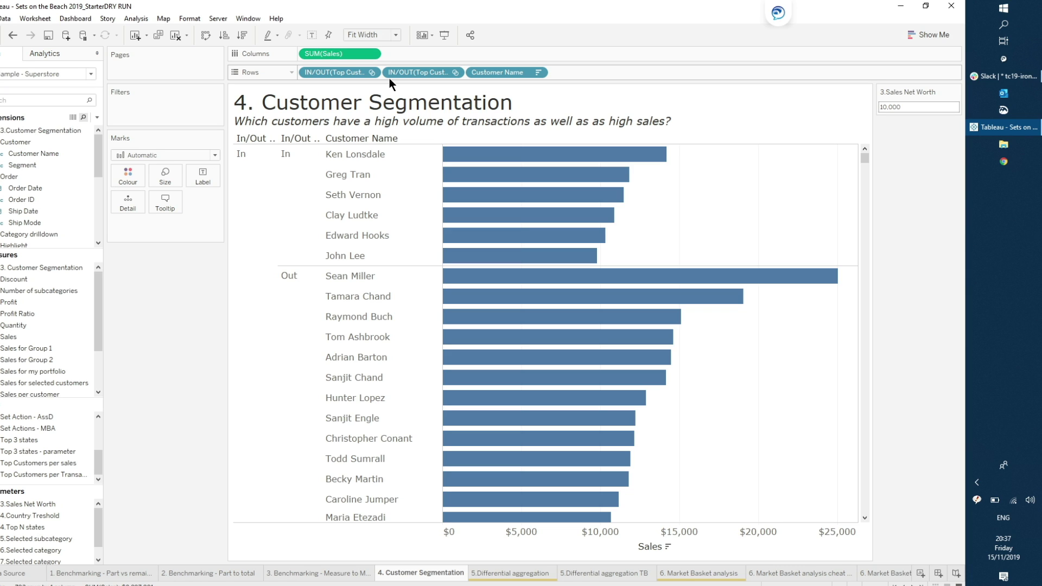
# - Create a combined set named Top performing customers from the shared members of Top Customers per Transactions and Top Customers per sales
pyautogui.keyDown('ctrl'); pyautogui.click(50, 471); pyautogui.keyUp('ctrl')
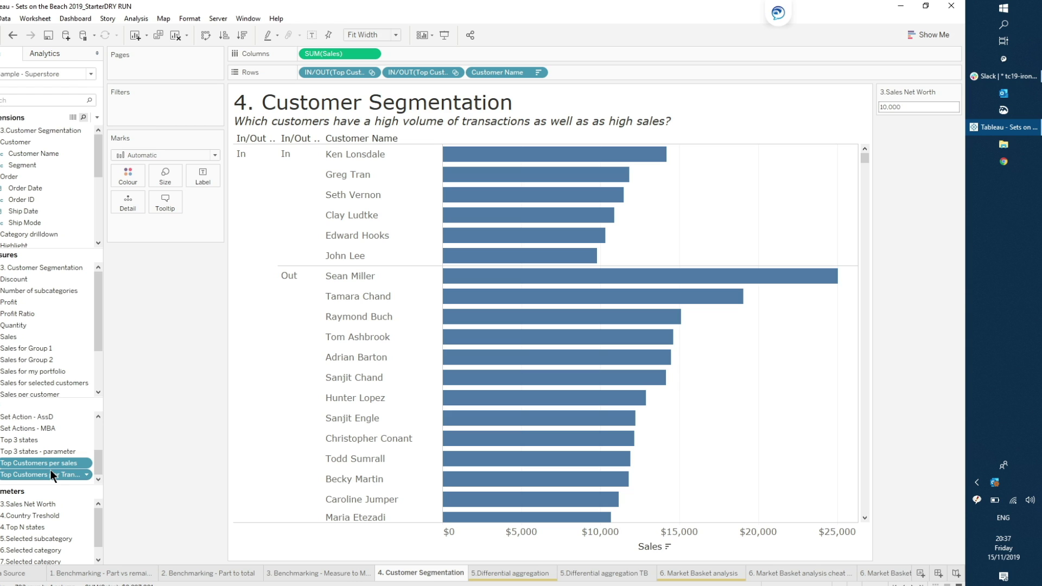
pyautogui.rightClick(50, 470)
pyautogui.click(109, 390)
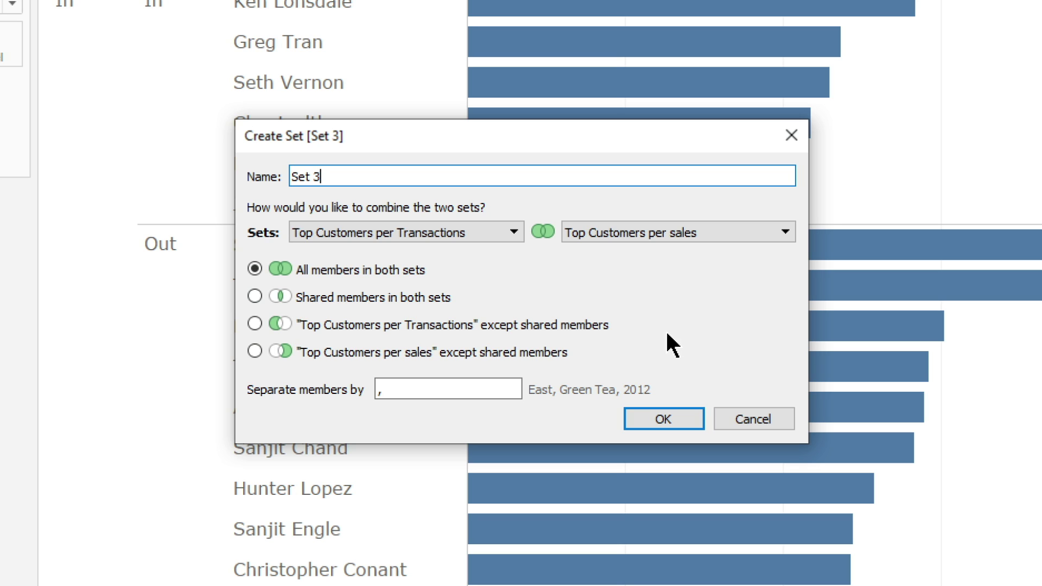
pyautogui.click(266, 293)
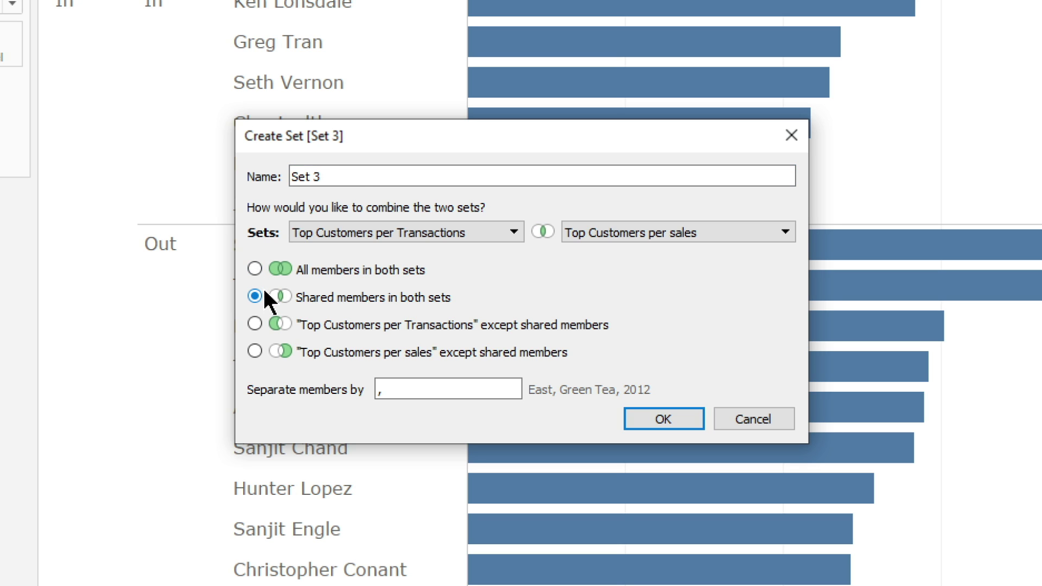
pyautogui.tripleClick(365, 171)
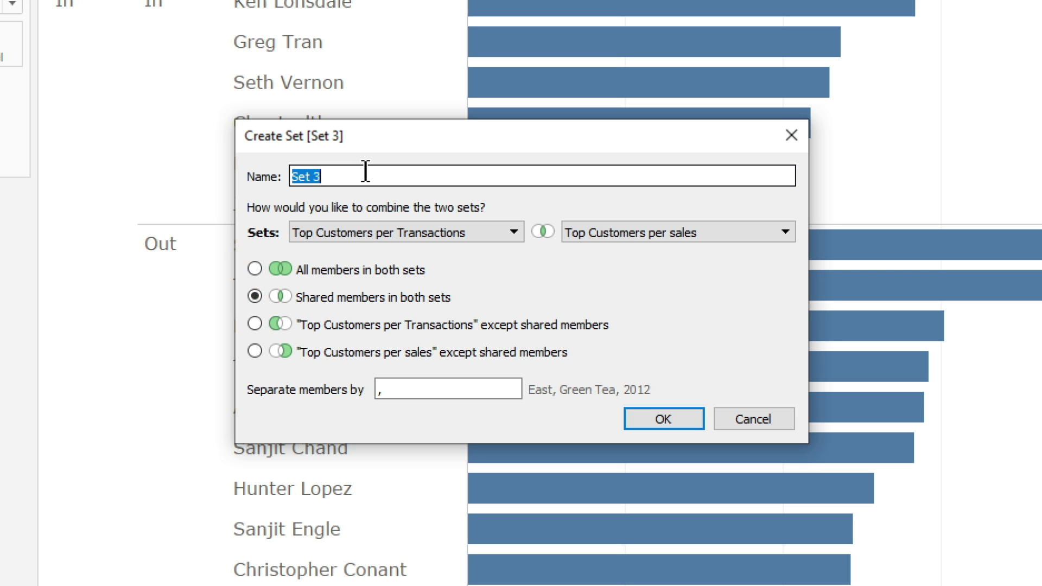
pyautogui.write('TOp')
pyautogui.press('BackSpace')
pyautogui.press('BackSpace')
pyautogui.write('op performing cus')
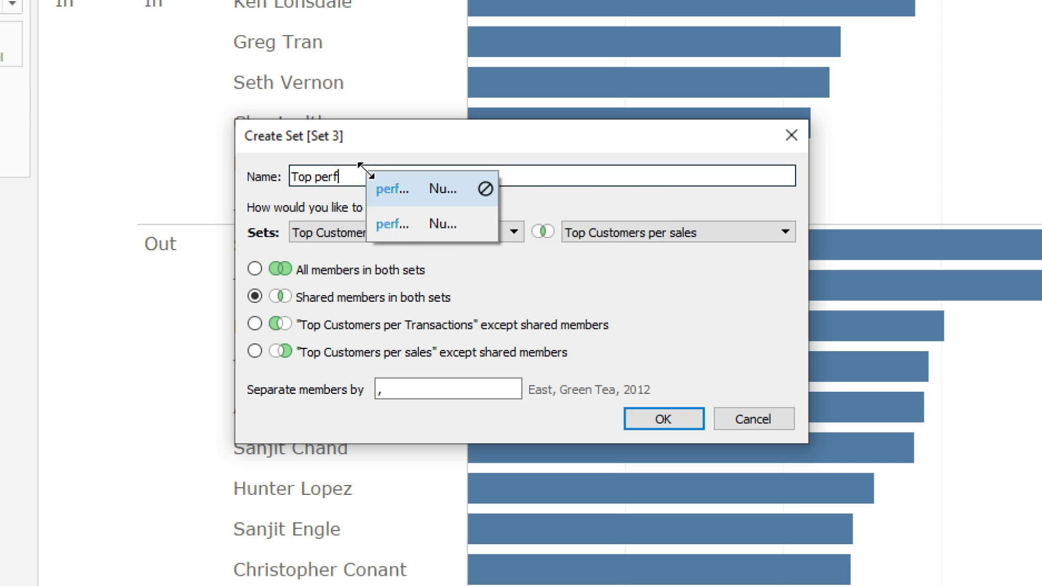
pyautogui.write('tomers')
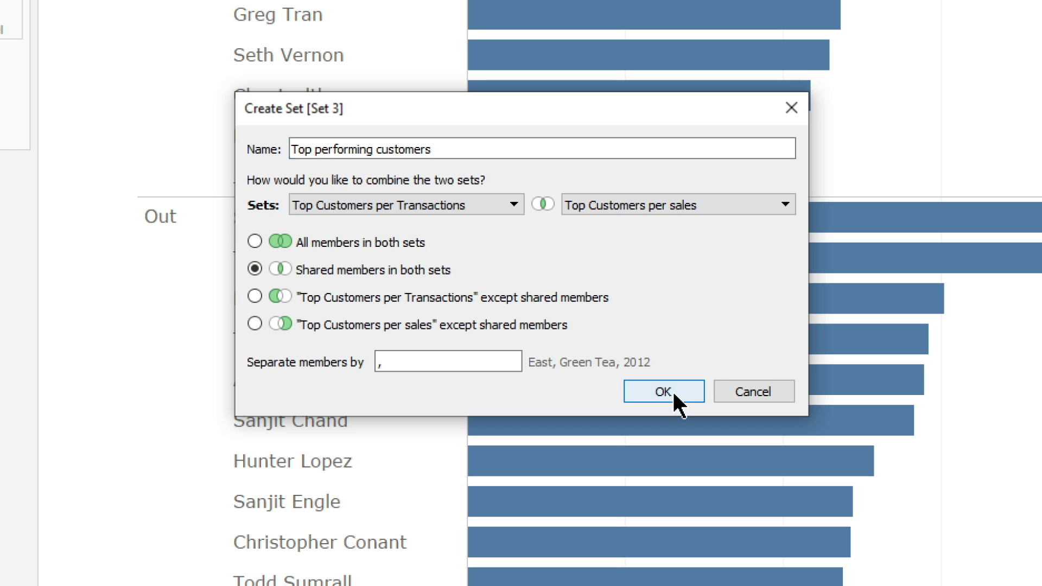
pyautogui.click(673, 392)
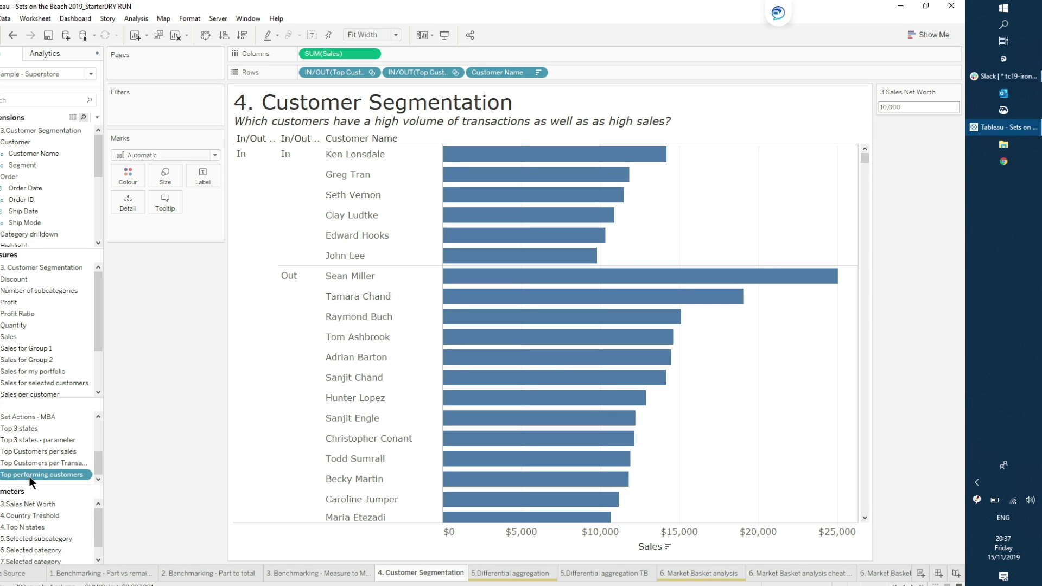
# - Colour the bars by the Top performing customers set and remove the two other In/Out sets from the rows
pyautogui.moveTo(30, 477); pyautogui.dragTo(125, 181)
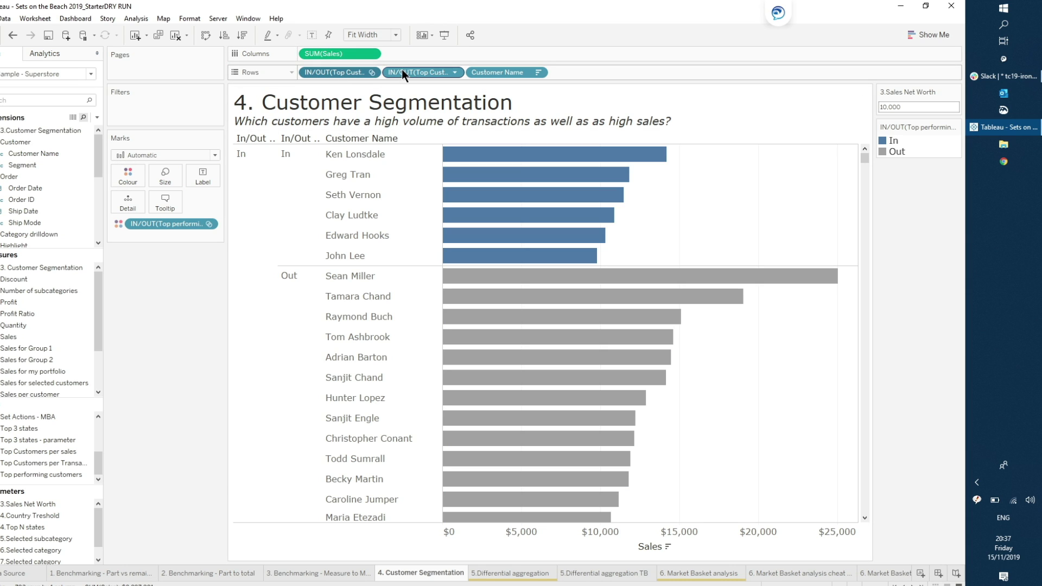
pyautogui.moveTo(427, 66); pyautogui.dragTo(148, 331)
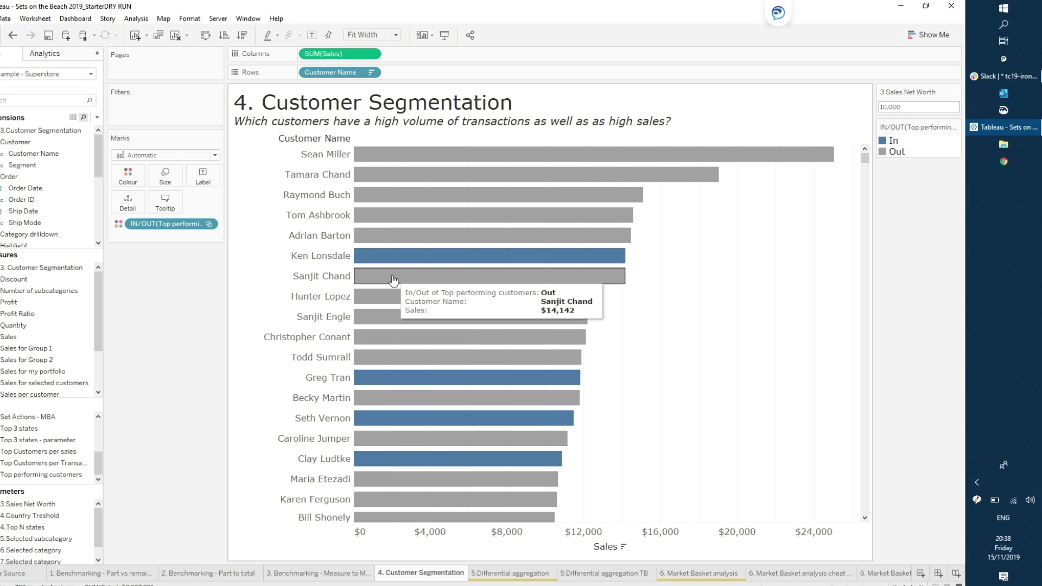
# - Edit the Top Customers per sales set to remove its top 25 limit and show its condition settings
pyautogui.click(66, 452)
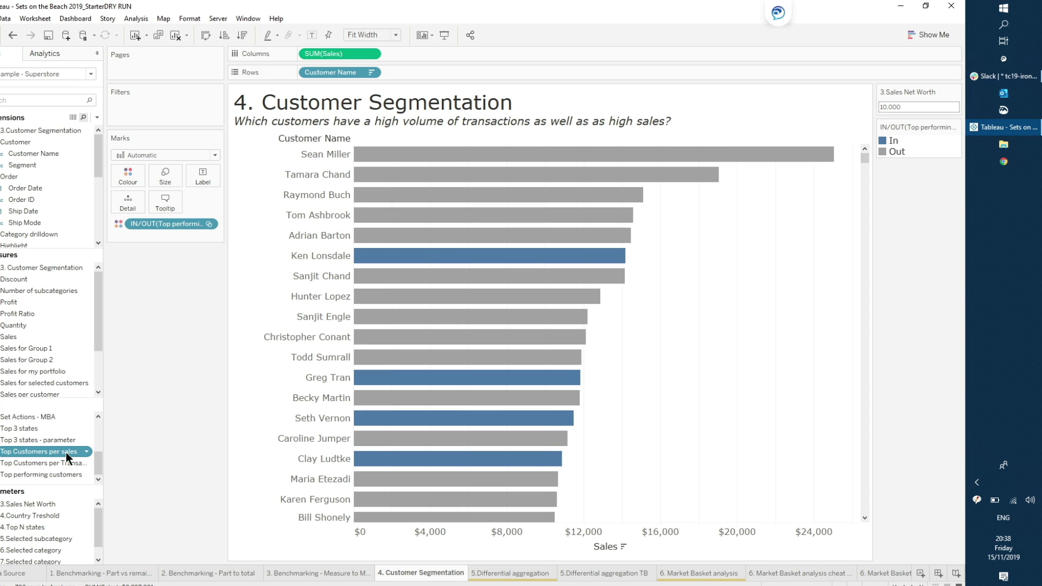
pyautogui.rightClick(66, 451)
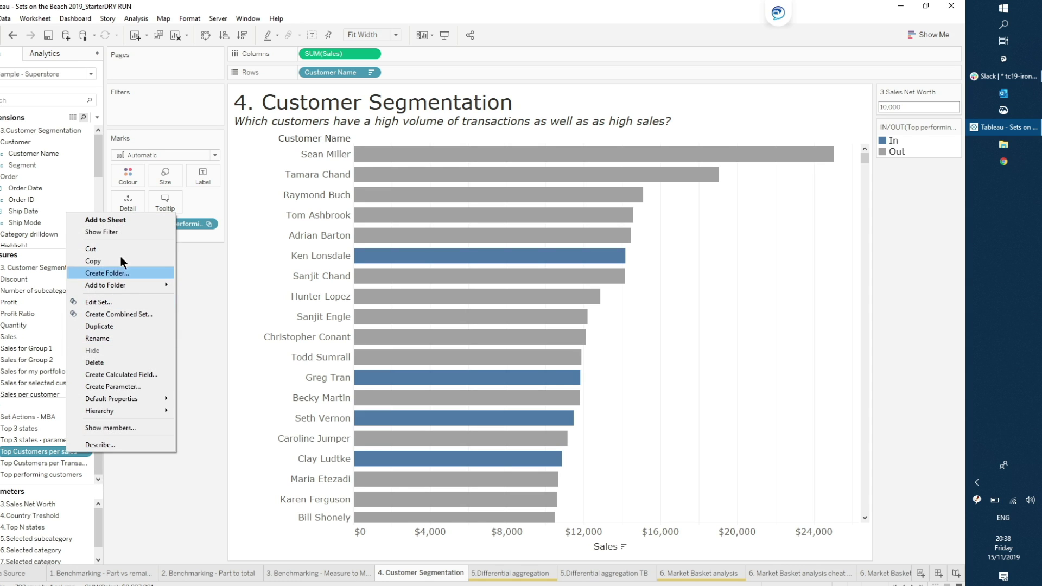
pyautogui.click(115, 300)
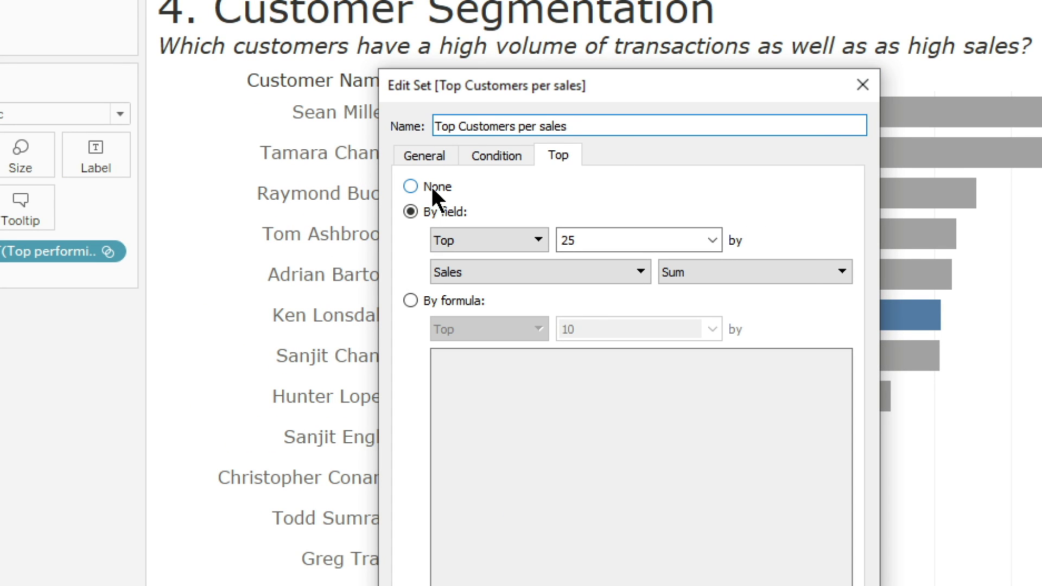
pyautogui.click(433, 187)
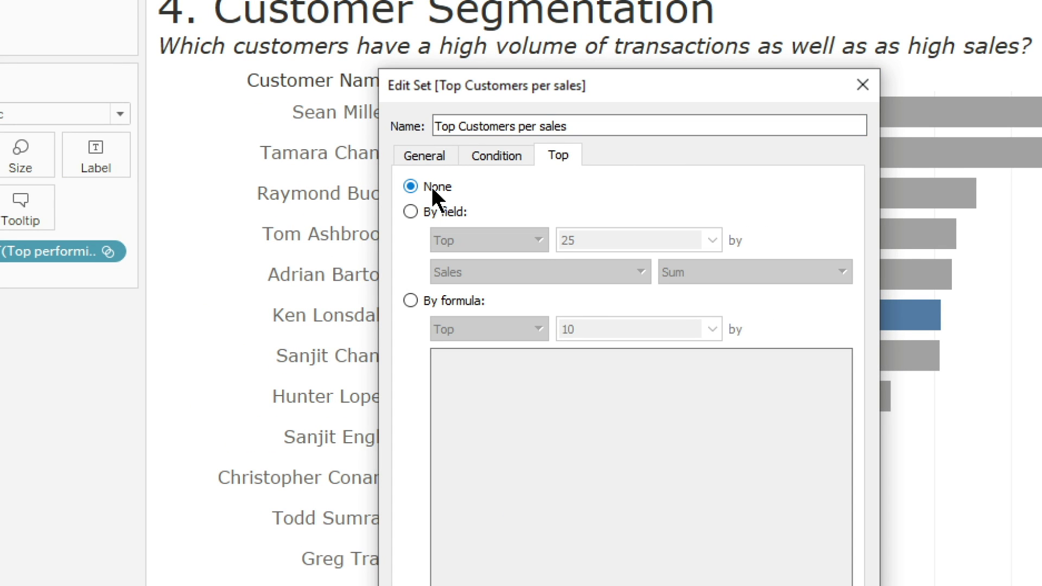
pyautogui.click(486, 157)
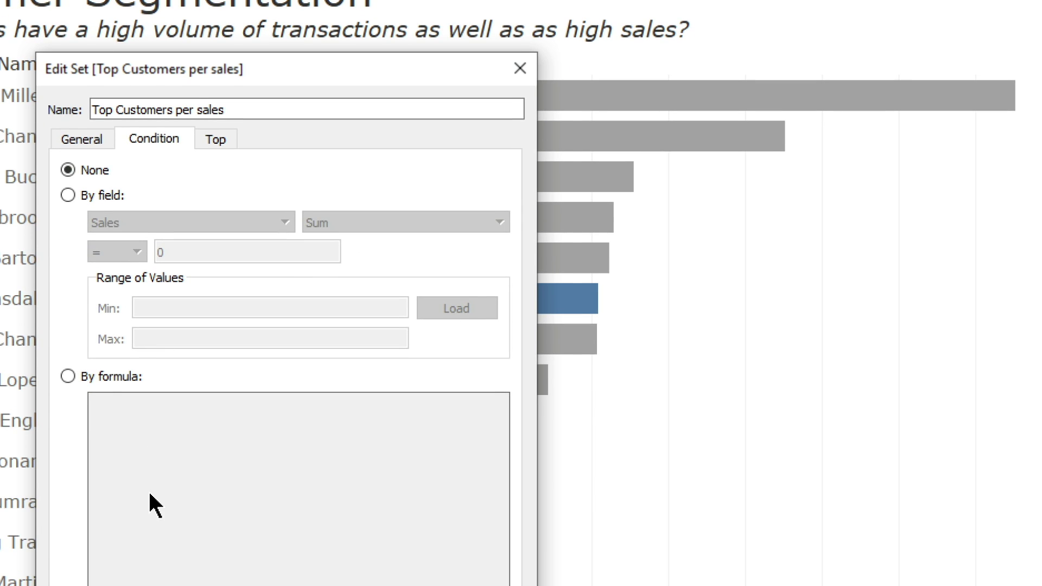
# - Define the set's condition with the formula SUM([Sales])>[3.Sales Net Worth] and save the set
pyautogui.click(103, 376)
pyautogui.write('sum')
pyautogui.press('Return')
pyautogui.write('[sa')
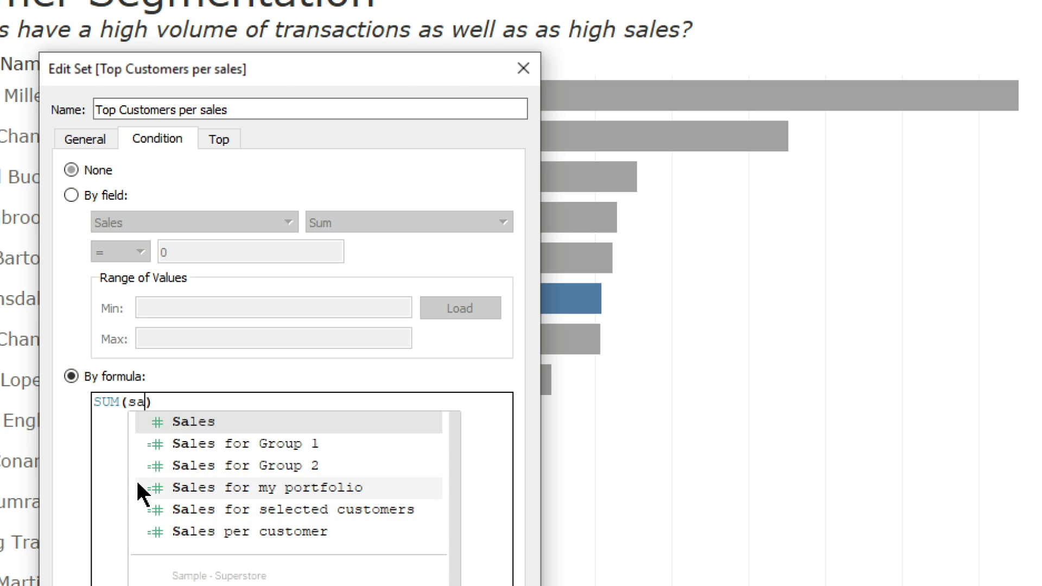
pyautogui.press('Return')
pyautogui.write(')>3')
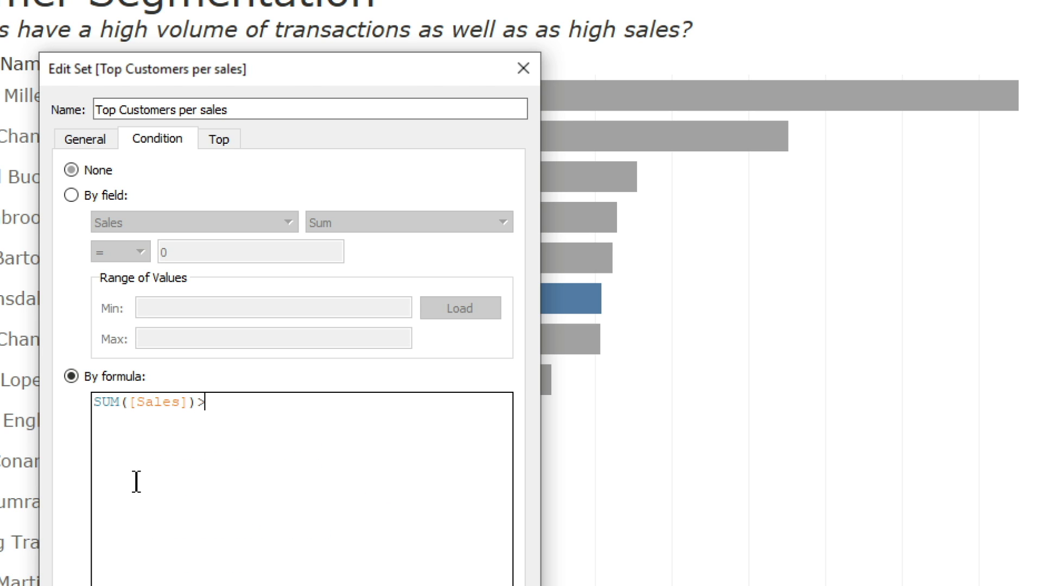
pyautogui.press('BackSpace')
pyautogui.write('mn')
pyautogui.press('BackSpace')
pyautogui.press('BackSpace')
pyautogui.write('net')
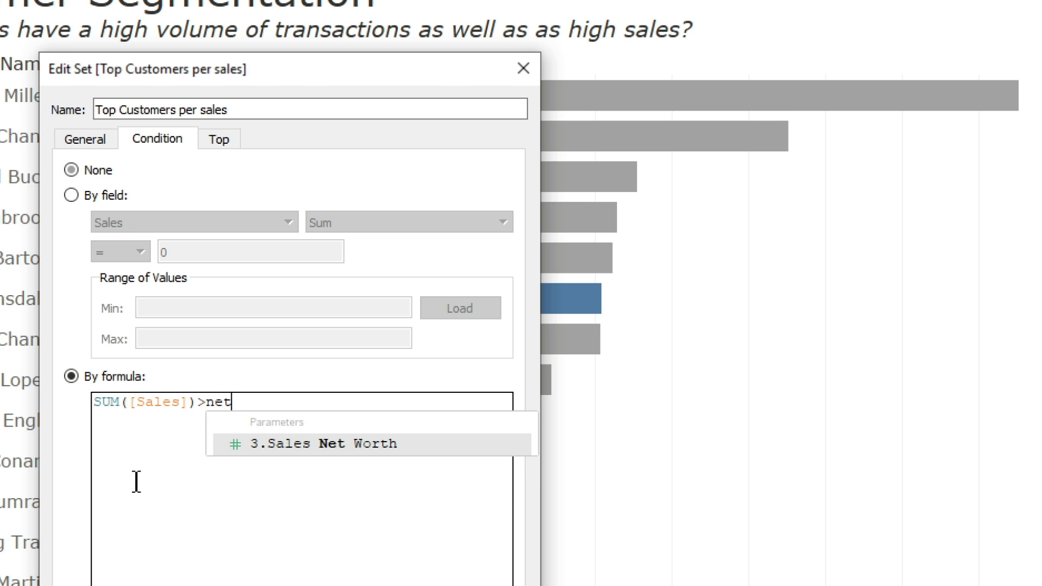
pyautogui.press('Return')
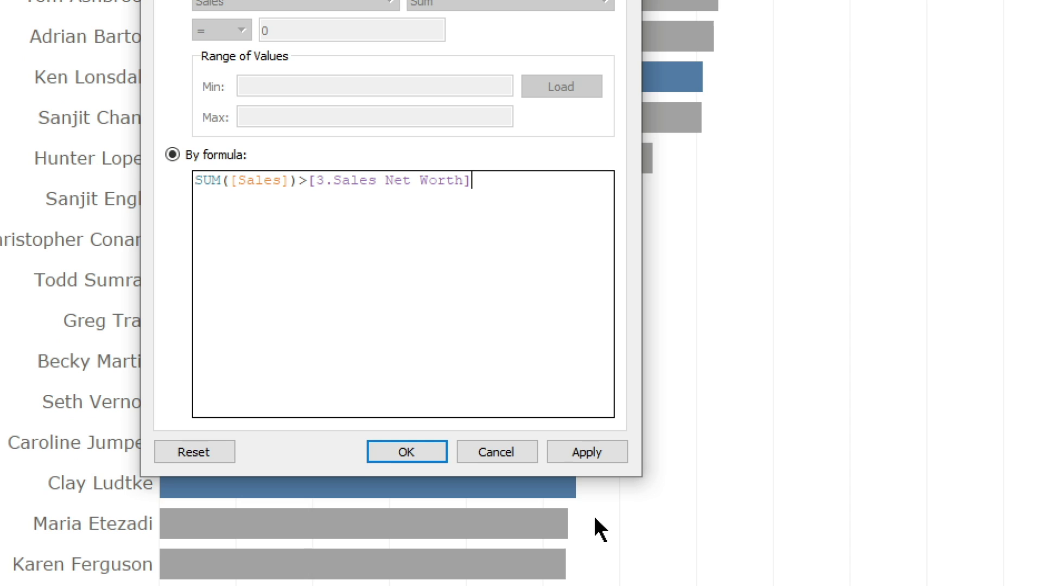
pyautogui.click(575, 454)
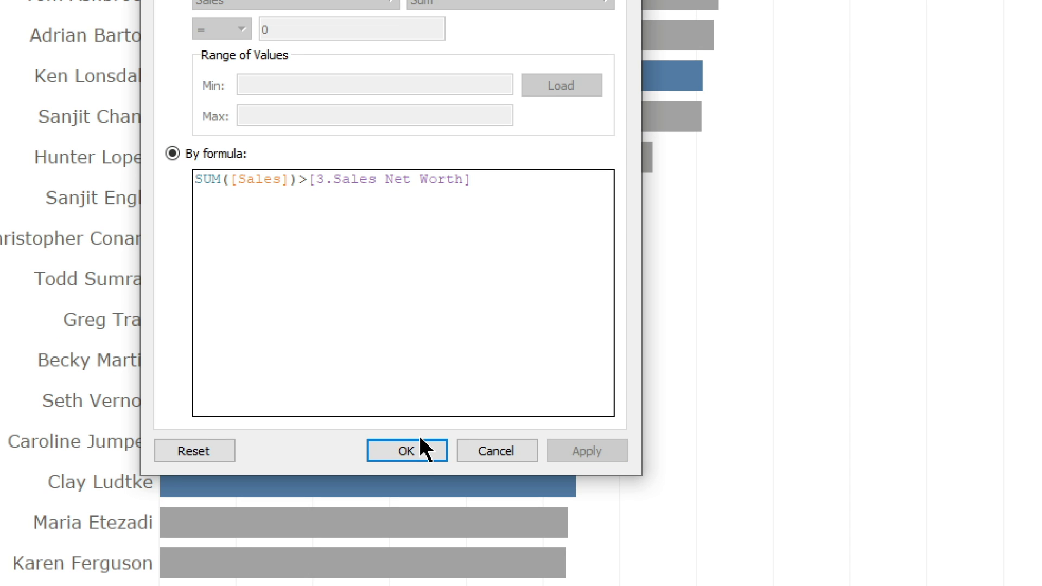
pyautogui.click(423, 449)
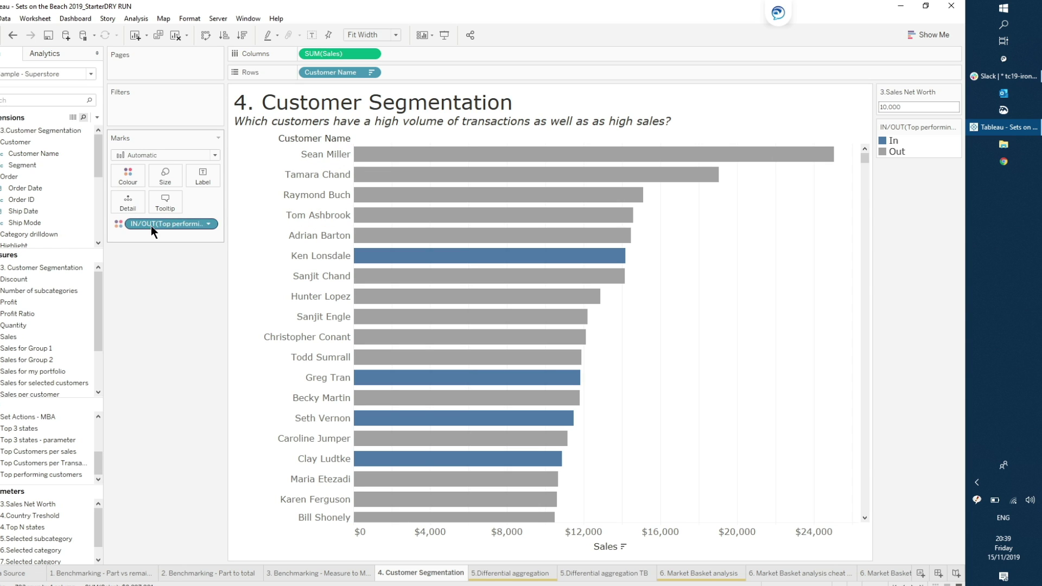
# - Add the Top performing customers set to the rows before Customer Name, keeping it on colour, and set 3.Sales Net Worth to 50.000
pyautogui.moveTo(151, 226); pyautogui.dragTo(306, 74)
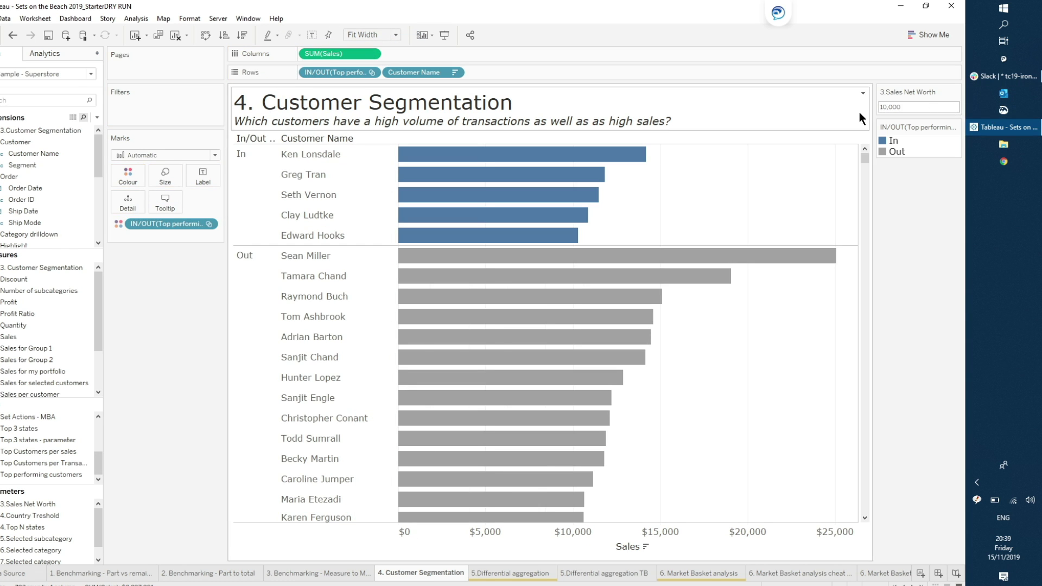
pyautogui.press('BackSpace')
pyautogui.write('5')
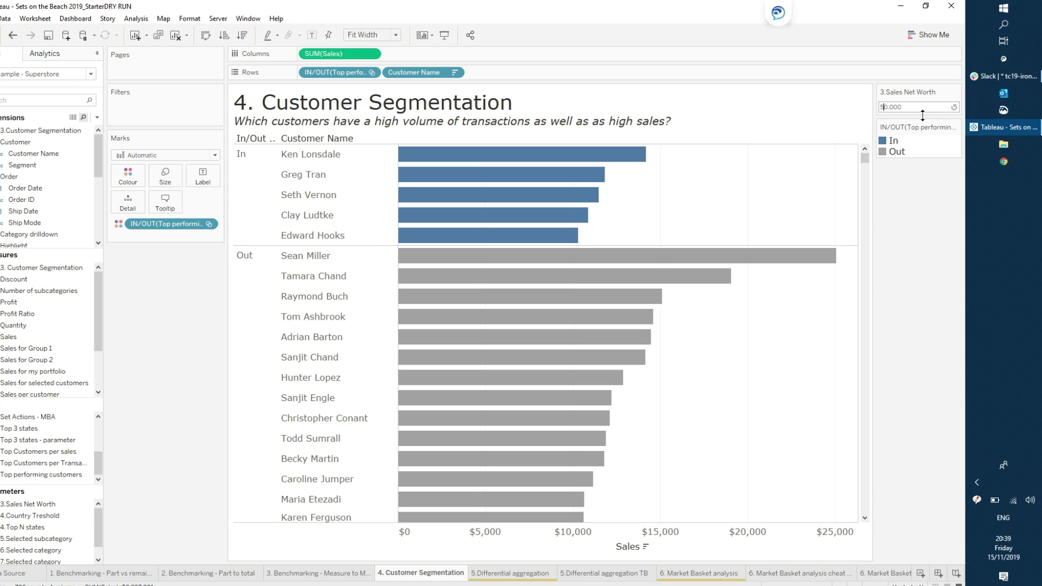
pyautogui.press('Return')
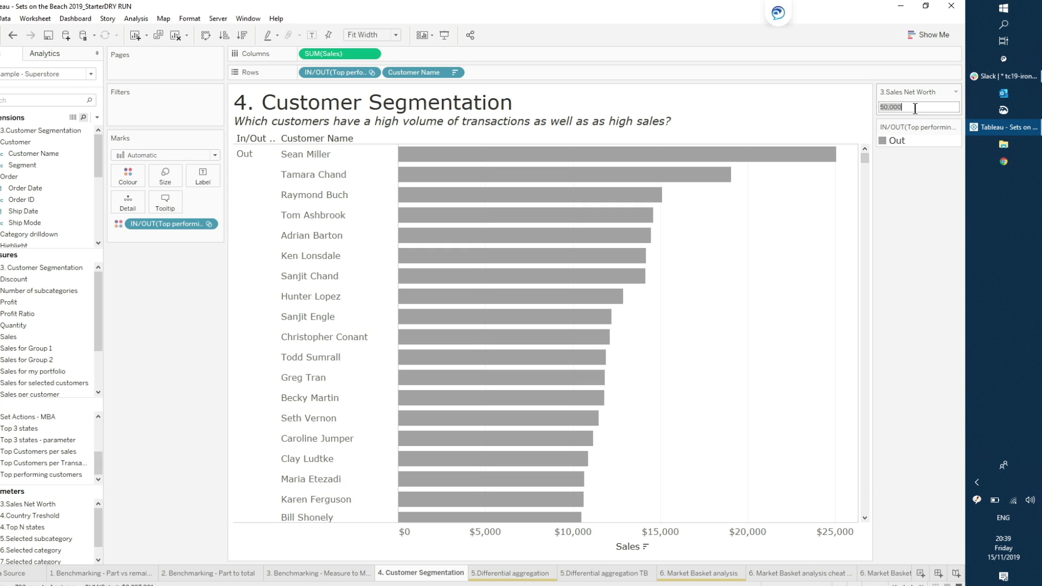
# - Set the 3.Sales Net Worth parameter to 5.000
pyautogui.moveTo(902, 107); pyautogui.dragTo(894, 106)
pyautogui.press('BackSpace')
pyautogui.press('BackSpace')
pyautogui.press('BackSpace')
pyautogui.press('BackSpace')
pyautogui.write('500')
pyautogui.press('Return')
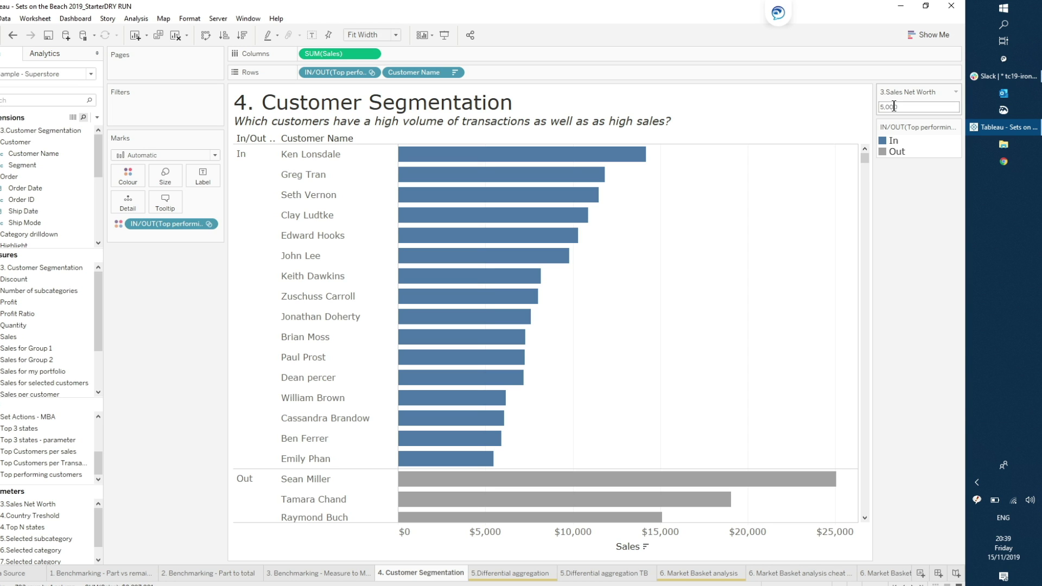
# - Go to the 5.Differential aggregation TB sheet, search the fields for state, and start a new set from State
pyautogui.click(548, 577)
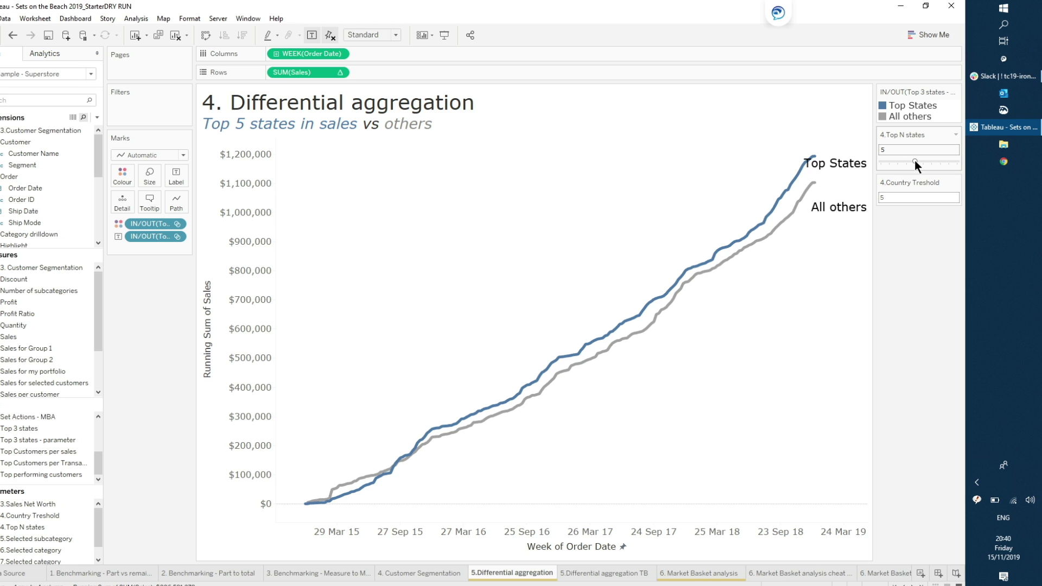
pyautogui.click(615, 574)
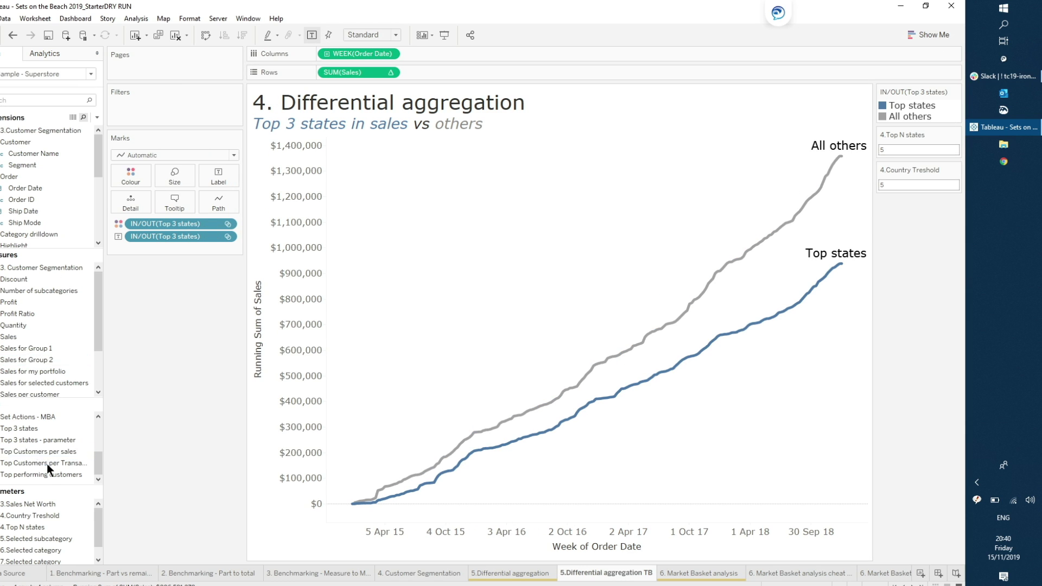
pyautogui.click(27, 99)
pyautogui.write('state')
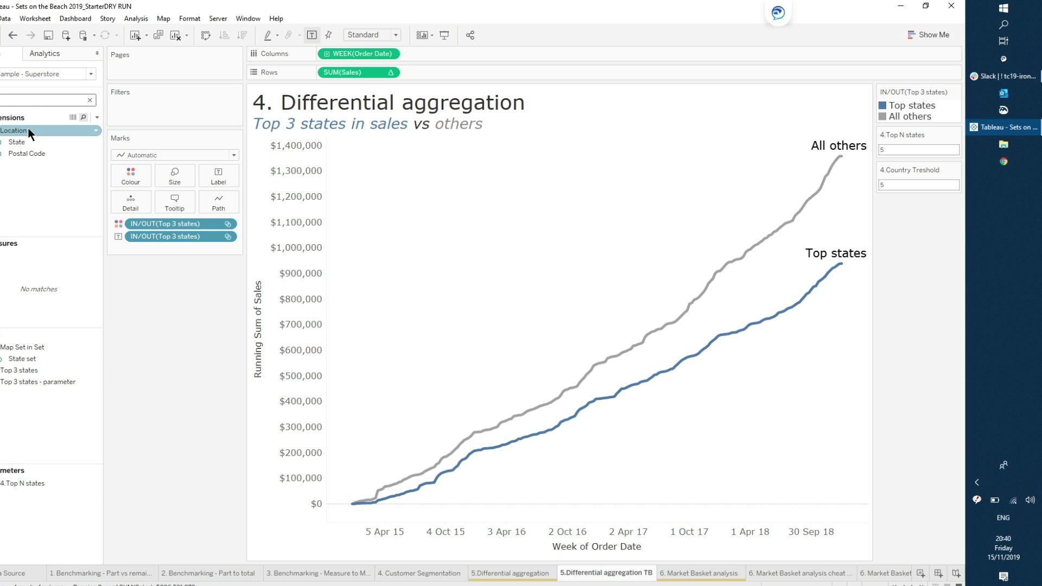
pyautogui.rightClick(26, 140)
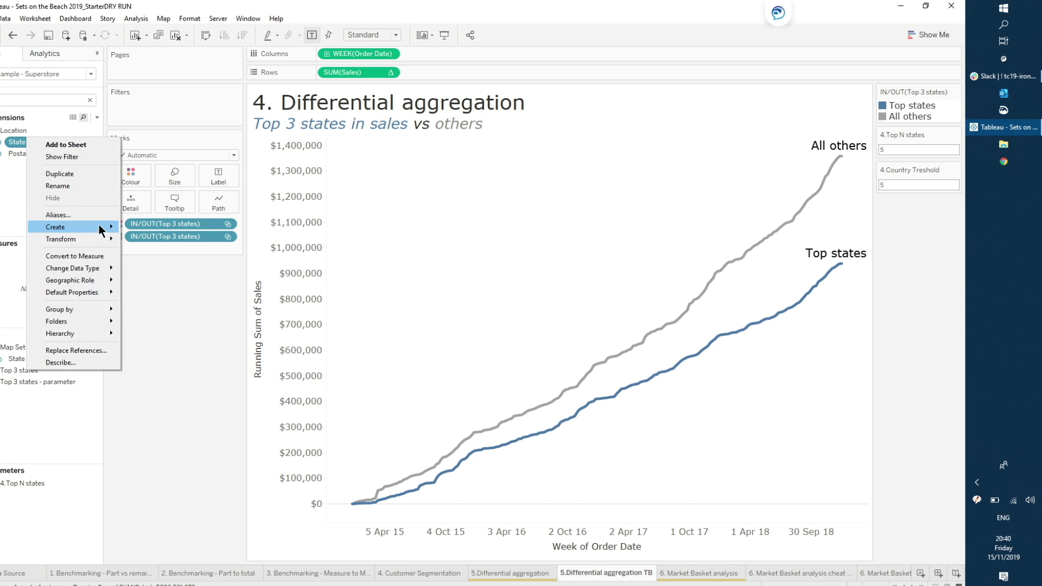
pyautogui.moveTo(99, 226)
pyautogui.click(145, 249)
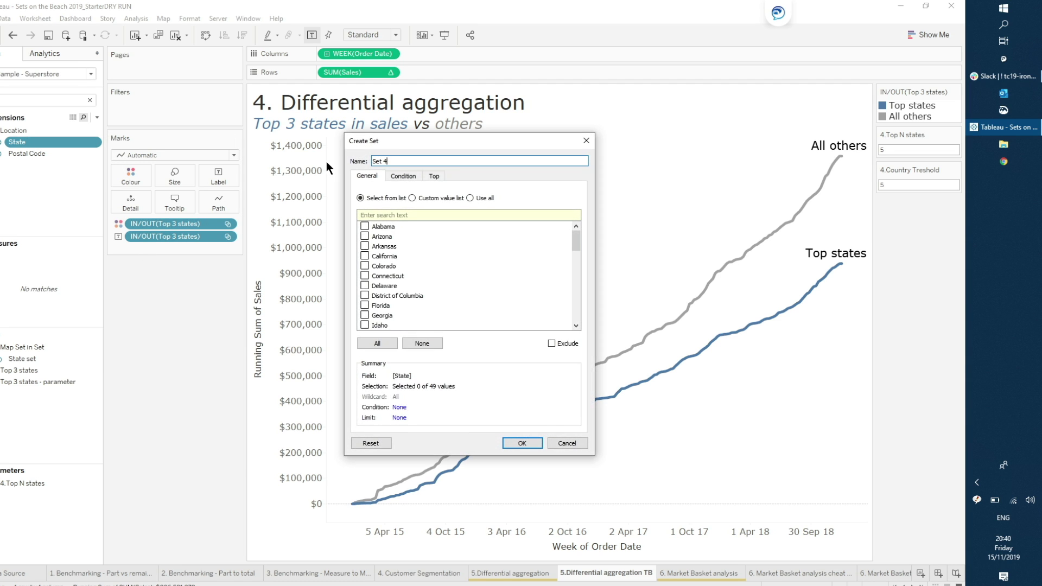
# - Name the new set Top Countries, limit it to the top 4.Top N states by sum of Sales, and save it
pyautogui.doubleClick(410, 161)
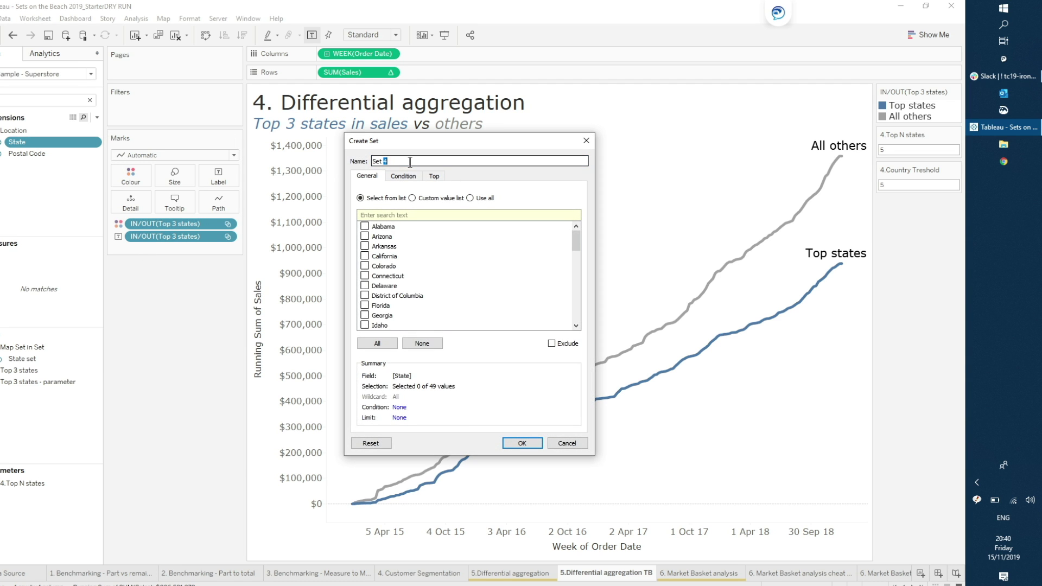
pyautogui.hotkey('ctrl', 'a')
pyautogui.write('Top Countries')
pyautogui.click(435, 173)
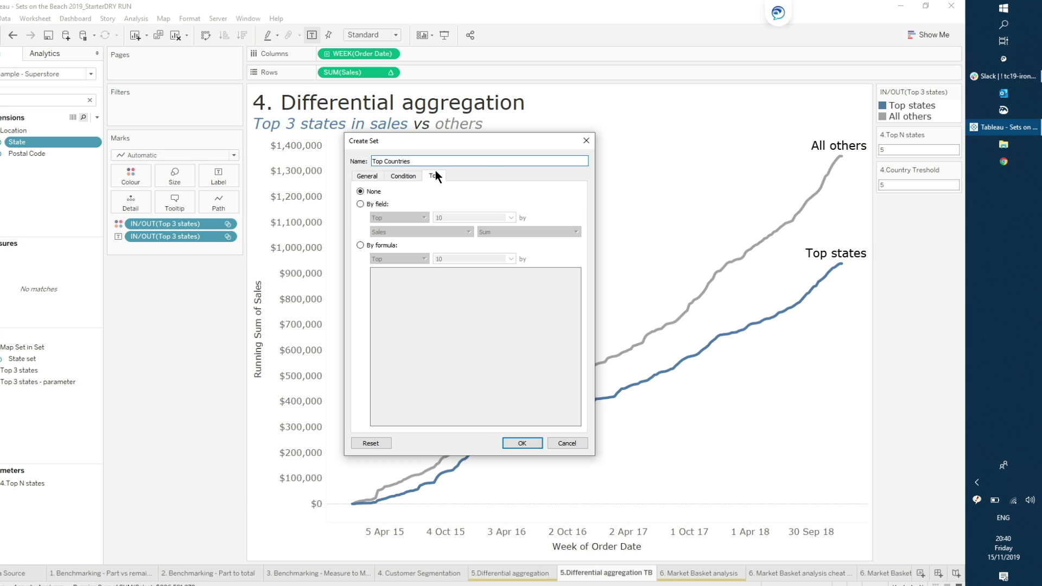
pyautogui.click(360, 204)
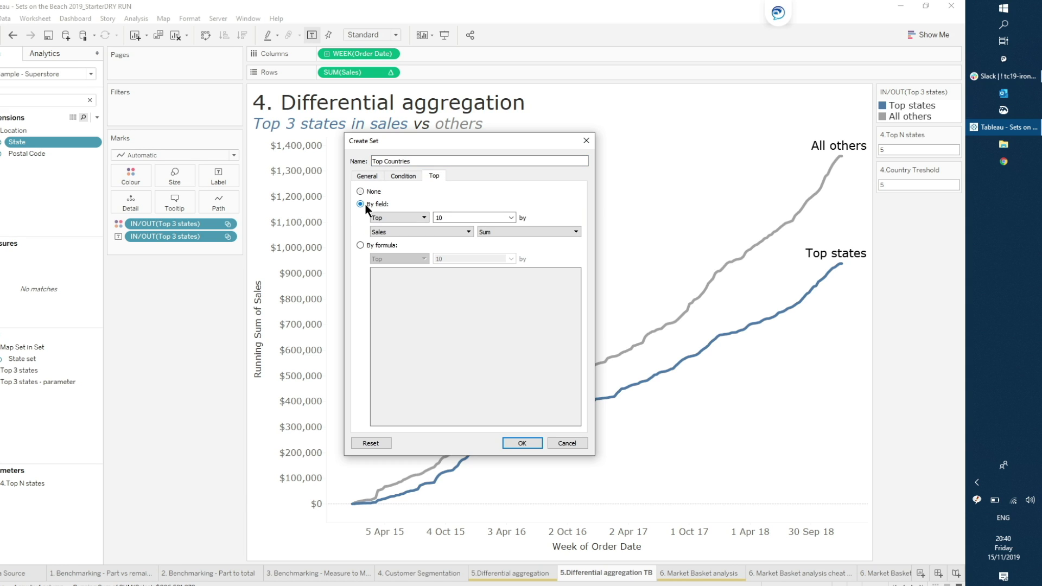
pyautogui.click(472, 218)
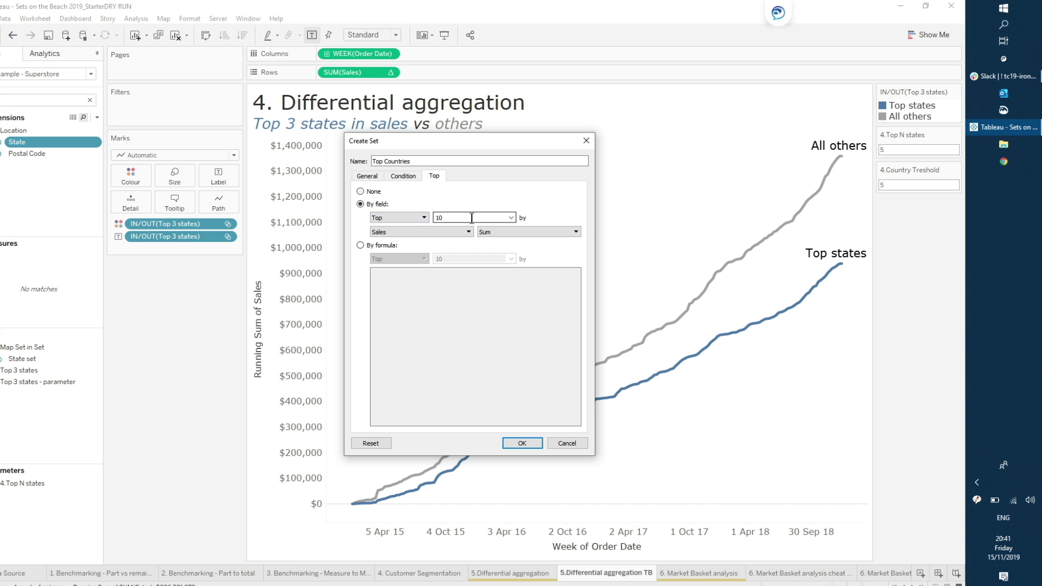
pyautogui.click(514, 216)
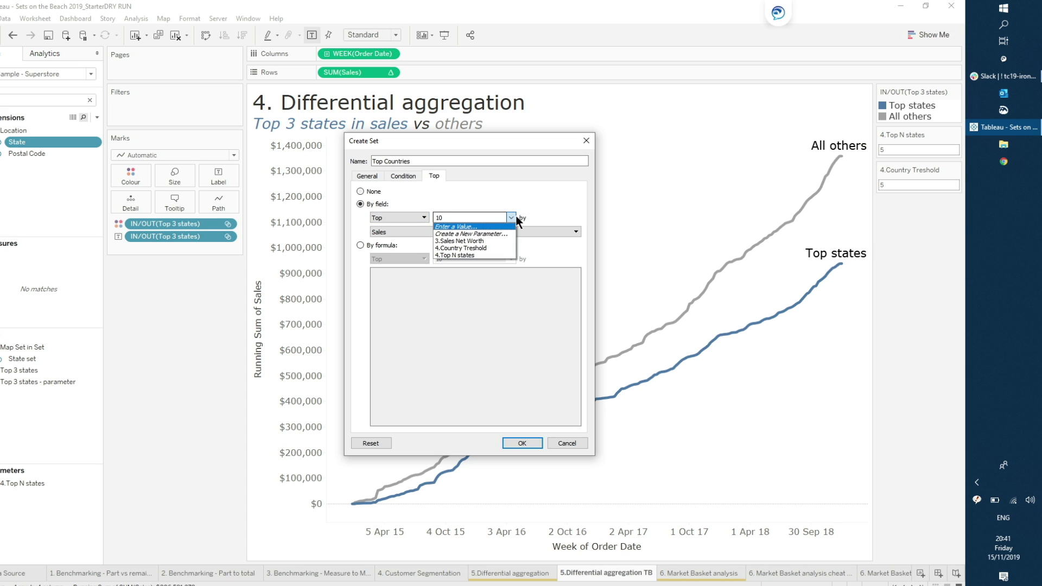
pyautogui.click(494, 255)
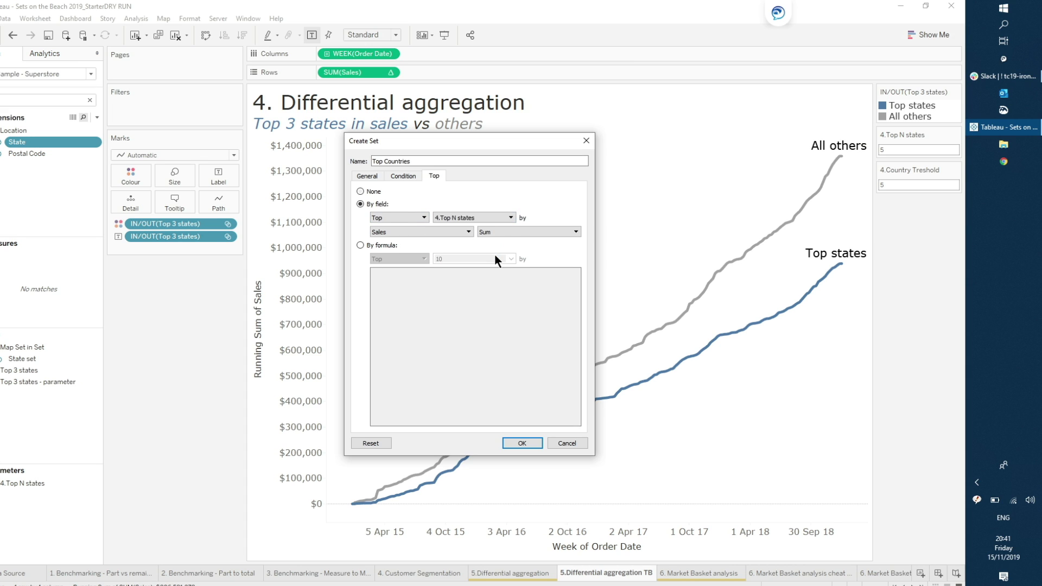
pyautogui.click(525, 441)
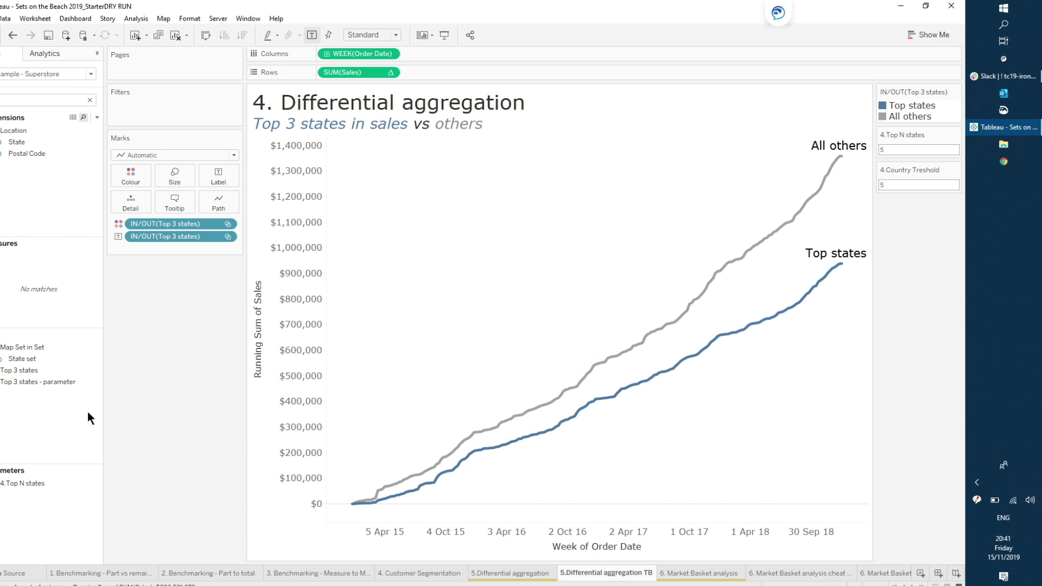
# - Check how the Top 3 states set is defined, leaving its definition unedited
pyautogui.click(53, 369)
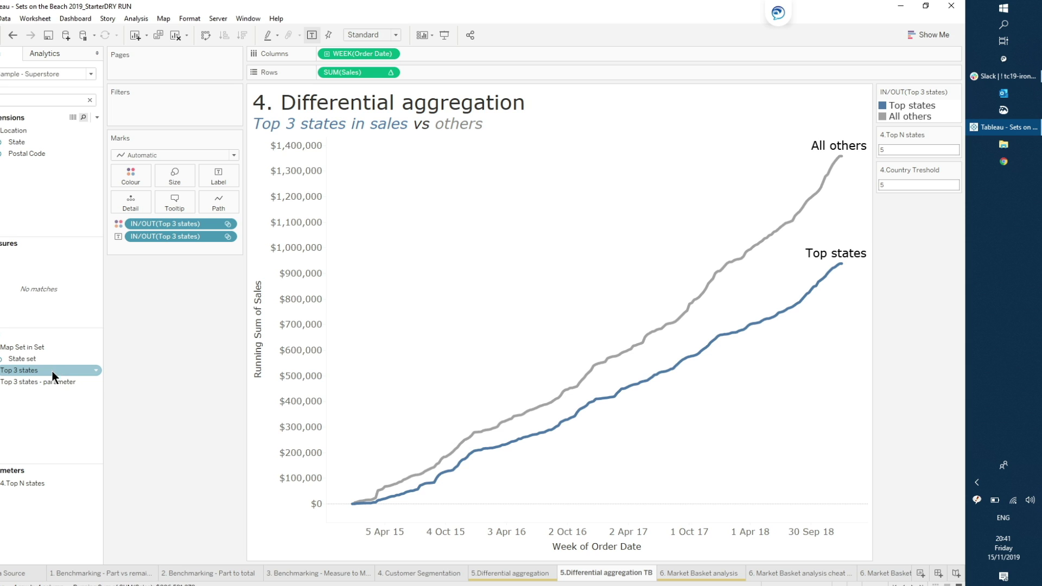
pyautogui.rightClick(49, 367)
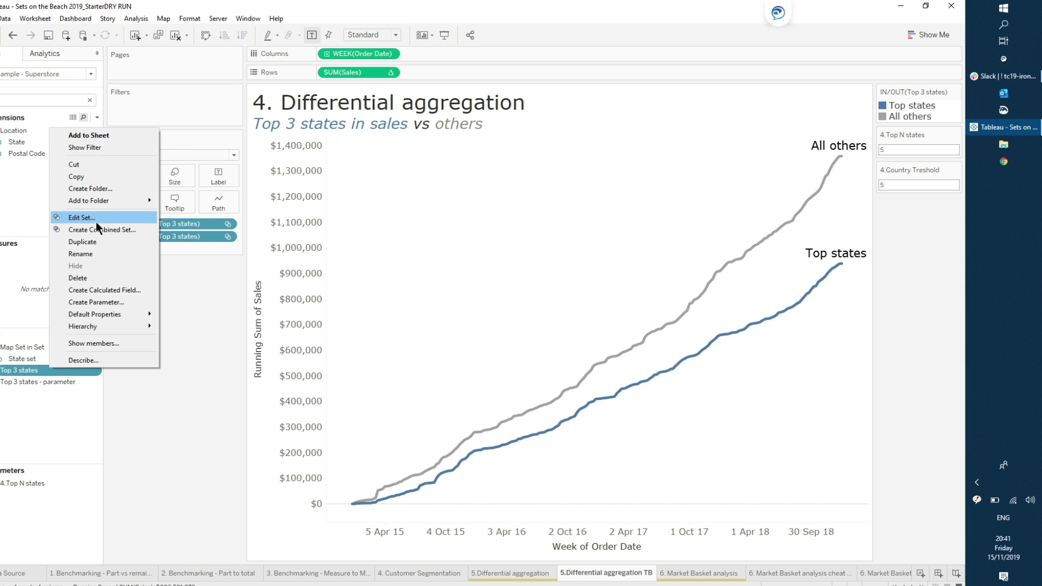
pyautogui.click(81, 217)
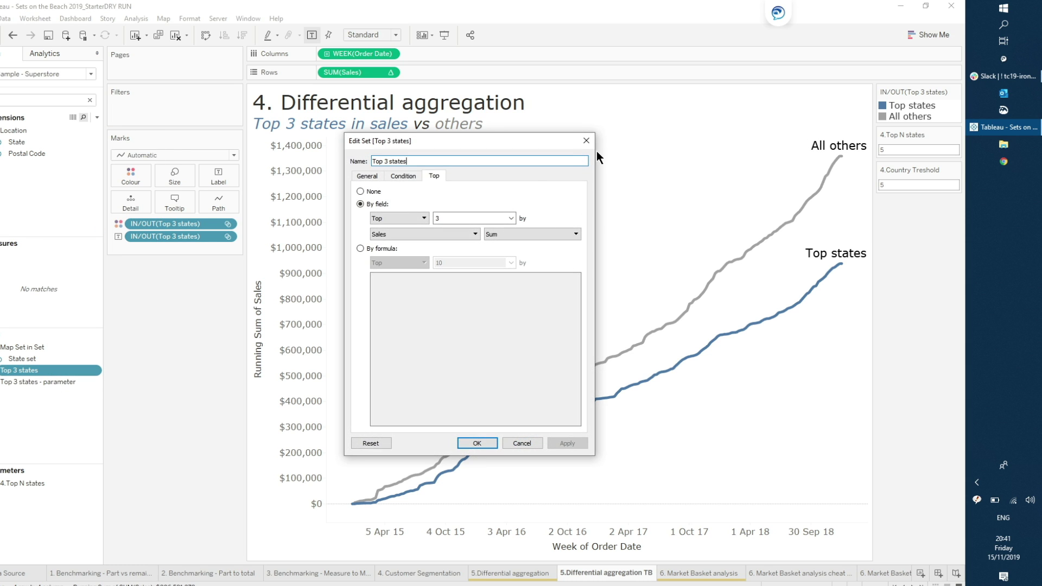
pyautogui.click(585, 141)
# - Edit State set to contain the top 4.Top N states by sum of Sales, and save the change
pyautogui.click(23, 360)
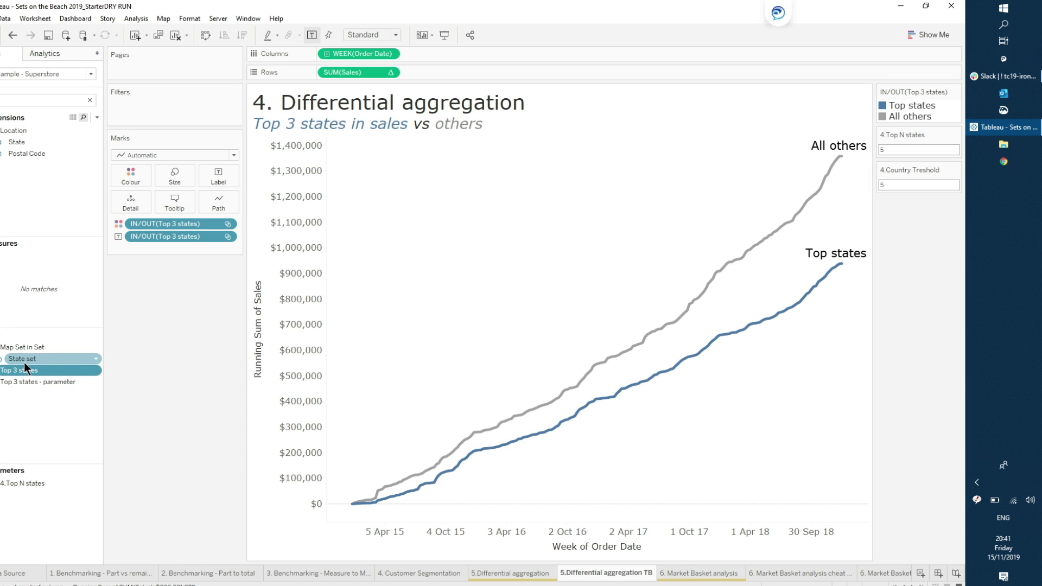
pyautogui.rightClick(24, 362)
pyautogui.click(63, 439)
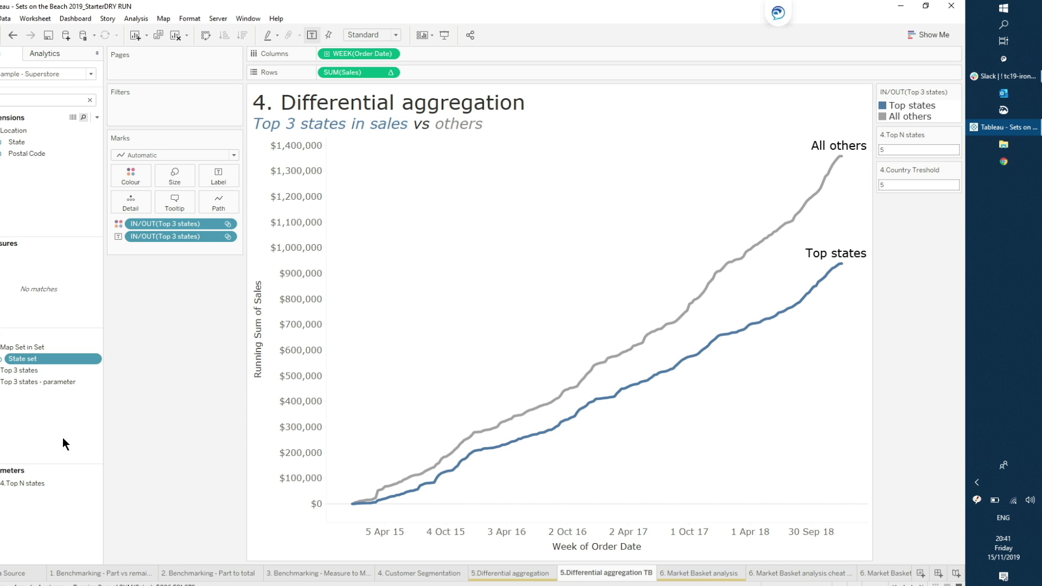
pyautogui.click(444, 172)
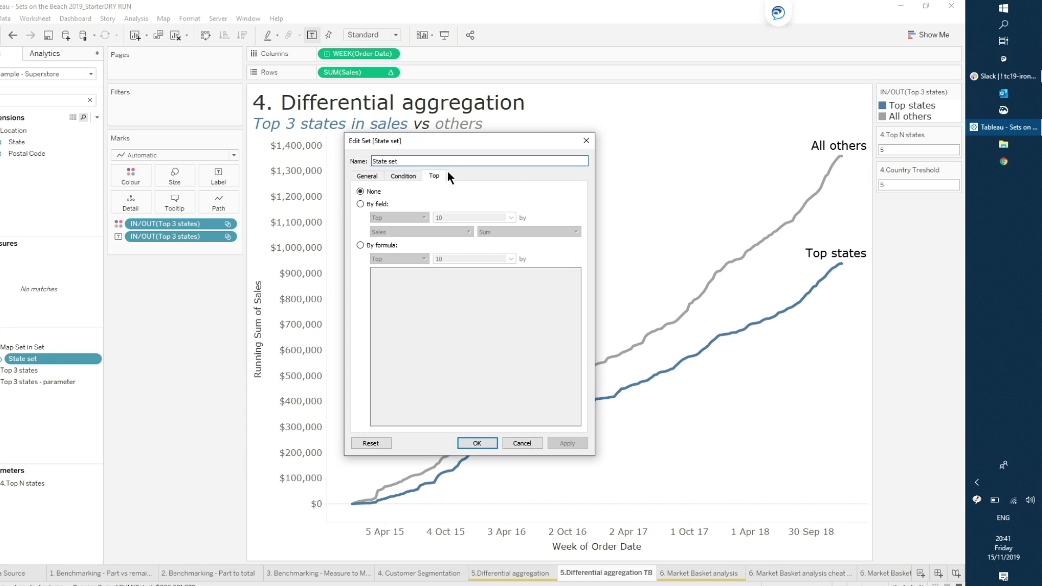
pyautogui.click(385, 204)
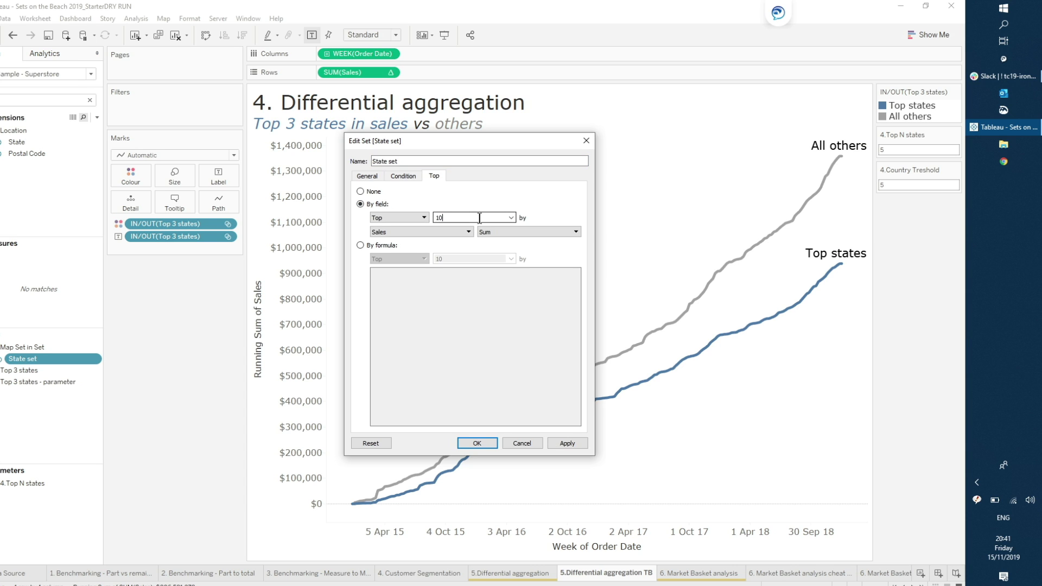
pyautogui.doubleClick(500, 218)
pyautogui.click(511, 217)
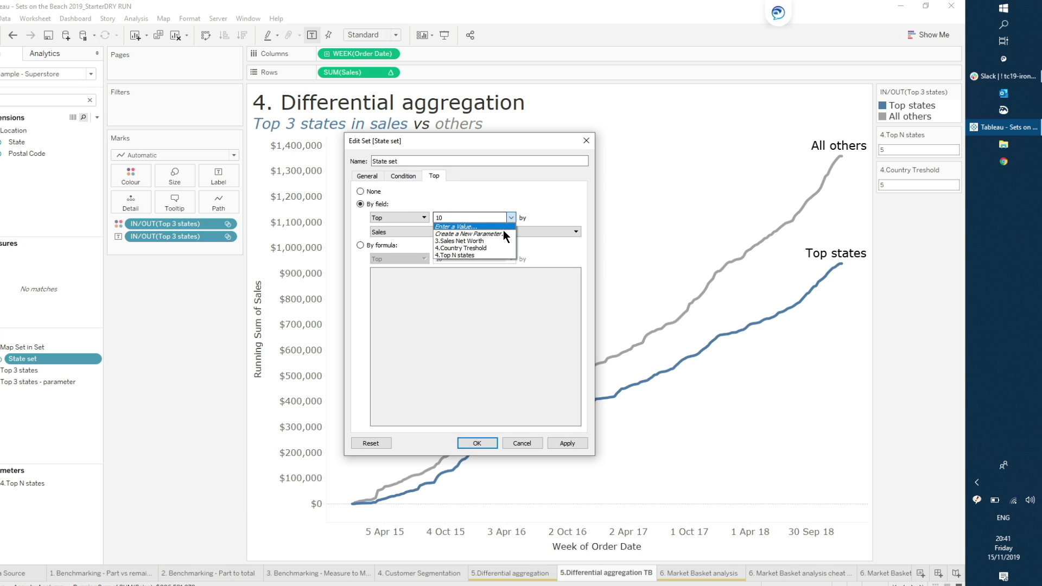
pyautogui.click(487, 255)
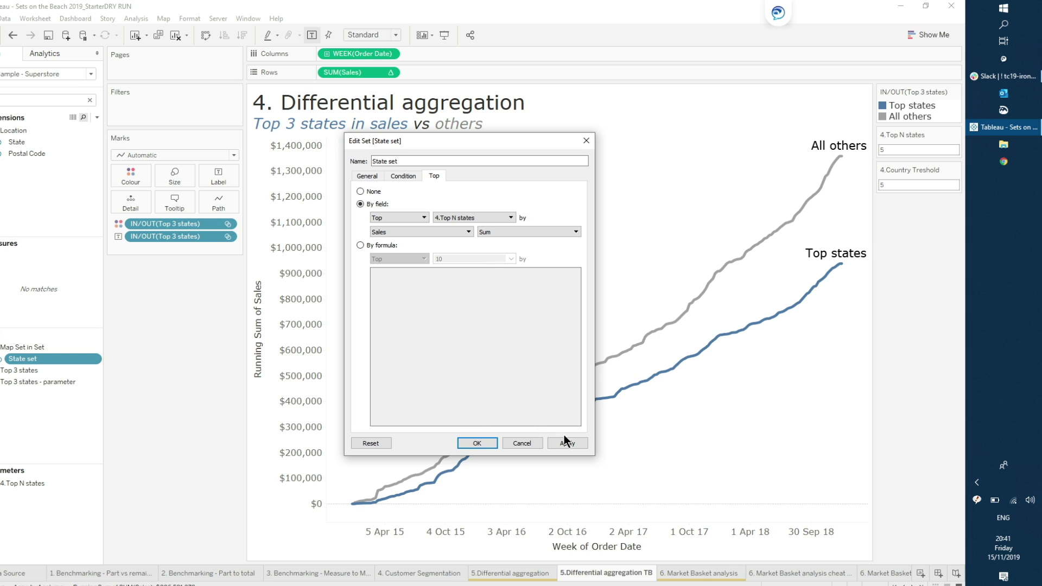
pyautogui.click(487, 443)
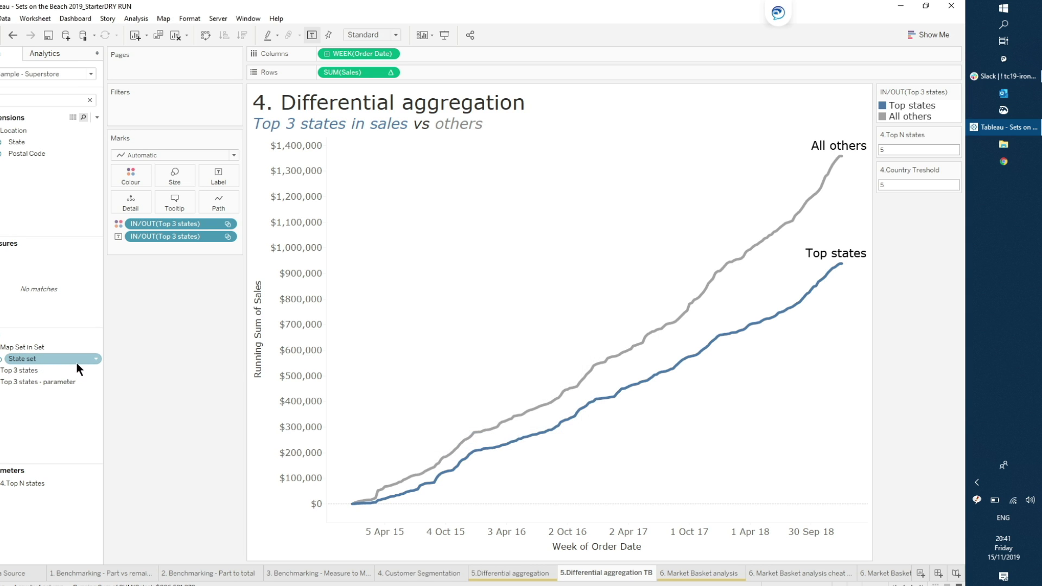
pyautogui.moveTo(77, 363); pyautogui.dragTo(144, 180)
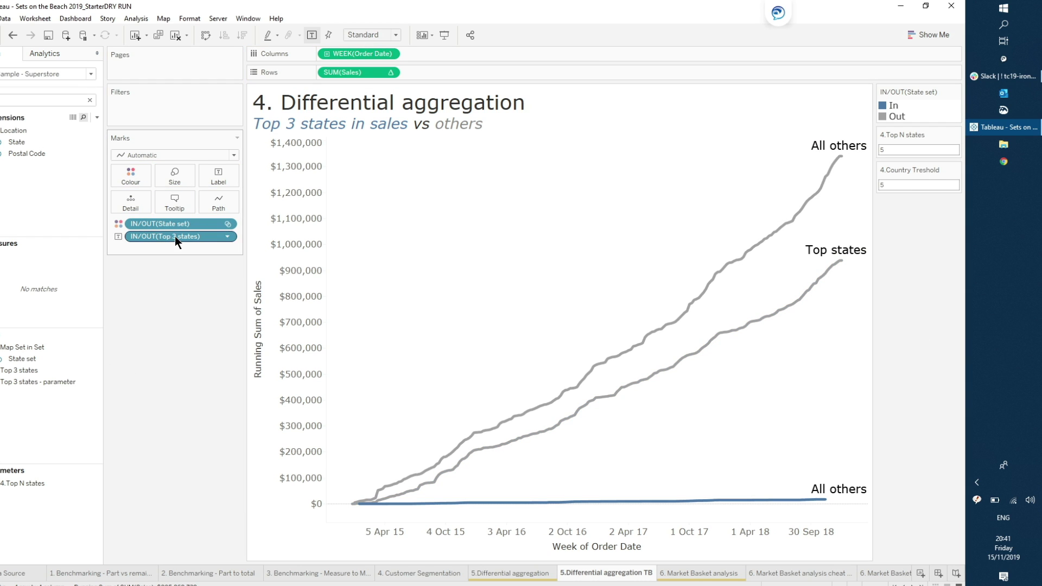
pyautogui.moveTo(197, 233); pyautogui.dragTo(194, 318)
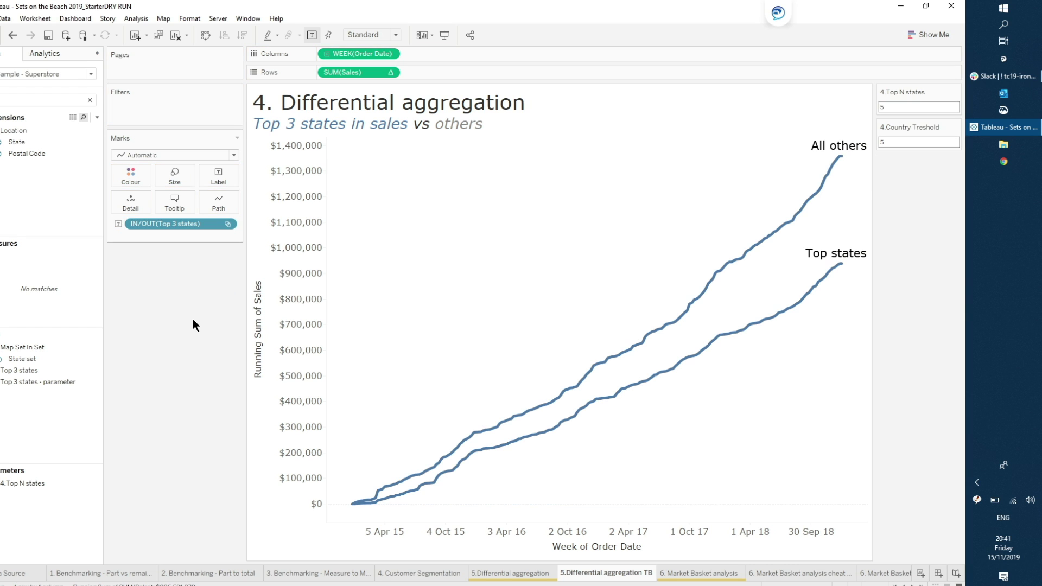
pyautogui.moveTo(137, 181); pyautogui.dragTo(134, 181)
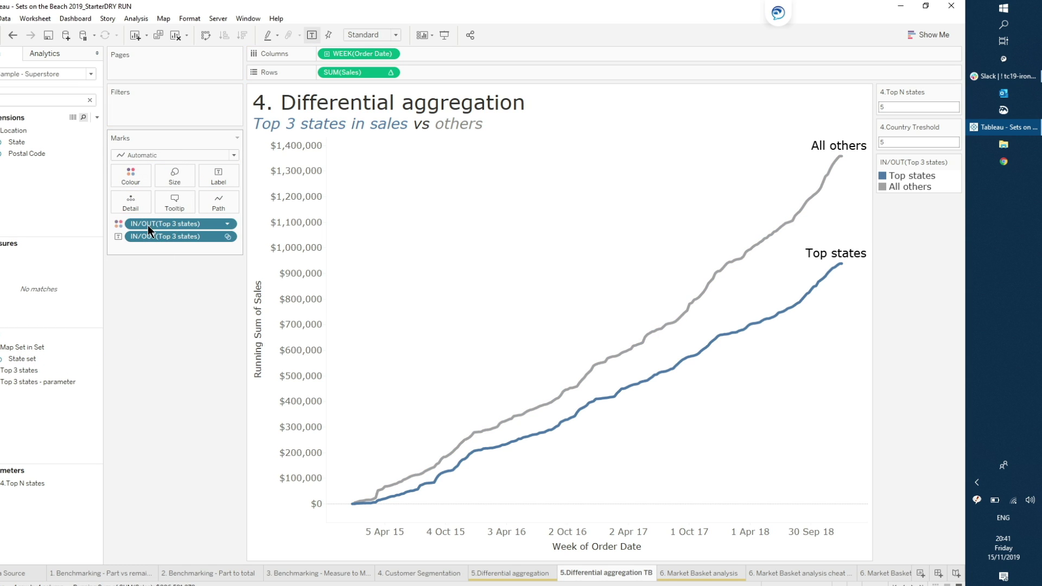
pyautogui.moveTo(148, 231); pyautogui.dragTo(136, 304)
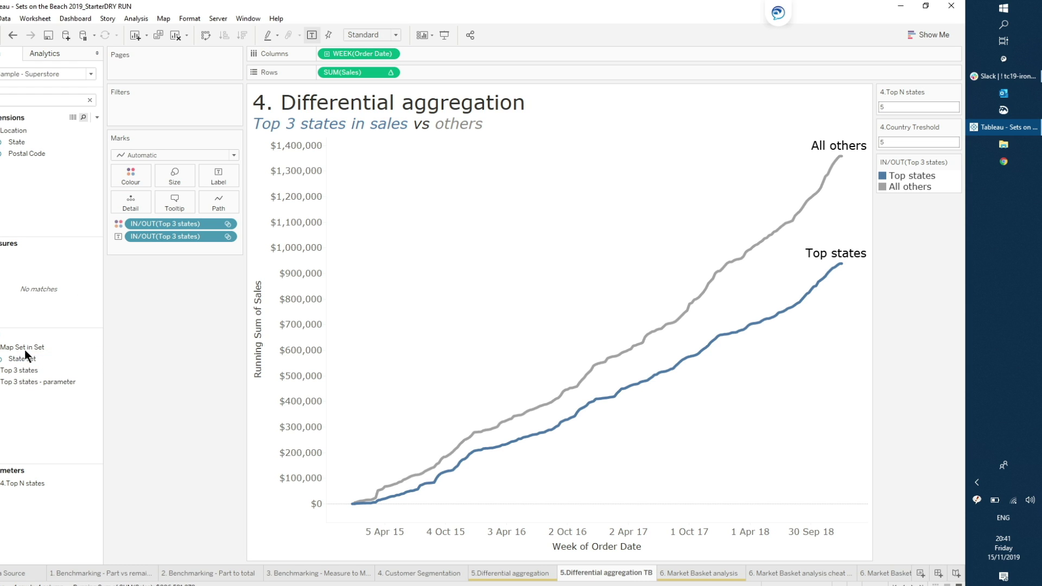
# - Replace the Top 3 states set with State set on both the colour and the label of the lines
pyautogui.moveTo(24, 355); pyautogui.dragTo(123, 165)
pyautogui.moveTo(164, 234); pyautogui.dragTo(171, 353)
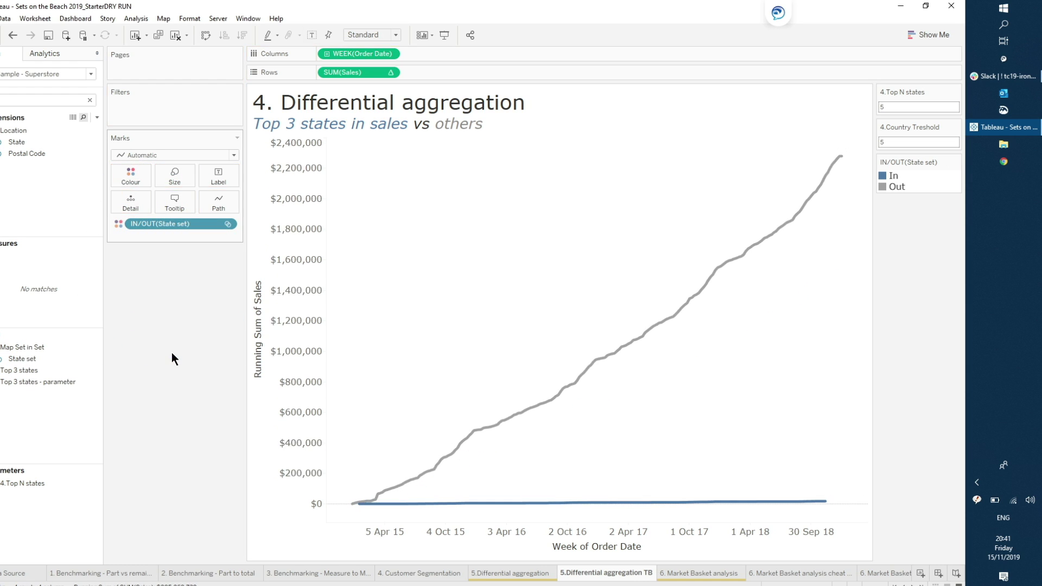
pyautogui.moveTo(156, 227); pyautogui.dragTo(224, 178)
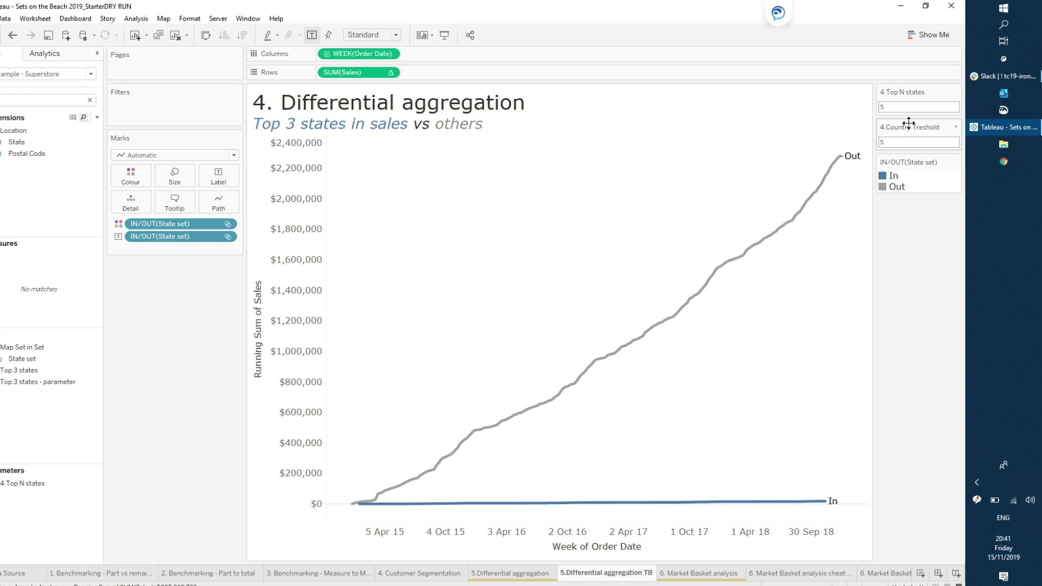
# - Set the 4.Top N states parameter to 6
pyautogui.click(901, 108)
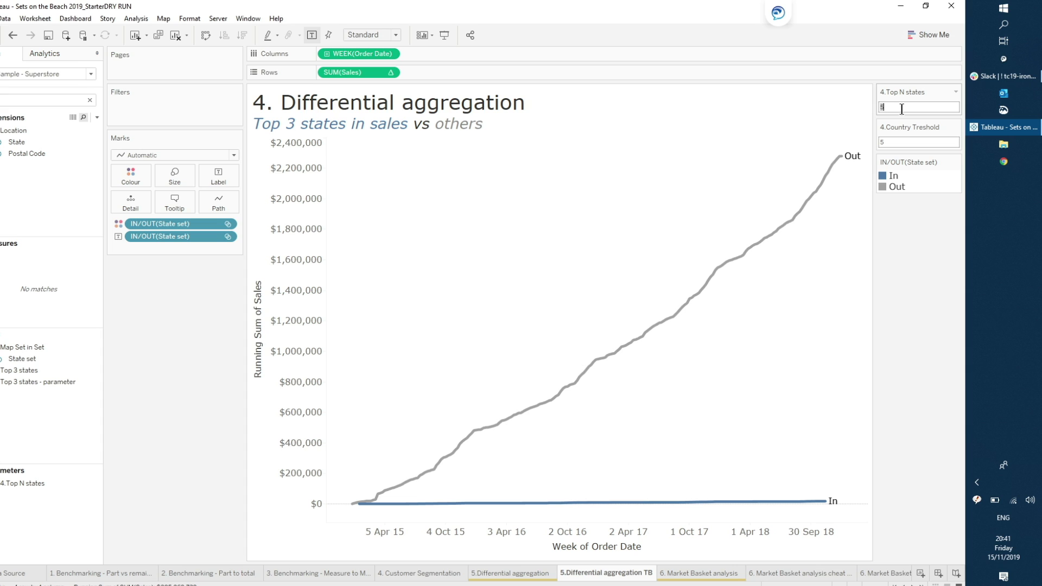
pyautogui.write('6')
pyautogui.press('Return')
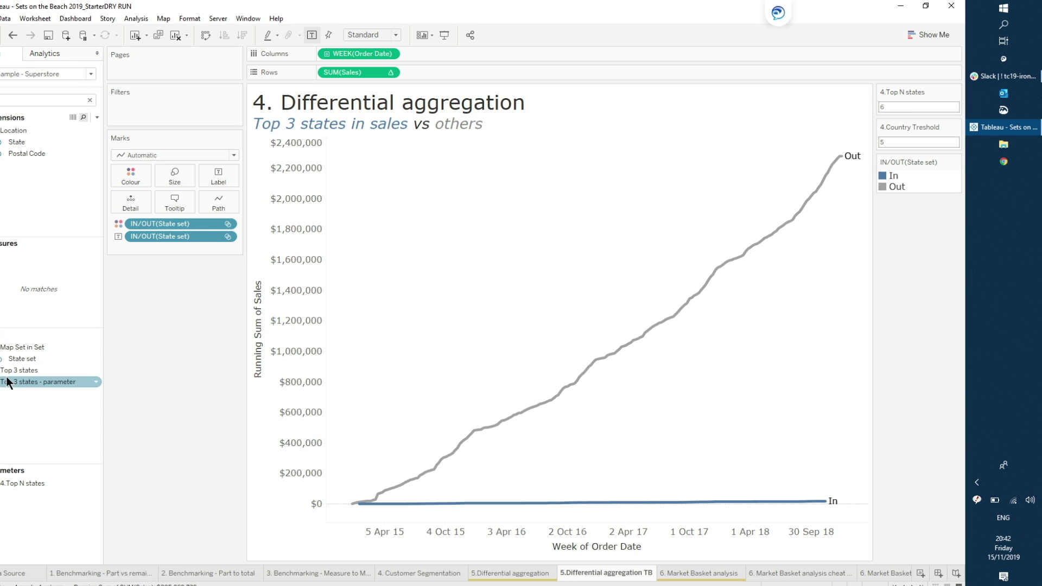
# - Start another set from the State field and name it TOp N States
pyautogui.click(37, 143)
pyautogui.rightClick(37, 142)
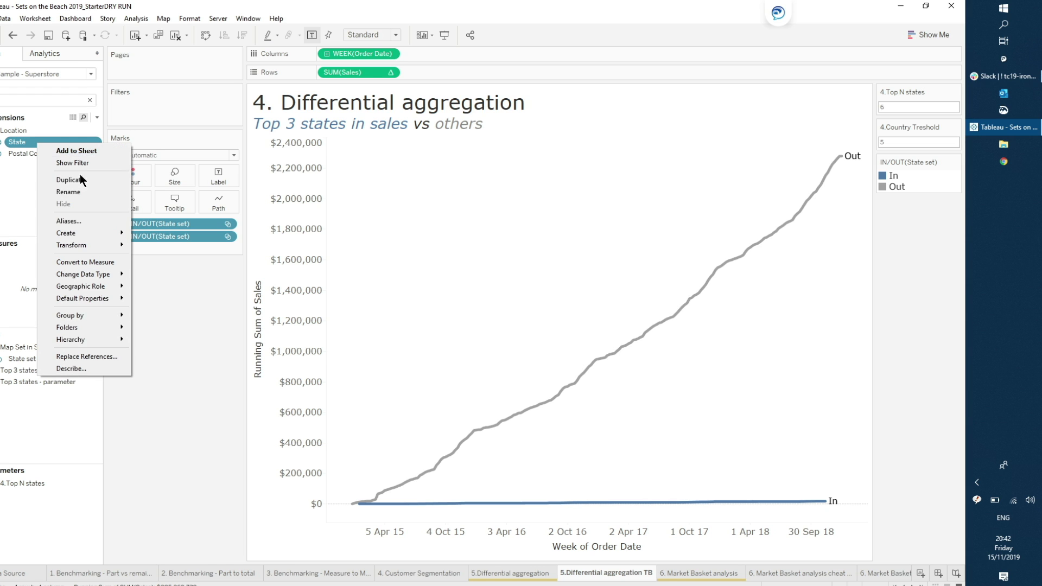
pyautogui.moveTo(80, 232)
pyautogui.click(177, 254)
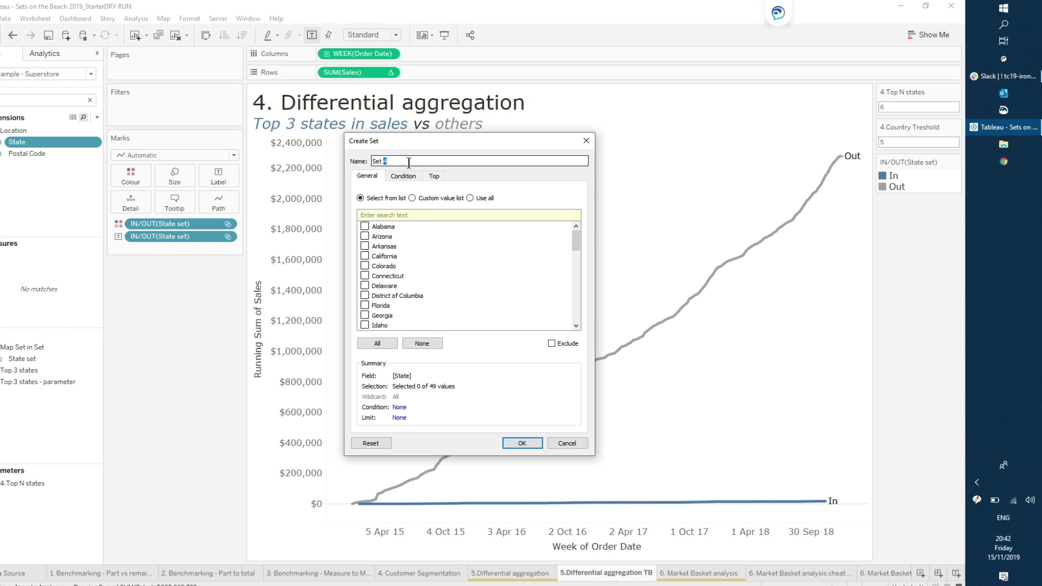
pyautogui.tripleClick(408, 162)
pyautogui.write('TOp N States')
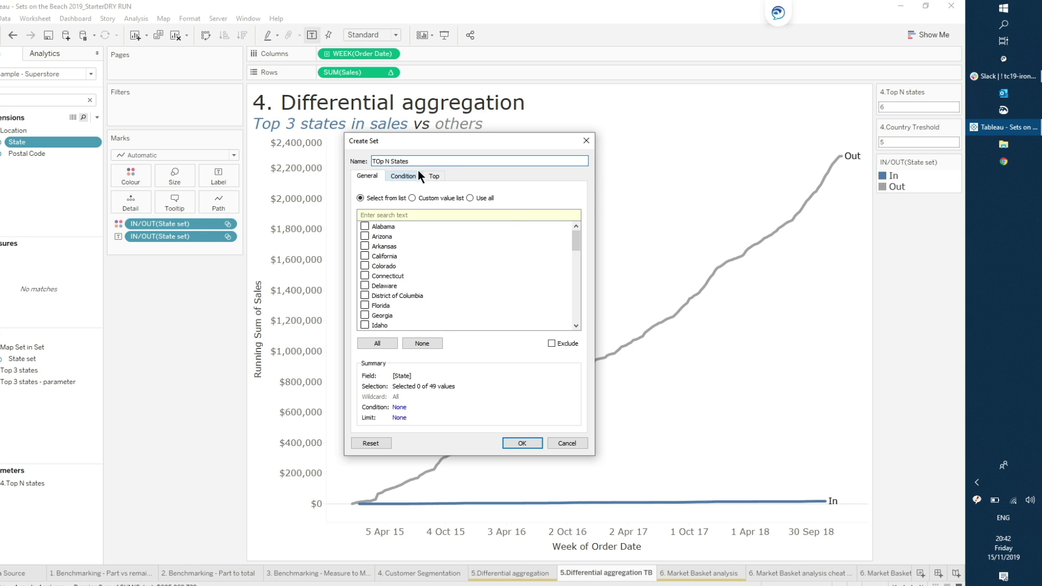
# - Limit the TOp N States set to the top 4.Top N states by sum of Sales and save it
pyautogui.click(428, 174)
pyautogui.click(372, 204)
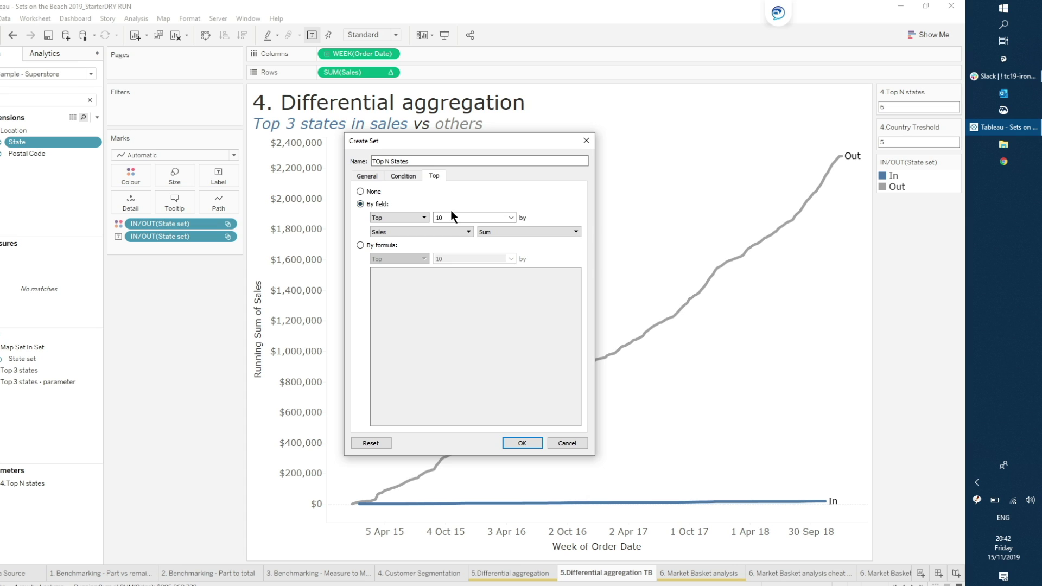
pyautogui.click(511, 217)
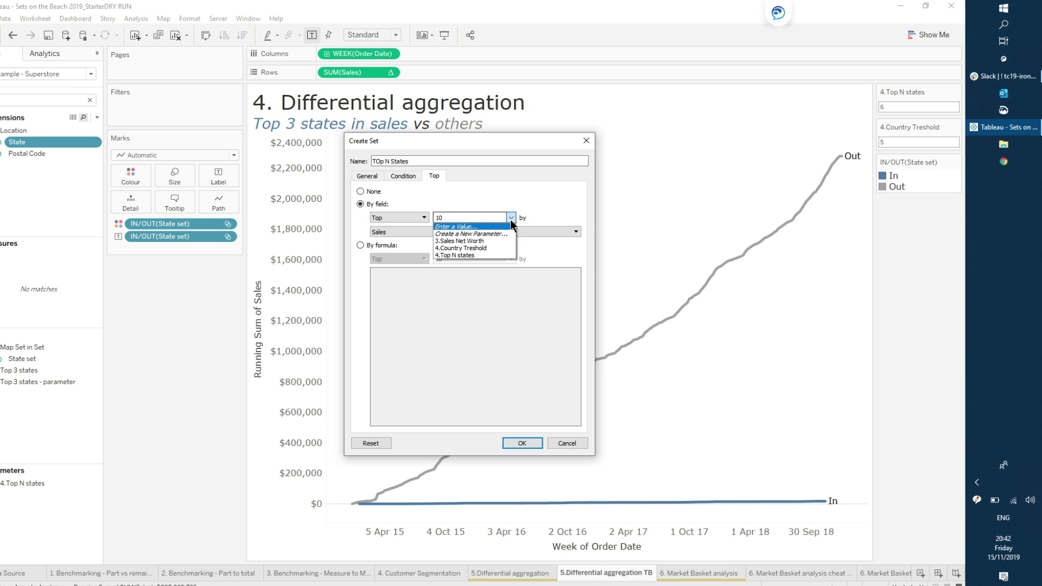
pyautogui.click(499, 254)
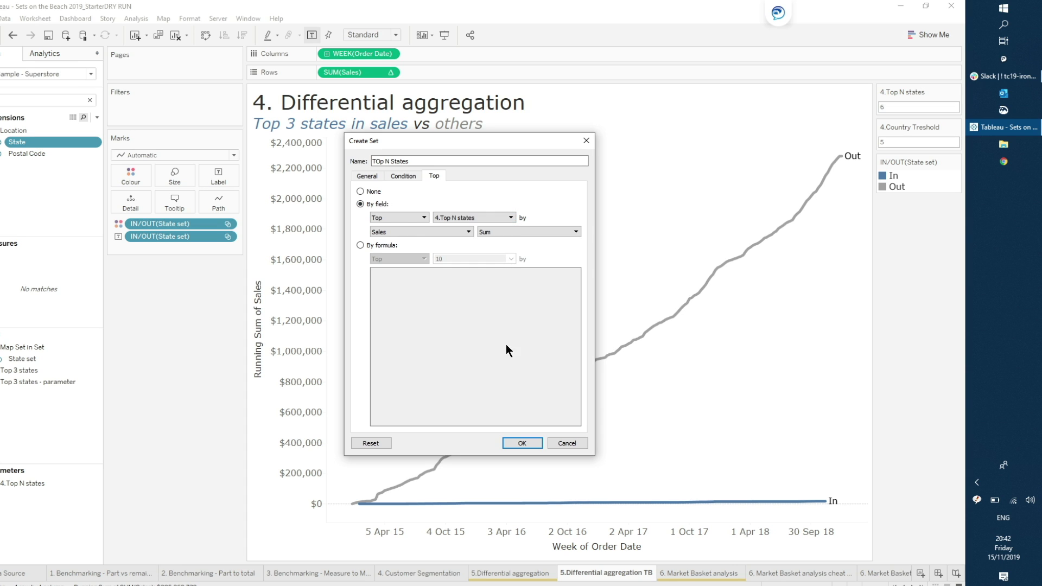
pyautogui.click(522, 443)
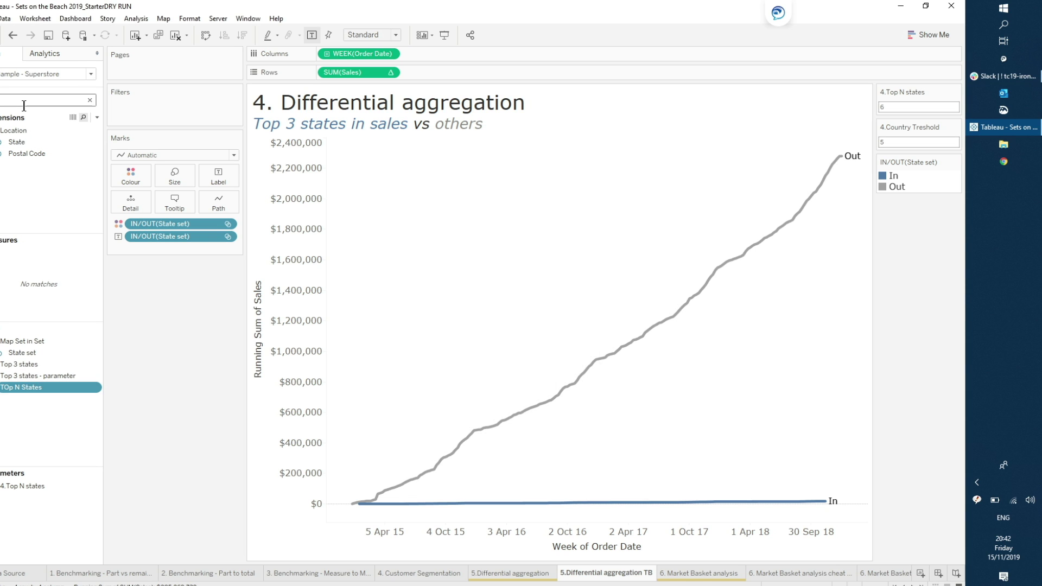
# - Colour the lines by the TOp N States set instead of State set, and remove State set from the labels
pyautogui.moveTo(31, 383); pyautogui.dragTo(137, 168)
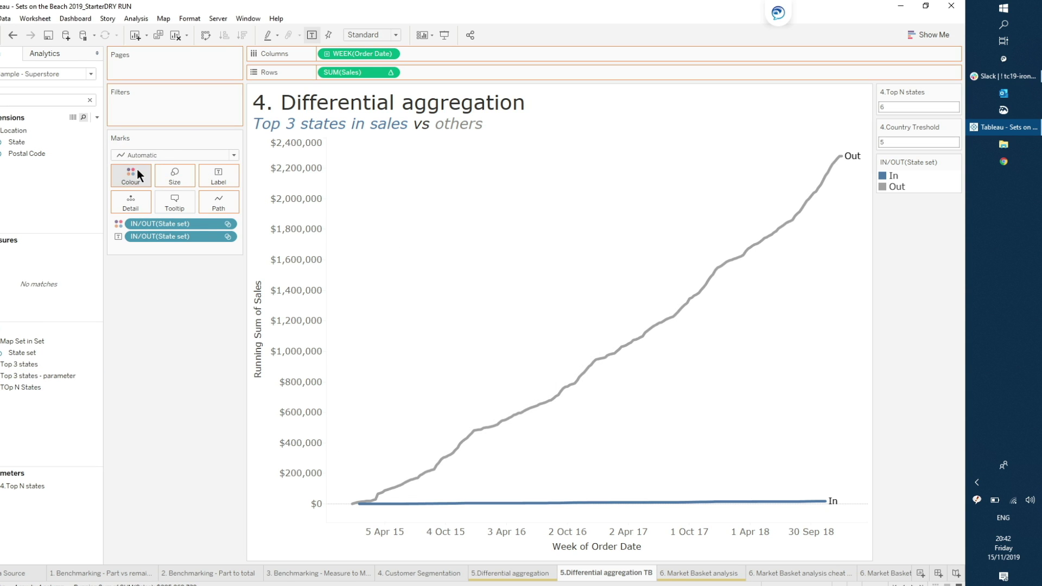
pyautogui.moveTo(192, 233); pyautogui.dragTo(187, 310)
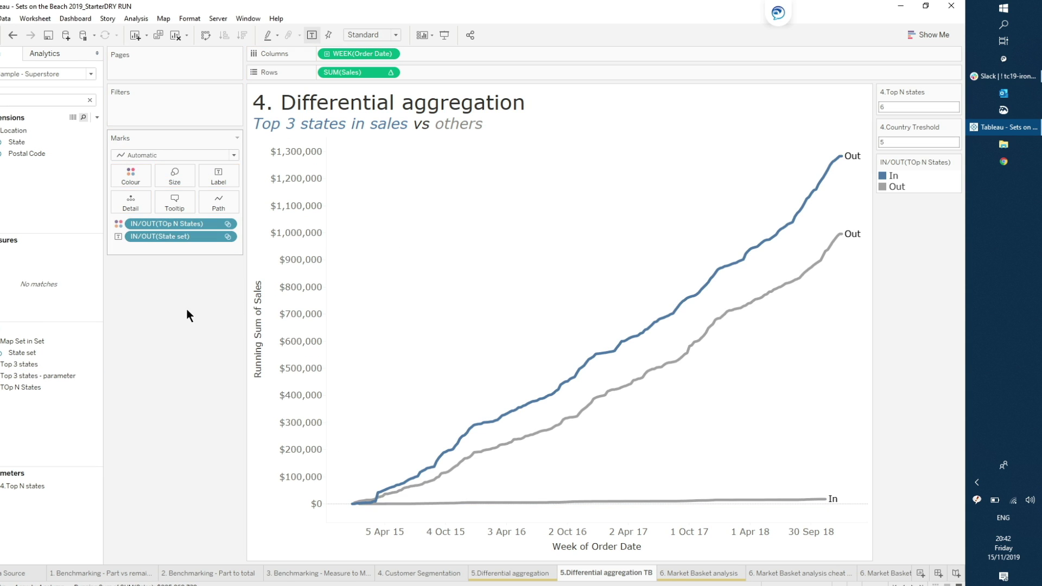
pyautogui.moveTo(174, 236); pyautogui.dragTo(174, 377)
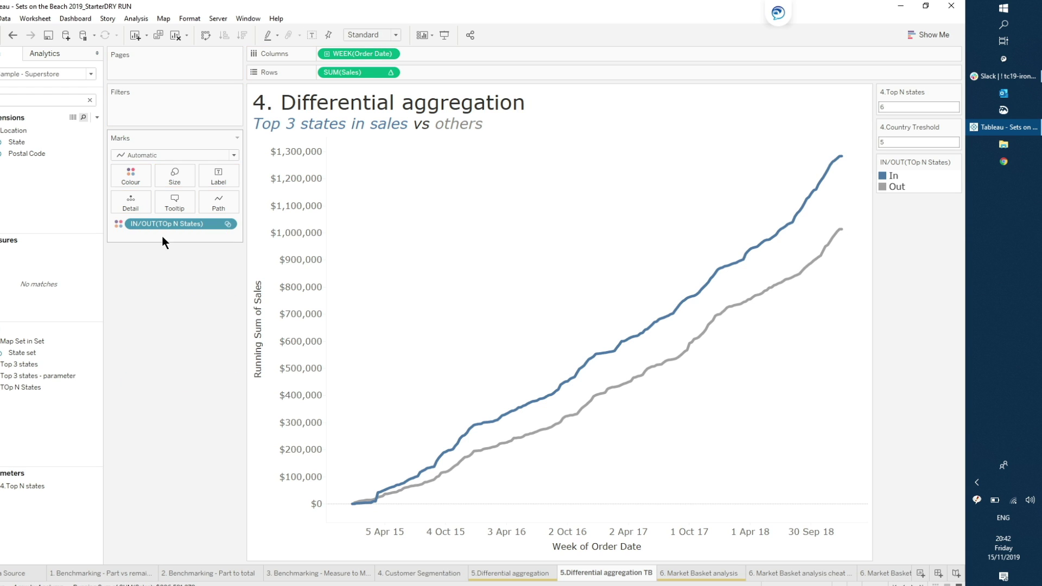
# - Label the lines by the TOp N States set and set the 4.Top N states parameter to 3
pyautogui.moveTo(157, 221); pyautogui.dragTo(207, 178)
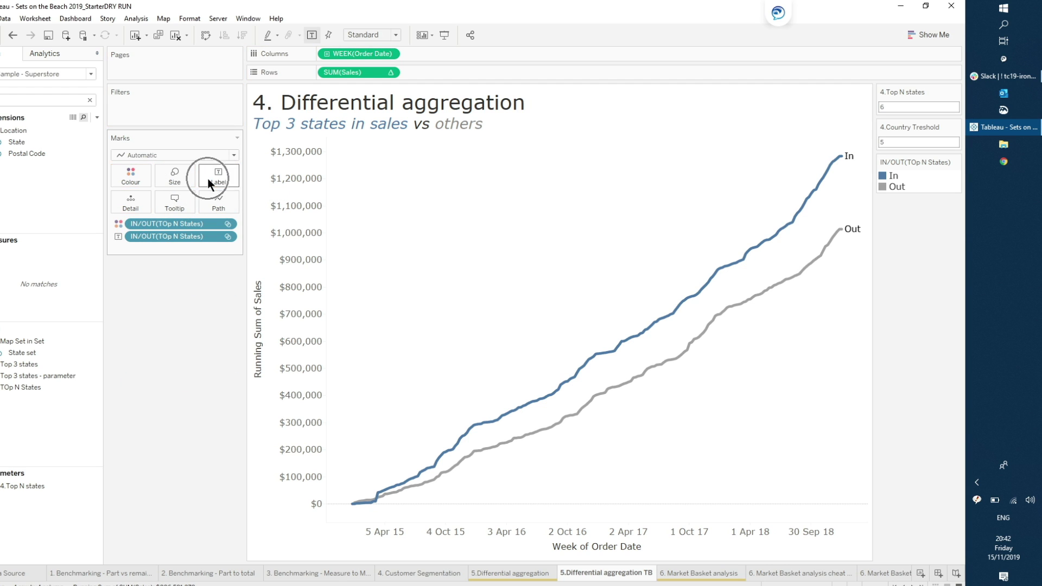
pyautogui.click(906, 105)
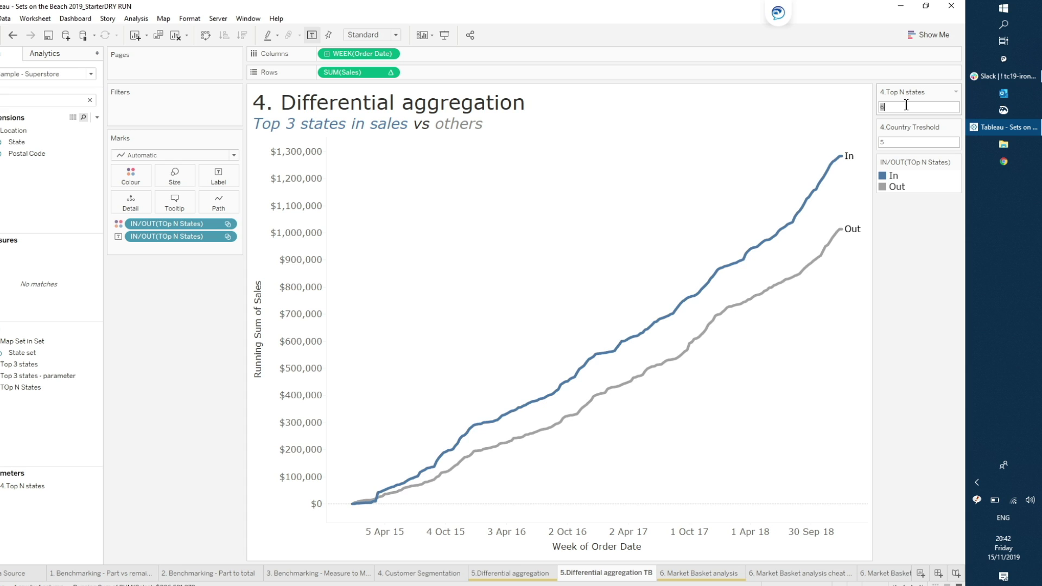
pyautogui.press('BackSpace')
pyautogui.write('3')
pyautogui.press('Return')
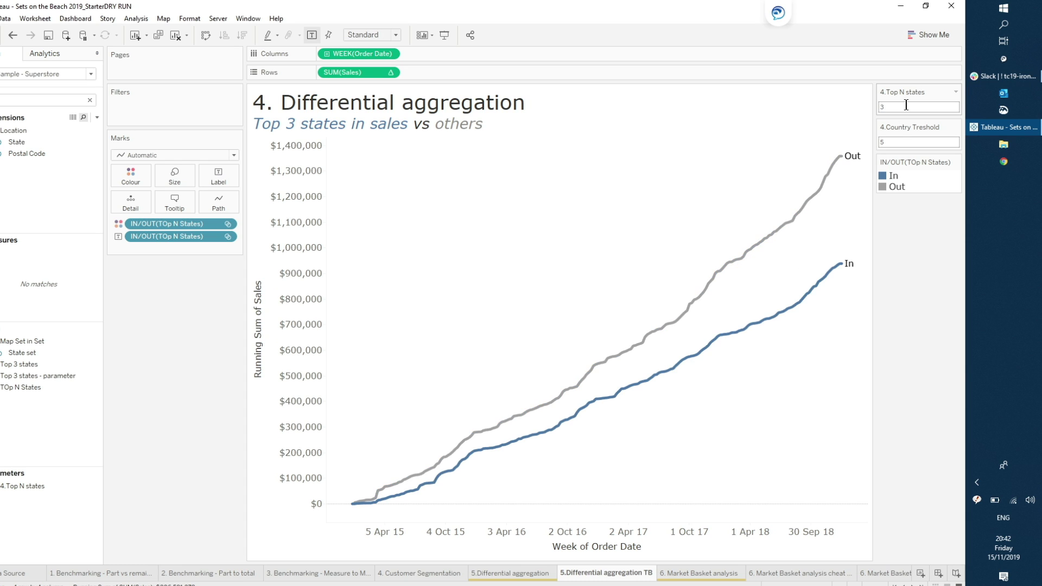
# - Set the 4.Top N states parameter to 5
pyautogui.click(906, 105)
pyautogui.write('5')
pyautogui.press('Return')
pyautogui.click(905, 105)
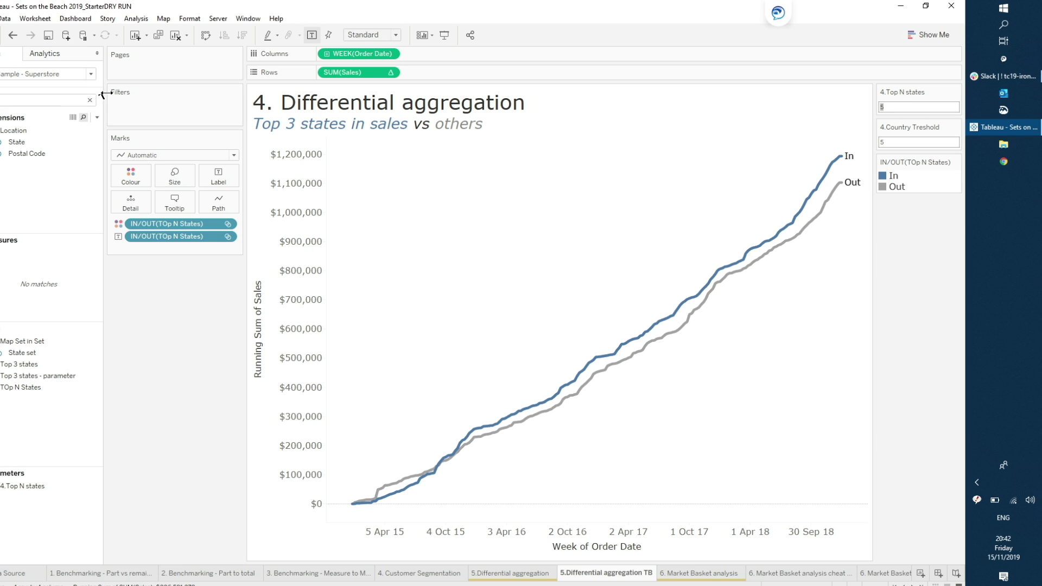
# - Clear the field search and start a calculated field named Country Differential Agg
pyautogui.click(91, 103)
pyautogui.click(97, 116)
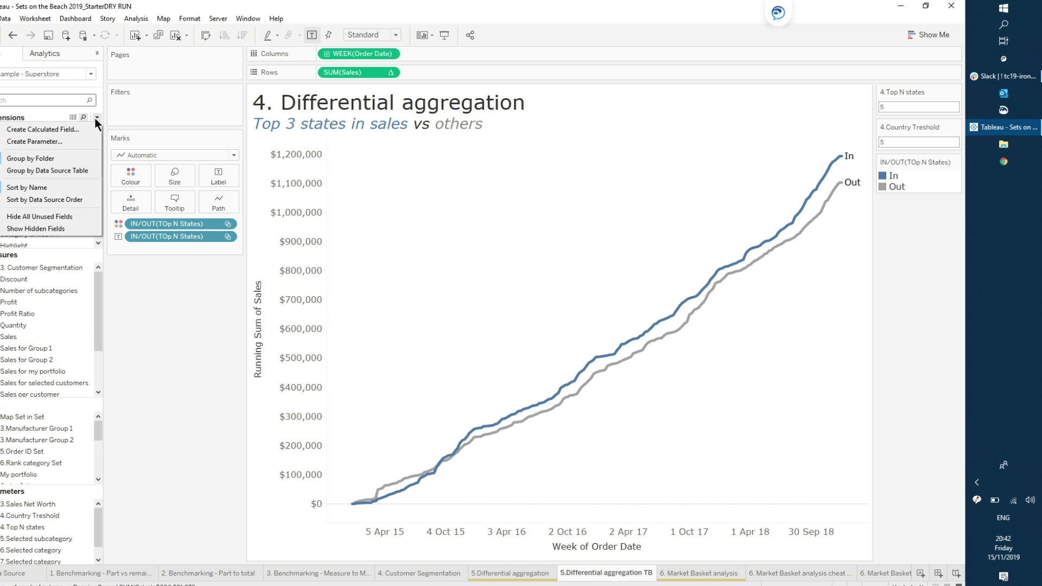
pyautogui.click(70, 131)
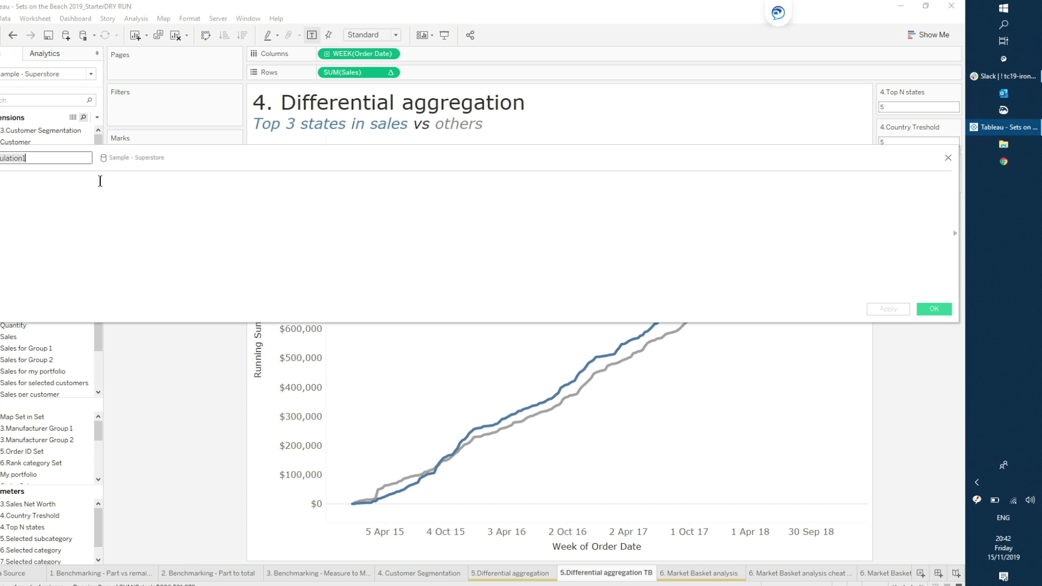
pyautogui.write('Country Differential Agg')
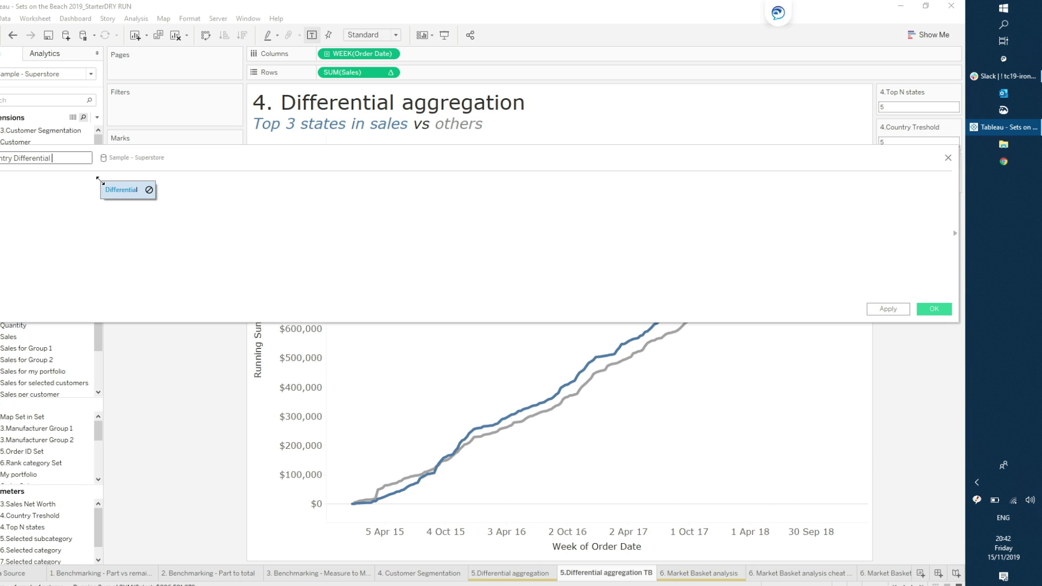
pyautogui.click(100, 181)
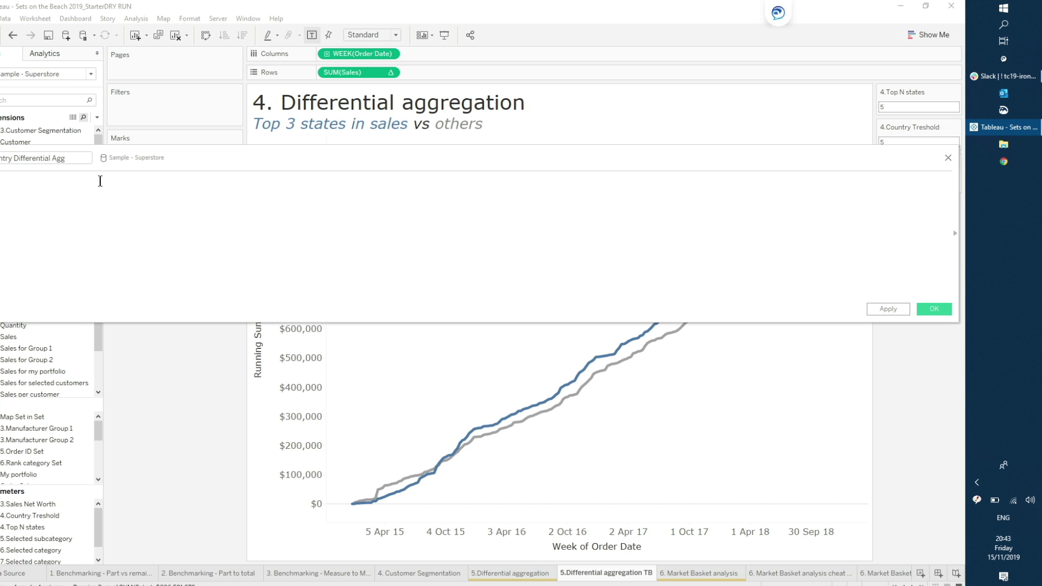
# - Begin the Country Differential Agg formula with the condition IF [TOp N States]
pyautogui.click(72, 196)
pyautogui.write('IF')
pyautogui.write(' top')
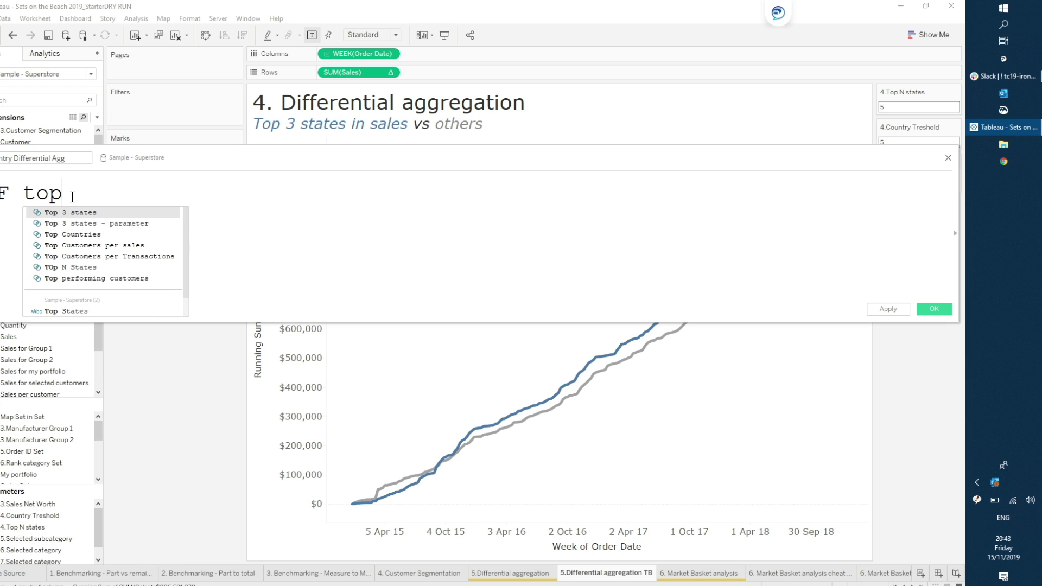
pyautogui.press('Down')
pyautogui.press('Down')
pyautogui.press('Down')
pyautogui.press('Down')
pyautogui.press('Down')
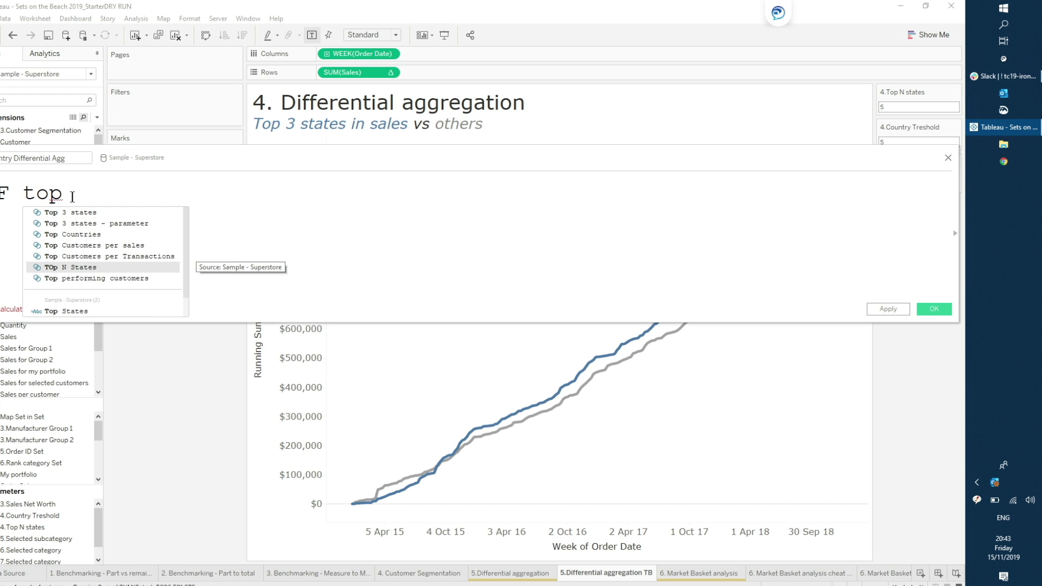
pyautogui.press('Return')
# - Make the formula return the state name for set members with then [State]
pyautogui.write('then "')
pyautogui.press('BackSpace')
pyautogui.write('Co')
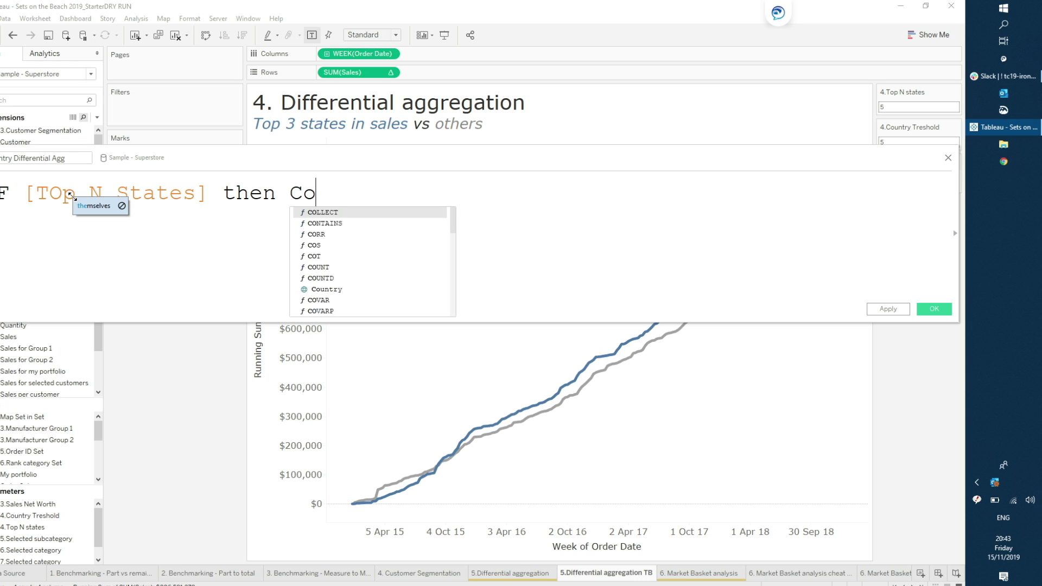
pyautogui.press('BackSpace')
pyautogui.press('BackSpace')
pyautogui.write('State')
pyautogui.press('Return')
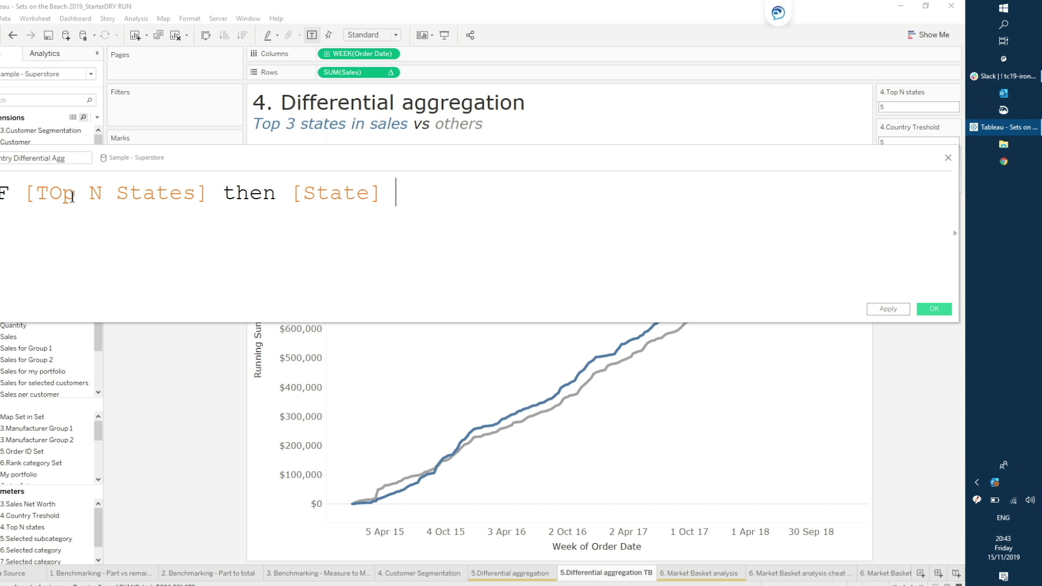
# - Complete the formula with else 'All others' end and save the Country Differential Agg field
pyautogui.write('else "al')
pyautogui.press('BackSpace')
pyautogui.press('BackSpace')
pyautogui.write('AL')
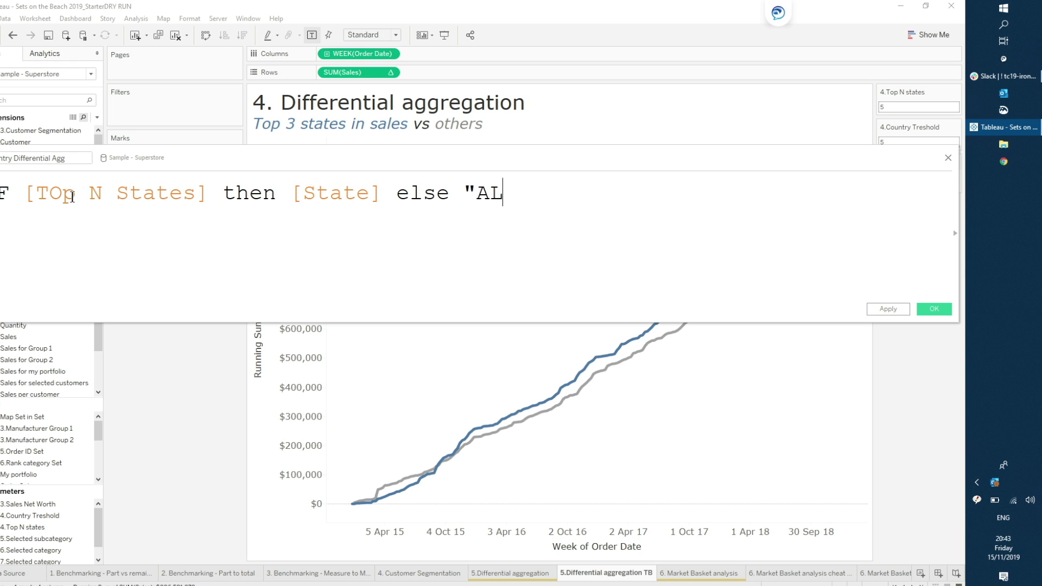
pyautogui.write('l Oth')
pyautogui.press('BackSpace')
pyautogui.press('BackSpace')
pyautogui.press('BackSpace')
pyautogui.press('BackSpace')
pyautogui.press('BackSpace')
pyautogui.press('BackSpace')
pyautogui.write('ll others" end')
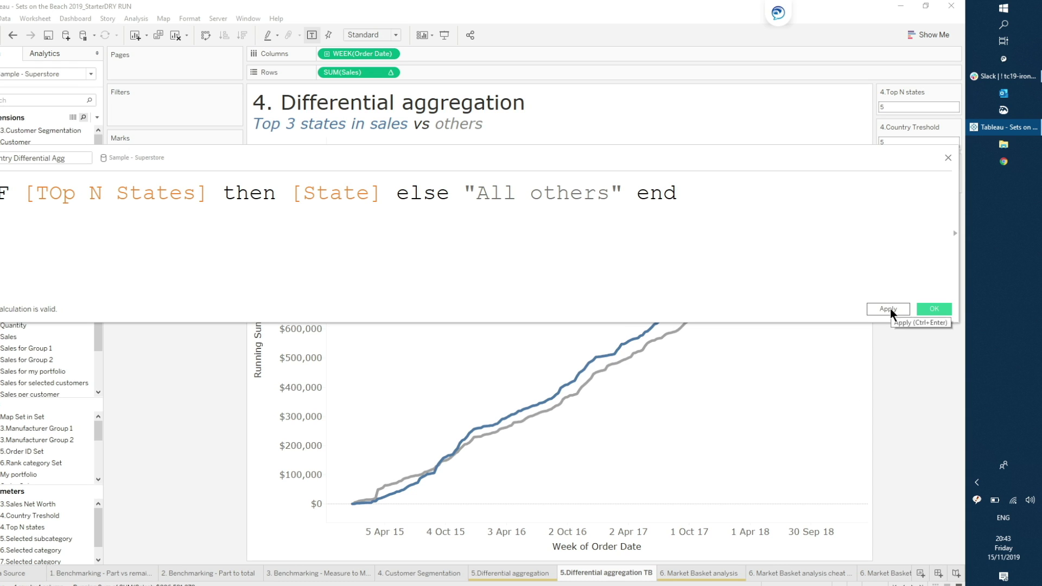
pyautogui.click(944, 307)
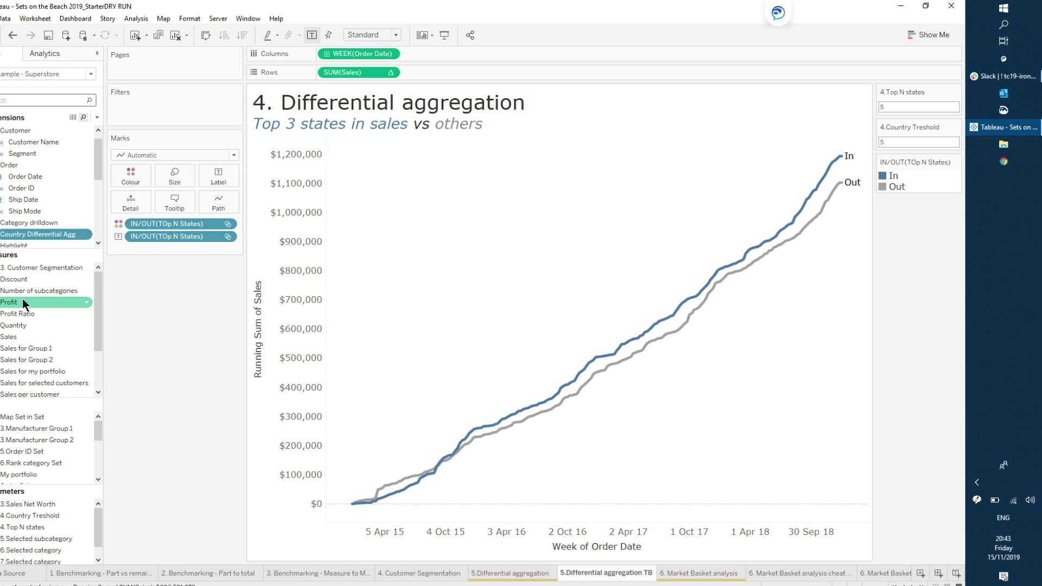
# - Colour and label the lines by Country Differential Agg, and set the 4.Top N states parameter to 3
pyautogui.moveTo(31, 233); pyautogui.dragTo(218, 176)
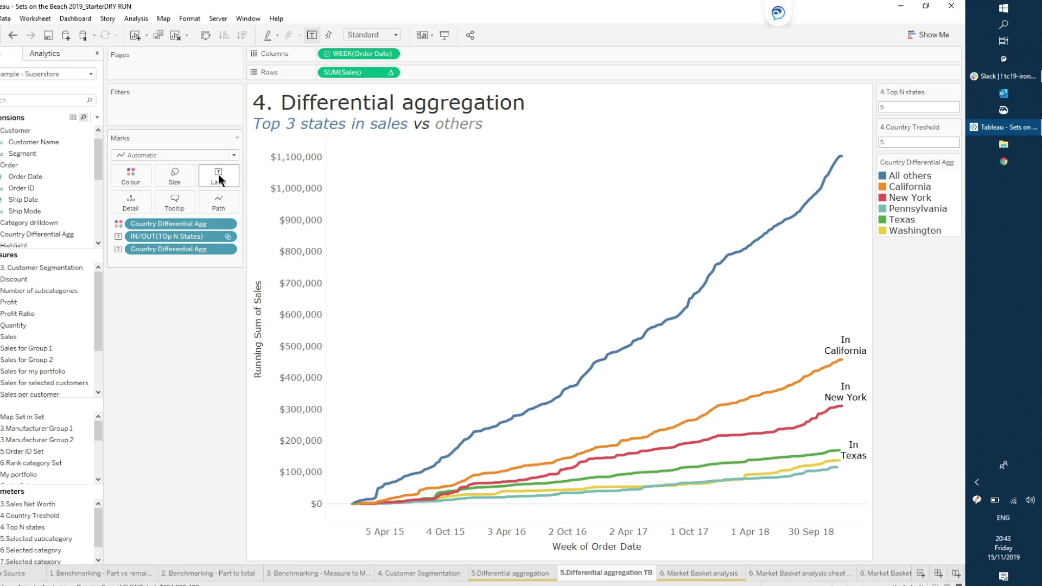
pyautogui.click(897, 106)
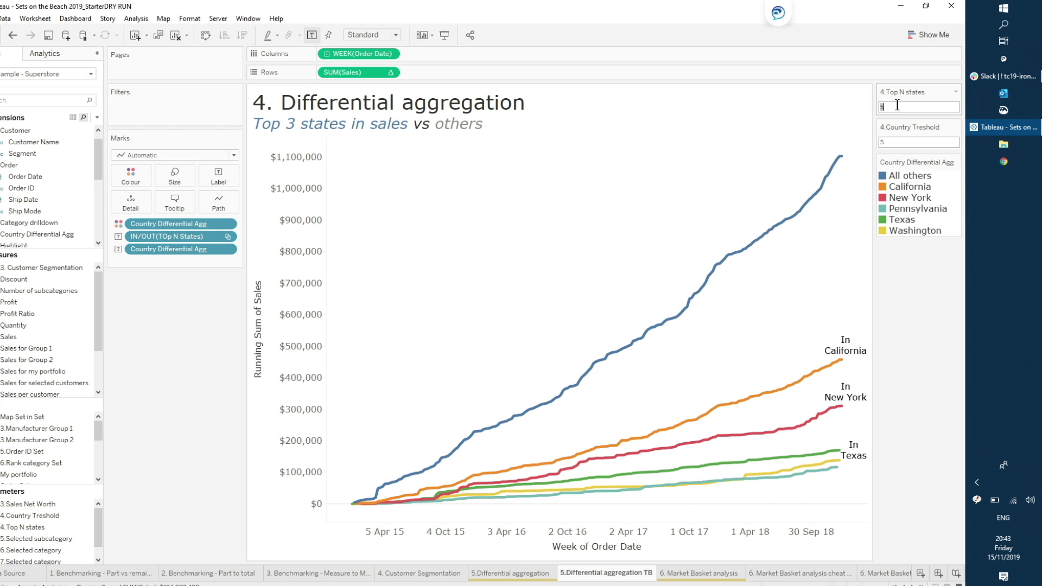
pyautogui.write('3')
pyautogui.press('Return')
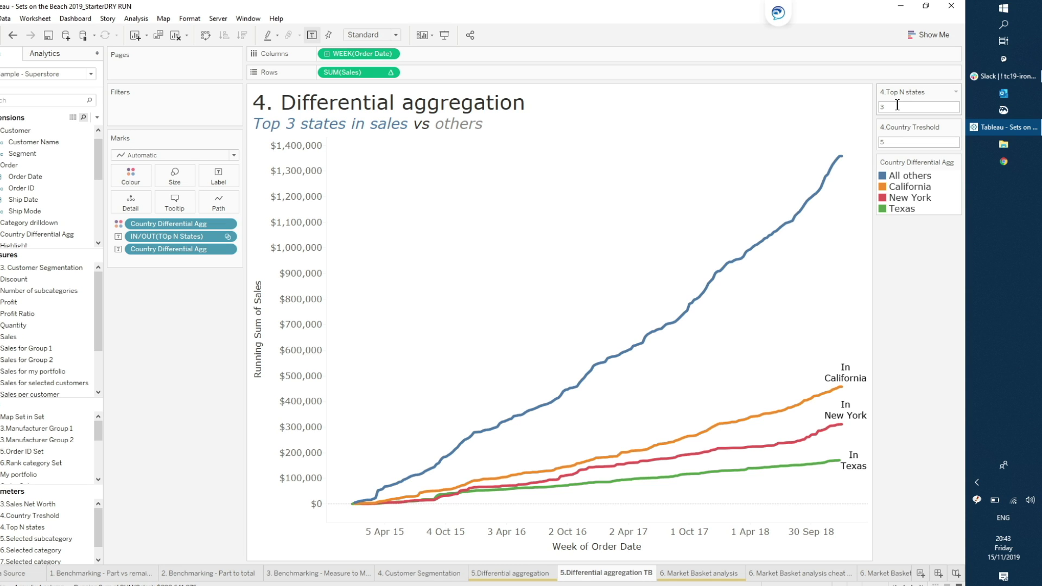
# - Try 30 for the 4.Top N states parameter and settle on 10
pyautogui.doubleClick(898, 105)
pyautogui.write('30')
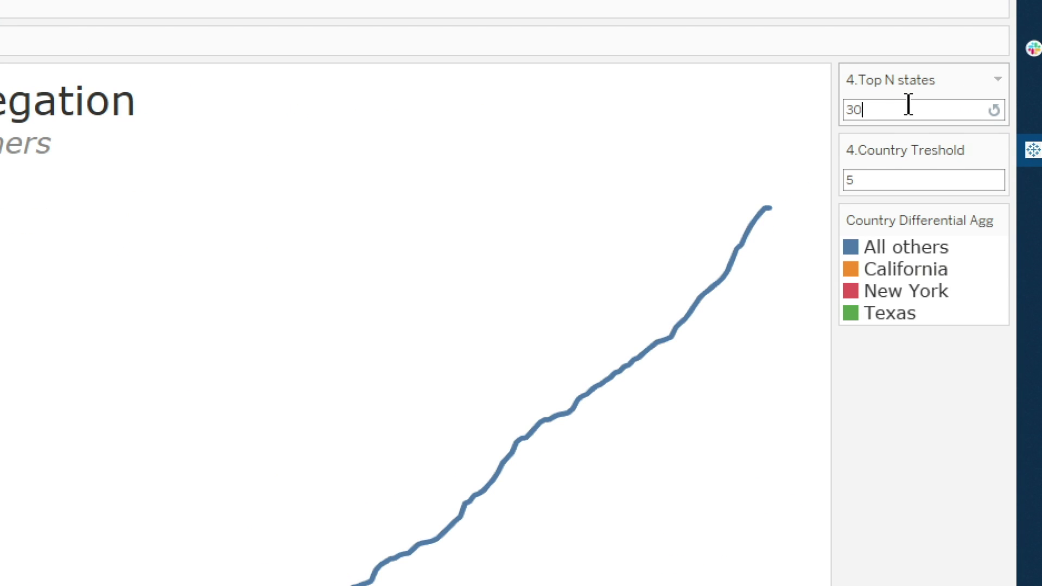
pyautogui.press('Return')
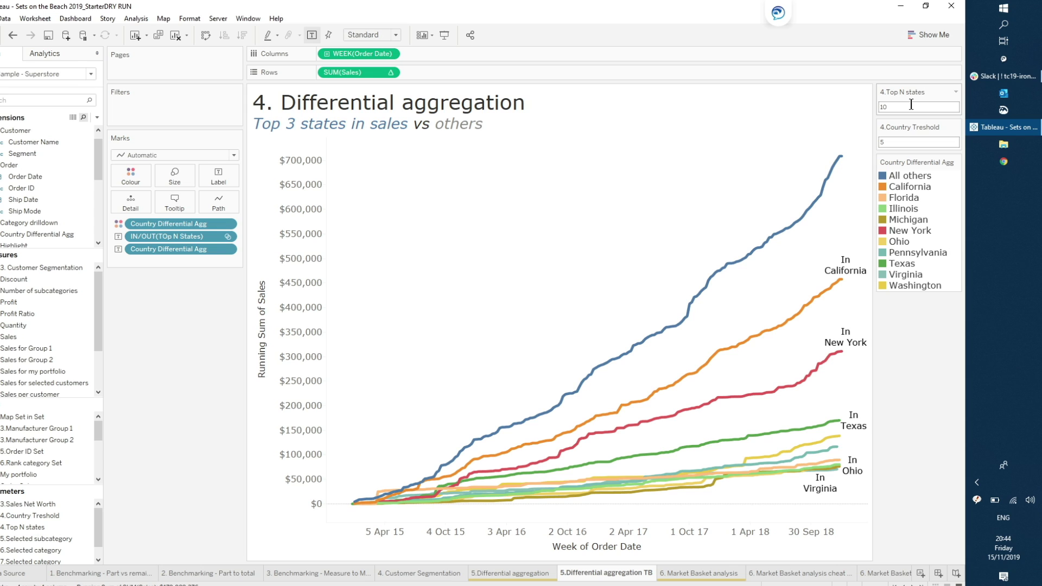
# - Start another calculated field with its editor moved clear of the parameters, and open its formula with a braced COUNTD function
pyautogui.click(97, 117)
pyautogui.click(80, 131)
pyautogui.moveTo(224, 153); pyautogui.dragTo(229, 284)
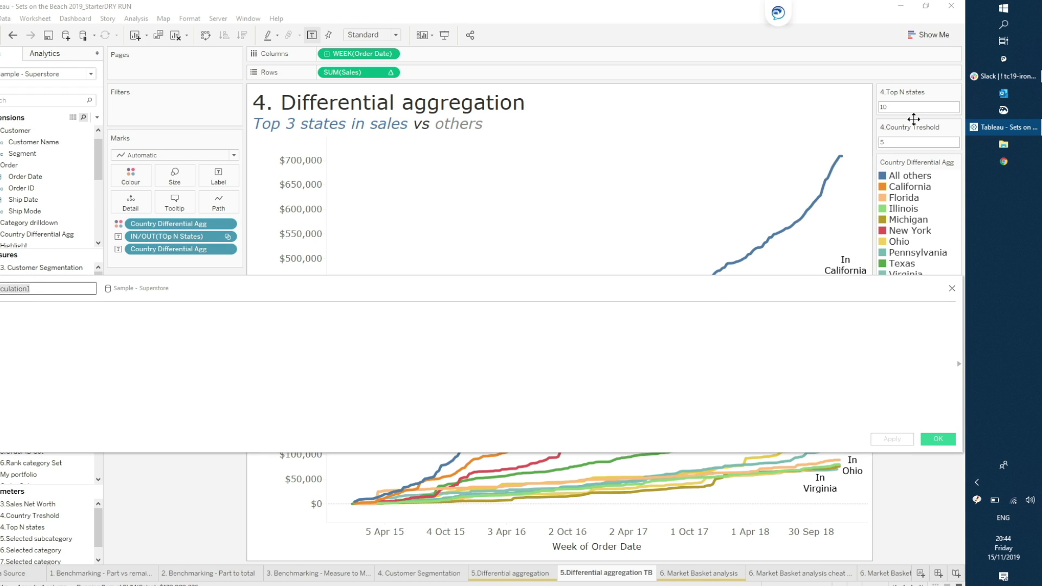
pyautogui.click(237, 344)
pyautogui.click(238, 344)
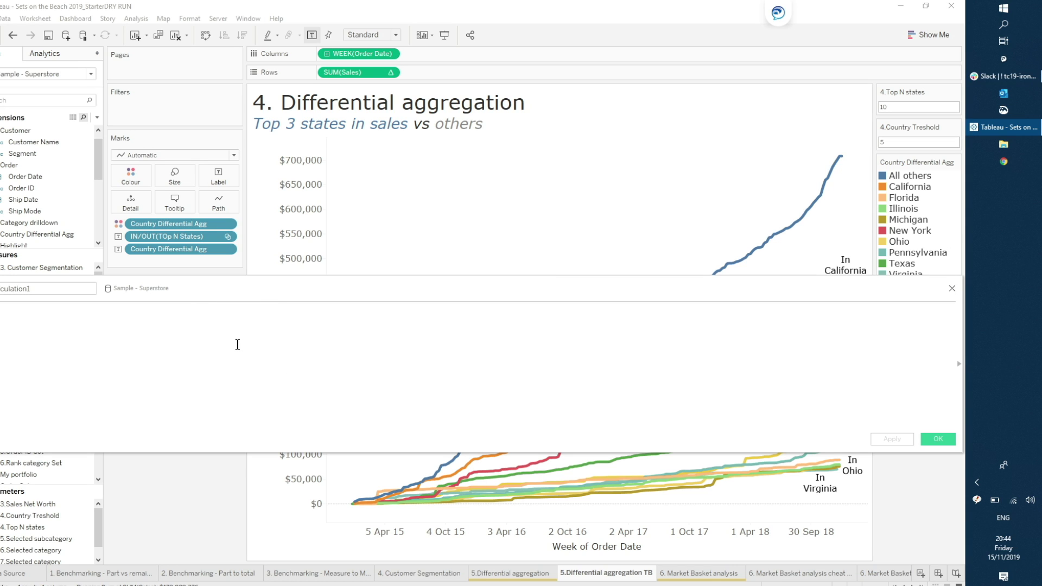
pyautogui.write('countd')
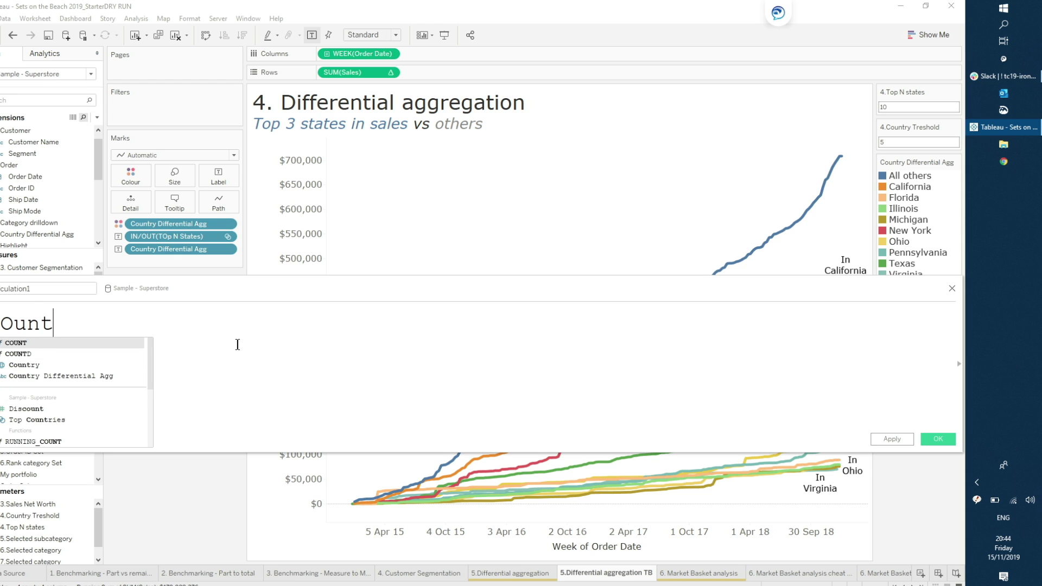
pyautogui.press('Return')
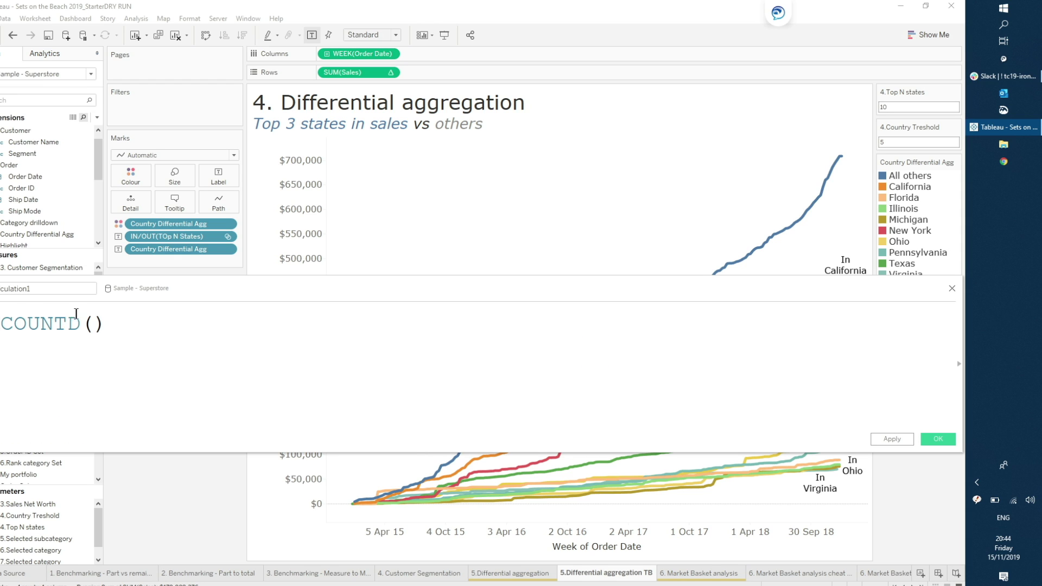
pyautogui.click(94, 324)
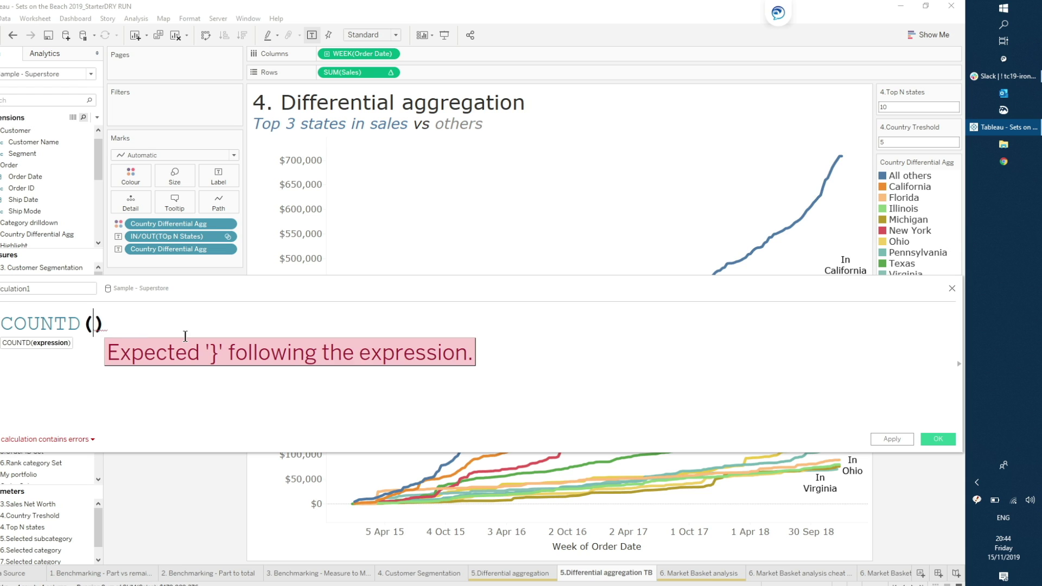
# - Inside the COUNTD function, enter the condition if [TOp N States]
pyautogui.write('if st')
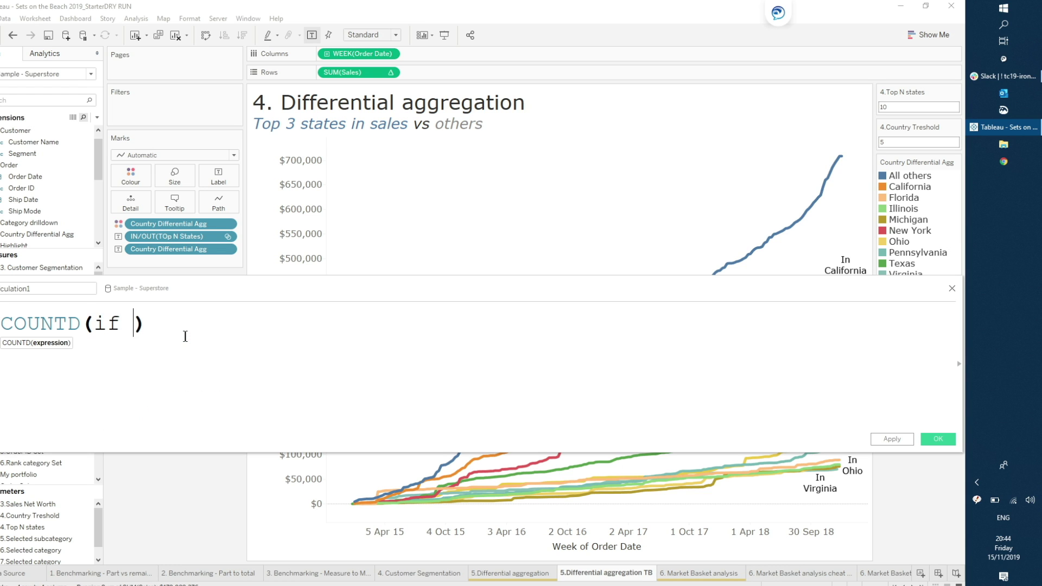
pyautogui.press('BackSpace')
pyautogui.press('BackSpace')
pyautogui.write('top')
pyautogui.press('Down')
pyautogui.press('Down')
pyautogui.press('Down')
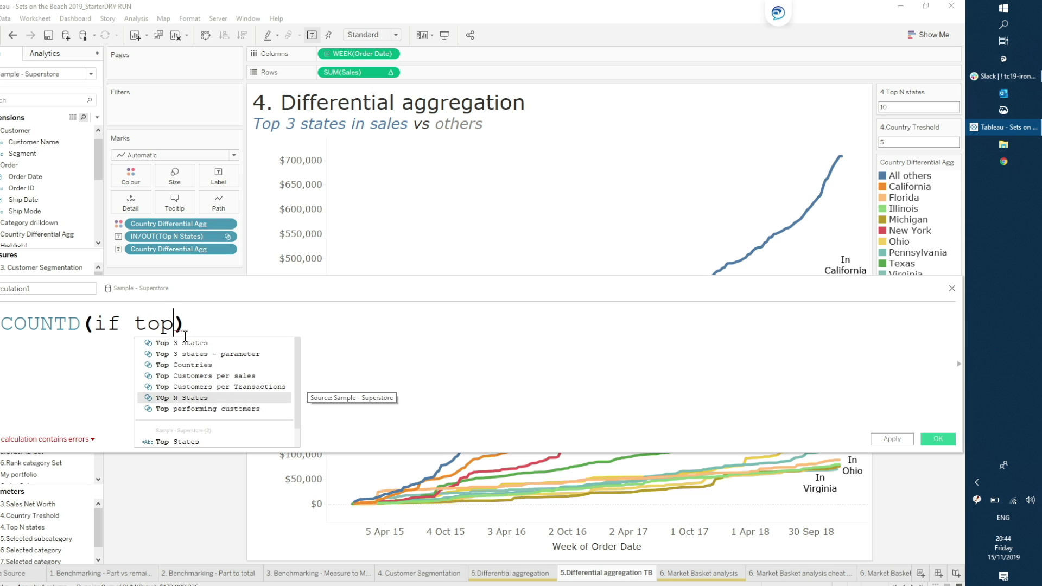
pyautogui.press('Return')
# - Complete the distinct-count expression with then [State] end, closing its parenthesis and brace
pyautogui.write('t')
pyautogui.press('BackSpace')
pyautogui.press('BackSpace')
pyautogui.write('then stat')
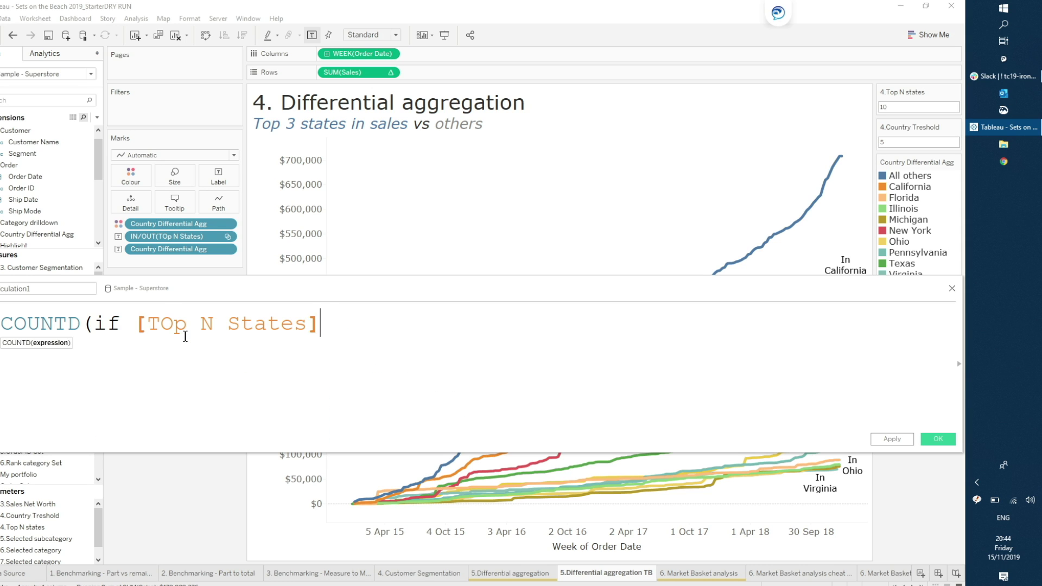
pyautogui.press('Return')
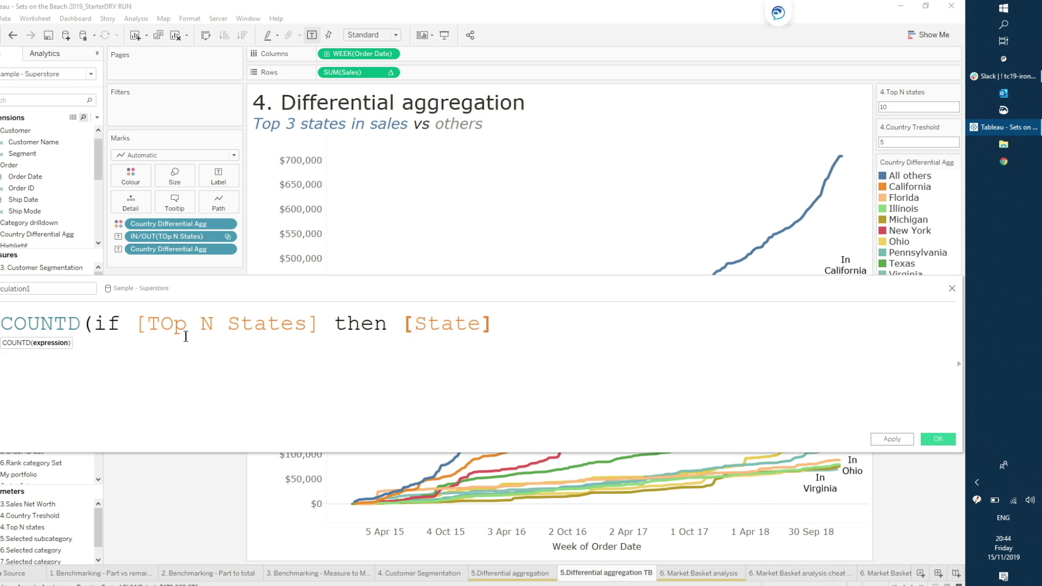
pyautogui.write('end')
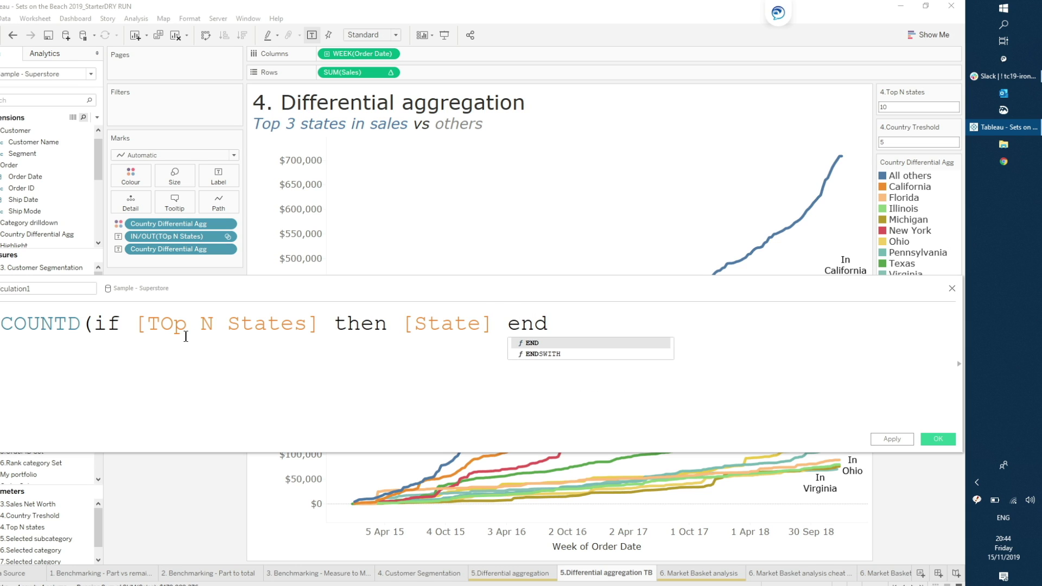
pyautogui.write(')}')
# - Try to turn the distinct-count formula into an IF condition that checks whether it is greater than [Country Differential Agg]
pyautogui.moveTo(575, 324); pyautogui.dragTo(1, 324)
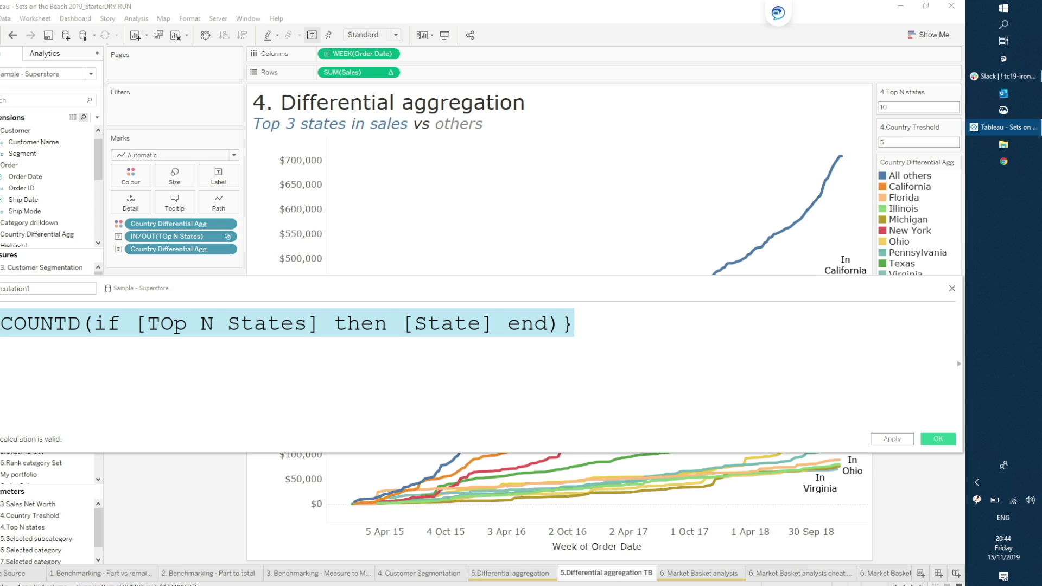
pyautogui.click(207, 388)
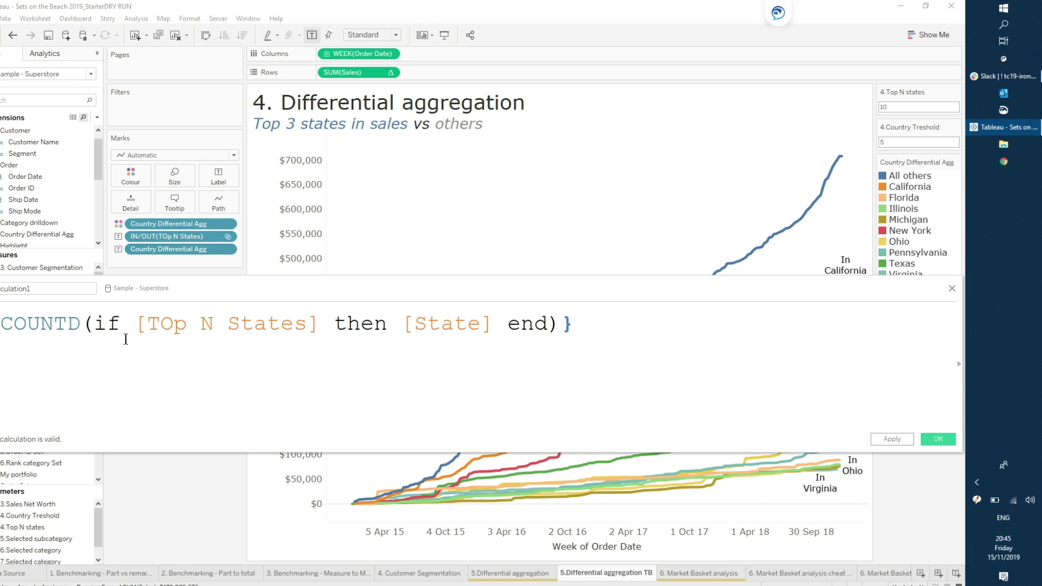
pyautogui.write('{')
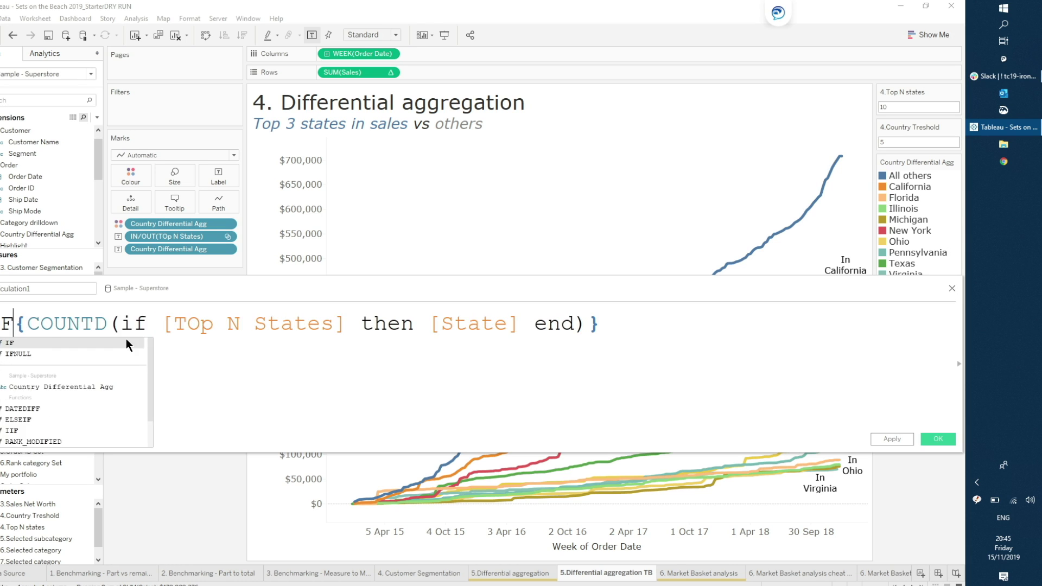
pyautogui.click(690, 345)
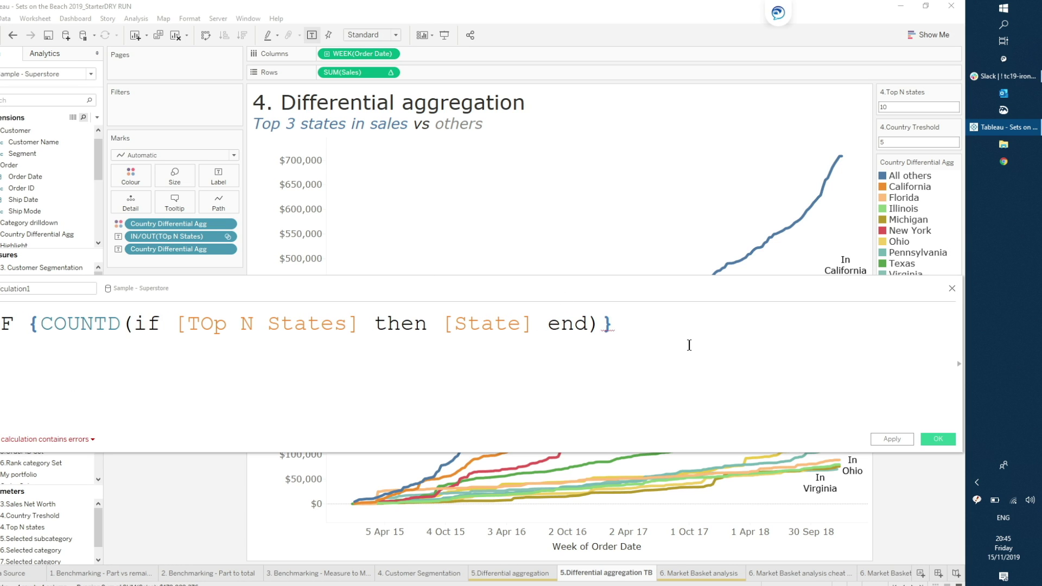
pyautogui.write('>countr')
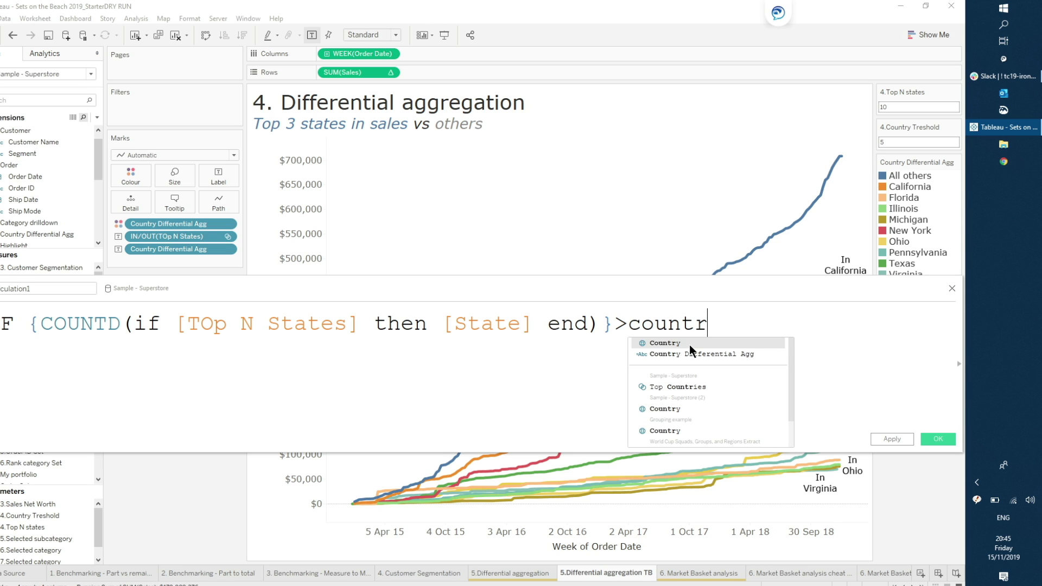
pyautogui.press('Down')
pyautogui.press('Return')
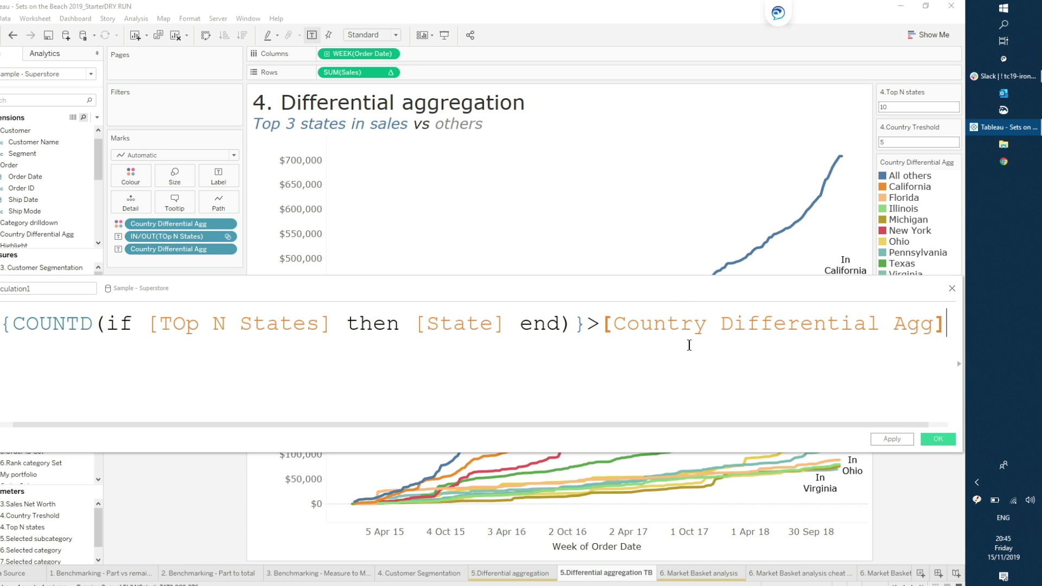
# - Add a then line below the IF condition, delete it again, and discard the unfinished calculated field
pyautogui.press('Return')
pyautogui.write('then')
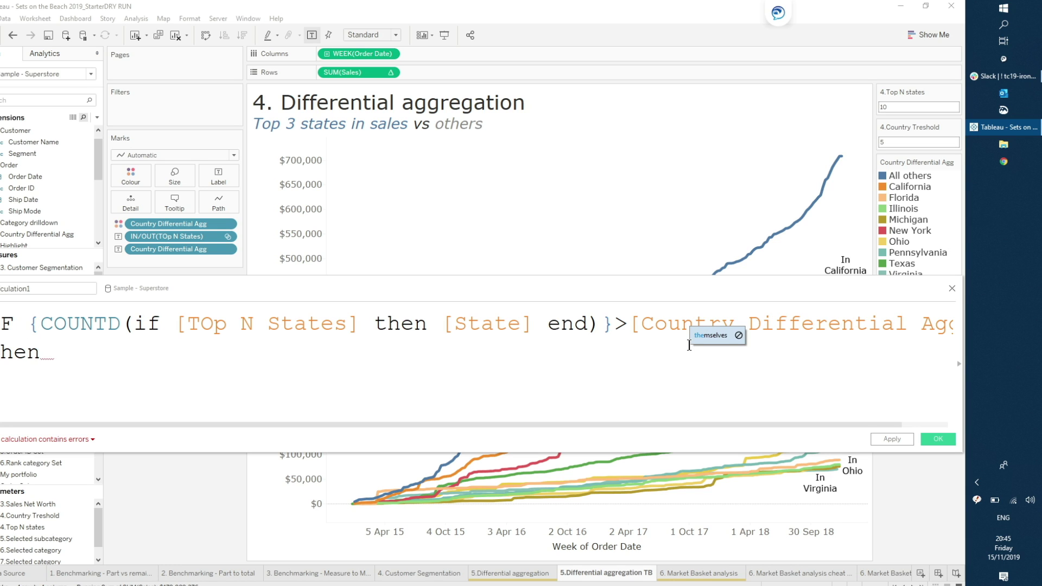
pyautogui.moveTo(690, 345); pyautogui.dragTo(523, 342)
pyautogui.doubleClick(523, 342)
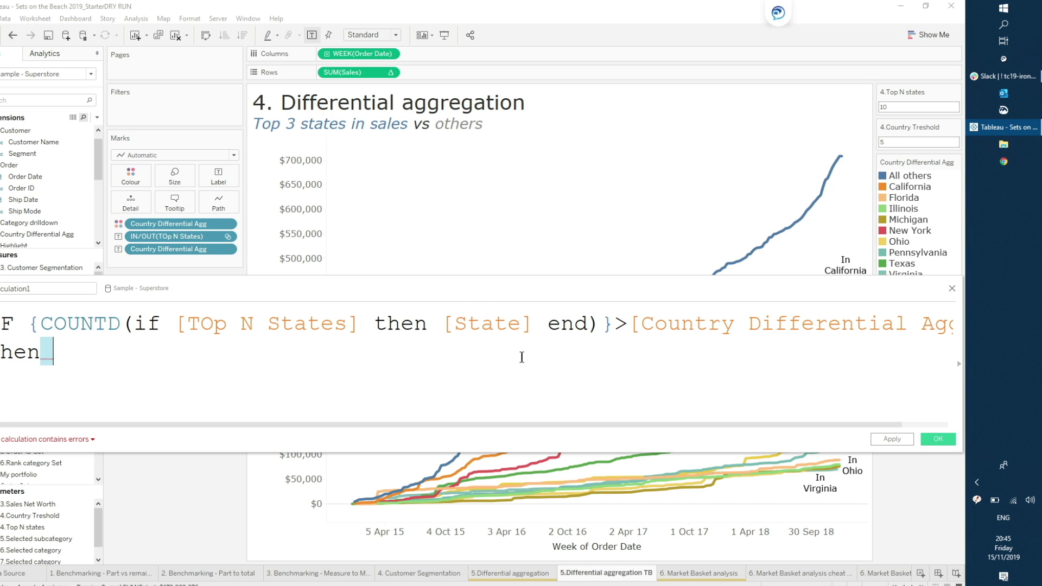
pyautogui.moveTo(506, 425); pyautogui.dragTo(540, 425)
pyautogui.click(400, 361)
pyautogui.hotkey('shift', 'Up')
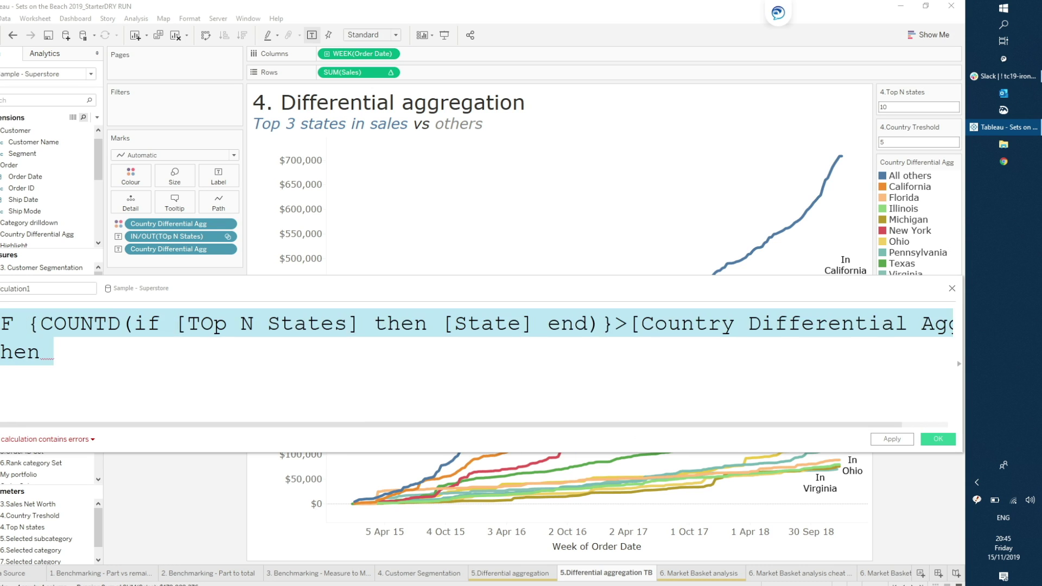
pyautogui.hotkey('shift', 'Down')
pyautogui.hotkey('shift', 'Up')
pyautogui.hotkey('shift', 'Down')
pyautogui.hotkey('shift', 'Home')
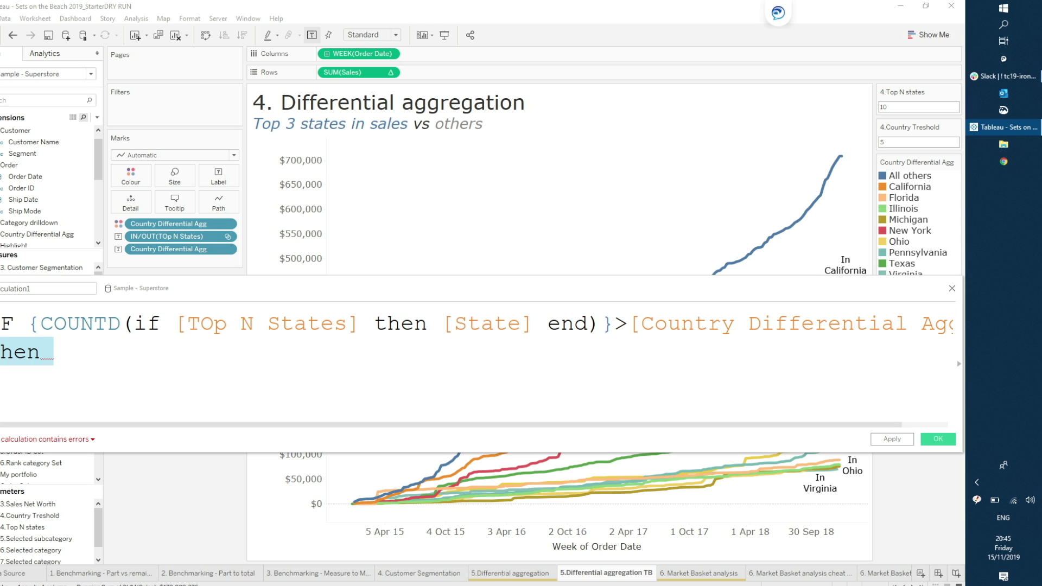
pyautogui.press('BackSpace')
pyautogui.moveTo(171, 425); pyautogui.dragTo(270, 433)
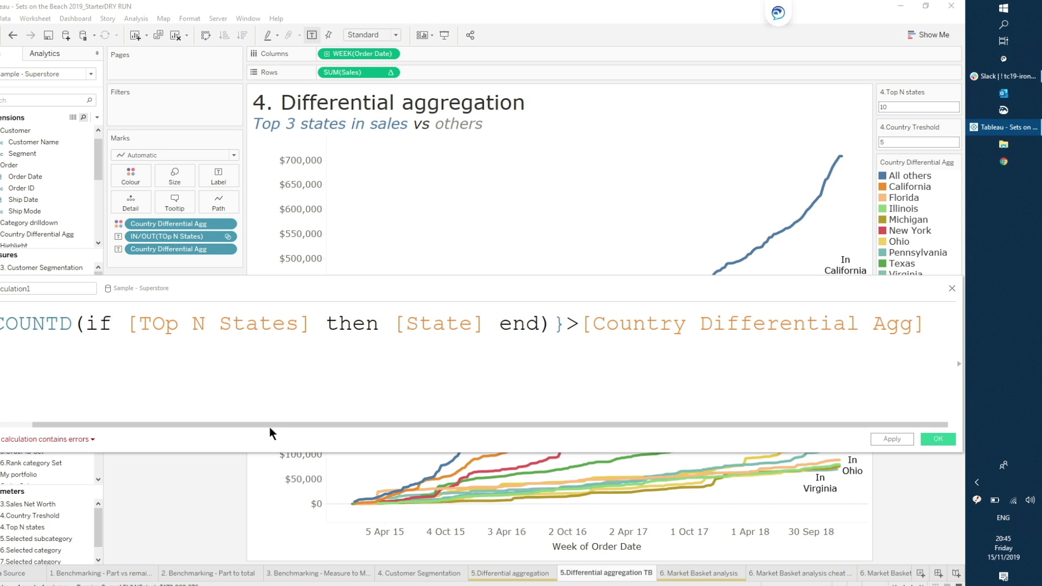
pyautogui.moveTo(928, 325); pyautogui.dragTo(3, 323)
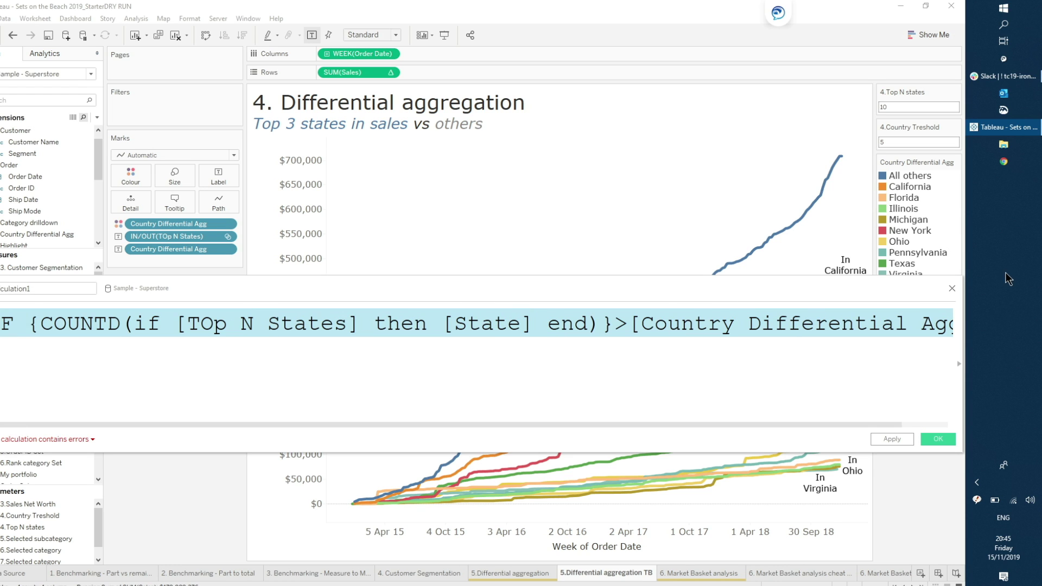
pyautogui.click(952, 289)
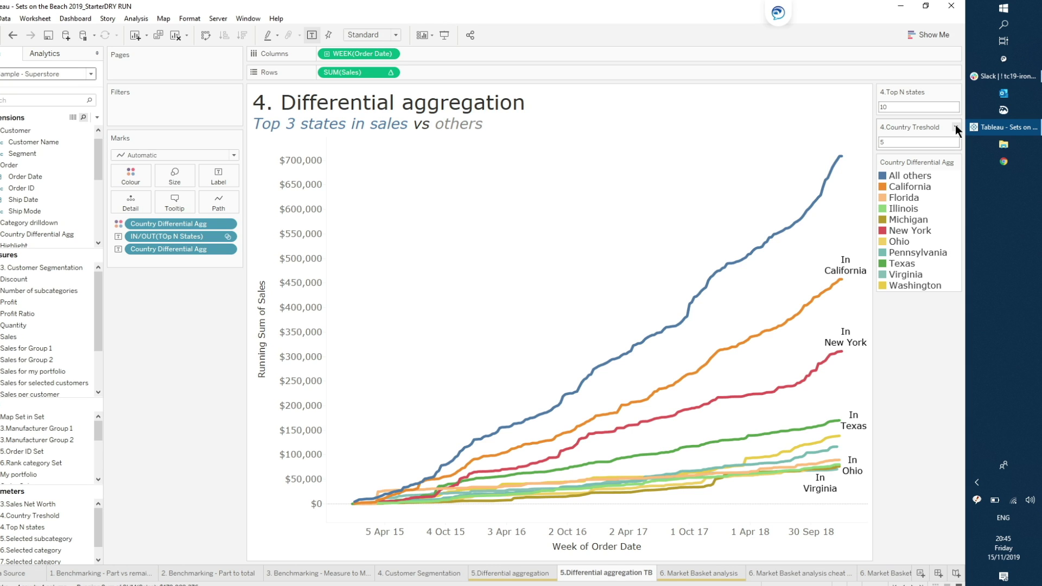
# - Open the 6. Market Basket analysis sheet and try Appliances and Bookcases for the 5.Selected subcategory parameter
pyautogui.moveTo(688, 479)
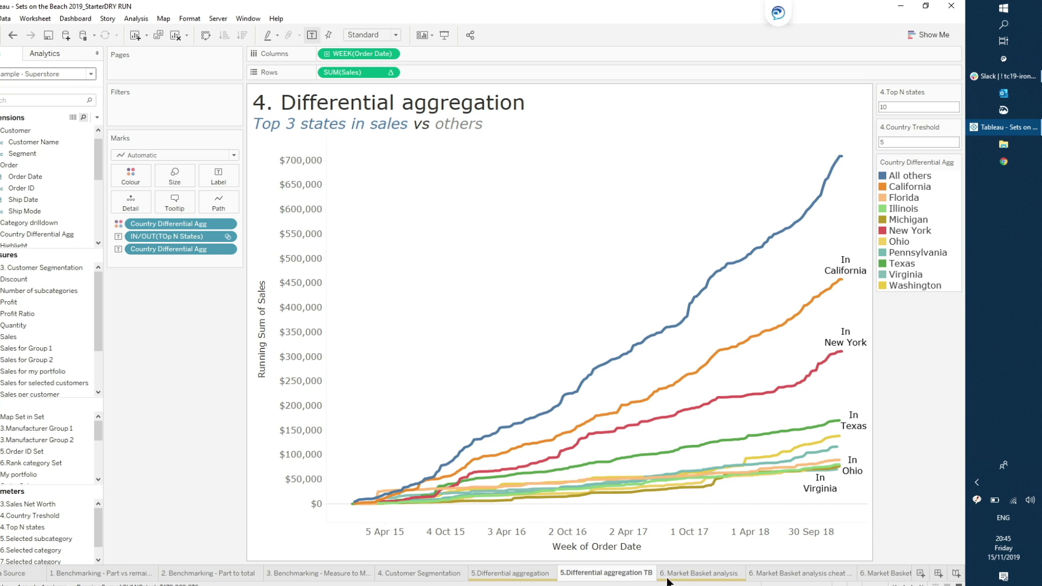
pyautogui.moveTo(671, 580)
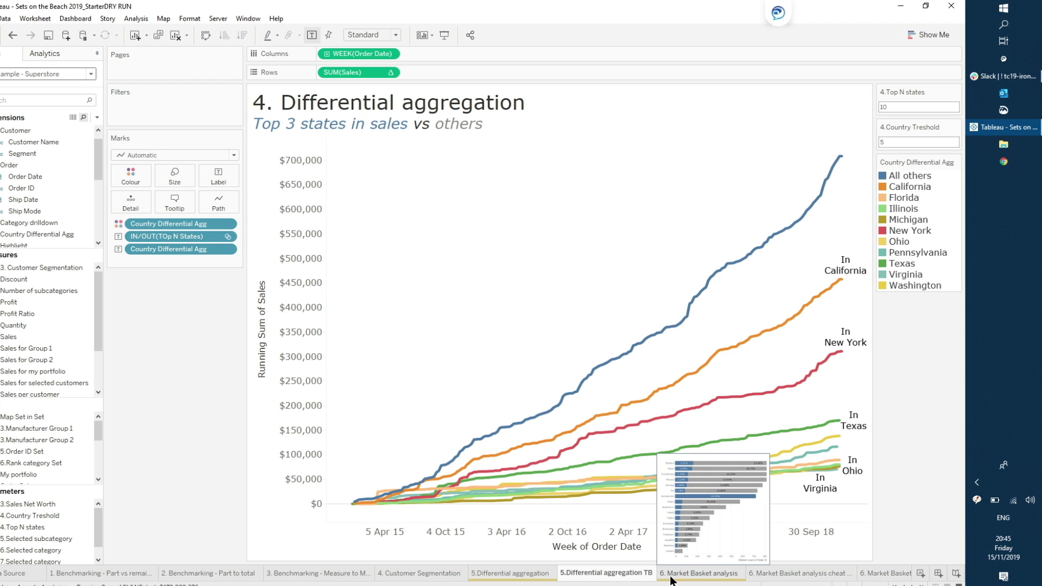
pyautogui.click(671, 577)
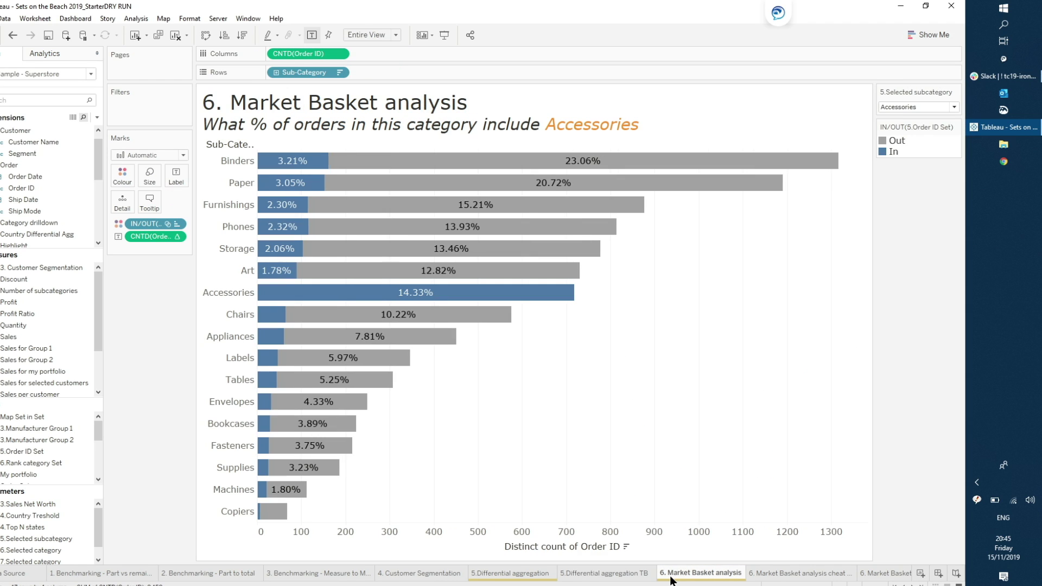
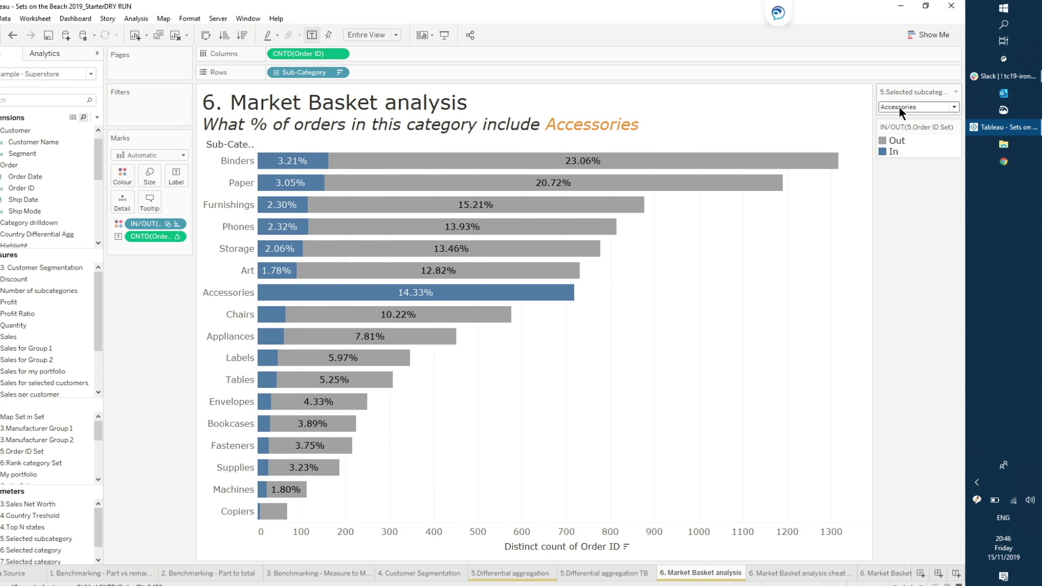
pyautogui.click(900, 107)
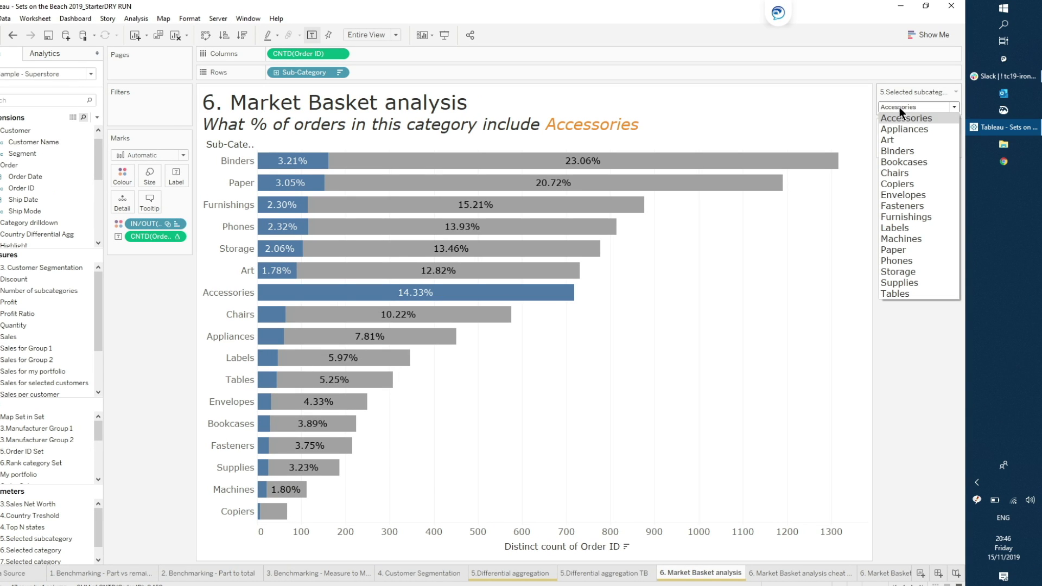
pyautogui.press('Escape')
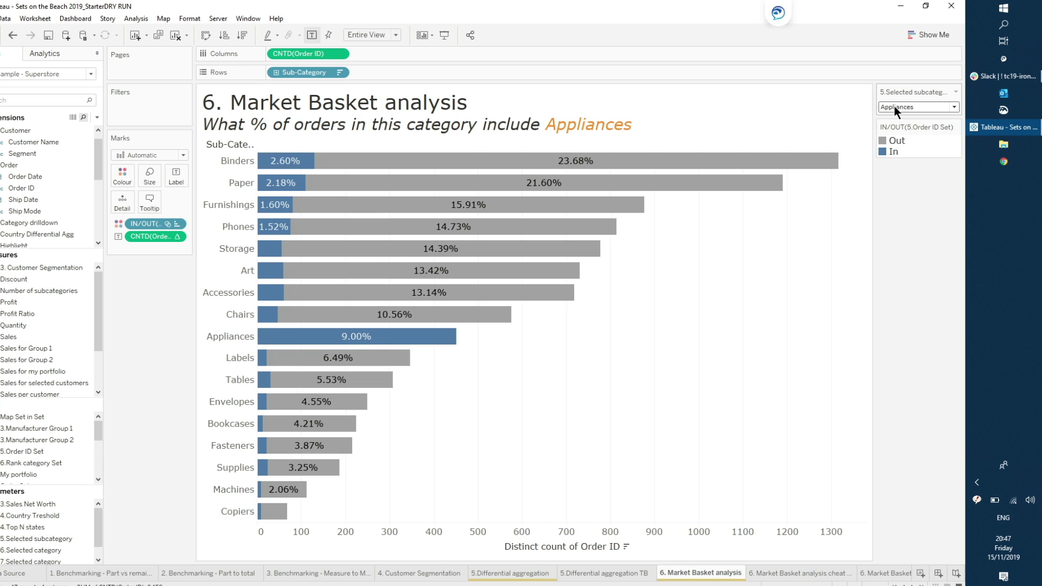
pyautogui.click(893, 106)
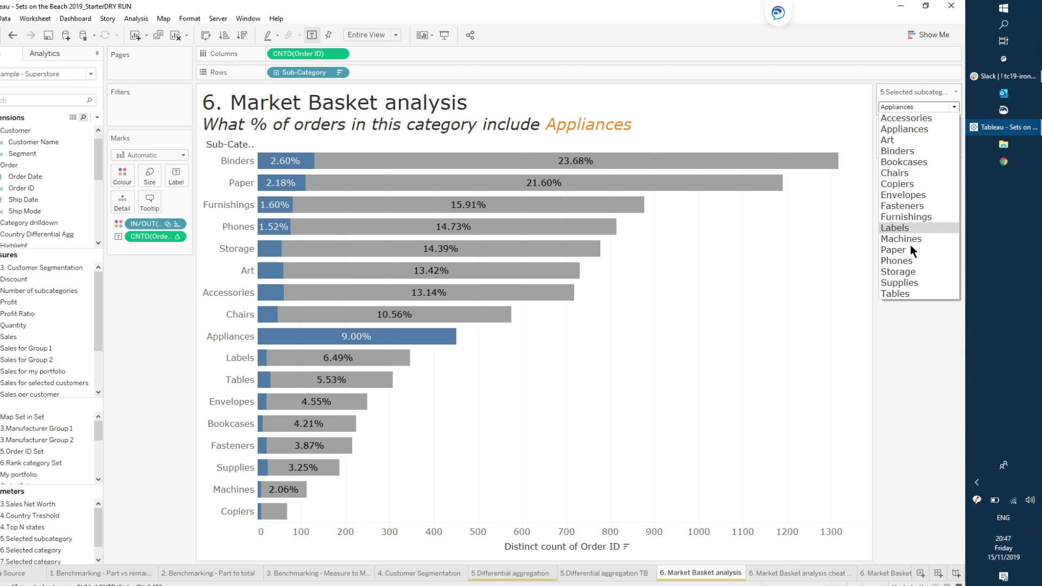
pyautogui.click(913, 162)
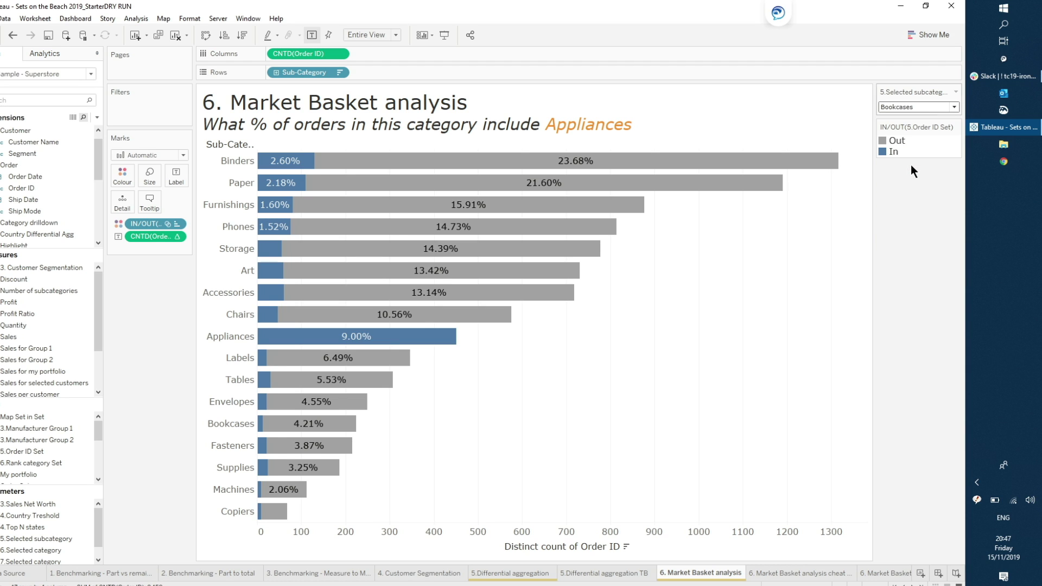
# - Make the order-count label compute its percentages within each sub-category, and set the 5.Selected subcategory parameter to Binders
pyautogui.moveTo(293, 431)
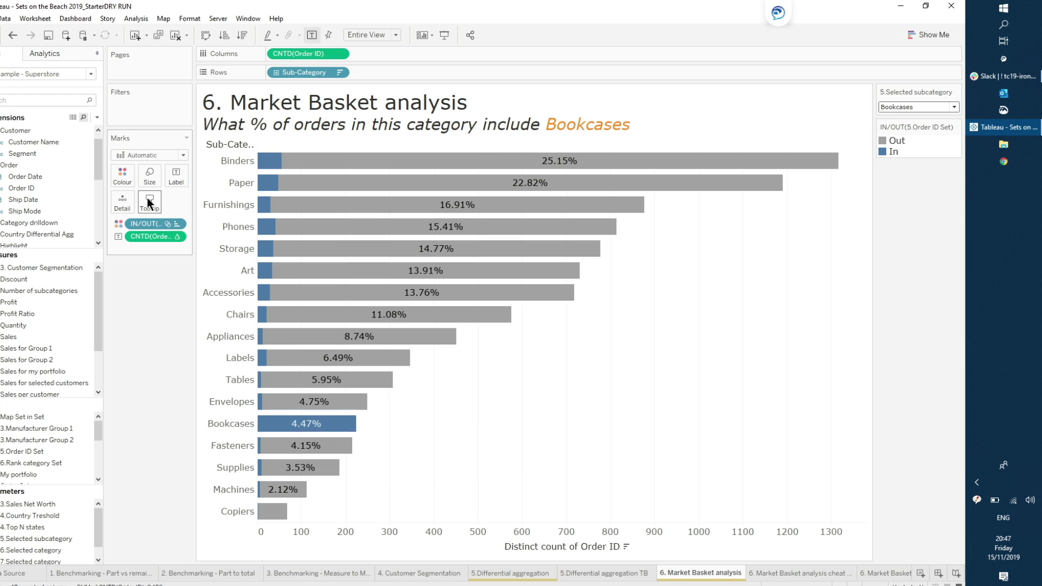
pyautogui.rightClick(145, 236)
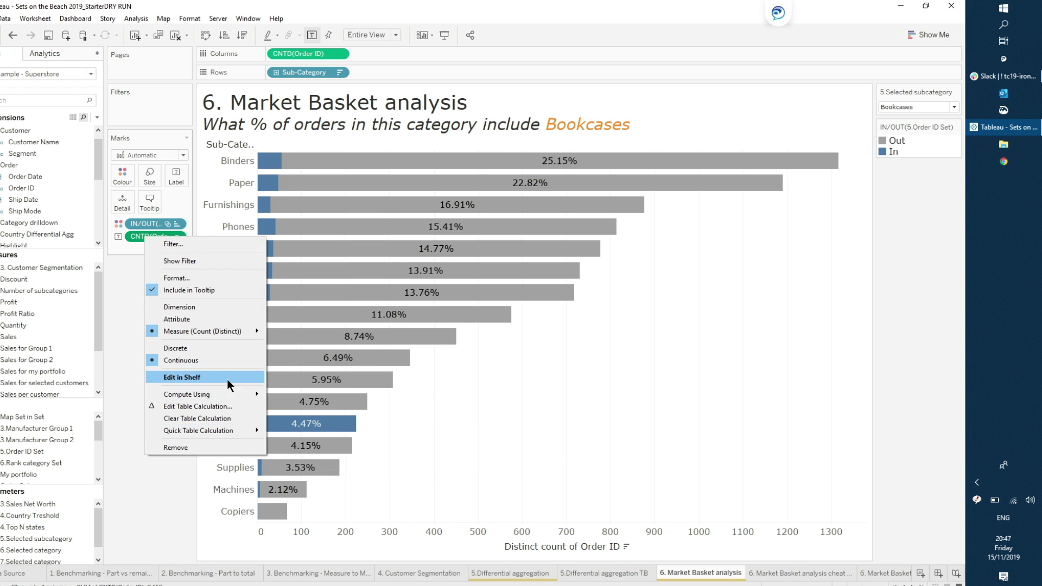
pyautogui.moveTo(222, 393)
pyautogui.click(292, 395)
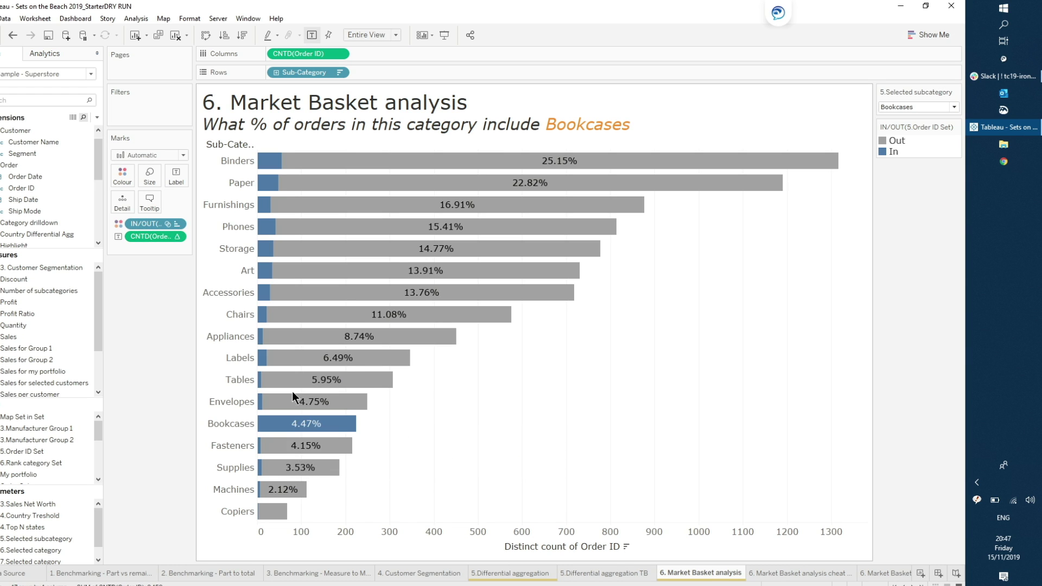
pyautogui.click(935, 107)
pyautogui.click(912, 151)
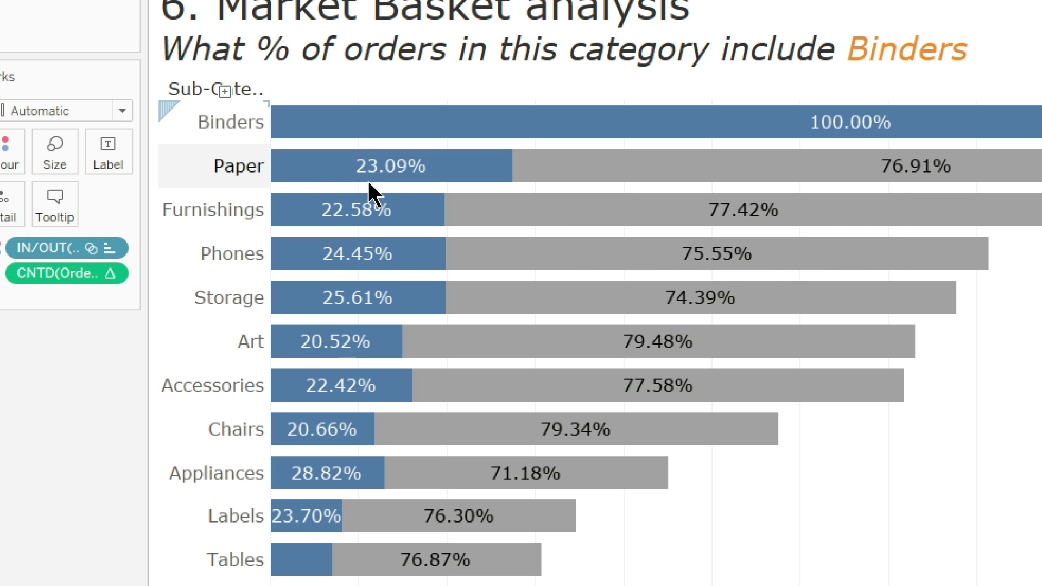
pyautogui.moveTo(374, 188)
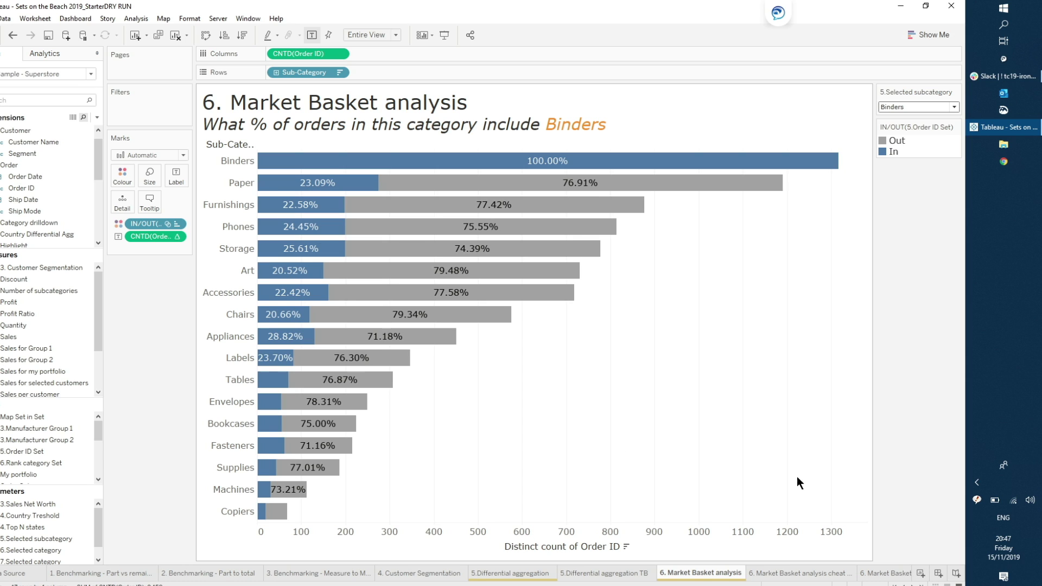
# - On the Market Basket analysis cheat sheet, search the fields for order and start creating a set from Order ID
pyautogui.click(813, 576)
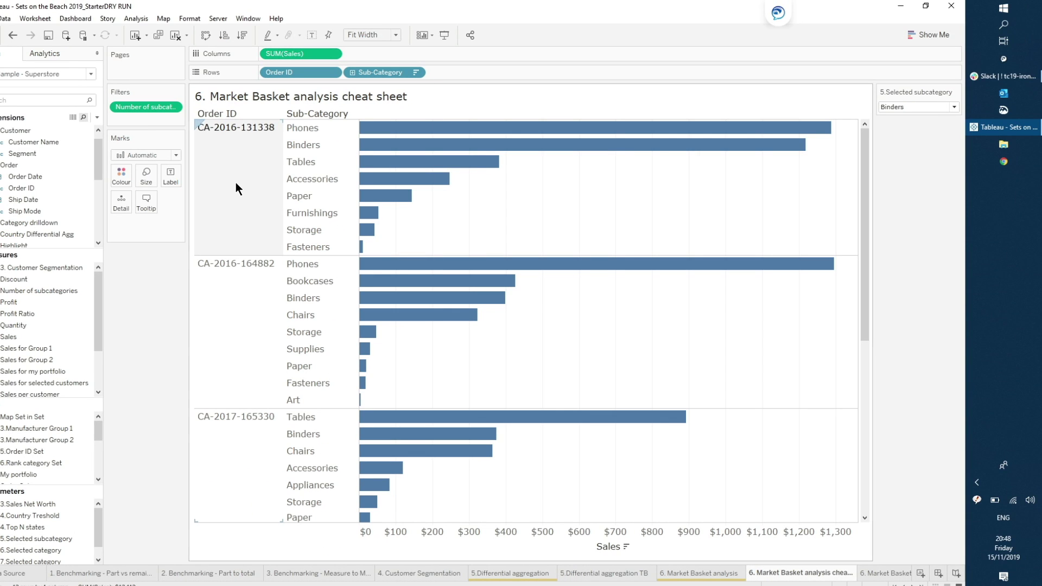
pyautogui.click(96, 117)
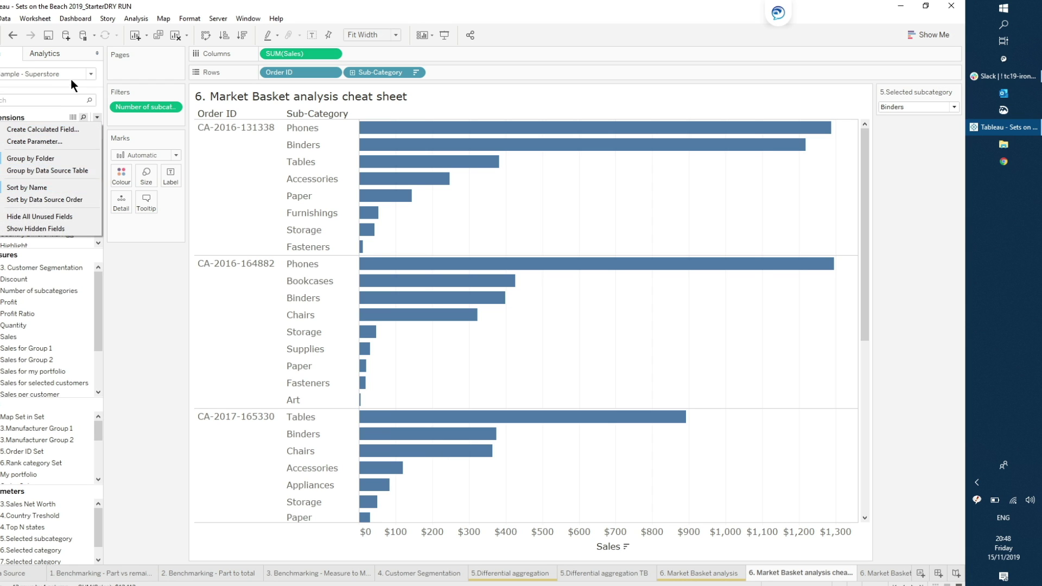
pyautogui.click(61, 96)
pyautogui.write('order')
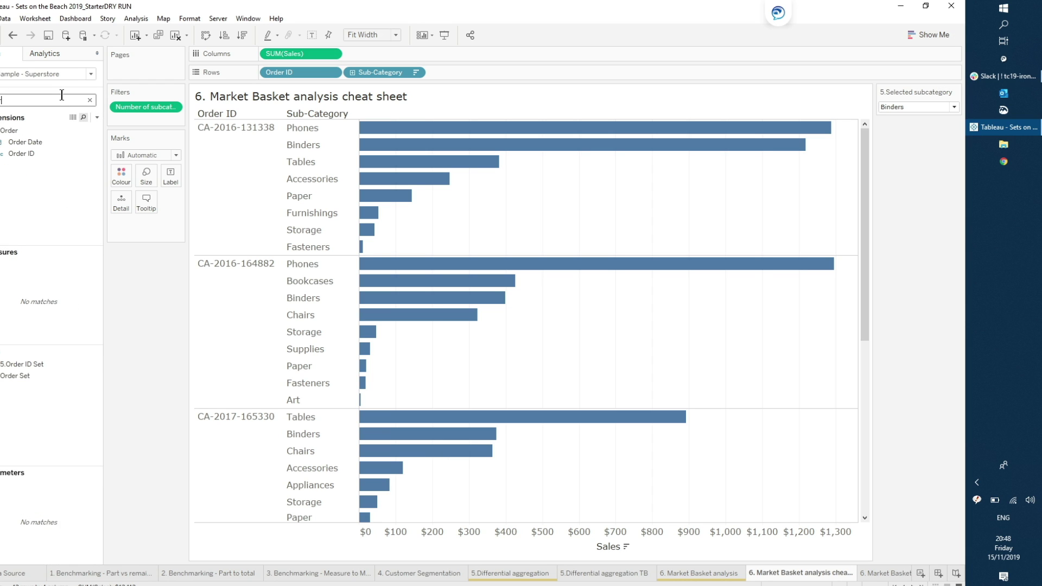
pyautogui.rightClick(24, 152)
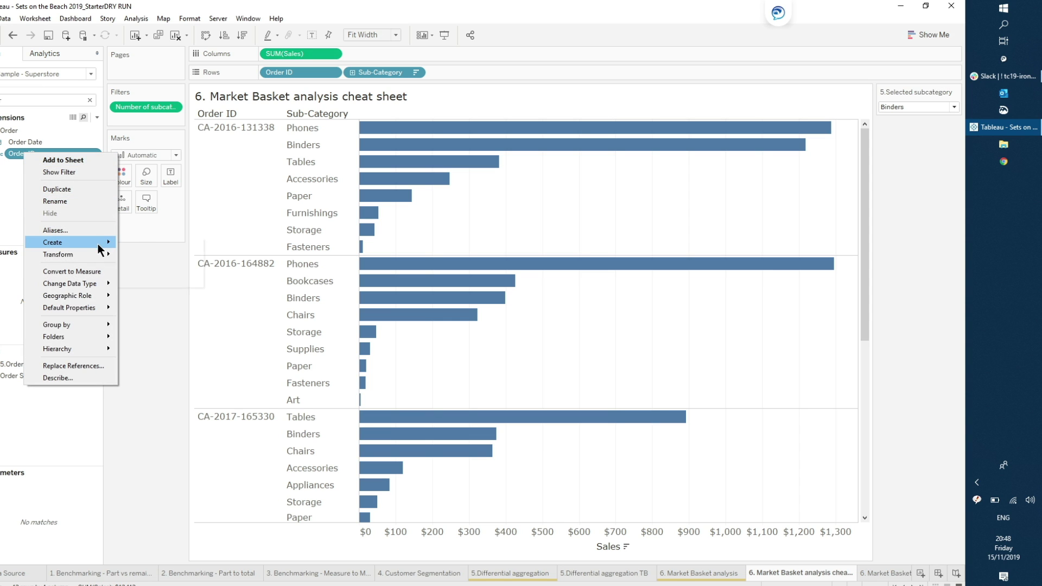
pyautogui.moveTo(100, 249)
pyautogui.click(158, 265)
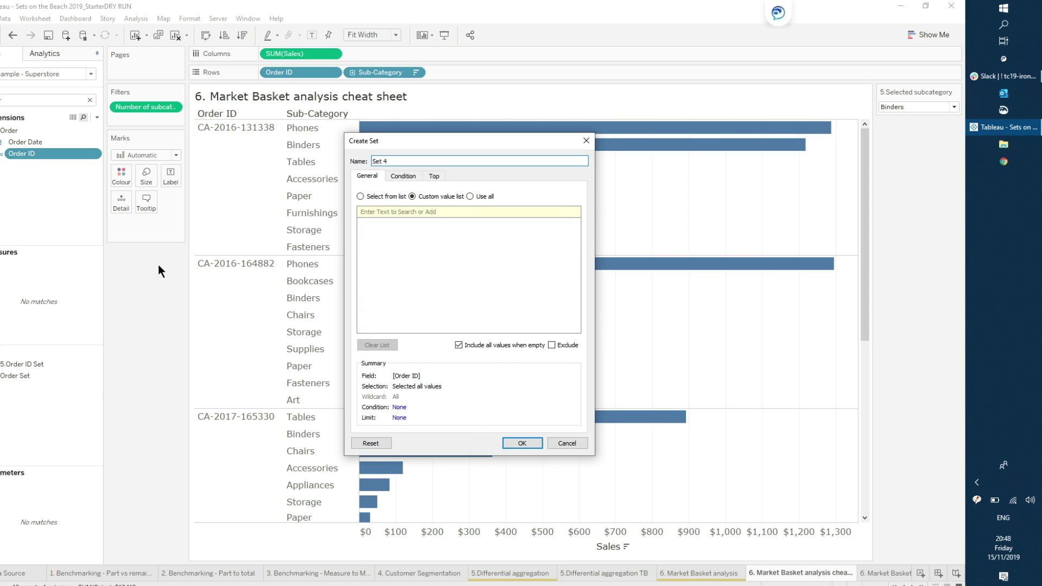
# - Name the new Order ID set Selected categororder set
pyautogui.tripleClick(399, 163)
pyautogui.write('Sele')
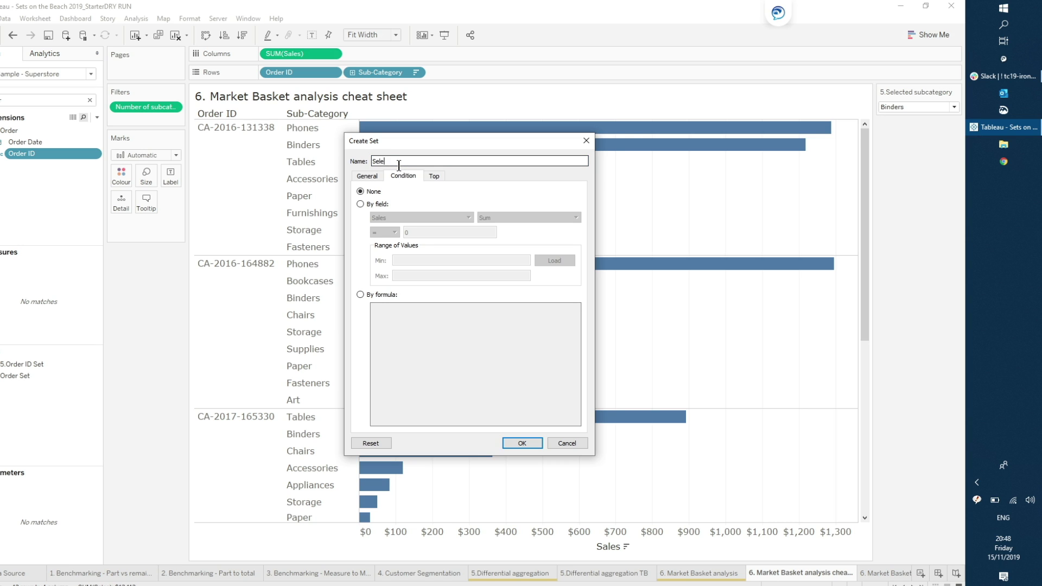
pyautogui.write('cted cato')
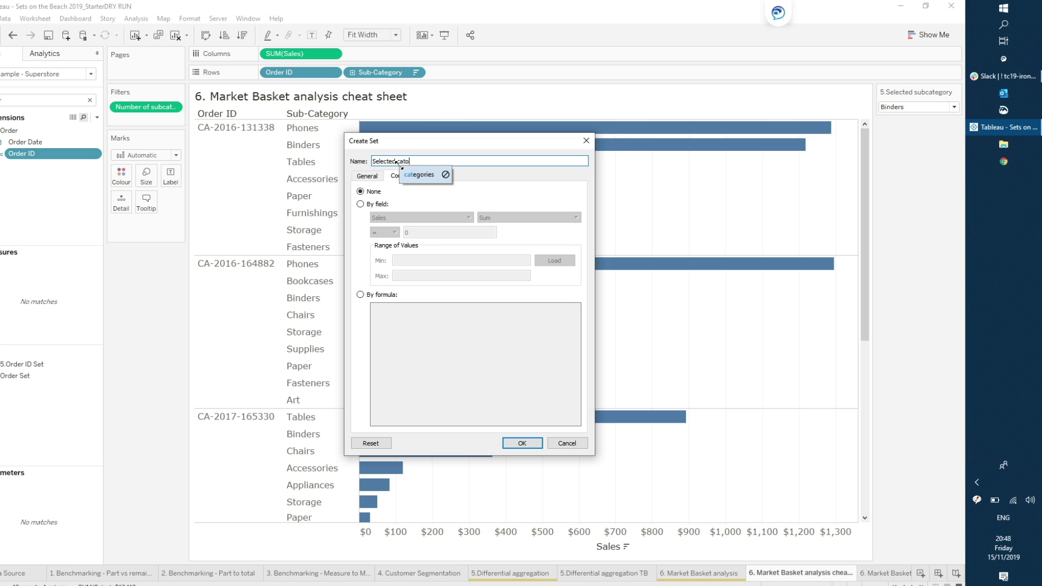
pyautogui.press('BackSpace')
pyautogui.write('egoryo')
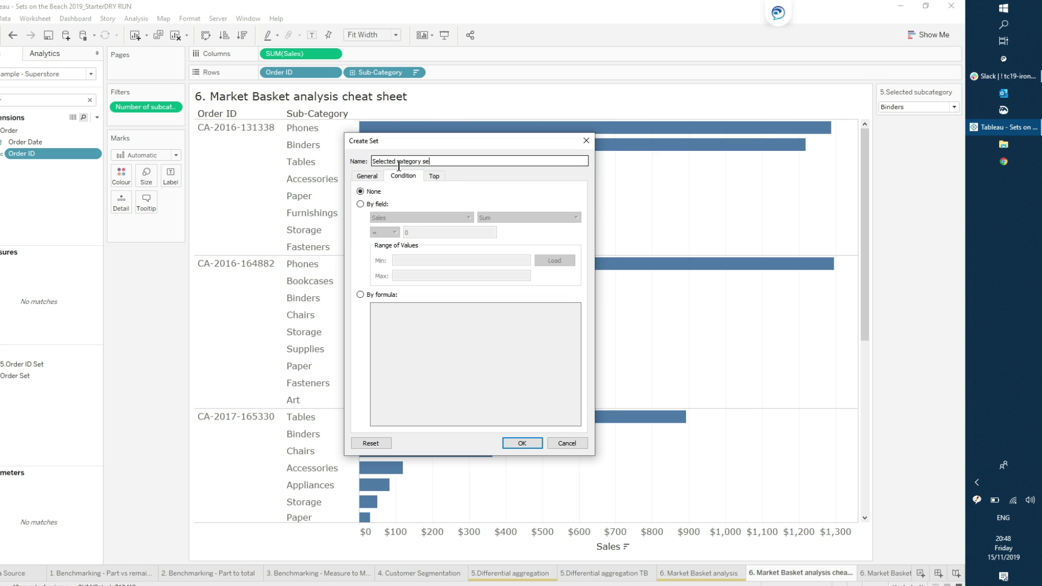
pyautogui.write('rder')
pyautogui.press('BackSpace')
pyautogui.press('BackSpace')
pyautogui.press('BackSpace')
pyautogui.press('BackSpace')
pyautogui.press('BackSpace')
pyautogui.press('BackSpace')
pyautogui.press('BackSpace')
pyautogui.write('or')
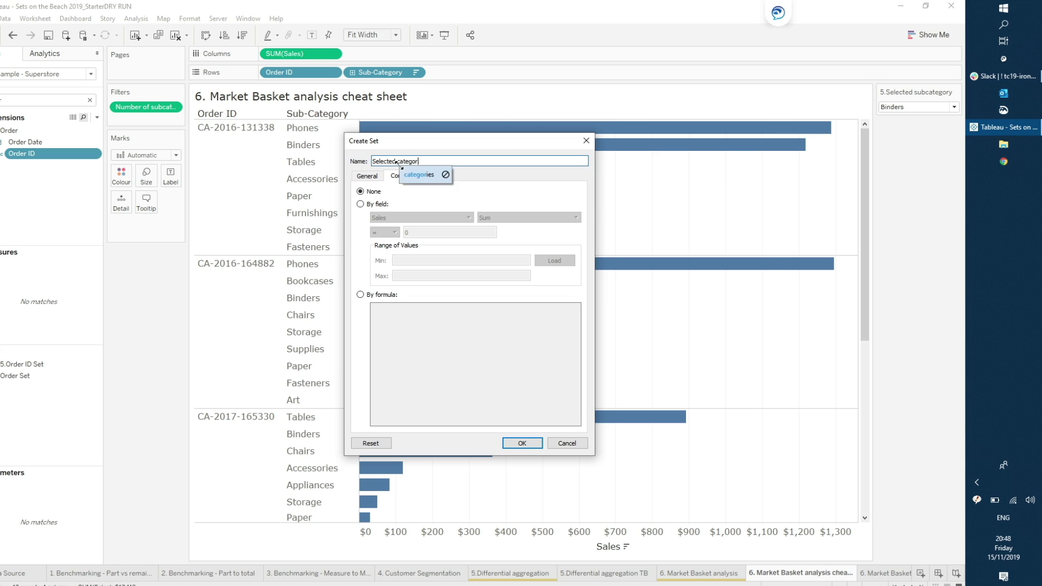
pyautogui.write('der set')
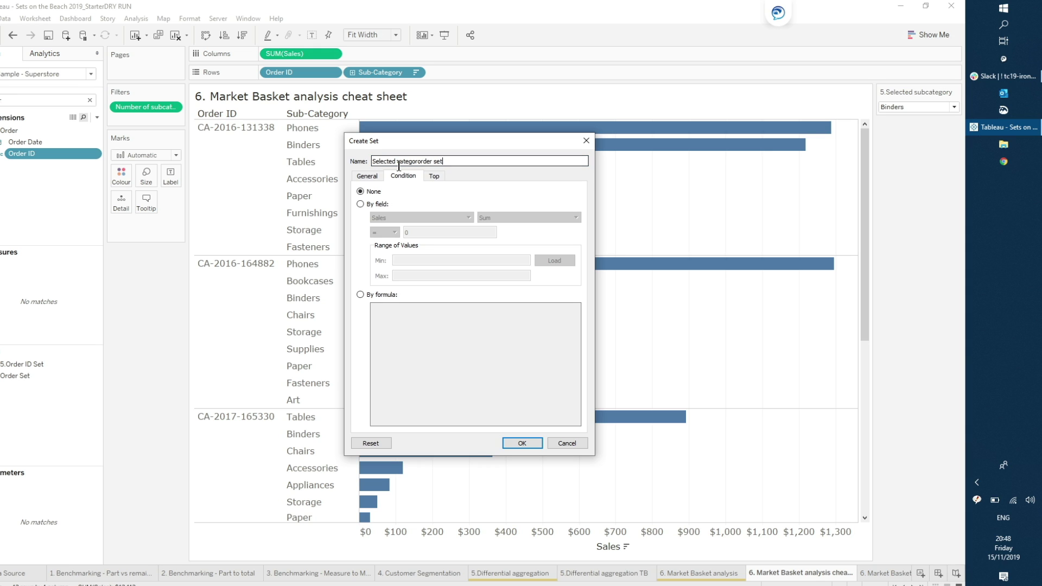
# - Define the set's condition by formula as [Category]=[5.Selected subcategory]
pyautogui.click(368, 294)
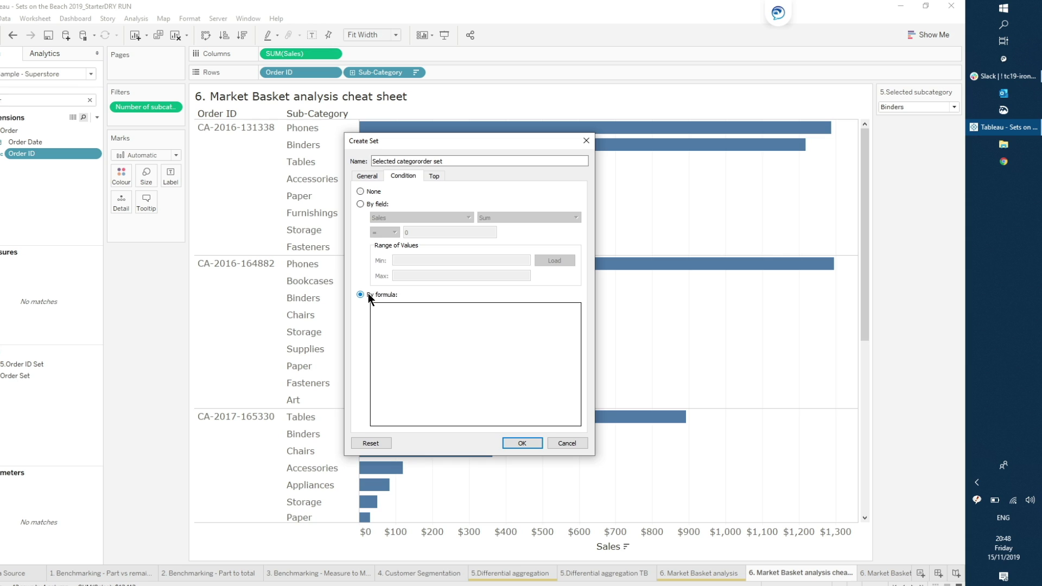
pyautogui.click(421, 335)
pyautogui.write('cate')
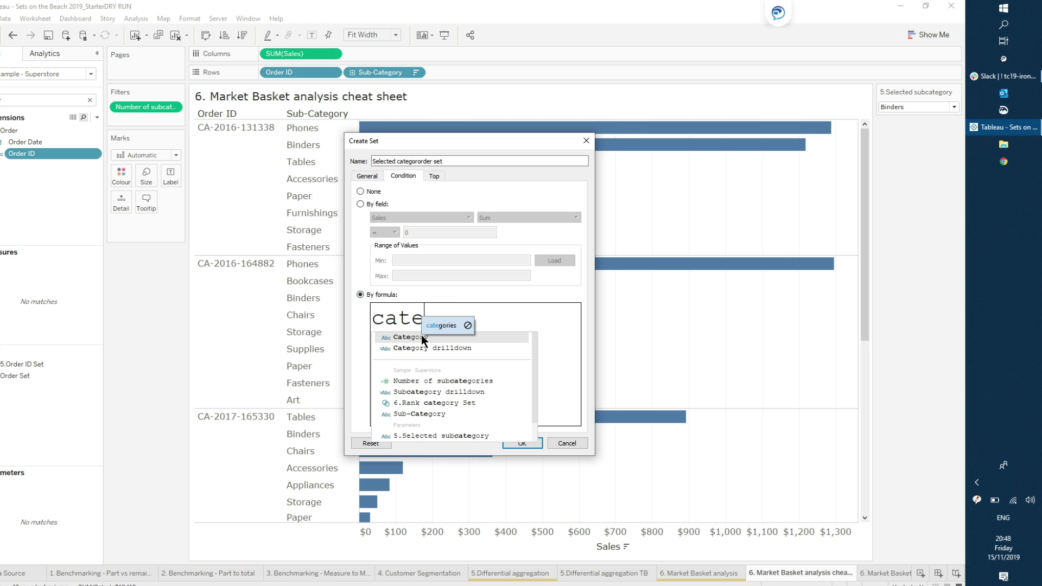
pyautogui.click(421, 337)
pyautogui.write('=')
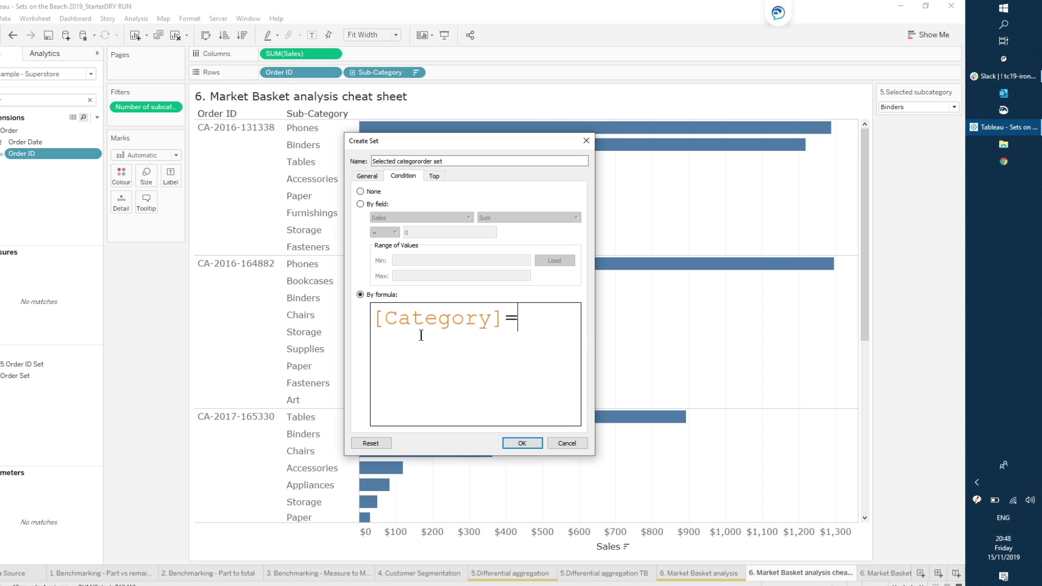
pyautogui.write('bi')
pyautogui.press('BackSpace')
pyautogui.press('BackSpace')
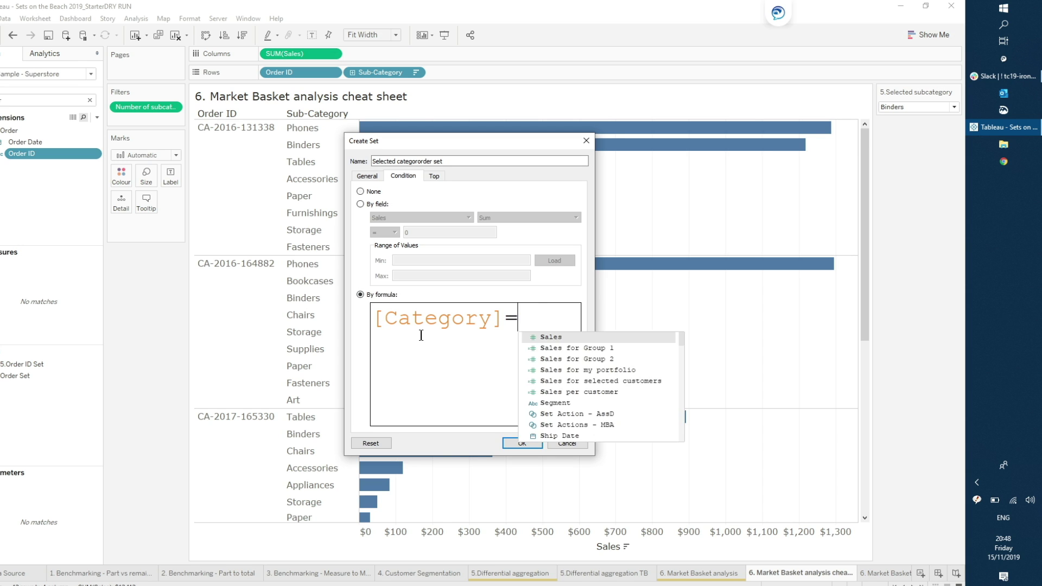
pyautogui.write('selec')
pyautogui.press('BackSpace')
pyautogui.press('Down')
pyautogui.press('Down')
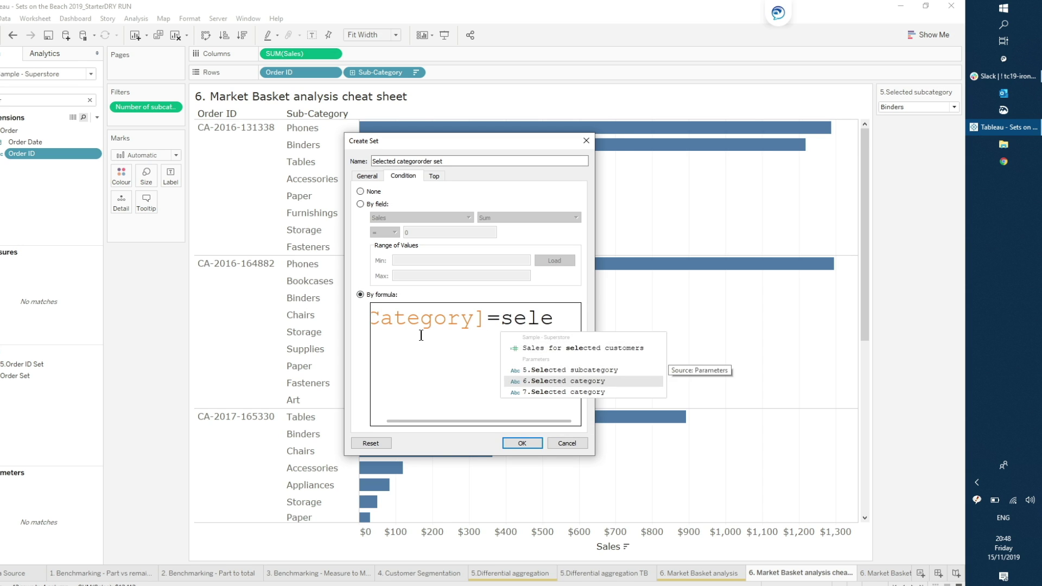
pyautogui.press('Up')
pyautogui.press('Return')
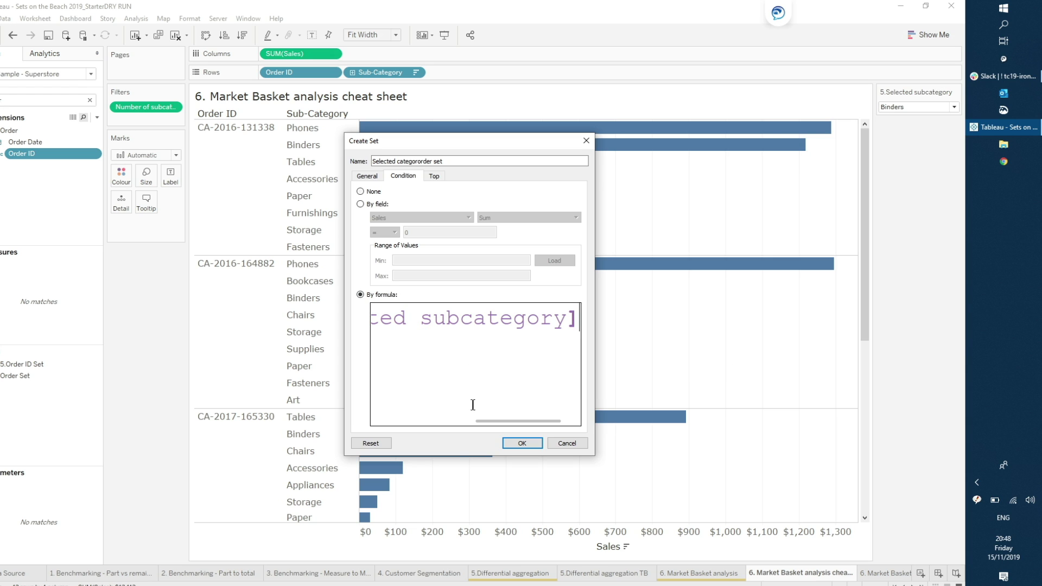
pyautogui.moveTo(493, 428); pyautogui.dragTo(370, 428)
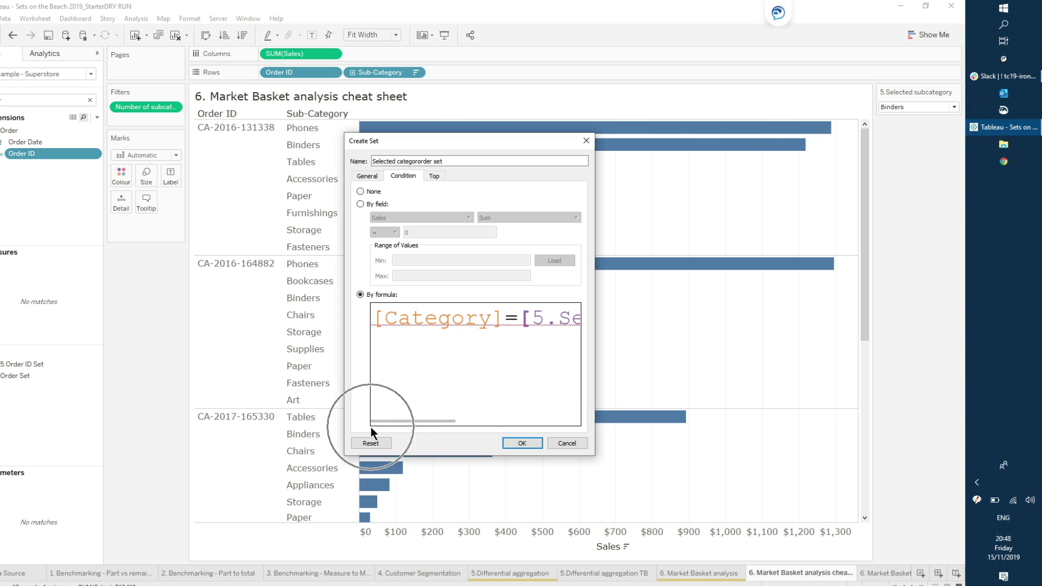
# - Wrap the whole condition formula in MAX( ) to make it an aggregate, and create the set
pyautogui.click(432, 324)
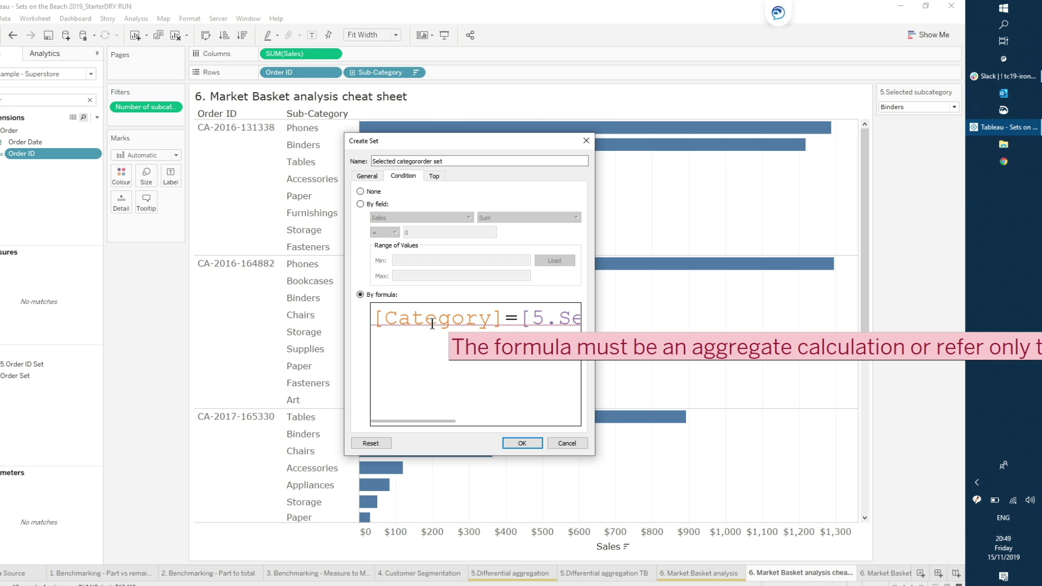
pyautogui.click(377, 317)
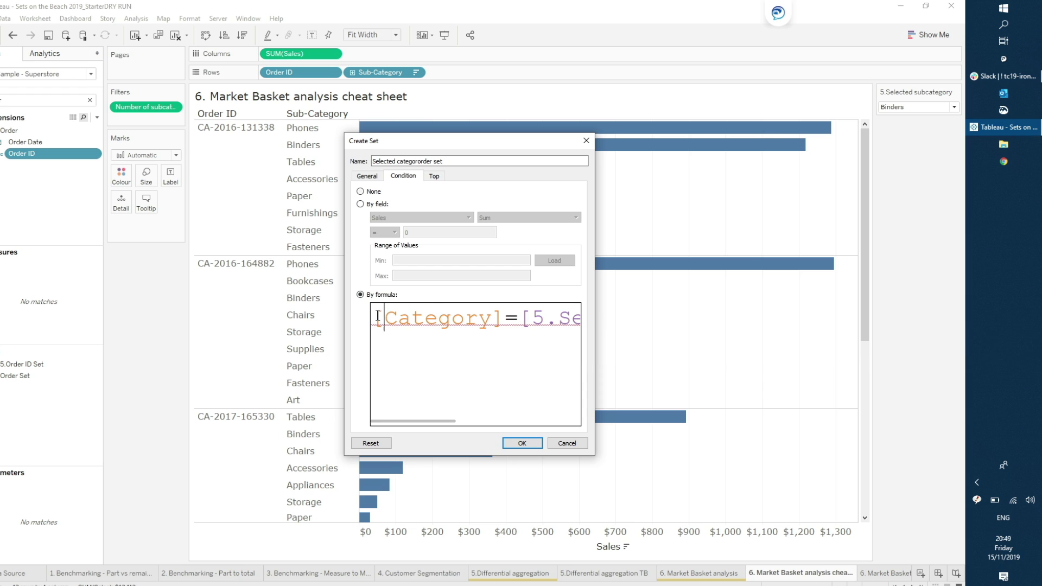
pyautogui.write('MAX(')
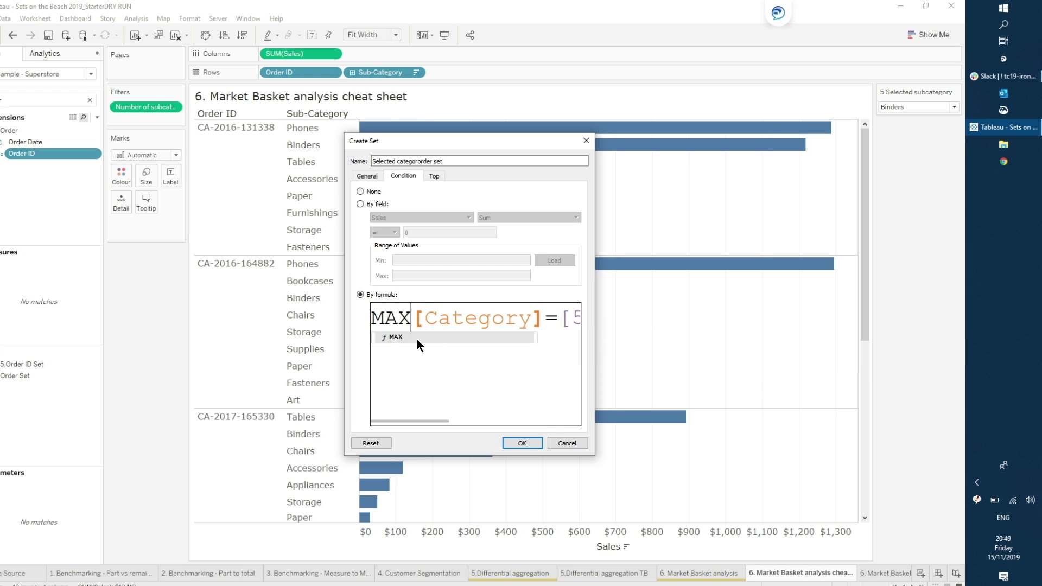
pyautogui.press('Right')
pyautogui.press('Right')
pyautogui.press('Right')
pyautogui.press('Right')
pyautogui.press('Right')
pyautogui.press('Right')
pyautogui.press('Right')
pyautogui.press('Right')
pyautogui.press('Right')
pyautogui.press('Right')
pyautogui.press('Right')
pyautogui.press('Right')
pyautogui.press('Right')
pyautogui.press('Right')
pyautogui.press('Right')
pyautogui.press('Right')
pyautogui.press('Right')
pyautogui.press('Right')
pyautogui.press('Right')
pyautogui.press('Right')
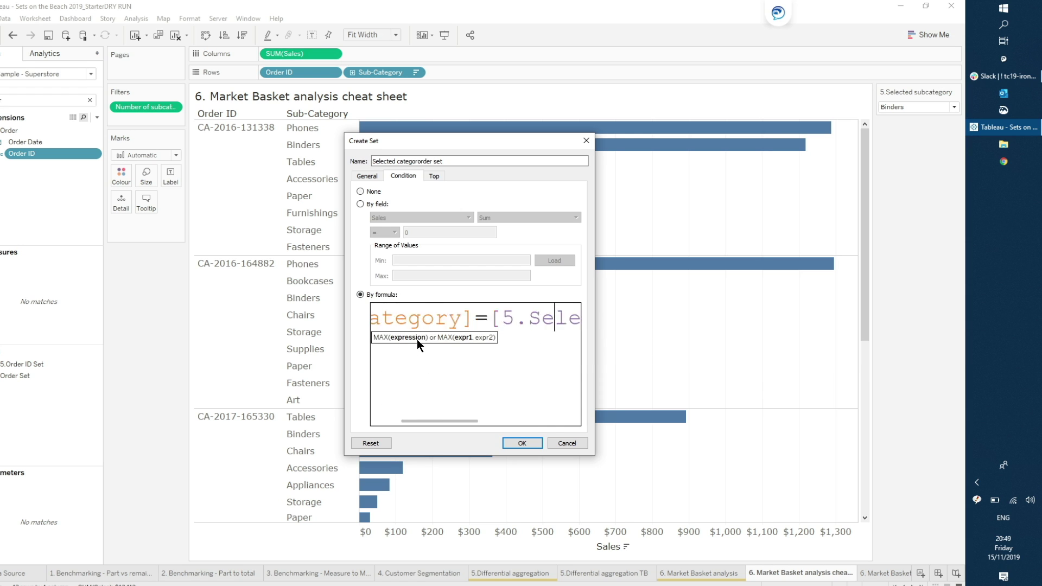
pyautogui.write(')')
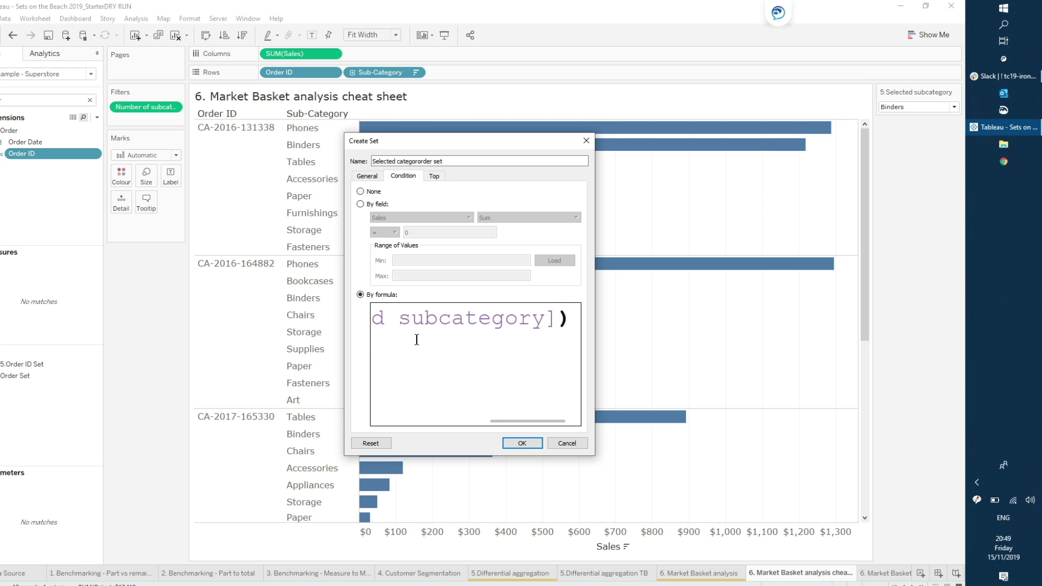
pyautogui.click(527, 443)
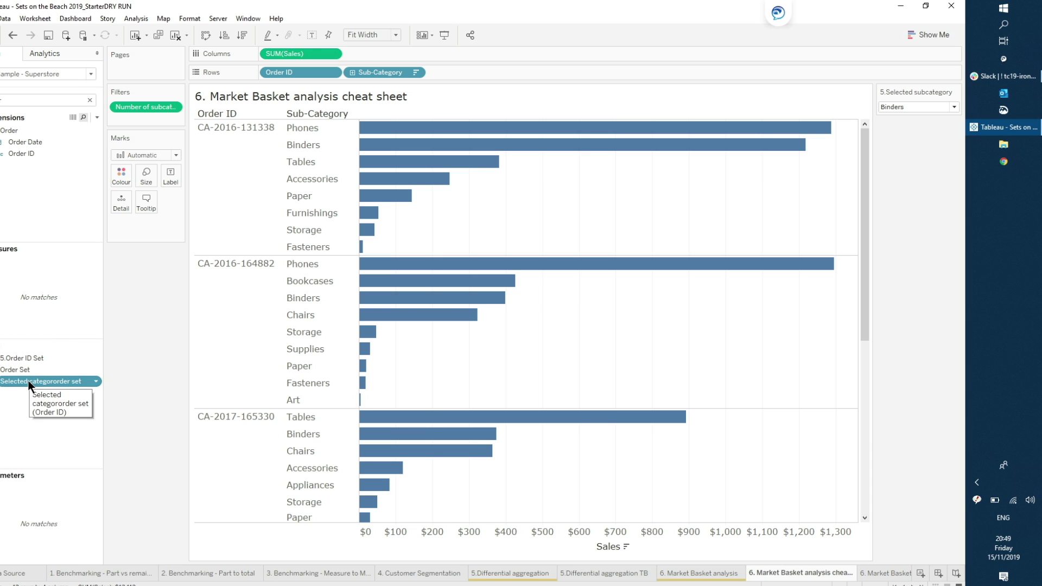
# - Colour the bars by Selected categororder set and set the 5.Selected subcategory parameter to Accessories
pyautogui.moveTo(30, 385); pyautogui.dragTo(126, 174)
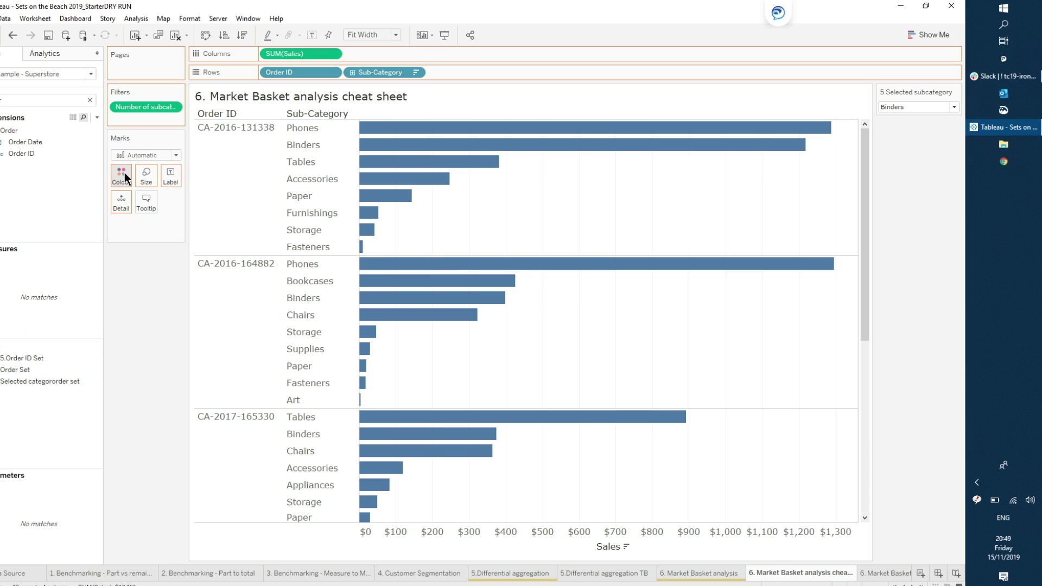
pyautogui.scroll(-3, 835, 297)
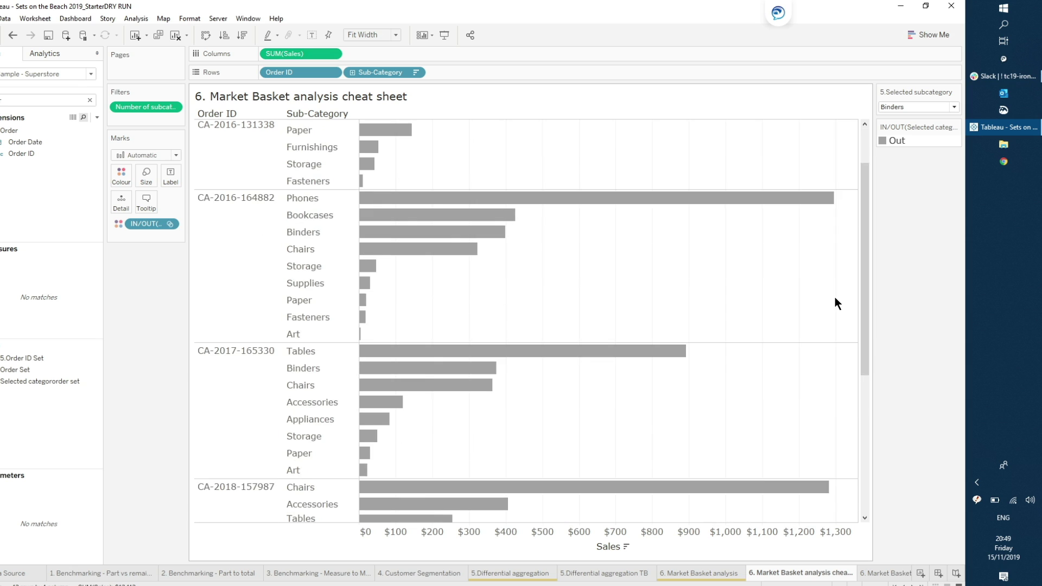
pyautogui.click(907, 103)
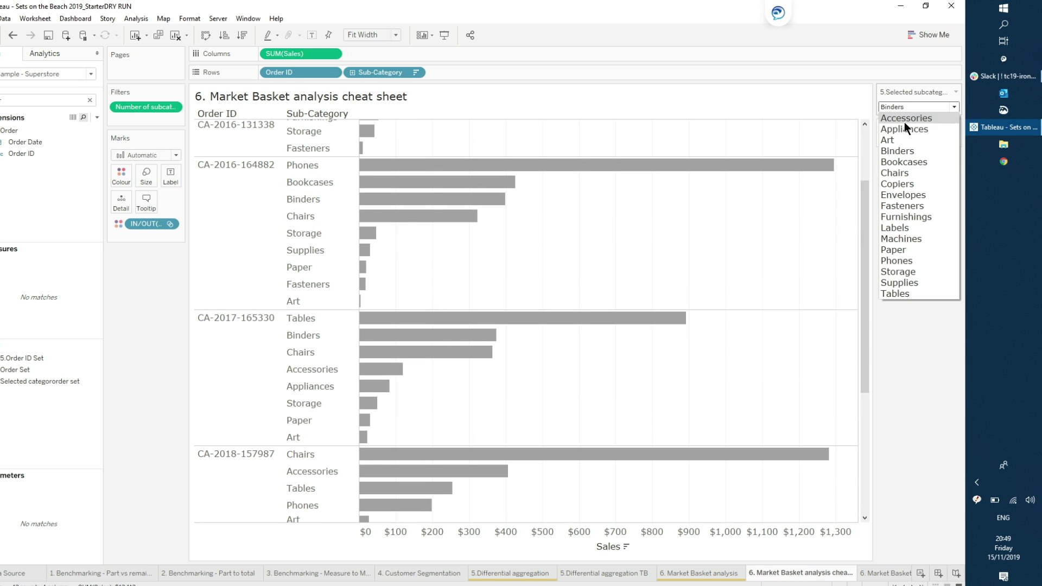
pyautogui.press('Escape')
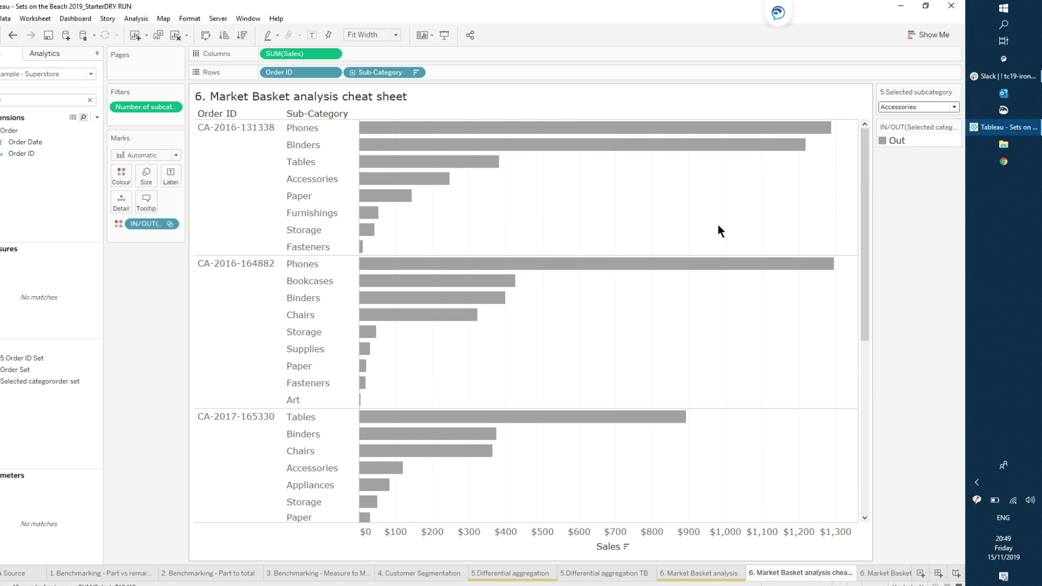
# - Edit the condition formula of Selected categororder set, replacing [Category] with [Sub-Category]
pyautogui.rightClick(17, 382)
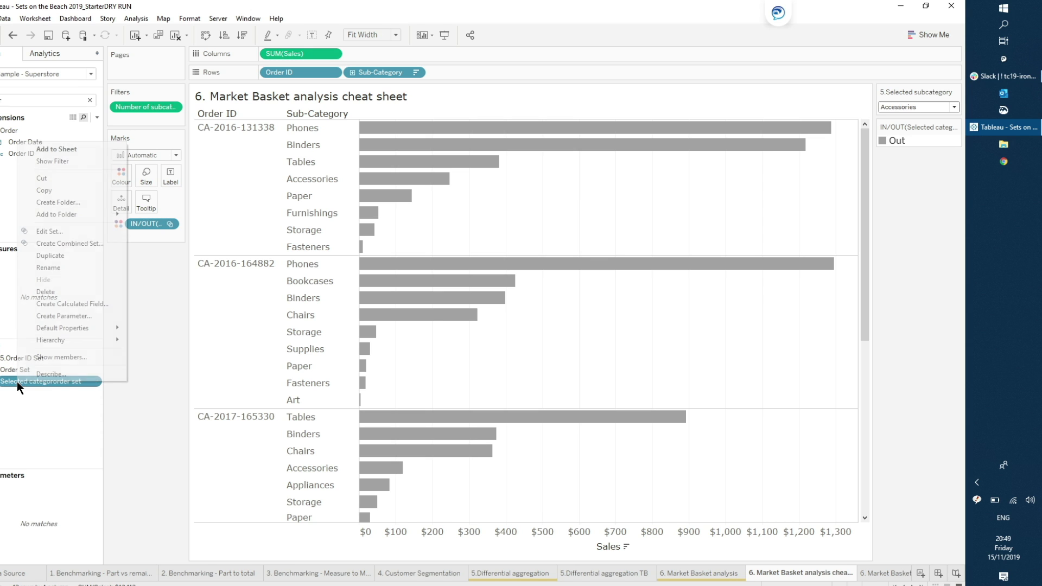
pyautogui.click(64, 232)
pyautogui.click(412, 178)
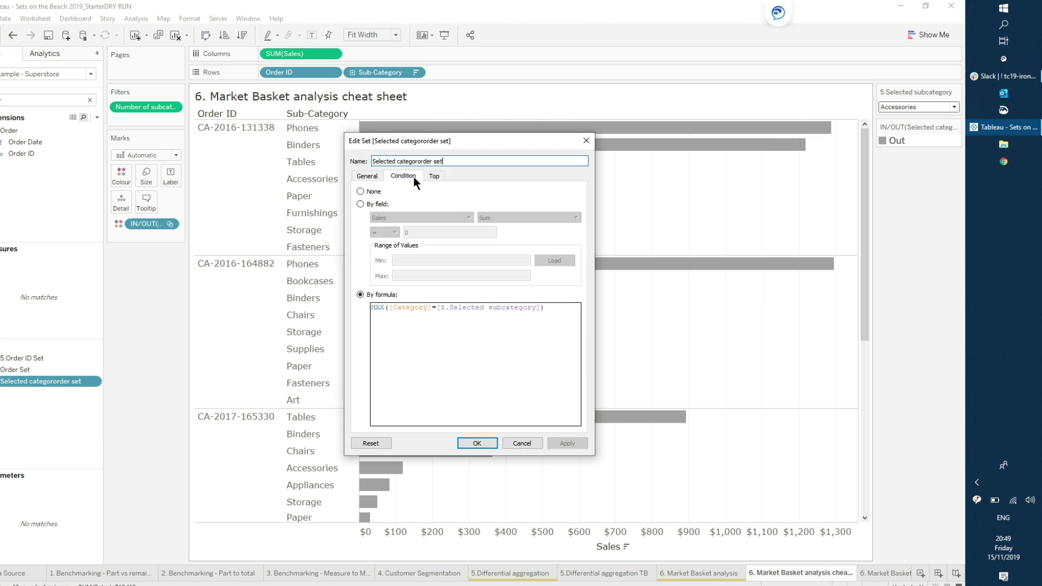
pyautogui.moveTo(432, 307); pyautogui.dragTo(391, 308)
pyautogui.write('sub')
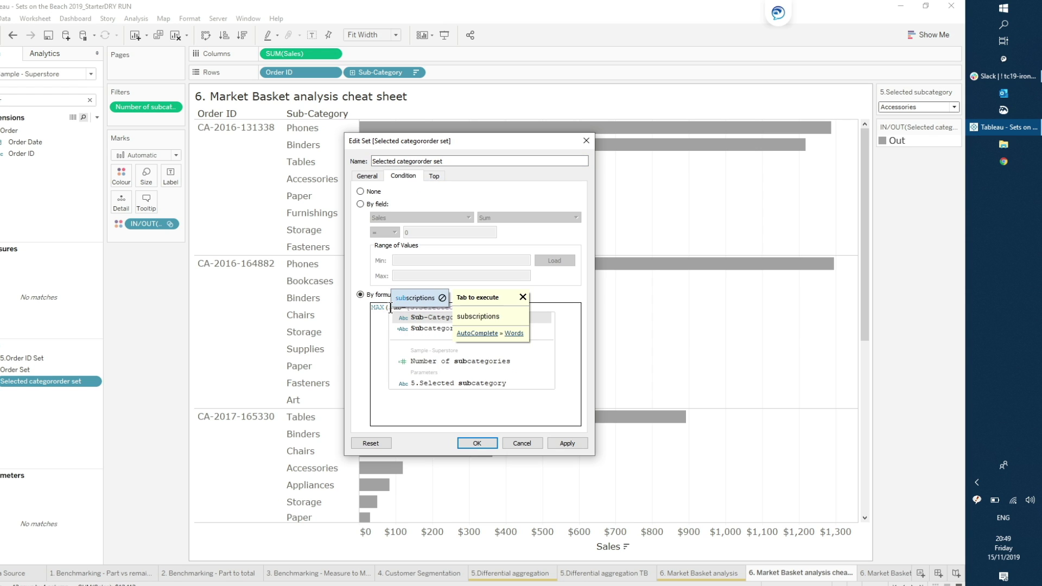
pyautogui.press('Return')
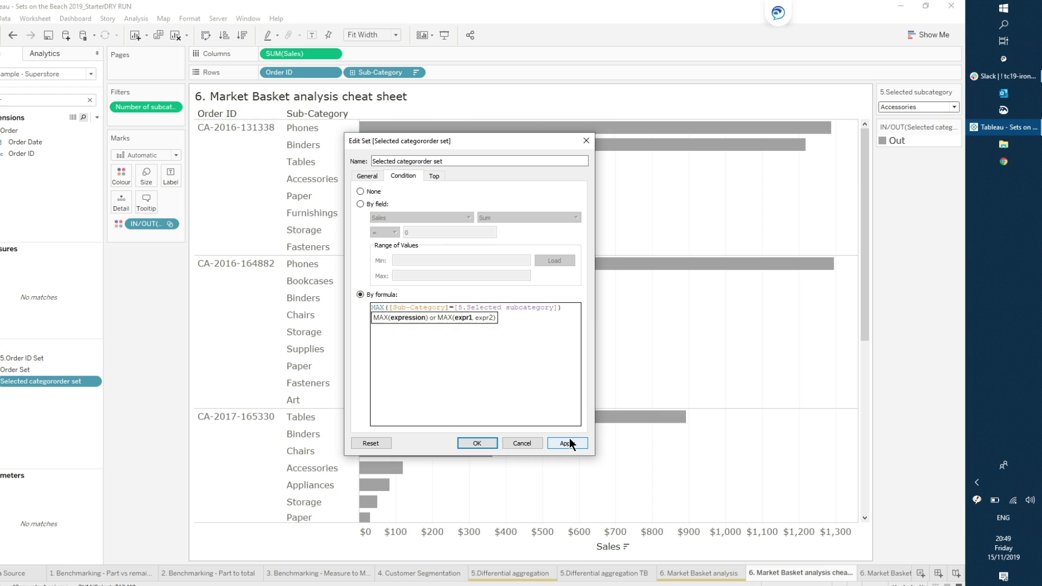
pyautogui.click(476, 443)
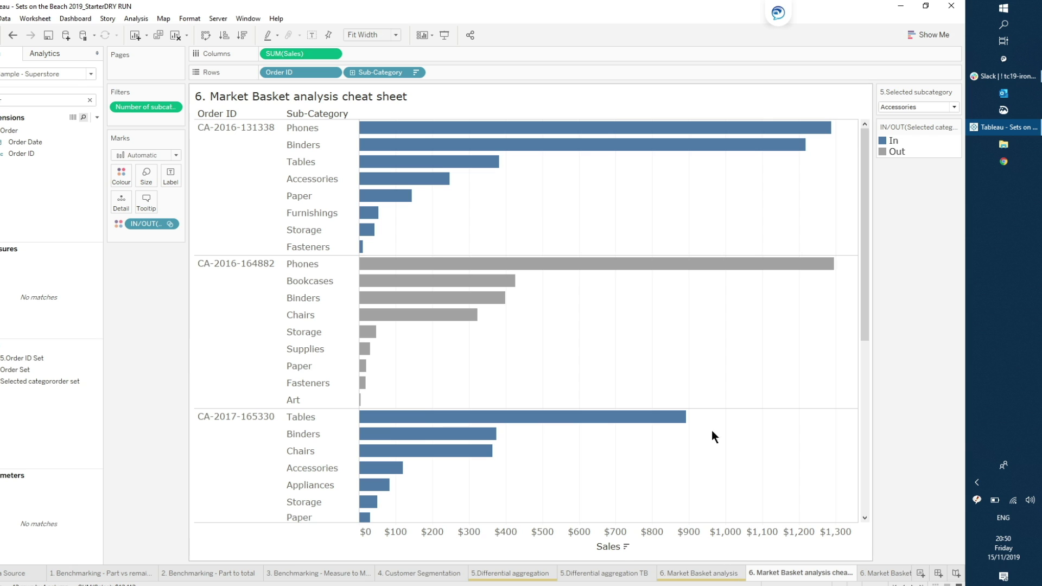
# - On the 6. Market Basket analysis TB sheet, colour the bars by Selected categororder set and move In below Out in the colour legend
pyautogui.click(724, 578)
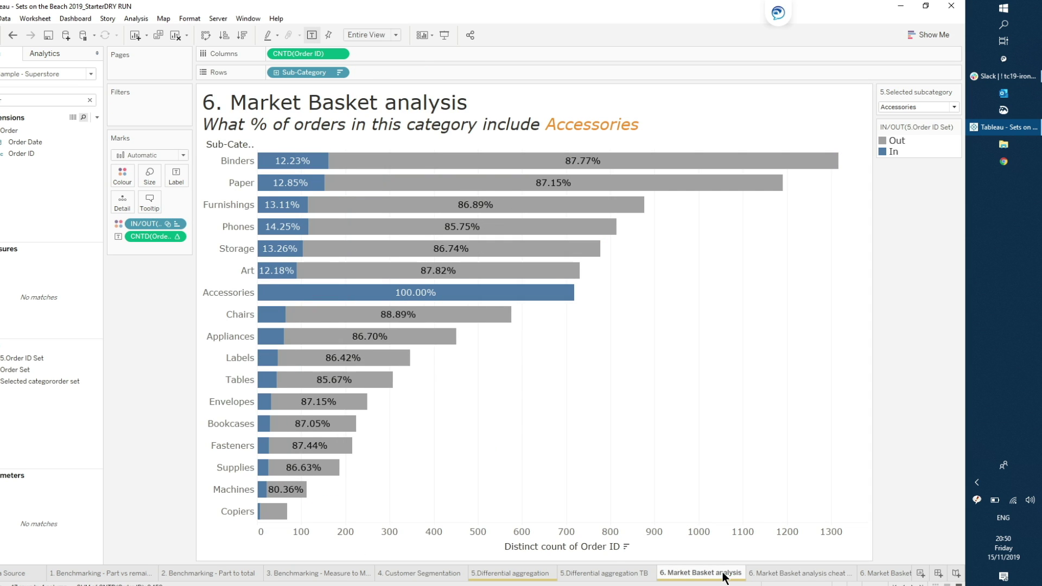
pyautogui.click(882, 574)
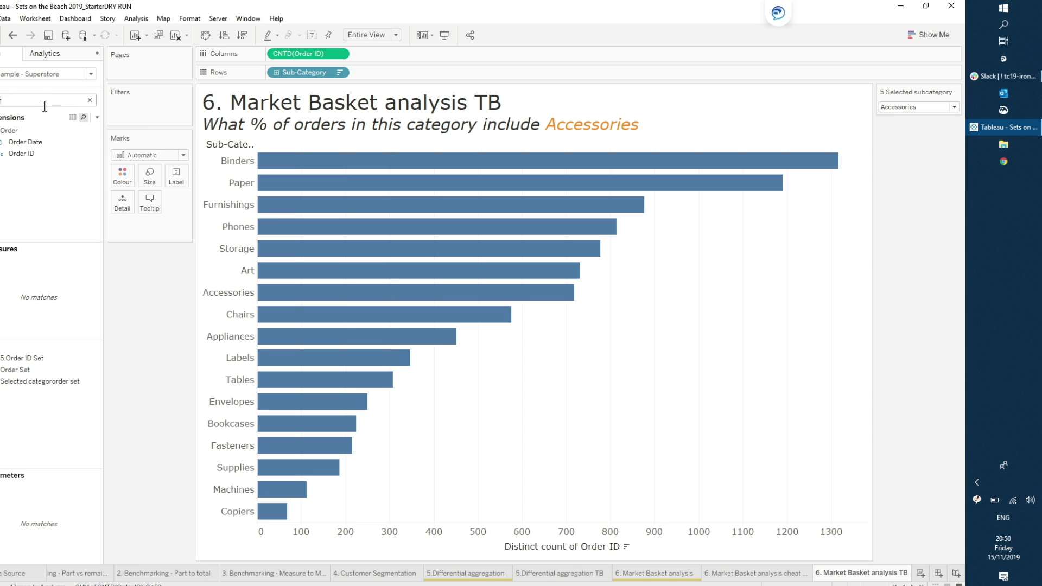
pyautogui.moveTo(42, 382); pyautogui.dragTo(125, 181)
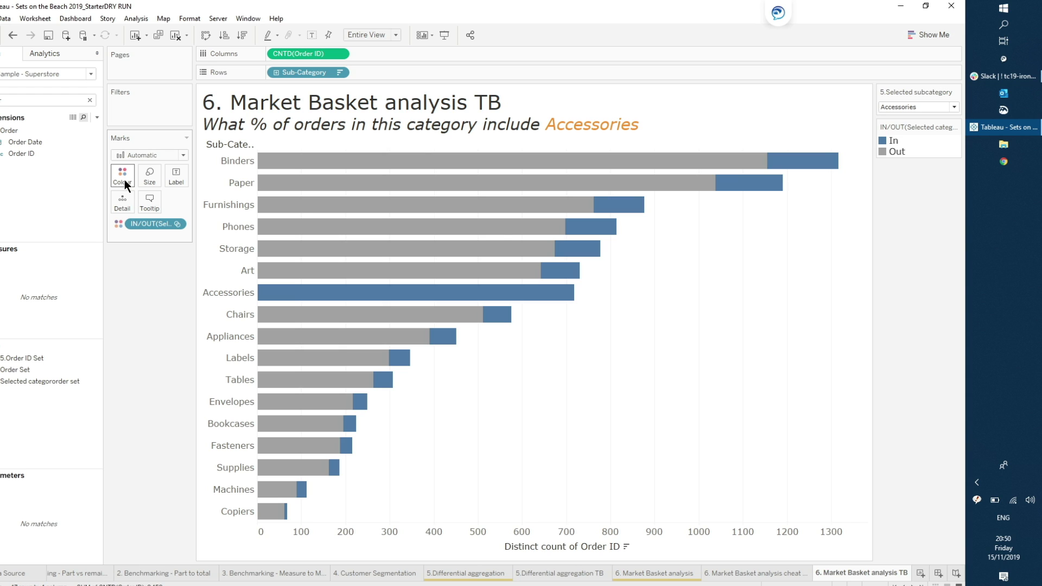
pyautogui.click(893, 141)
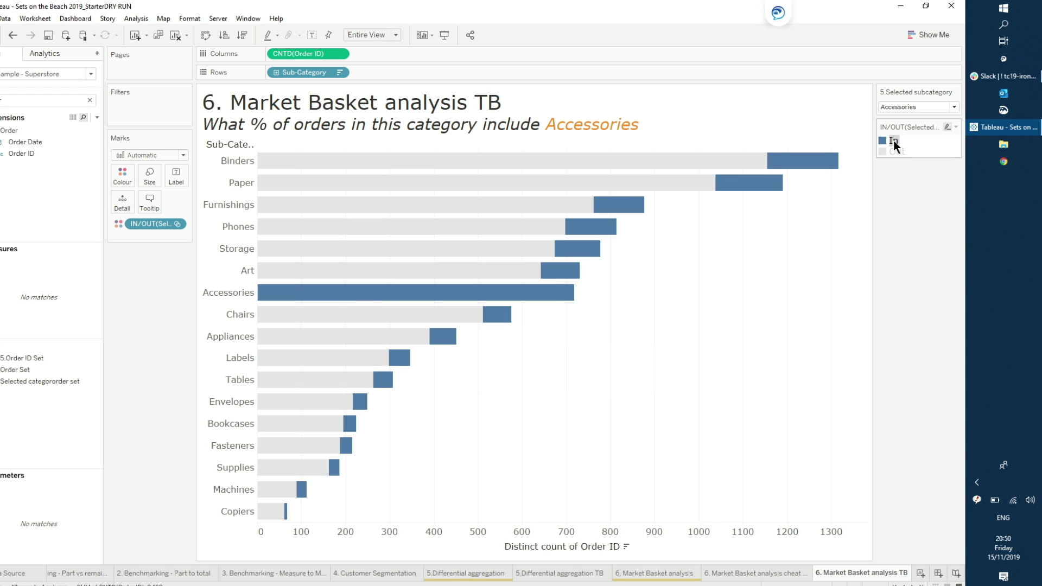
pyautogui.moveTo(893, 141); pyautogui.dragTo(897, 155)
pyautogui.click(661, 355)
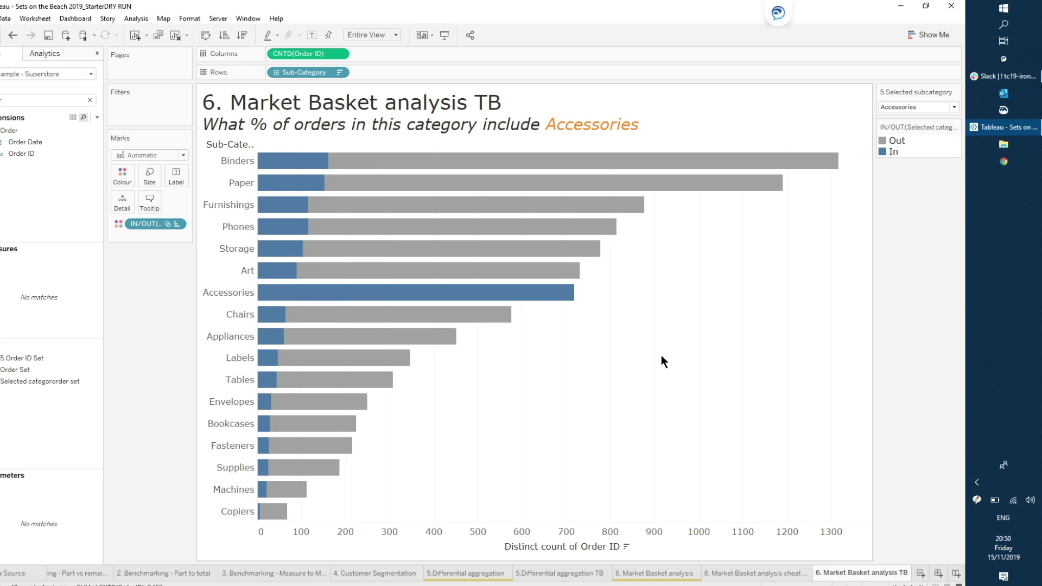
# - Label the bars with the distinct count of Order ID, shown as a Percent of Total quick table calculation
pyautogui.moveTo(304, 53); pyautogui.dragTo(178, 181)
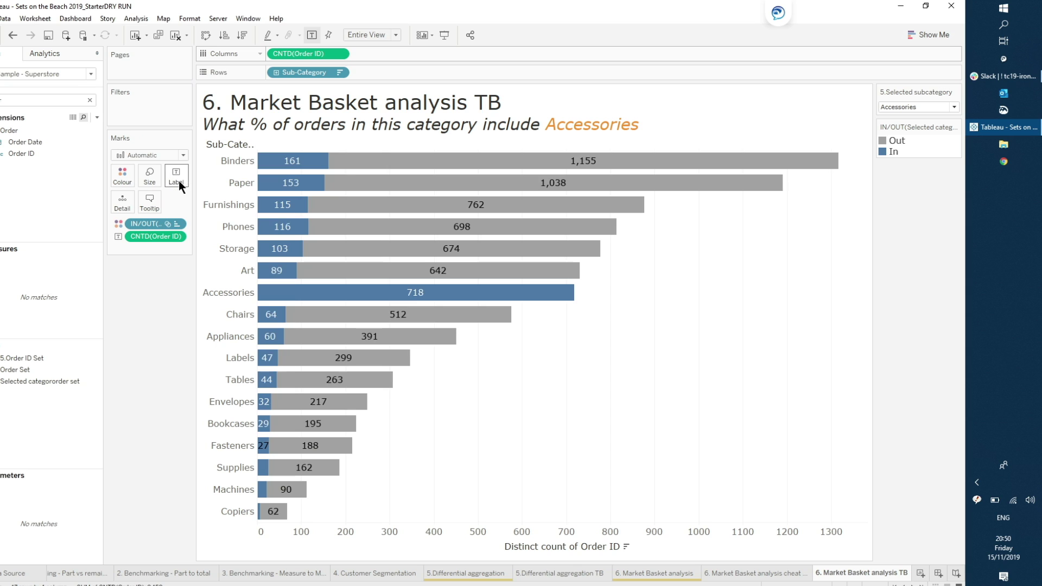
pyautogui.rightClick(148, 239)
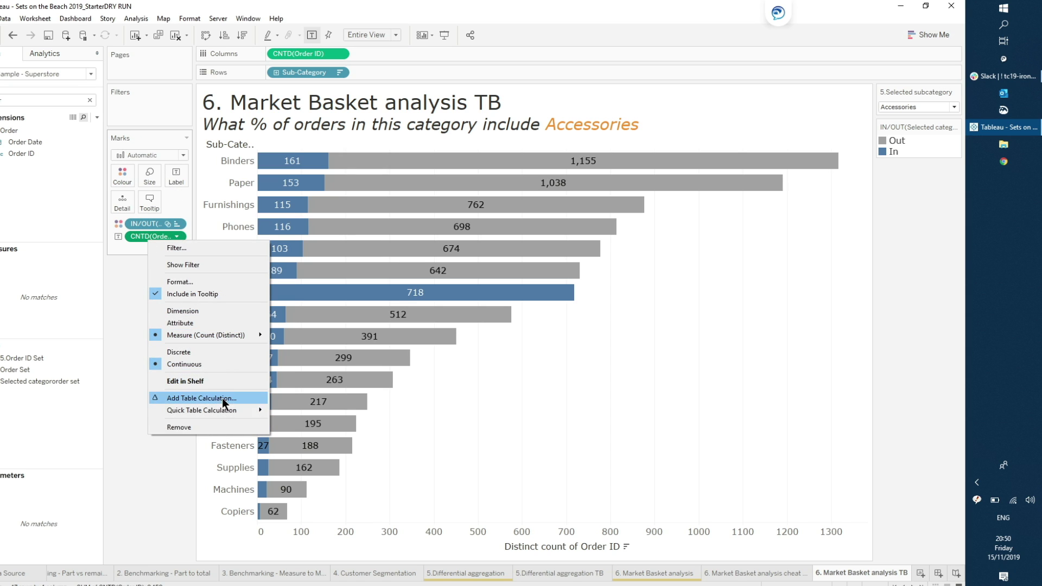
pyautogui.moveTo(220, 414)
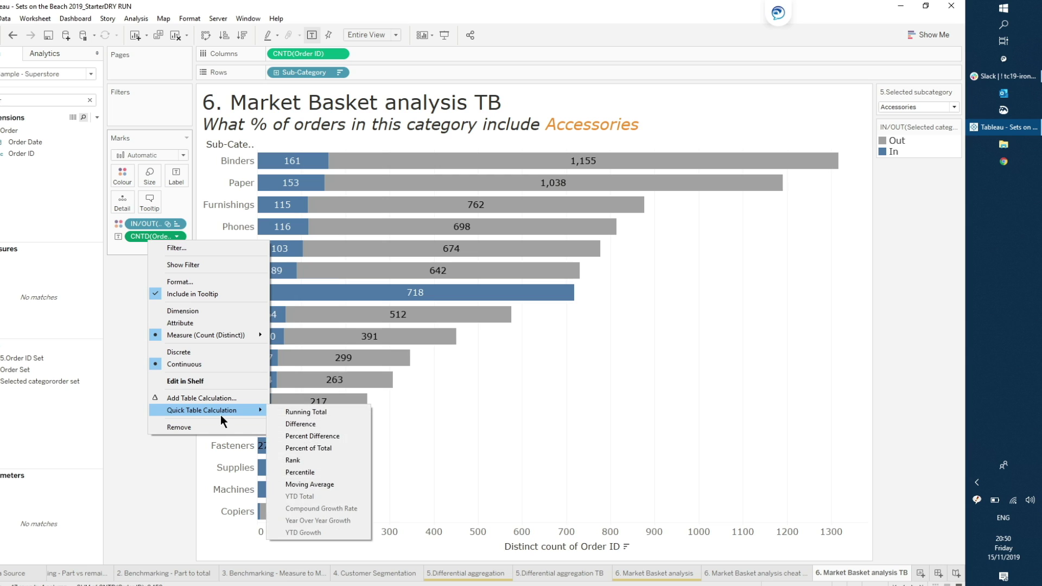
pyautogui.click(323, 448)
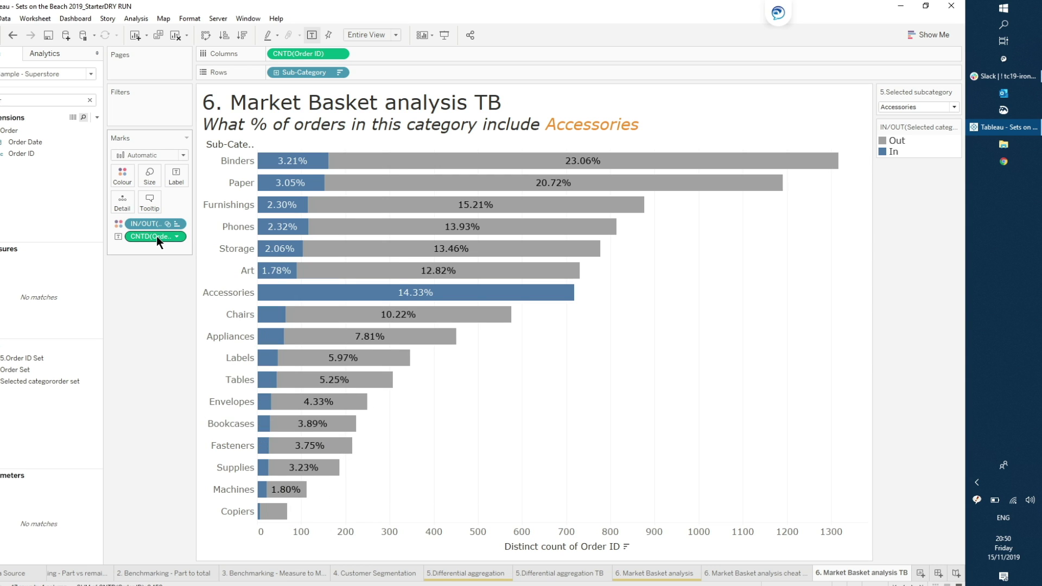
# - Compute the label's percent-of-total table calculation along Table (Across)
pyautogui.moveTo(156, 236)
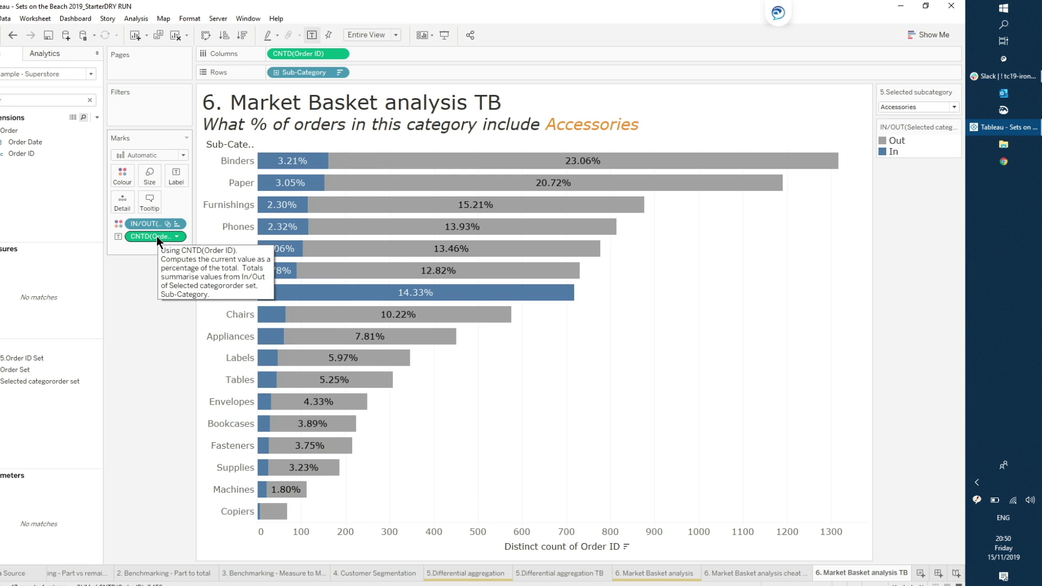
pyautogui.rightClick(156, 236)
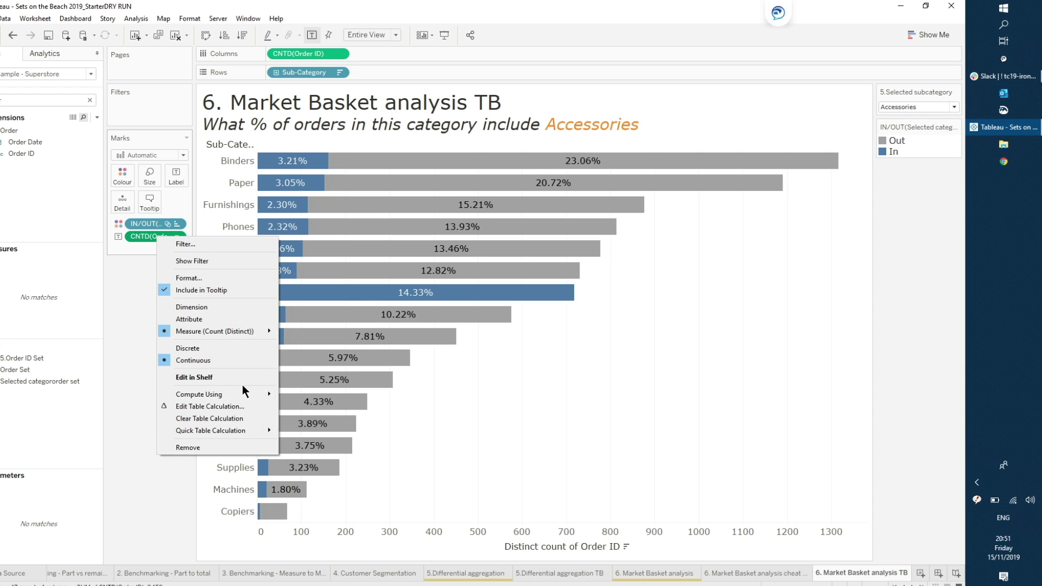
pyautogui.moveTo(275, 395)
pyautogui.click(307, 399)
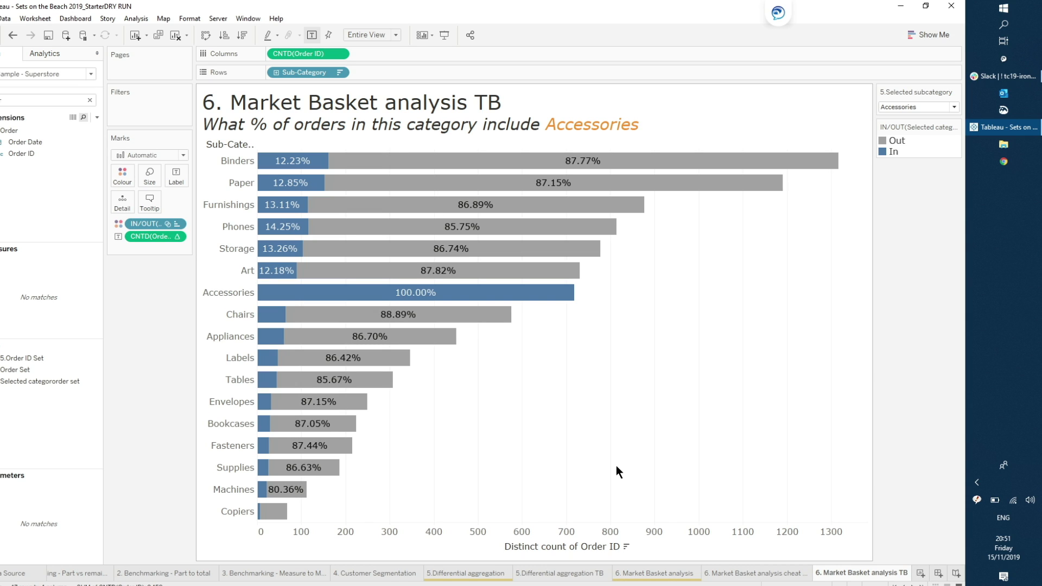
# - Set the 5.Selected subcategory parameter to Binders and inspect the In share for Storage and Appliances
pyautogui.click(933, 107)
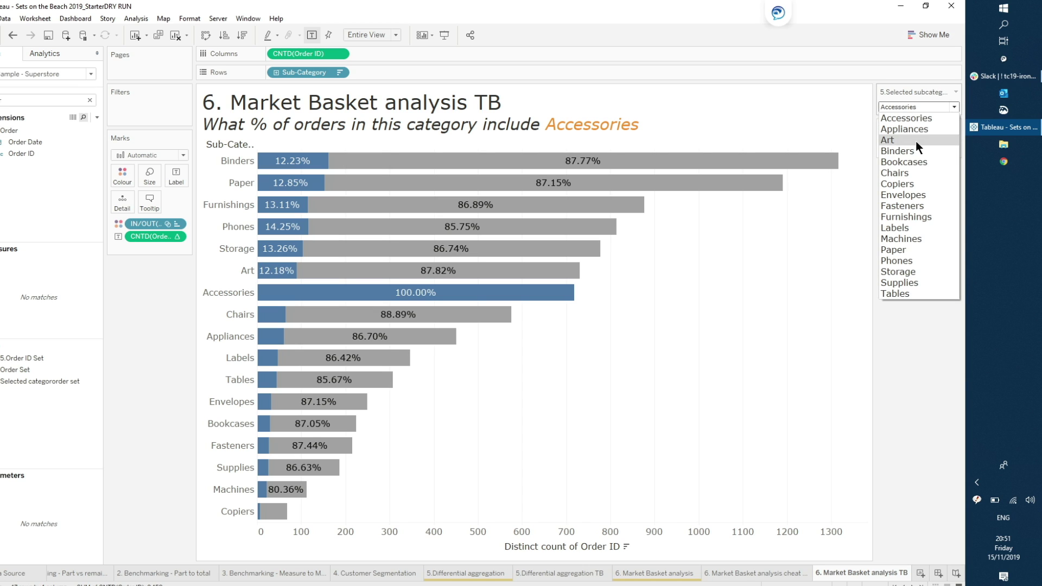
pyautogui.press('Escape')
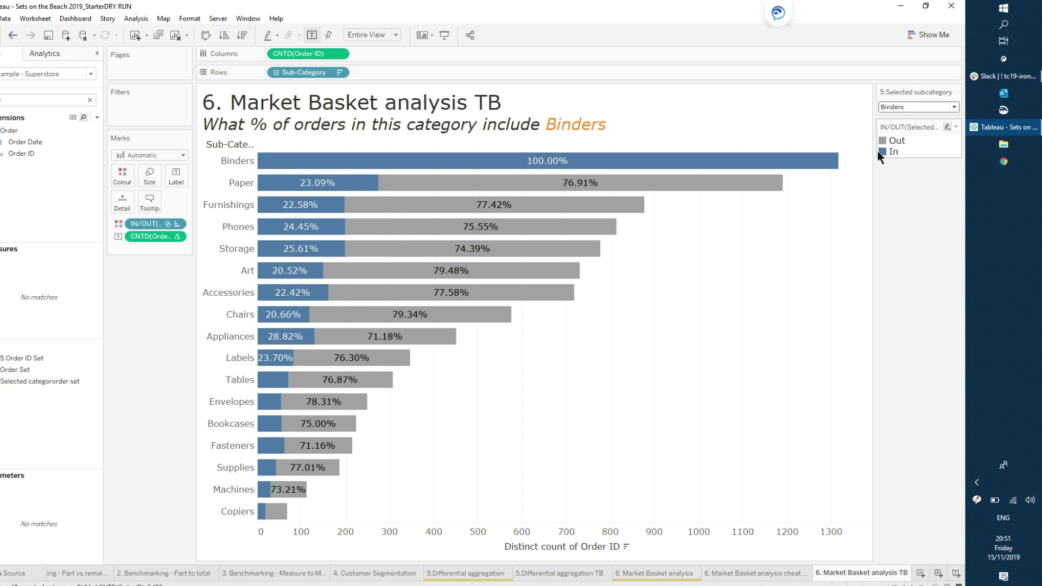
pyautogui.moveTo(825, 160)
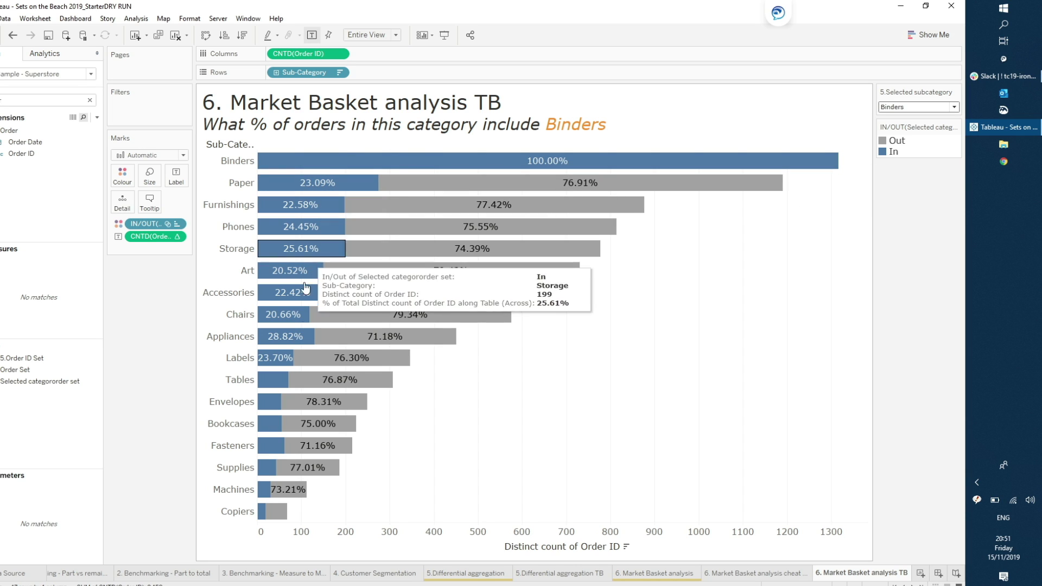
pyautogui.moveTo(299, 338)
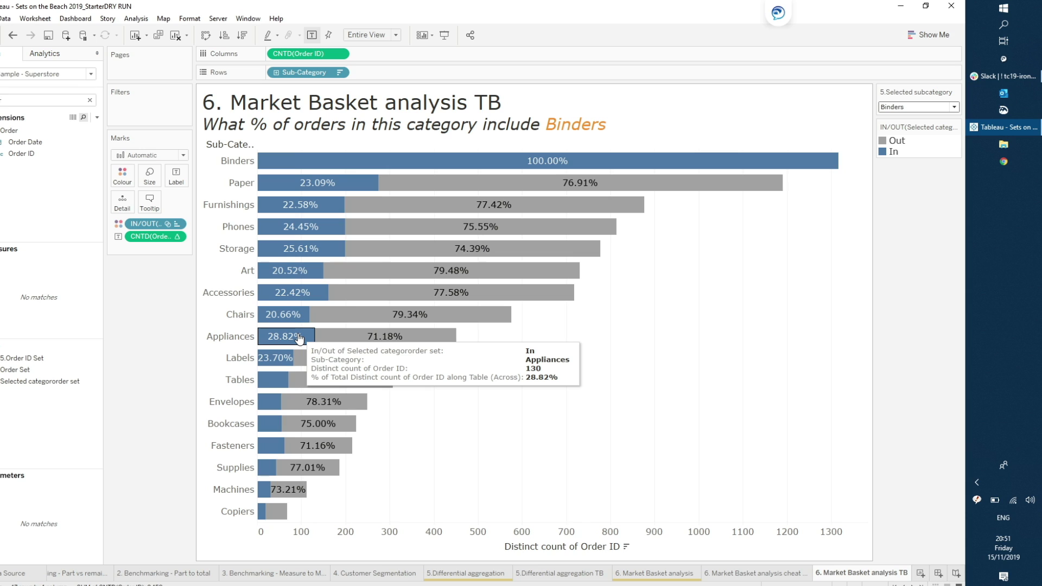
# - Clear the field search and start a new calculated field named Filter
pyautogui.click(90, 100)
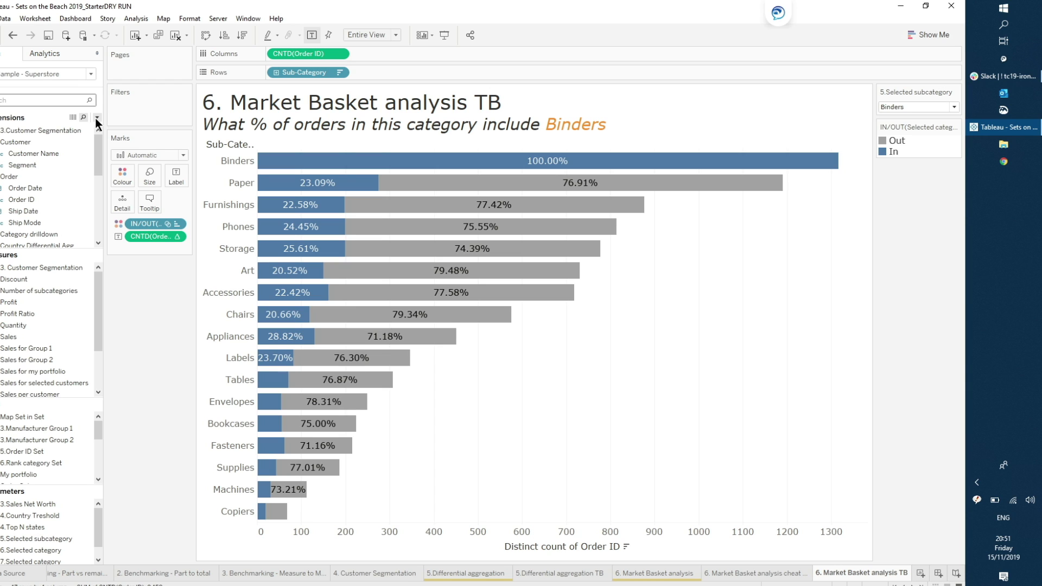
pyautogui.click(97, 118)
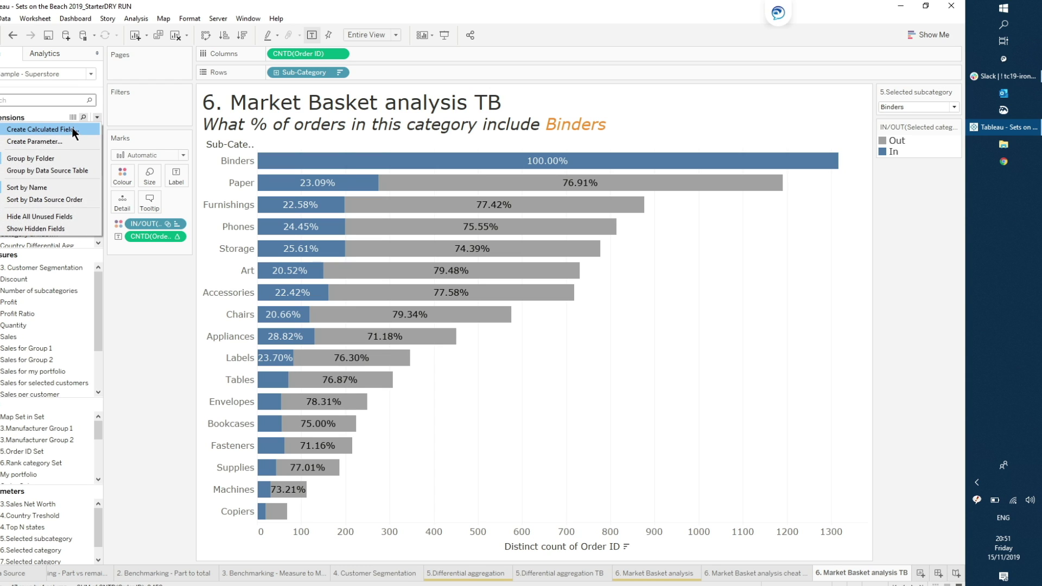
pyautogui.click(72, 129)
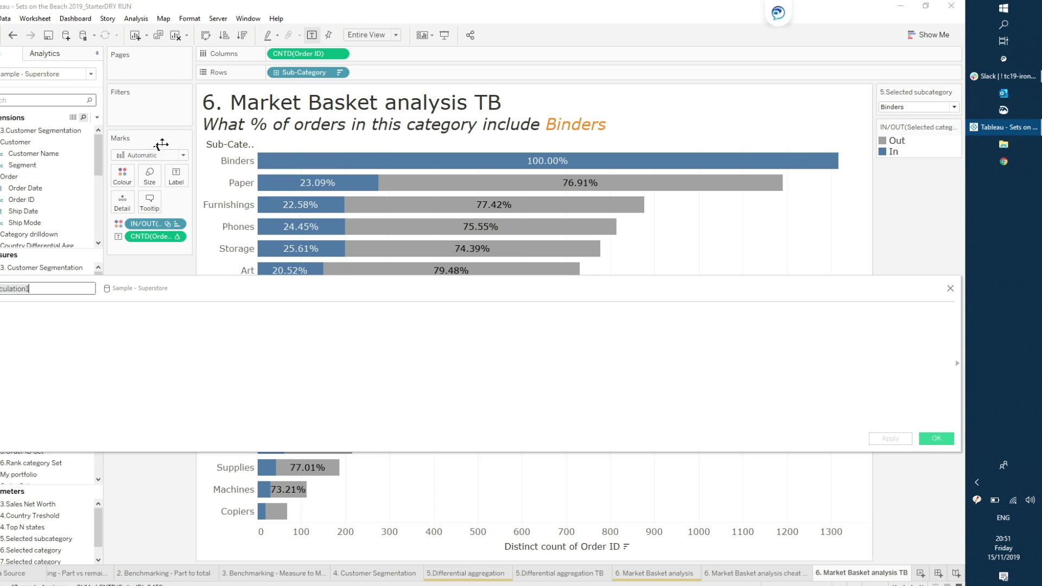
pyautogui.doubleClick(49, 289)
pyautogui.write('Order')
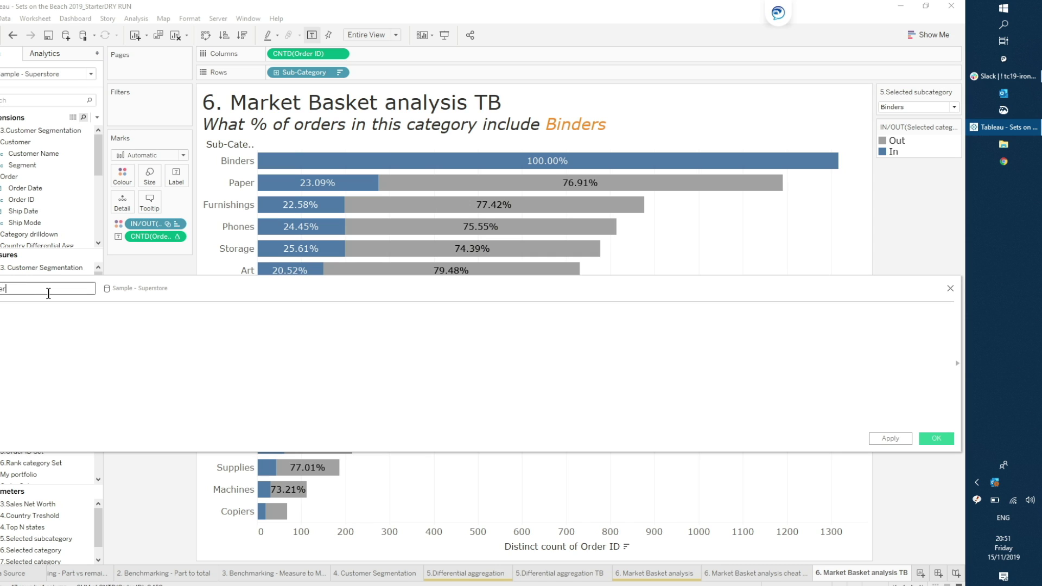
# - Begin the Filter formula with the [Sub-Category] field
pyautogui.click(65, 332)
pyautogui.write('subcate')
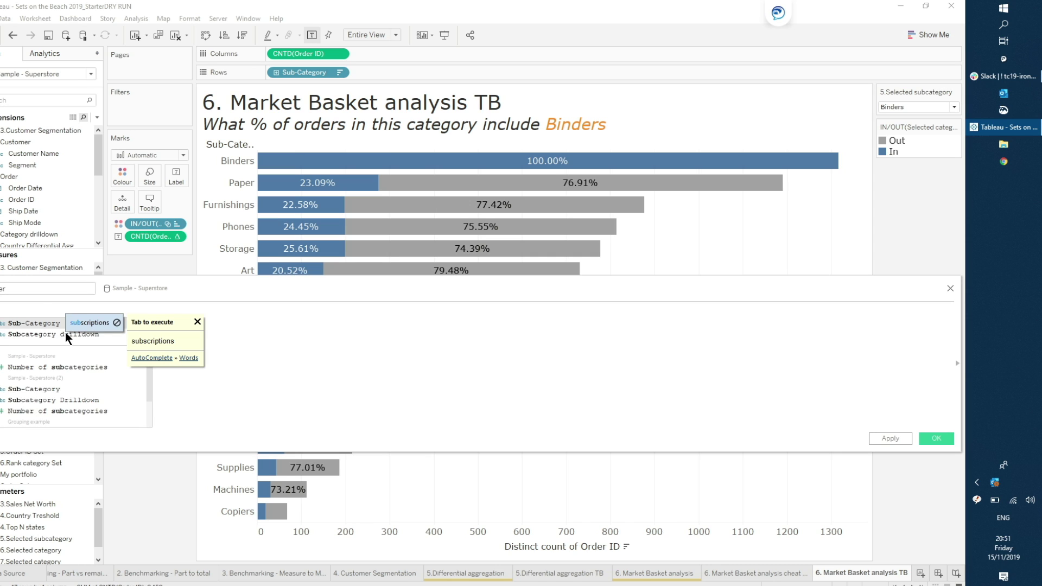
pyautogui.press('BackSpace')
pyautogui.press('BackSpace')
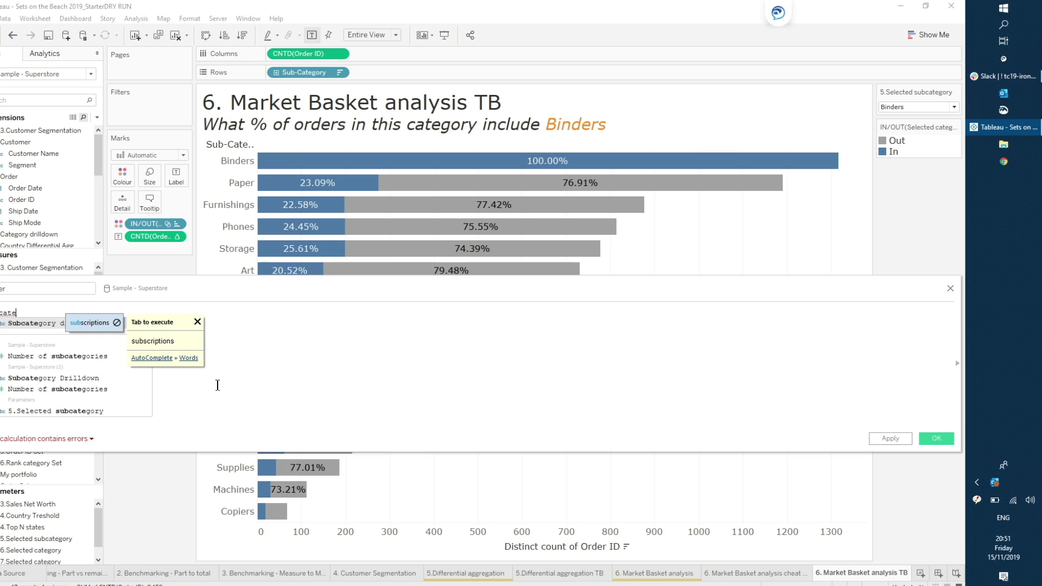
pyautogui.press('Return')
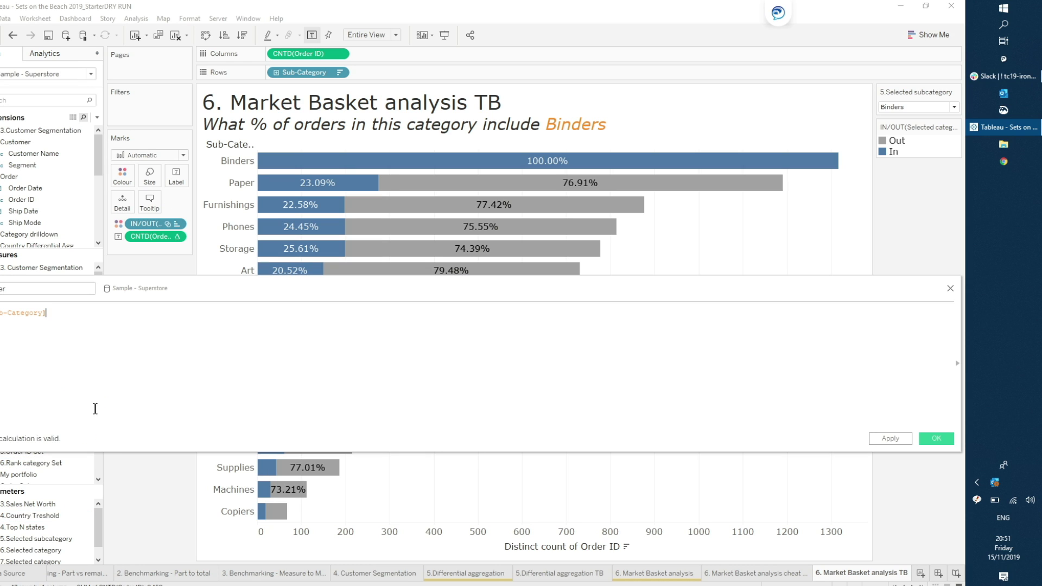
# - Complete the formula as [Sub-Category]=[5.Selected subcategory] and save the calculated field
pyautogui.scroll(4, 95, 408)
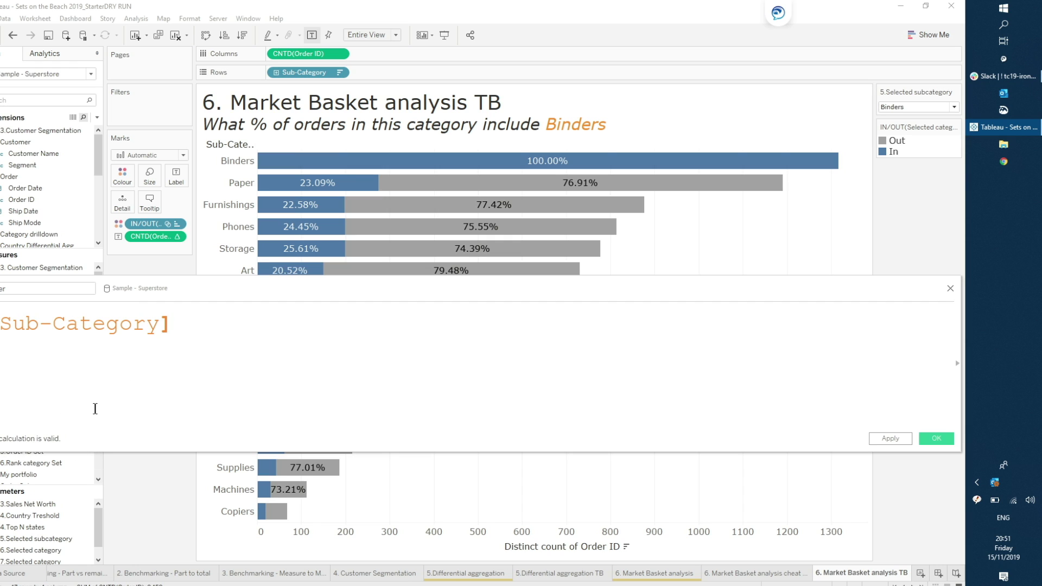
pyautogui.write('=selecte')
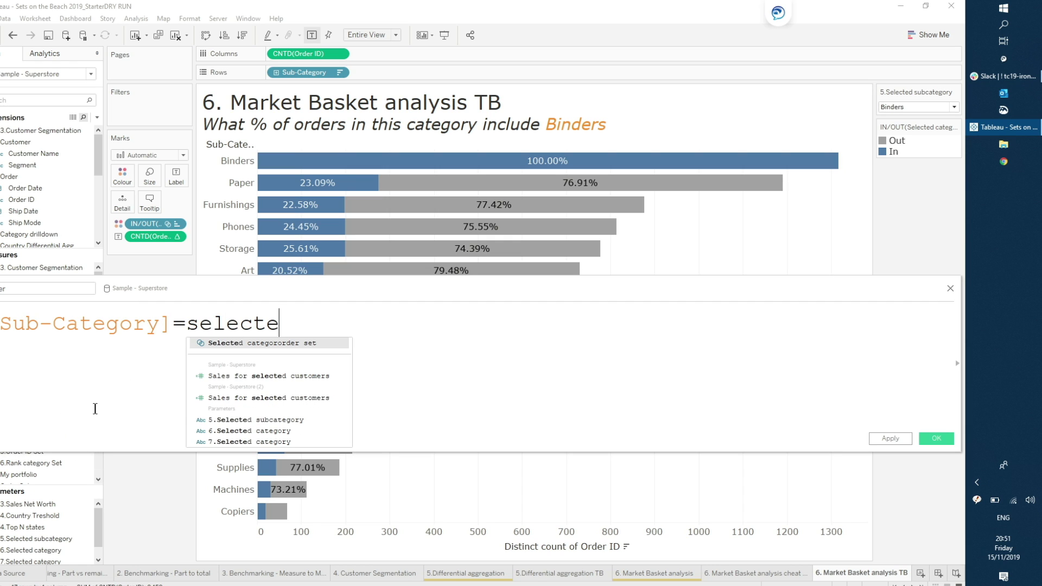
pyautogui.press('Down')
pyautogui.press('Down')
pyautogui.press('Down')
pyautogui.press('Down')
pyautogui.press('Up')
pyautogui.press('Return')
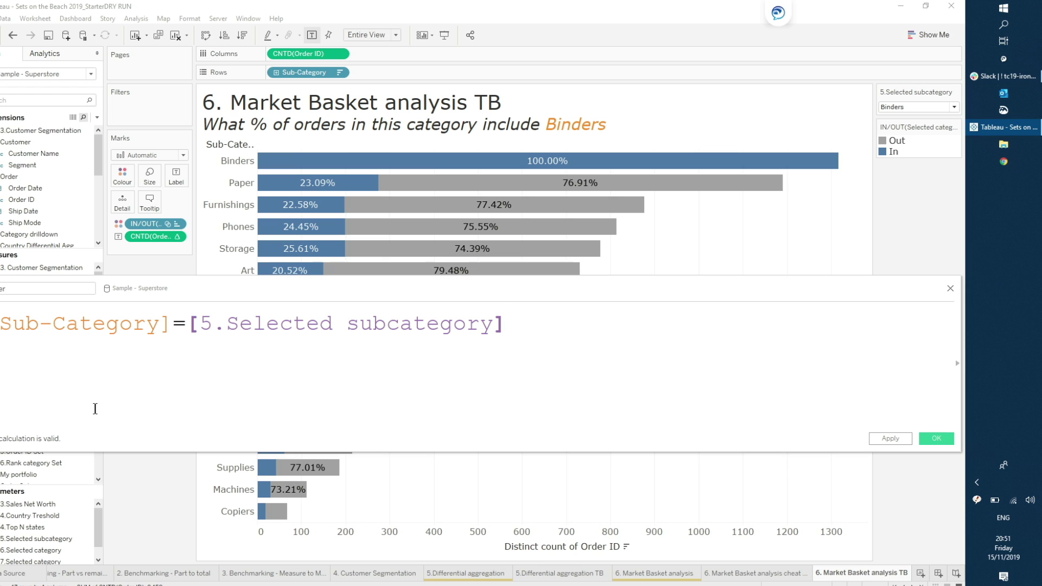
pyautogui.click(933, 438)
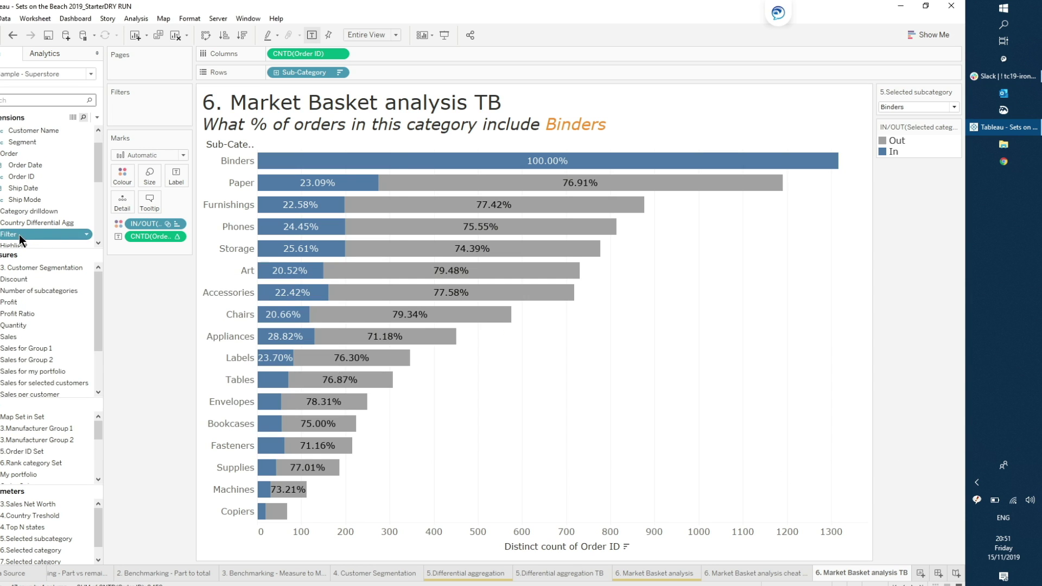
# - Filter the market basket sheet by the Filter field, keeping only False
pyautogui.moveTo(19, 234); pyautogui.dragTo(143, 118)
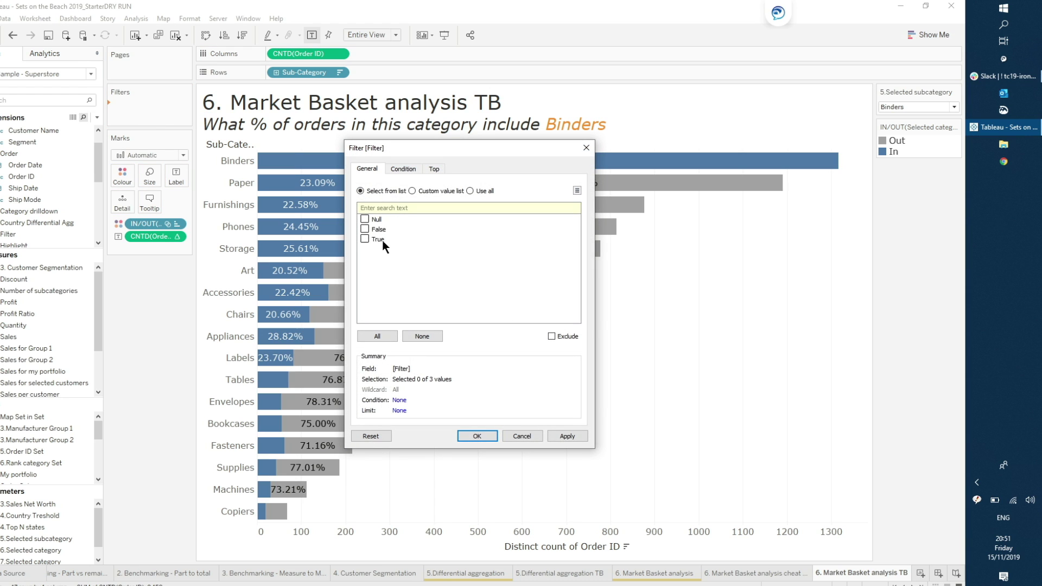
pyautogui.click(569, 435)
pyautogui.click(478, 435)
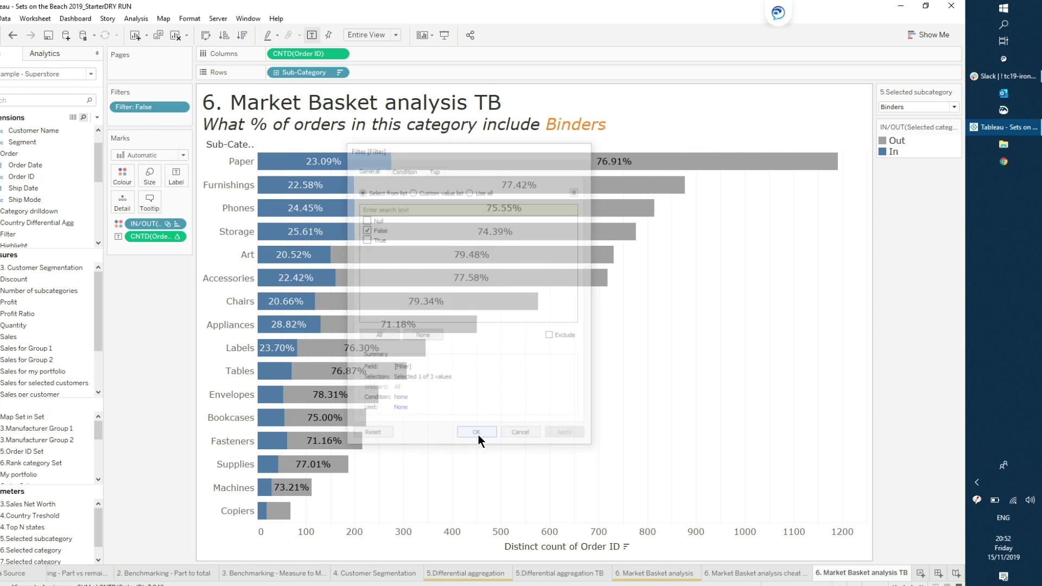
# - Test the filtered chart by setting the 5.Selected subcategory parameter to Furnishings, and then to Accessories
pyautogui.click(934, 107)
pyautogui.click(952, 213)
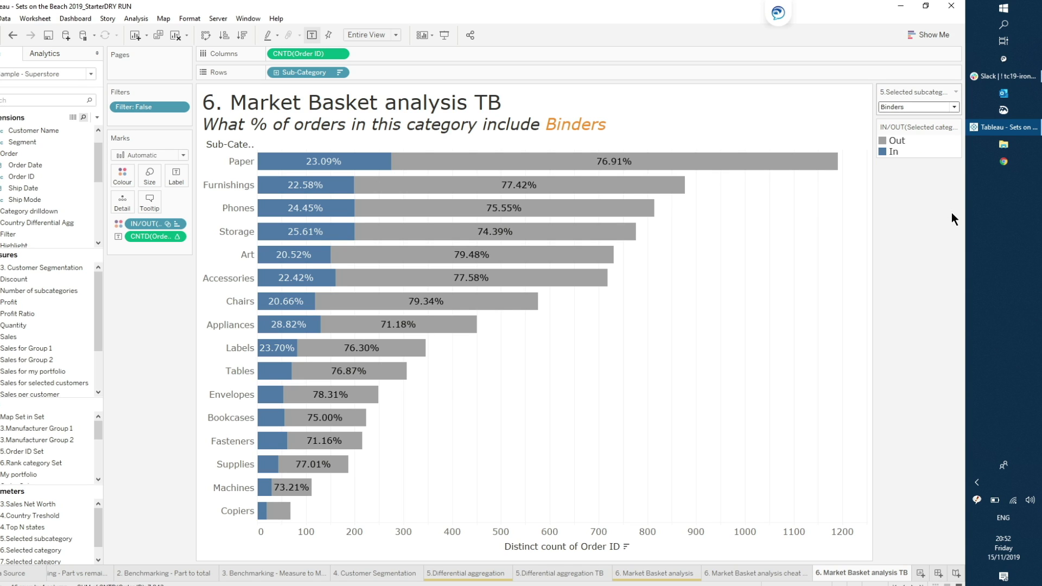
pyautogui.click(911, 108)
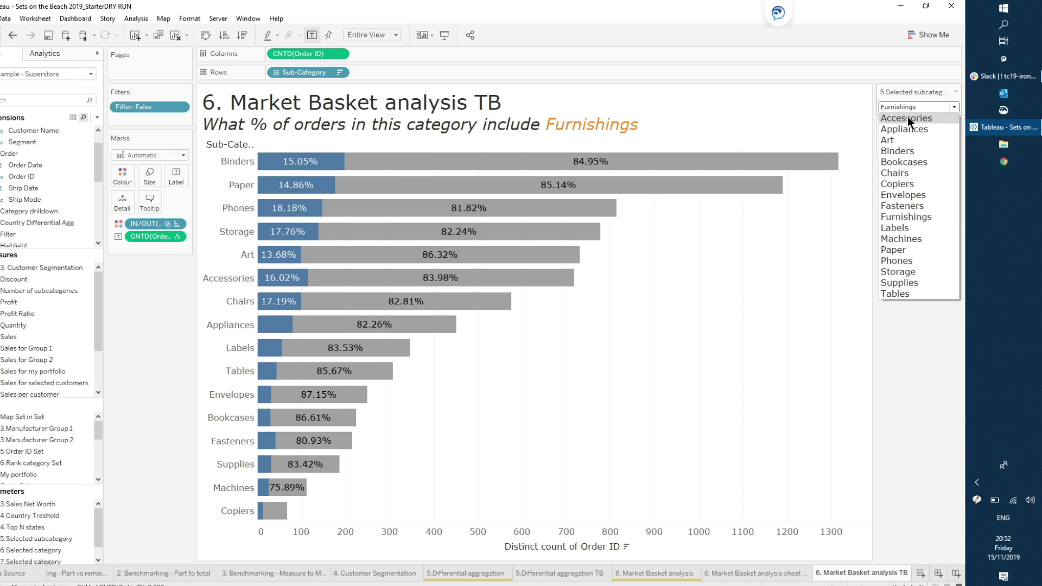
pyautogui.click(908, 116)
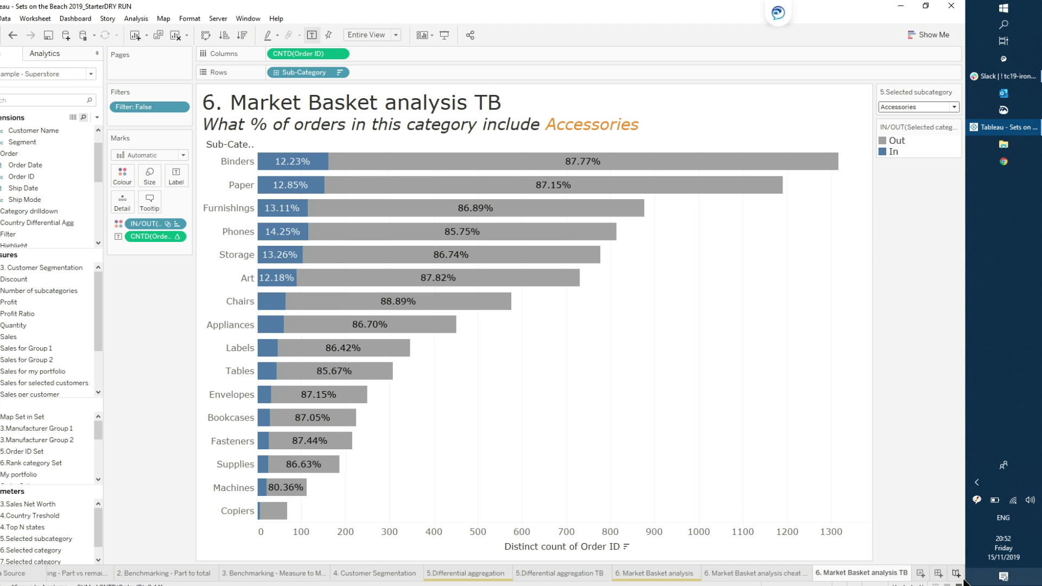
# - Open the 7. Rank comparisons sheet and set the 7.Selected category parameter to Technology
pyautogui.click(905, 583)
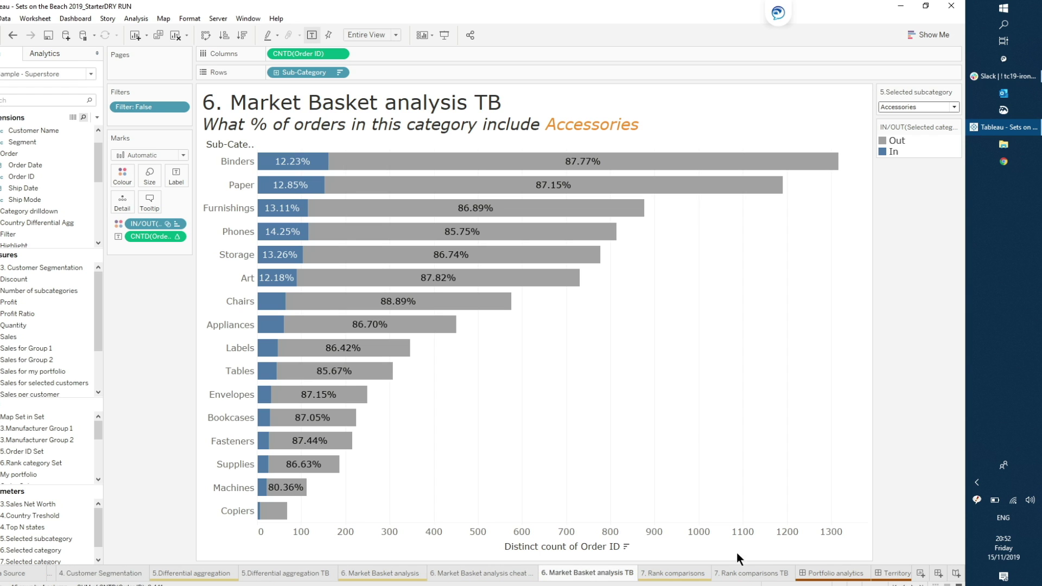
pyautogui.click(692, 574)
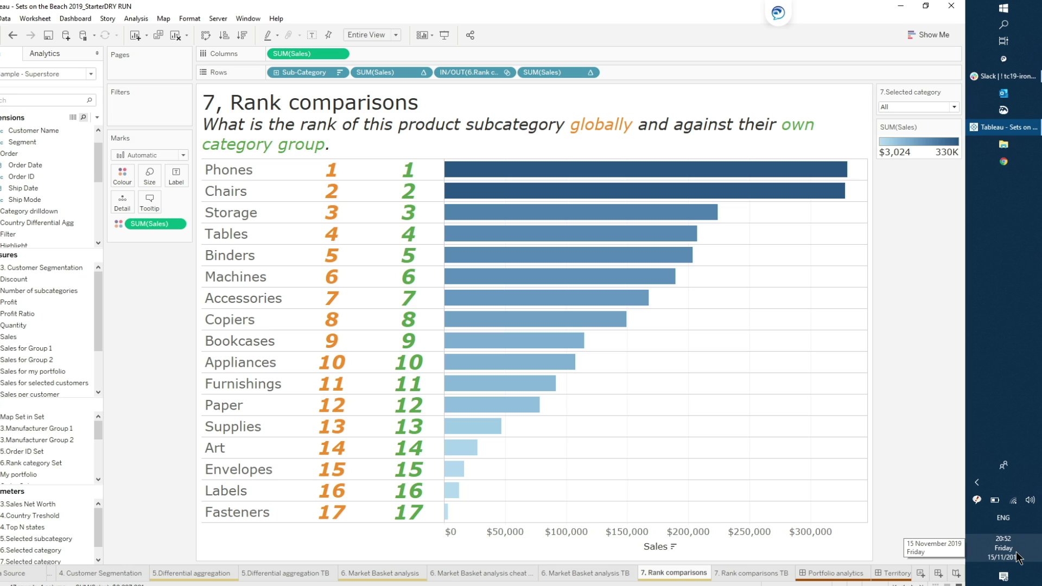
pyautogui.click(910, 115)
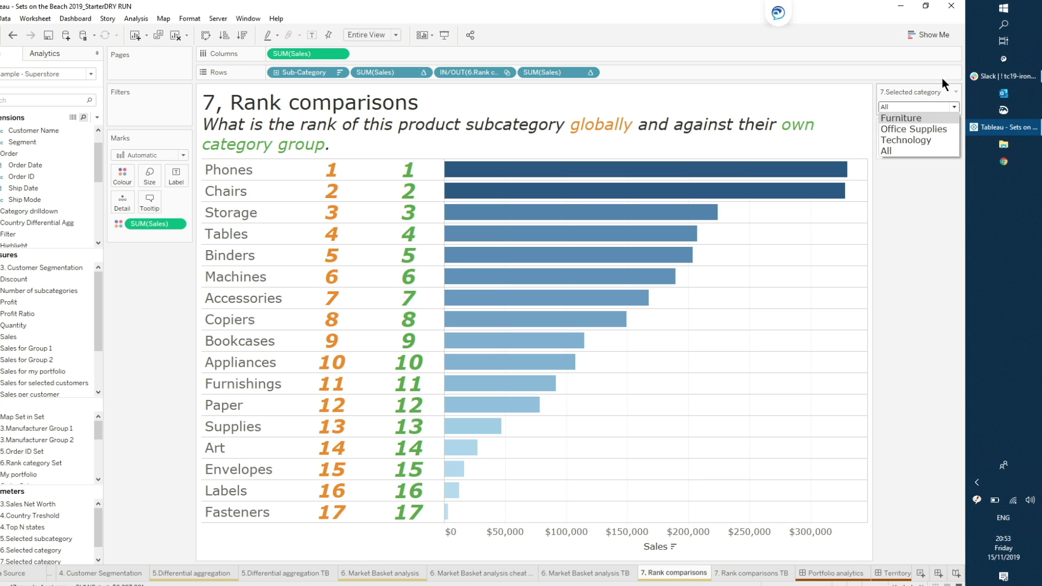
pyautogui.click(922, 139)
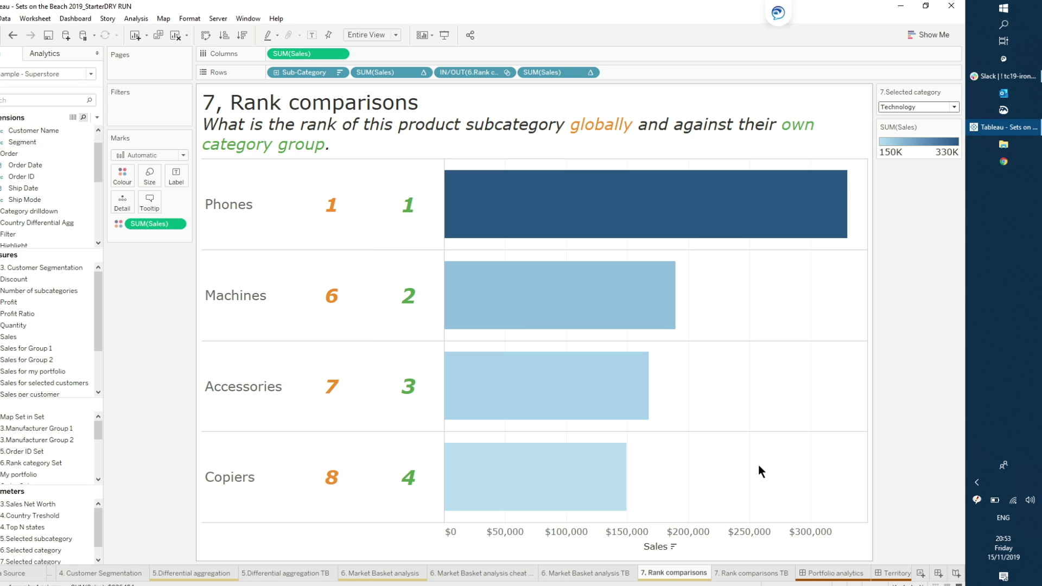
# - On the 7. Rank comparisons TB sheet, try the Category filter on Furniture and remove the Category filter from the sheet
pyautogui.click(757, 575)
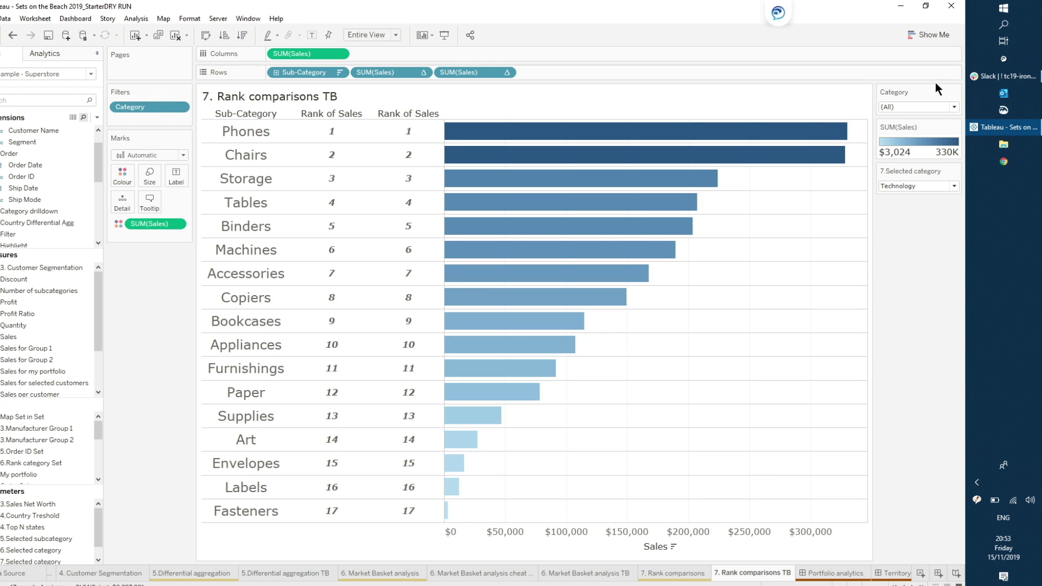
pyautogui.click(906, 107)
pyautogui.click(899, 126)
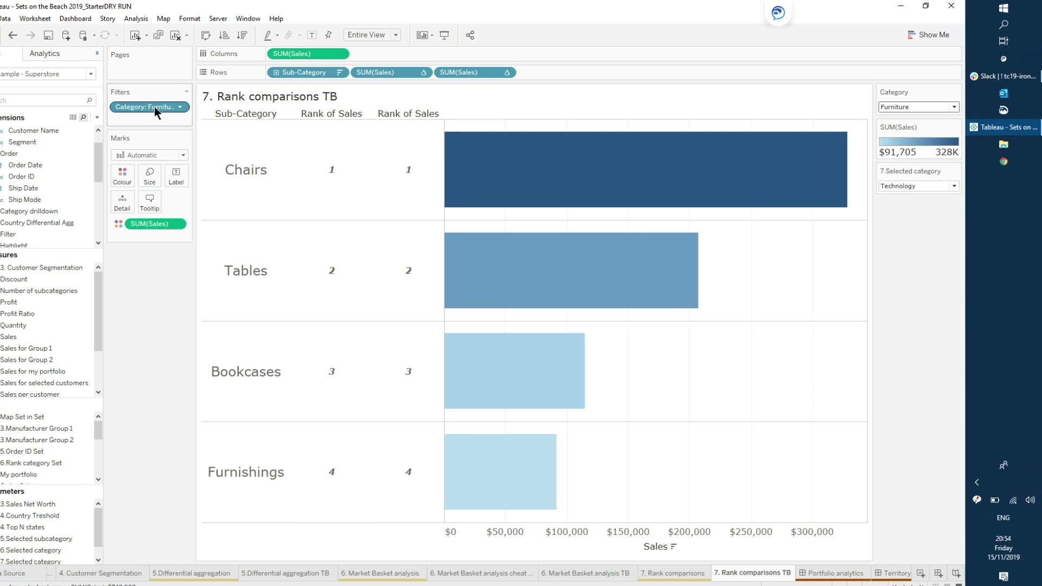
pyautogui.moveTo(154, 106); pyautogui.dragTo(166, 374)
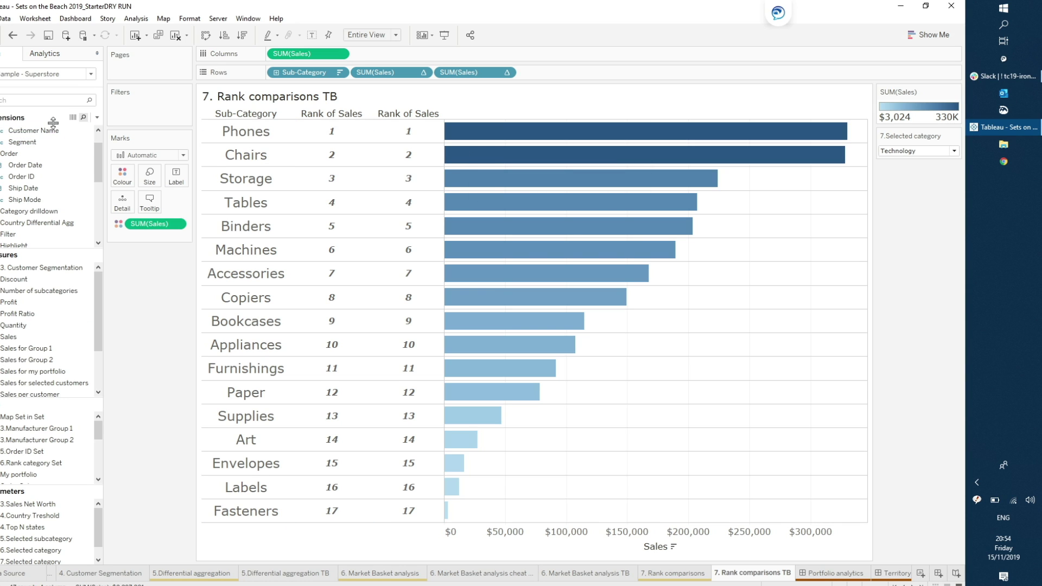
# - Find the Category dimension and start creating a set from it named "Category set"
pyautogui.click(63, 102)
pyautogui.write('catego')
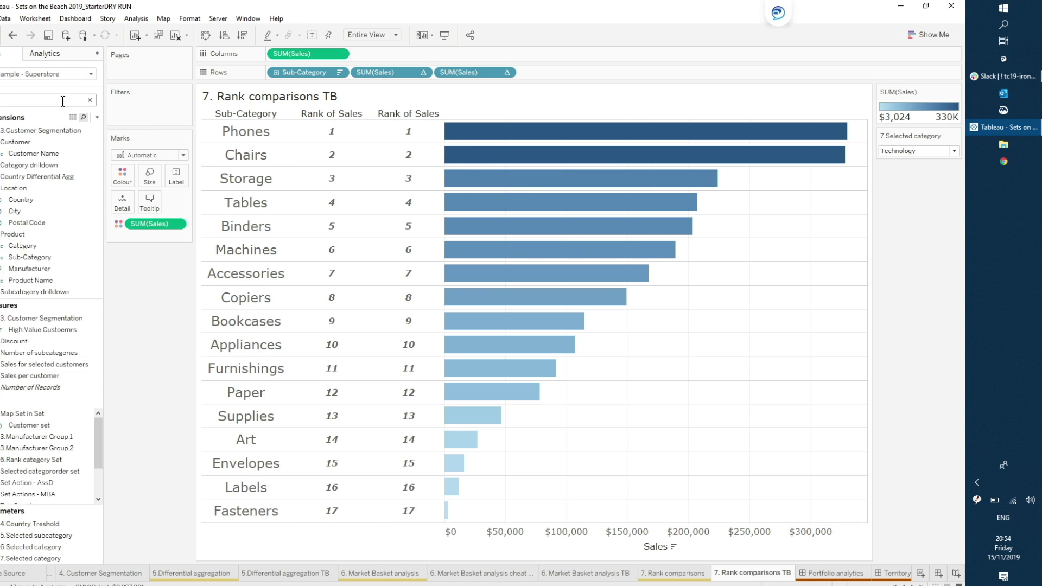
pyautogui.click(25, 153)
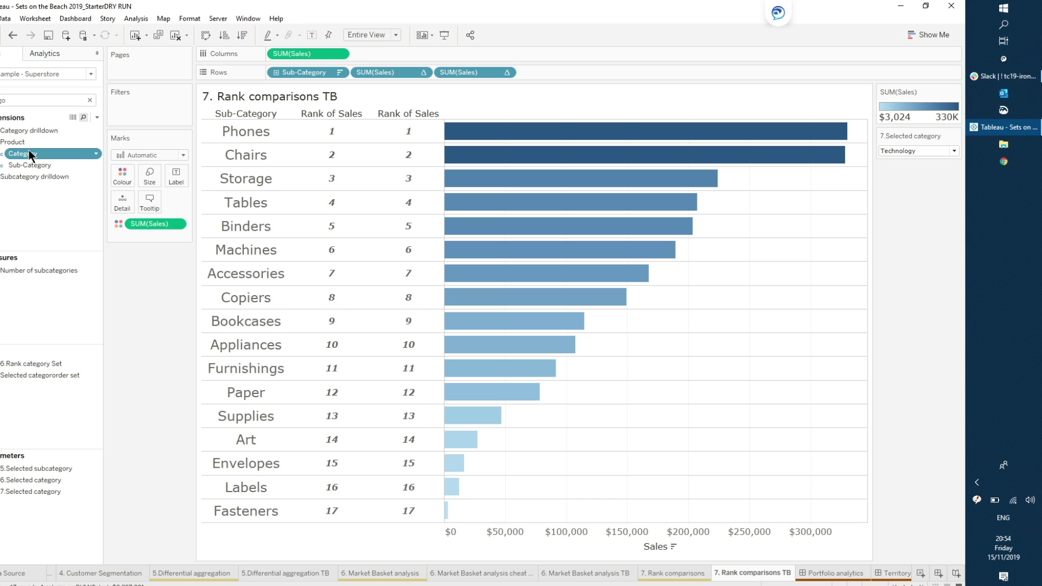
pyautogui.rightClick(30, 153)
pyautogui.moveTo(92, 240)
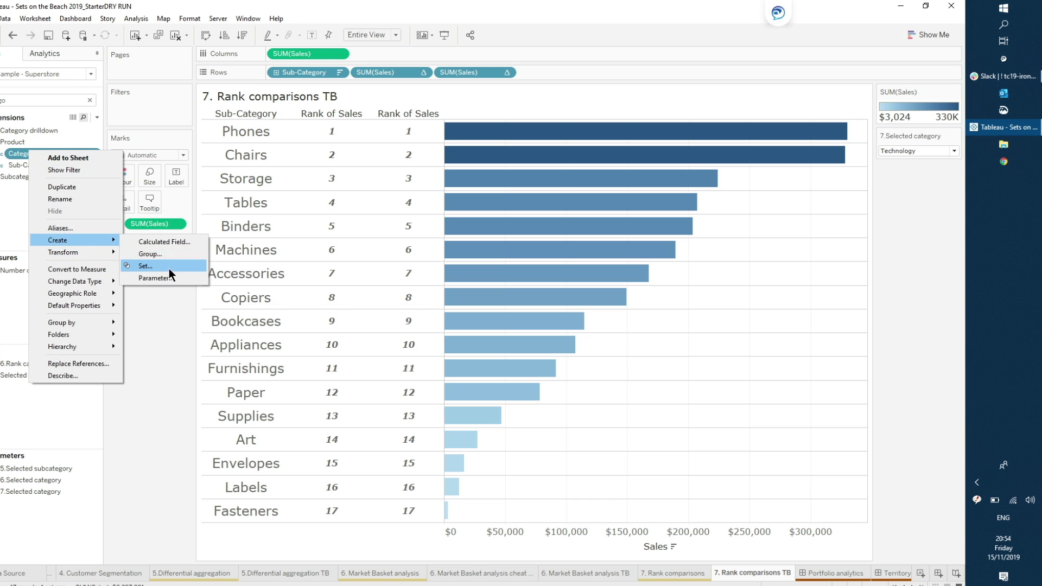
pyautogui.click(171, 268)
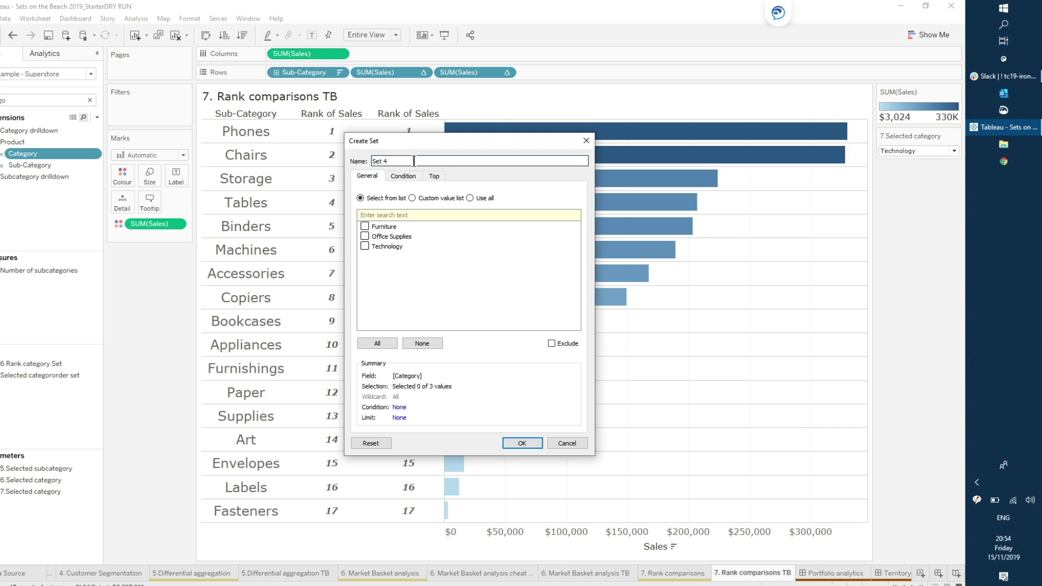
pyautogui.write('Category set')
# - Define the Category set by the condition formula [Category]=[7.Selected category] and create it
pyautogui.click(403, 176)
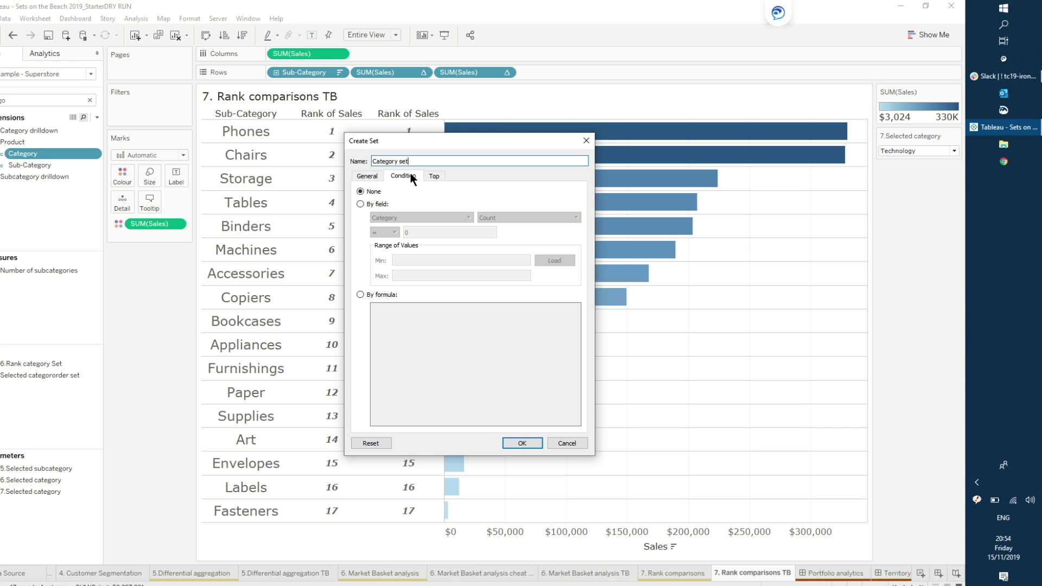
pyautogui.click(368, 291)
pyautogui.click(434, 356)
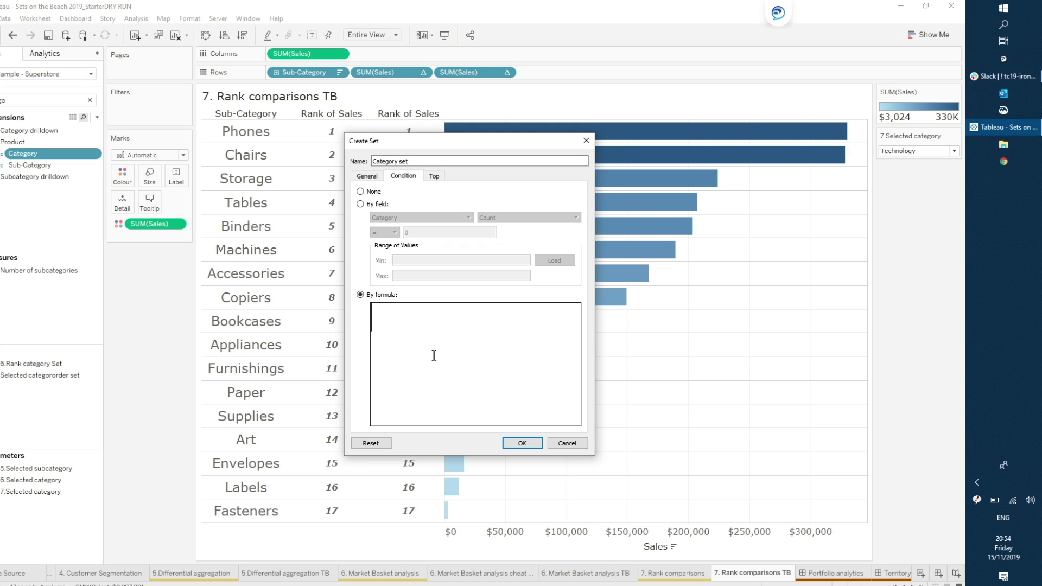
pyautogui.write('categ')
pyautogui.press('Return')
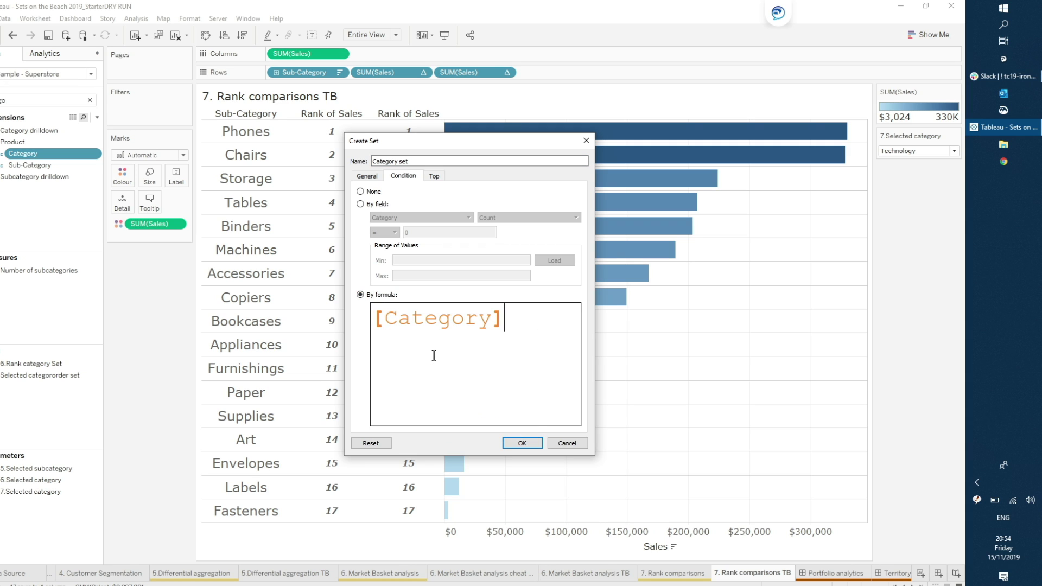
pyautogui.write('=select')
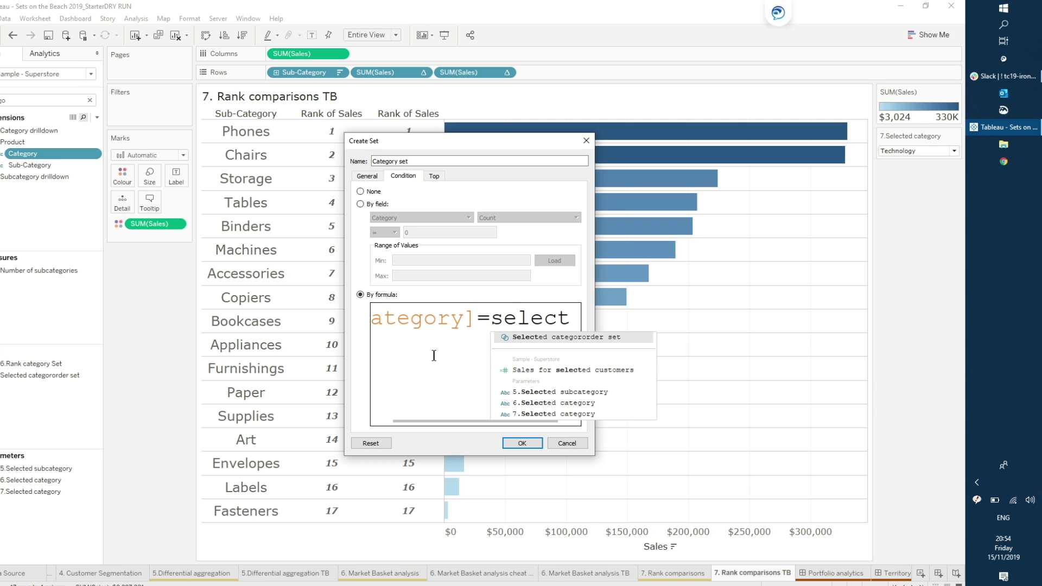
pyautogui.press('Down')
pyautogui.press('Down')
pyautogui.press('Down')
pyautogui.press('Down')
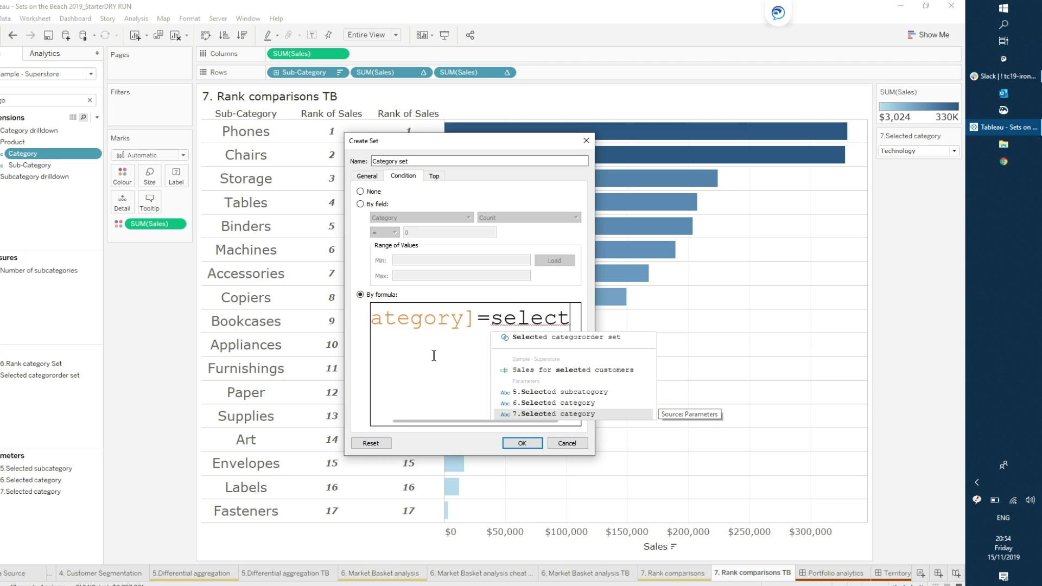
pyautogui.press('Return')
pyautogui.moveTo(487, 417); pyautogui.dragTo(392, 434)
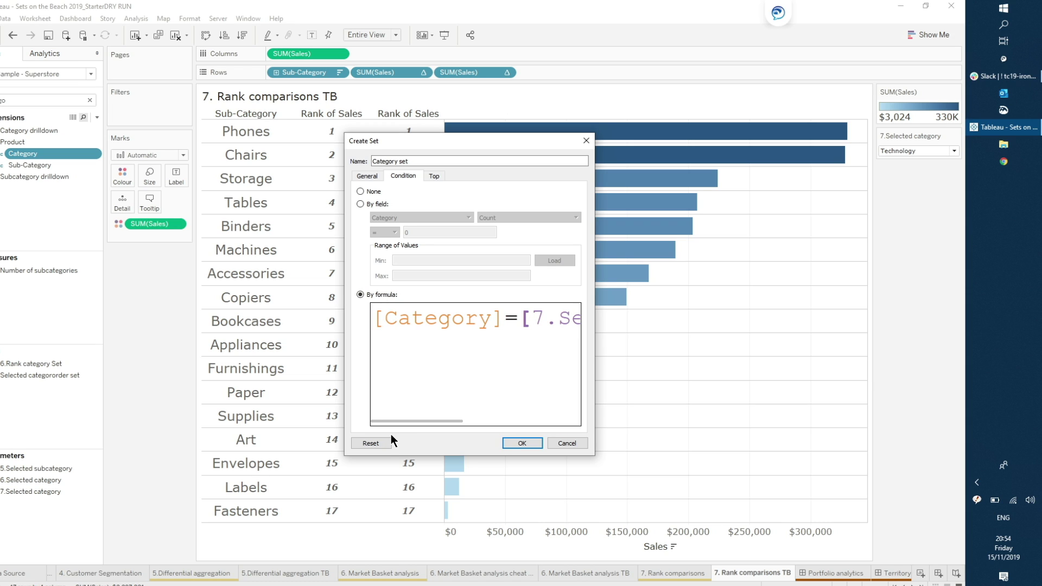
pyautogui.click(393, 335)
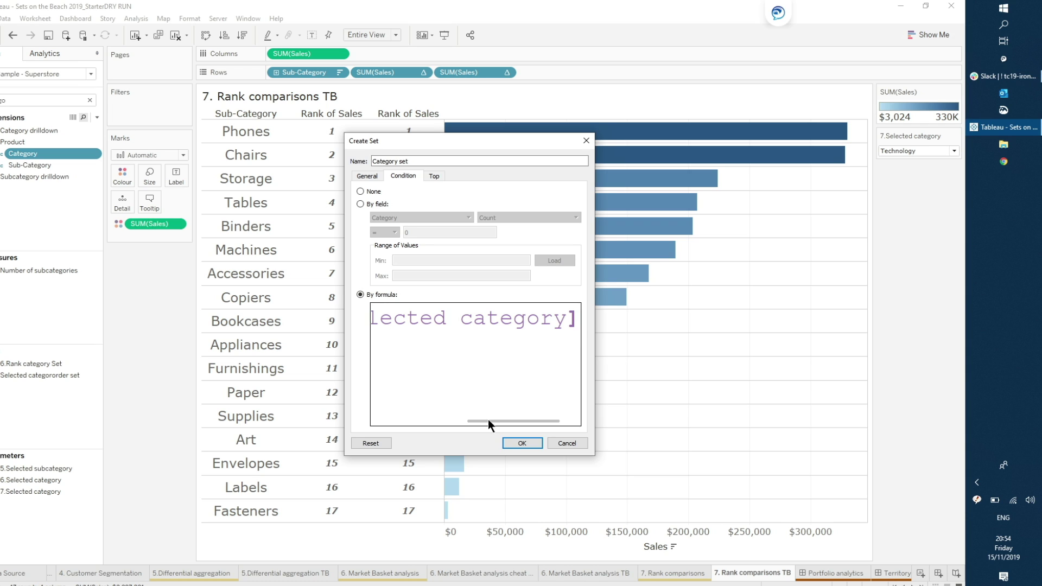
pyautogui.moveTo(486, 420); pyautogui.dragTo(367, 422)
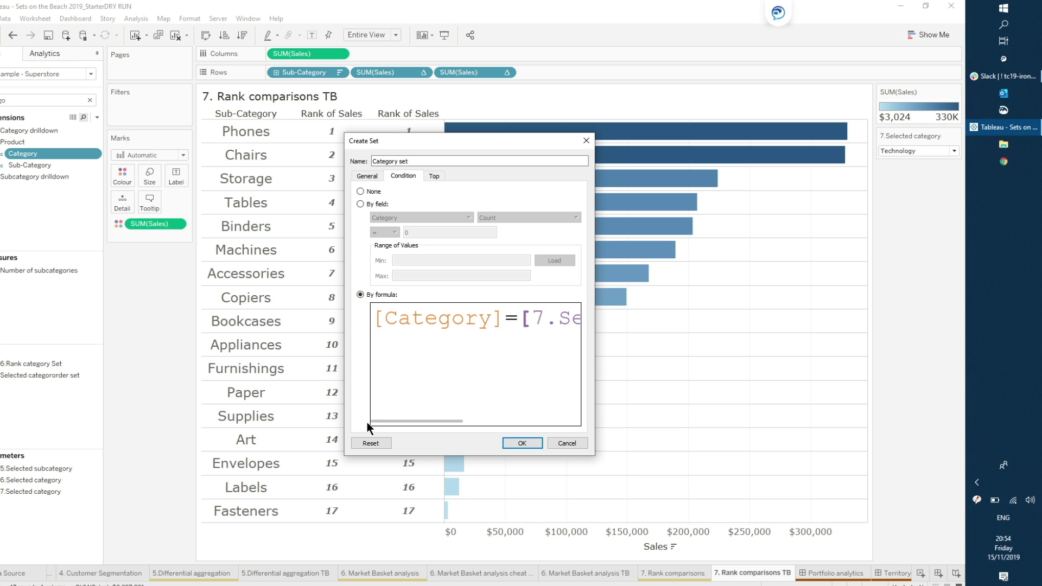
pyautogui.click(515, 443)
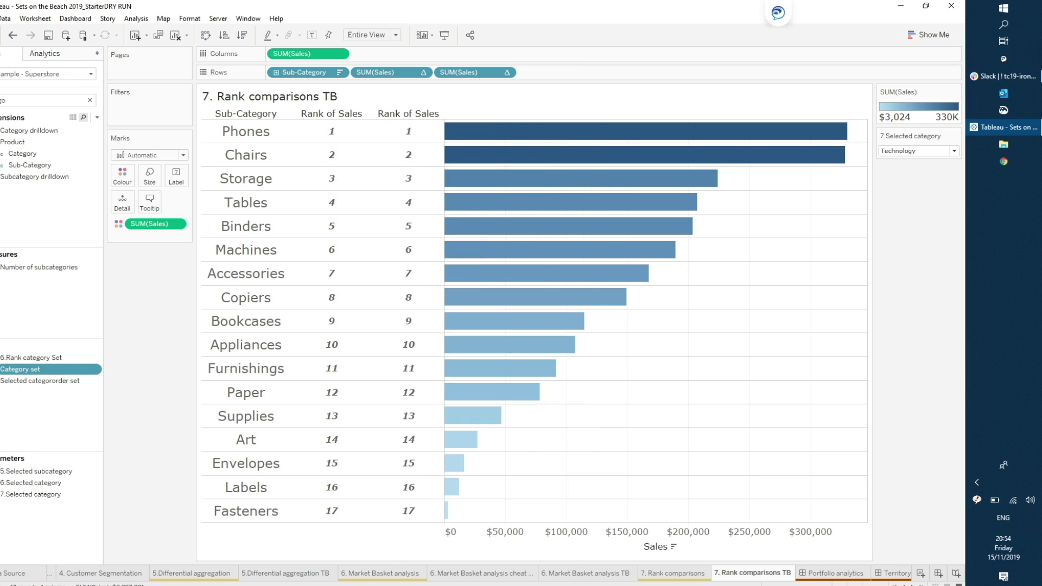
# - Place the Category set in Rows between the two Sales rank fields and hide its Out members
pyautogui.moveTo(38, 372); pyautogui.dragTo(407, 133)
pyautogui.moveTo(427, 98); pyautogui.dragTo(433, 70)
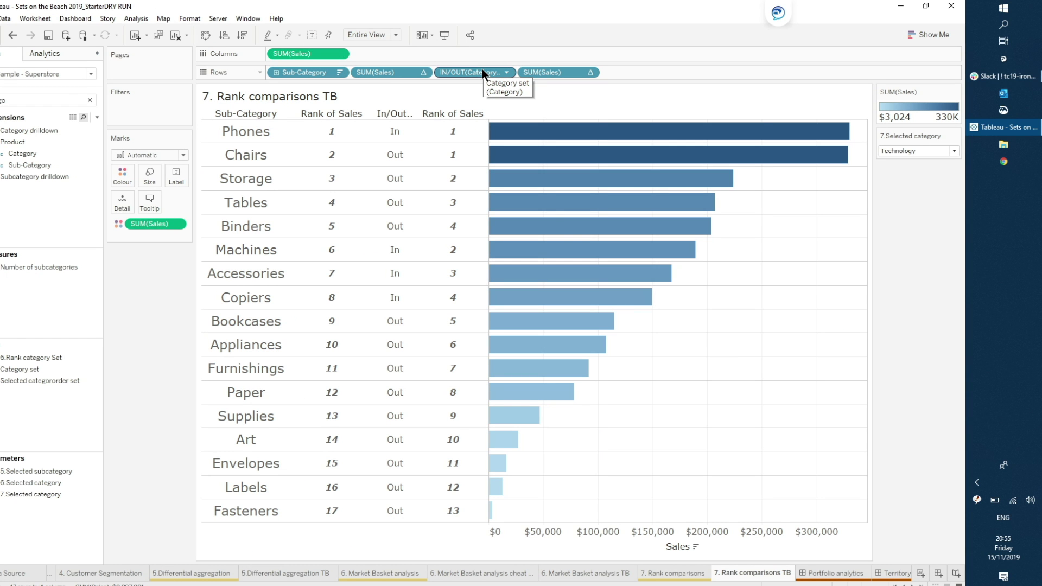
pyautogui.rightClick(390, 184)
pyautogui.click(434, 216)
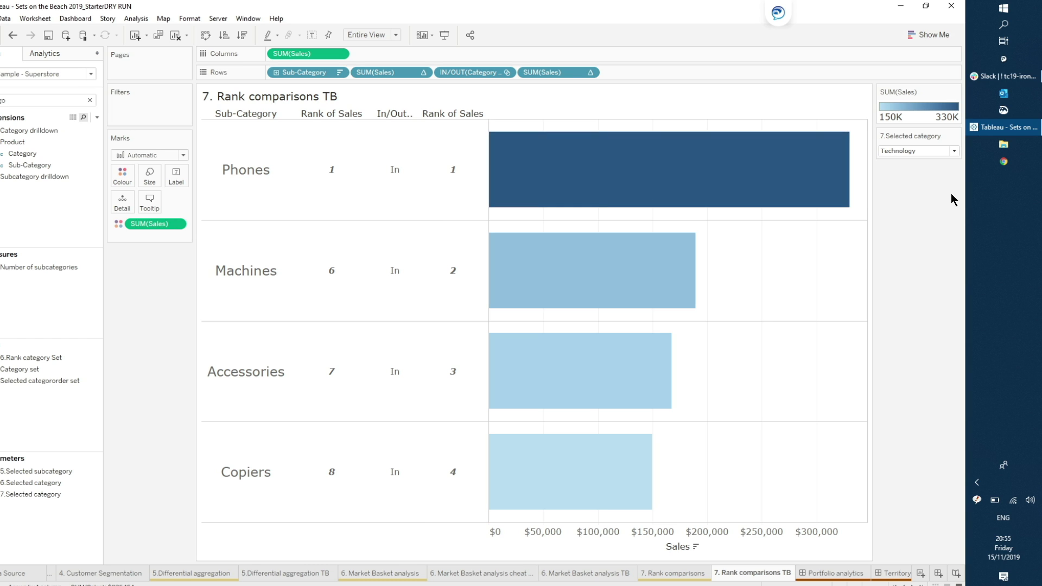
# - Hide the Category set's header and test the ranks by setting the 7.Selected category parameter to Furniture, and then to Office Supplies
pyautogui.click(934, 145)
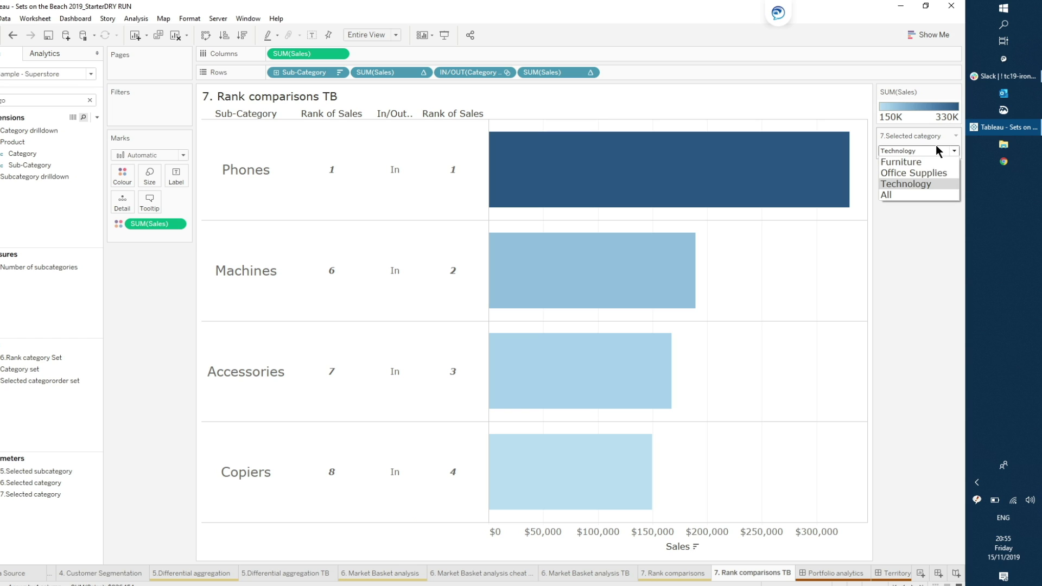
pyautogui.click(933, 163)
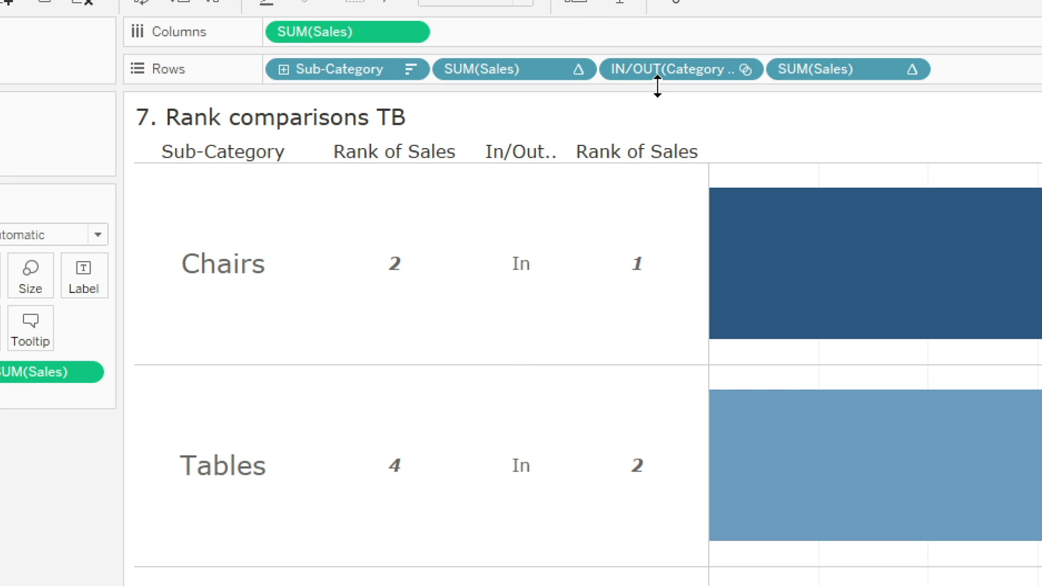
pyautogui.rightClick(661, 70)
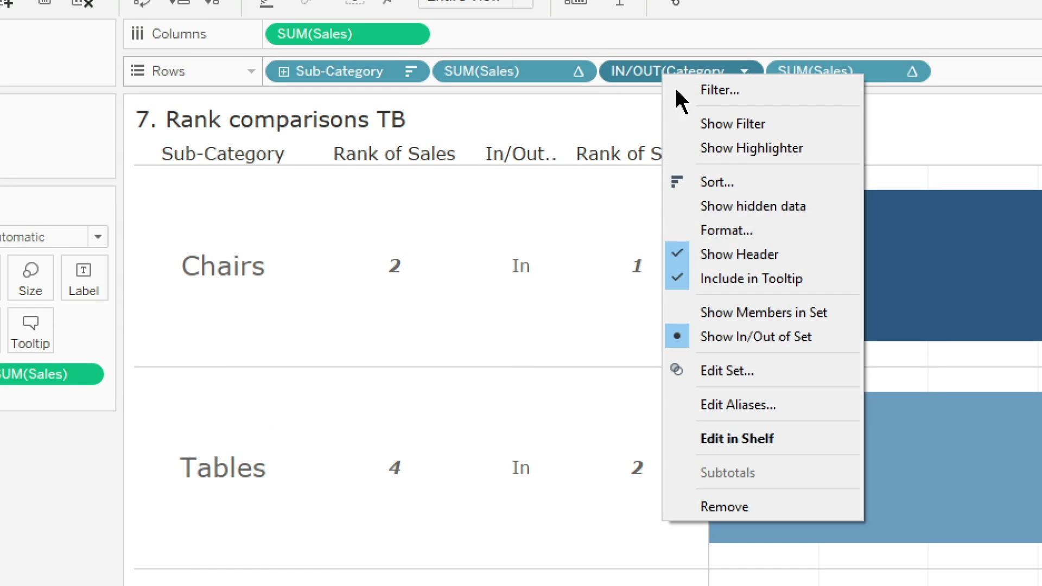
pyautogui.click(752, 254)
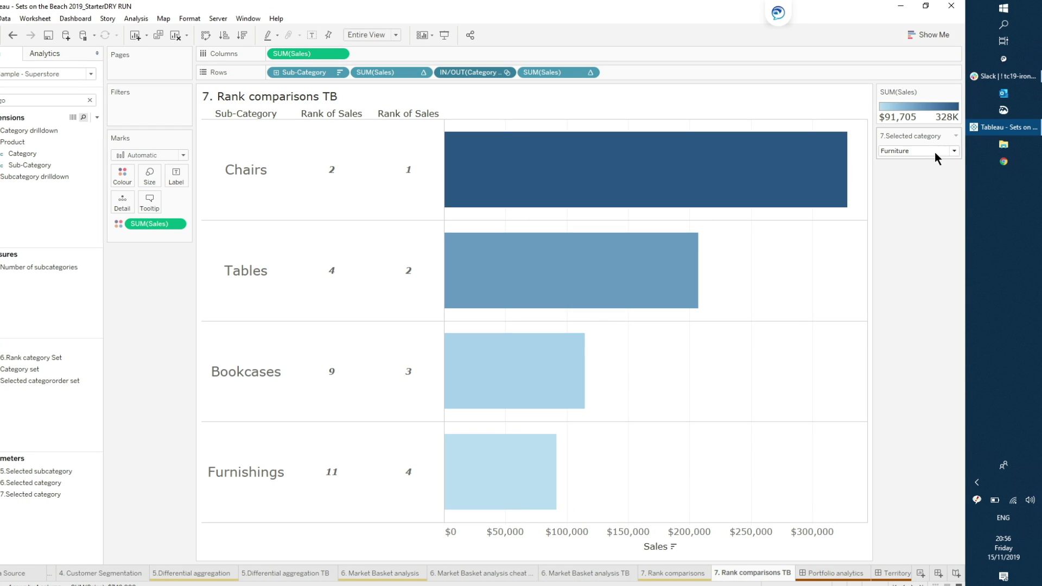
pyautogui.click(933, 154)
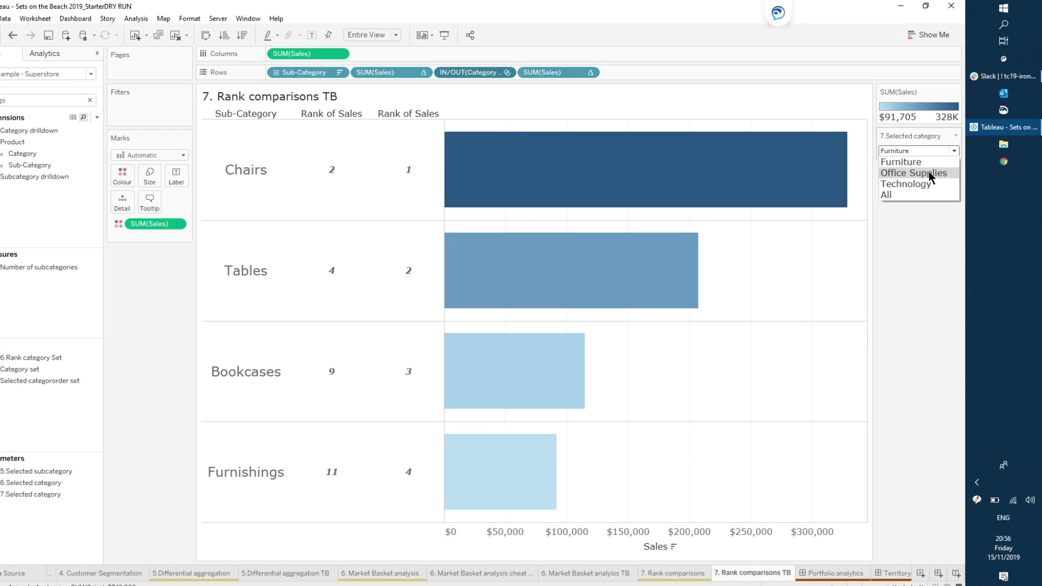
pyautogui.click(929, 171)
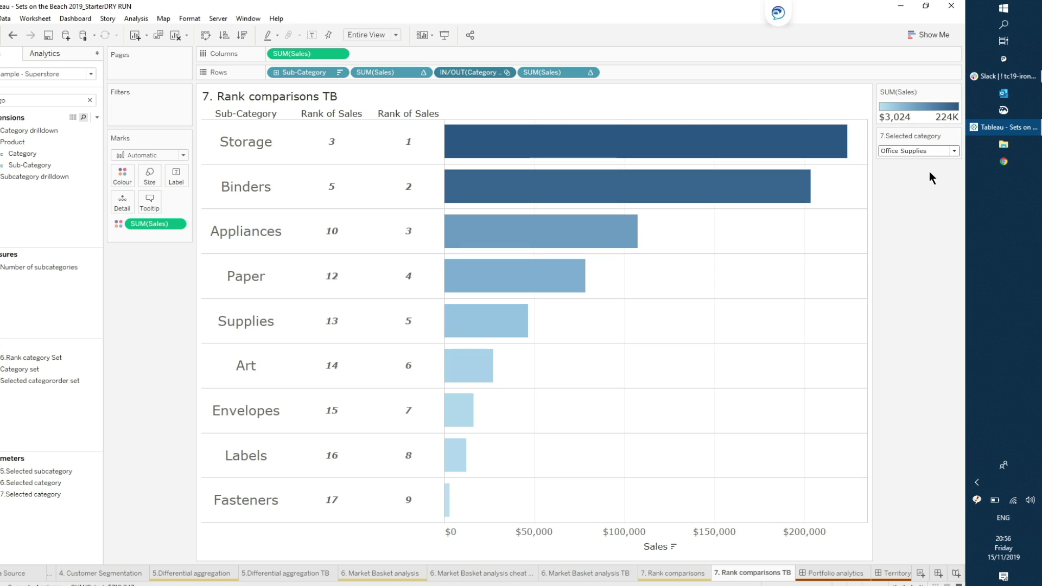
# - Show the hidden data of the Category set again and turn its header back on
pyautogui.moveTo(747, 129)
pyautogui.rightClick(454, 73)
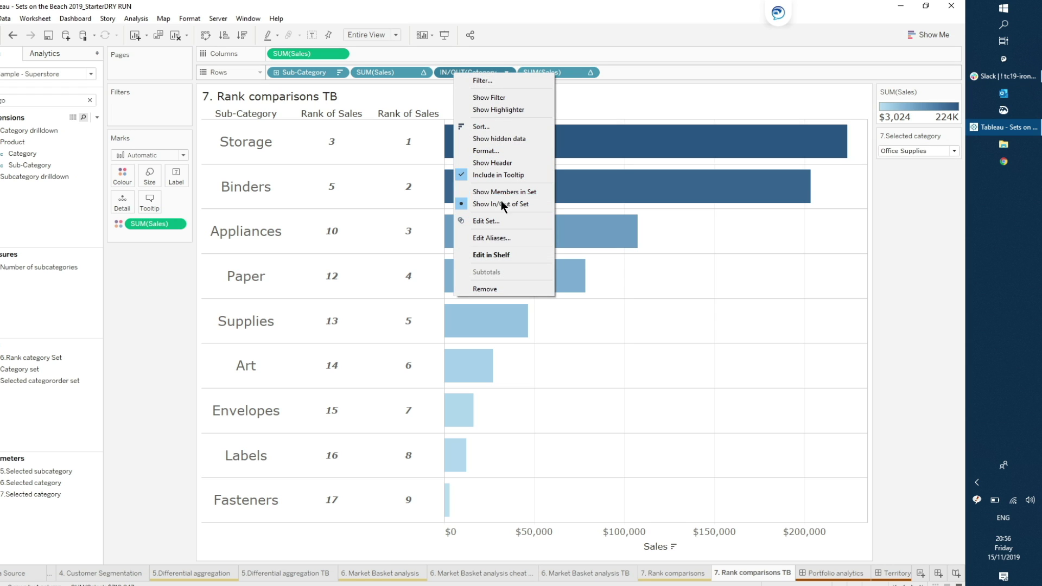
pyautogui.click(488, 143)
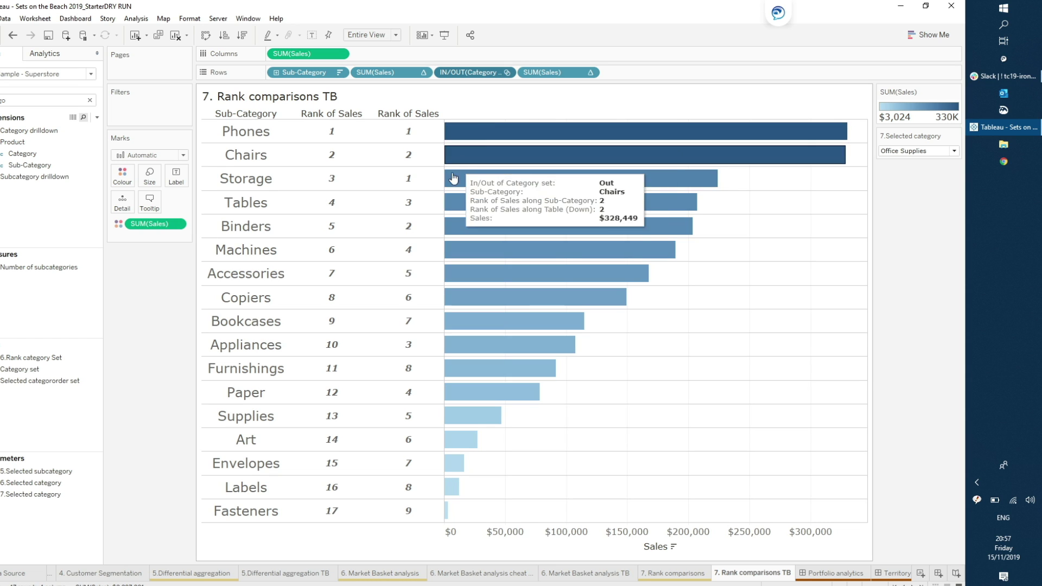
pyautogui.rightClick(460, 70)
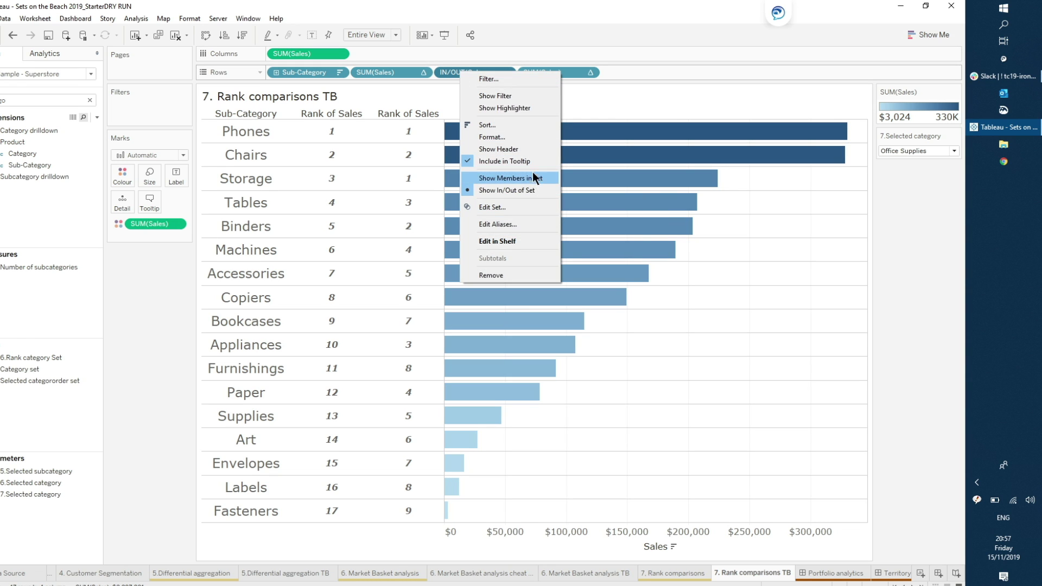
pyautogui.click(528, 149)
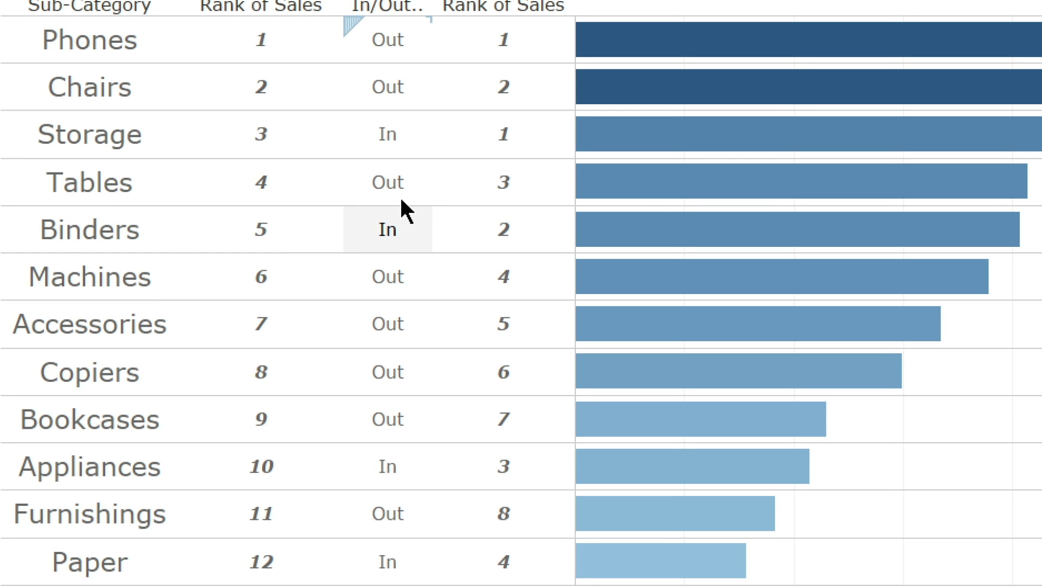
# - Try hiding the Out members through the In/Out column, and undo it
pyautogui.rightClick(404, 193)
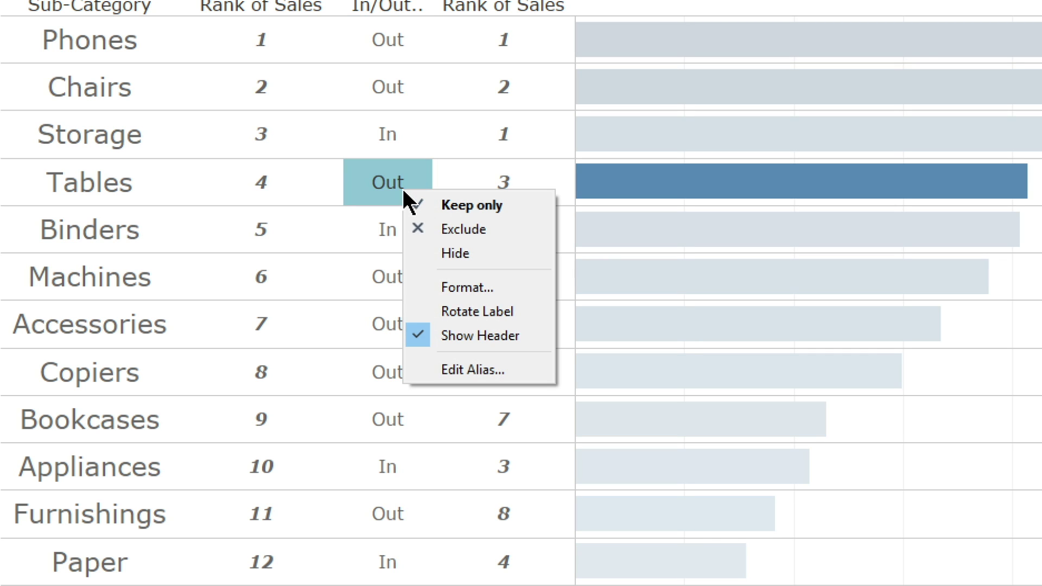
pyautogui.click(469, 253)
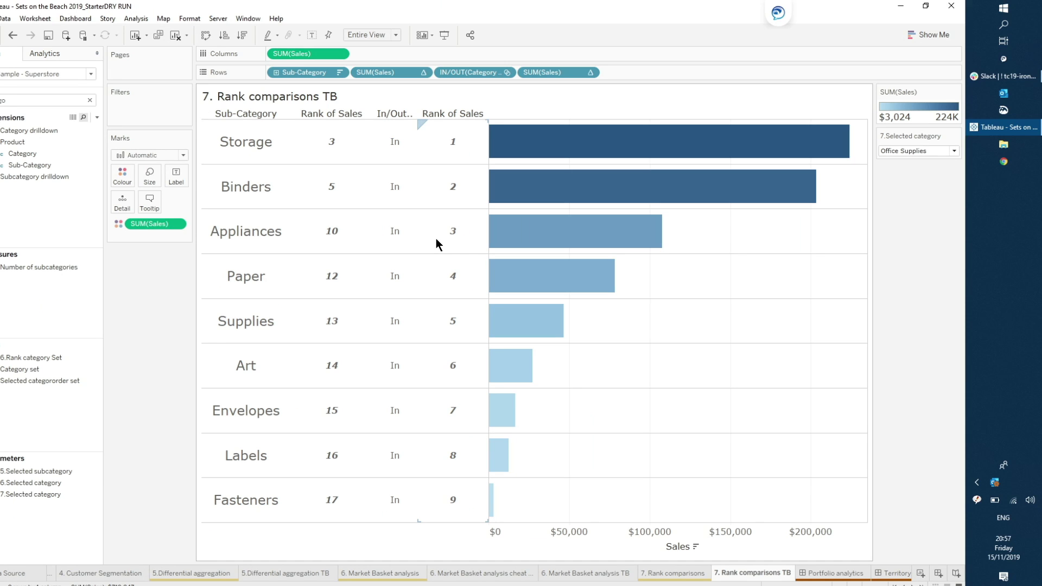
pyautogui.hotkey('ctrl', 'z')
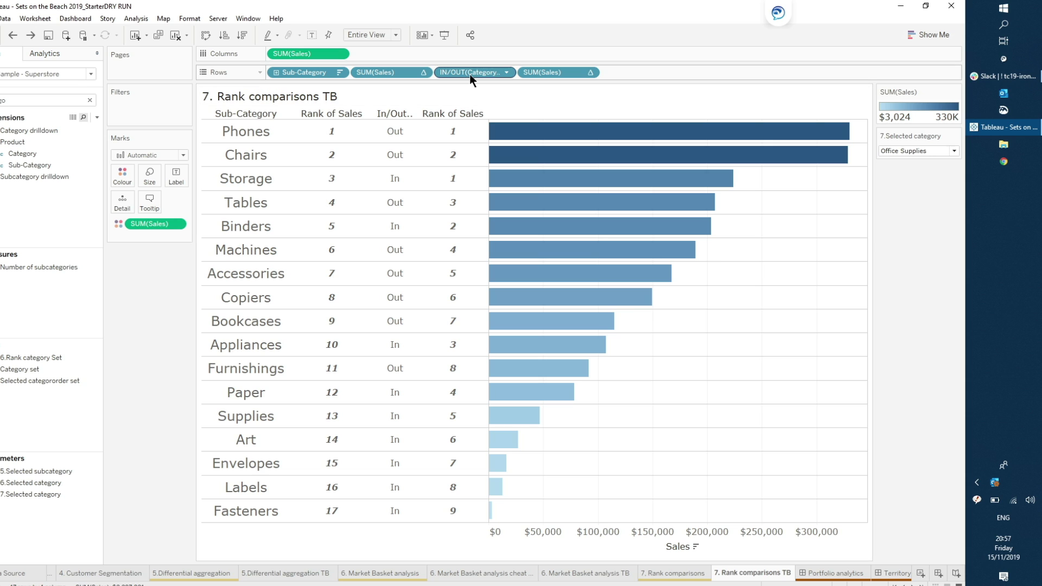
# - Colour the bars by In/Out of the Category set and hide the Out members through the colour legend
pyautogui.moveTo(470, 73); pyautogui.dragTo(121, 187)
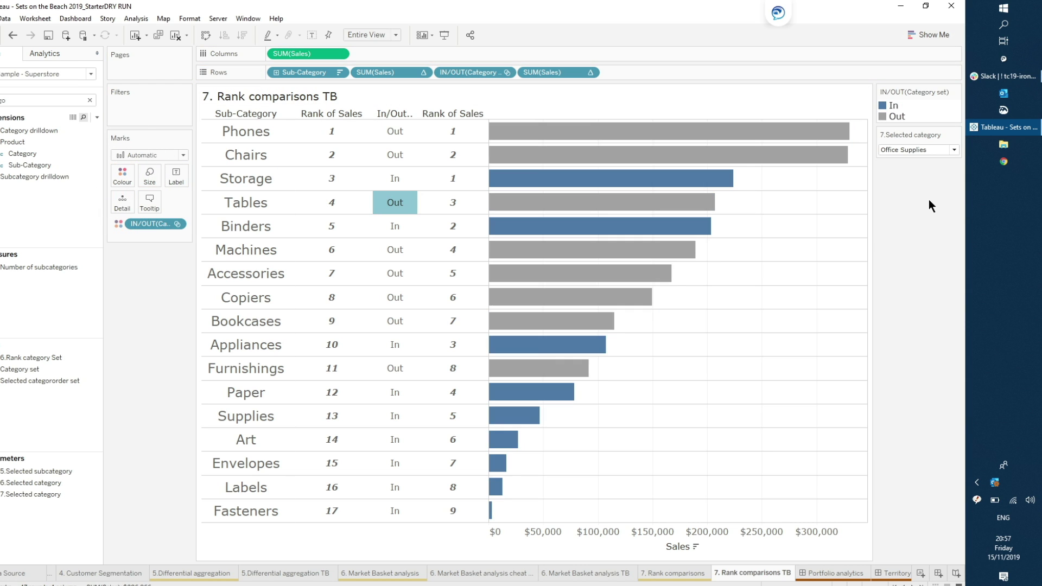
pyautogui.click(899, 118)
pyautogui.rightClick(900, 120)
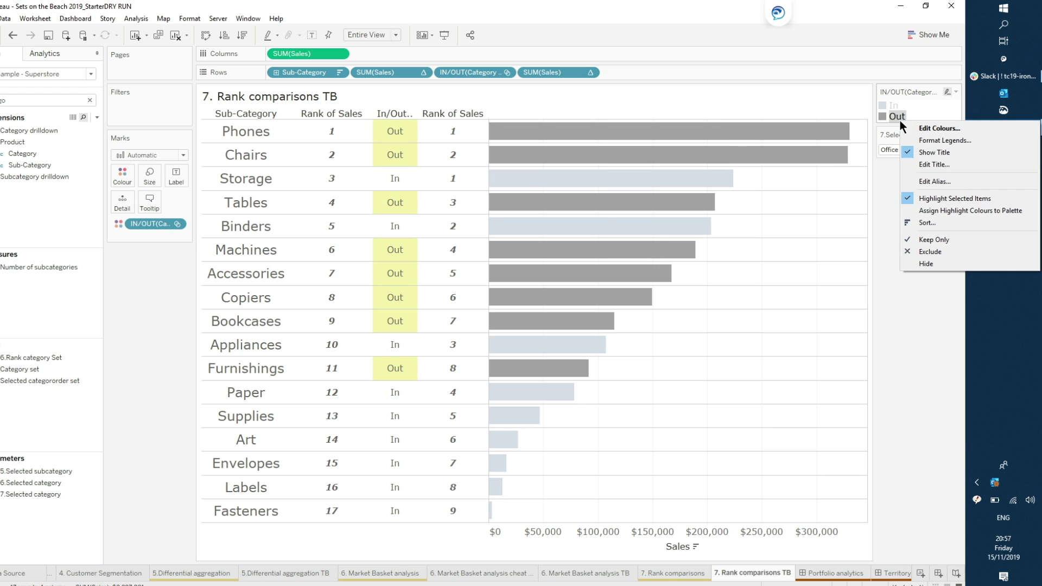
pyautogui.click(967, 265)
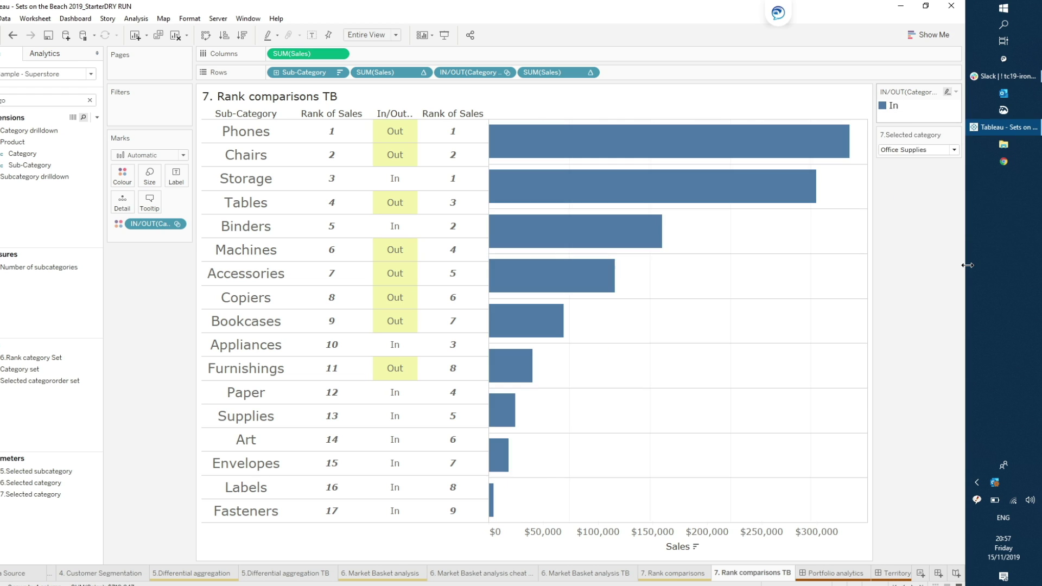
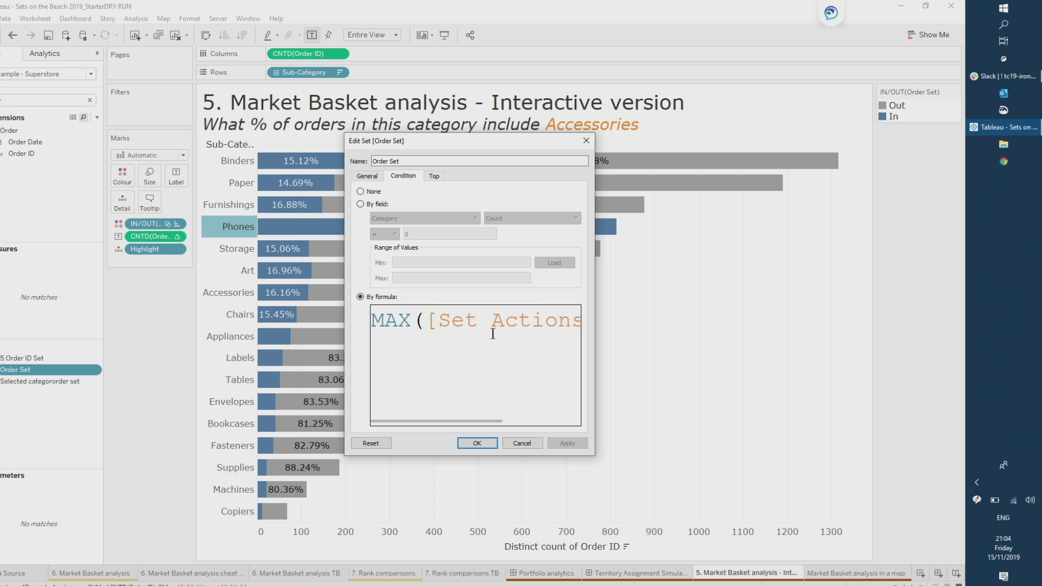
# - Enlarge the view of the Order Set's condition formula, close the set editor, and open the Market Basket analysis in a map sheet
pyautogui.scroll(3, 492, 333)
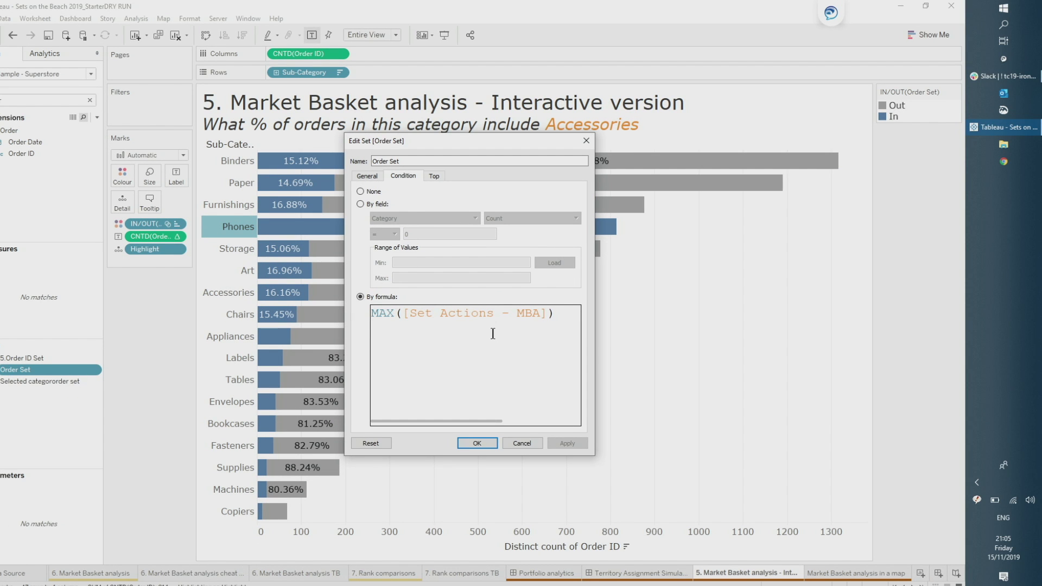
pyautogui.click(465, 441)
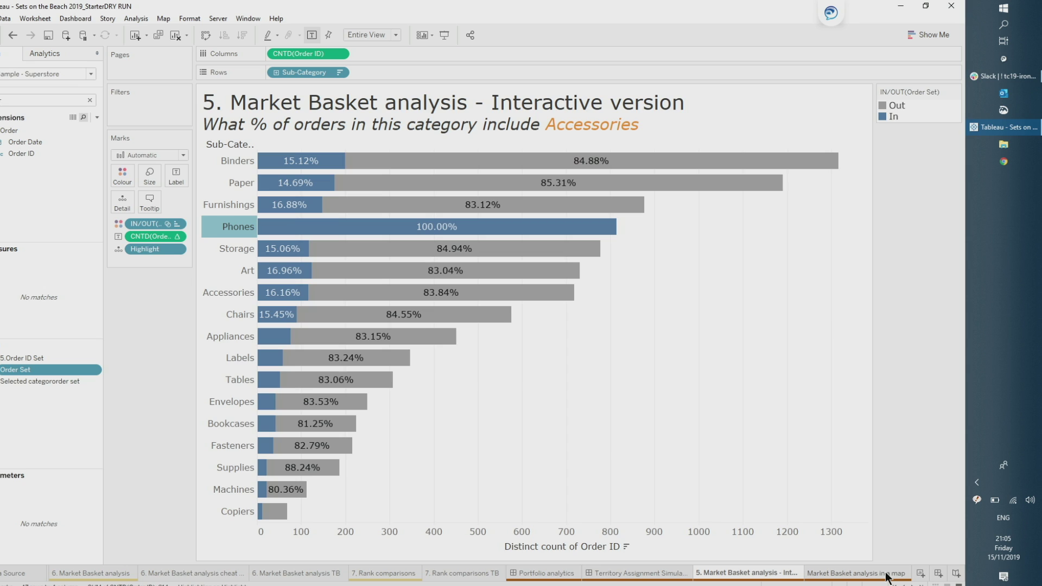
pyautogui.click(887, 573)
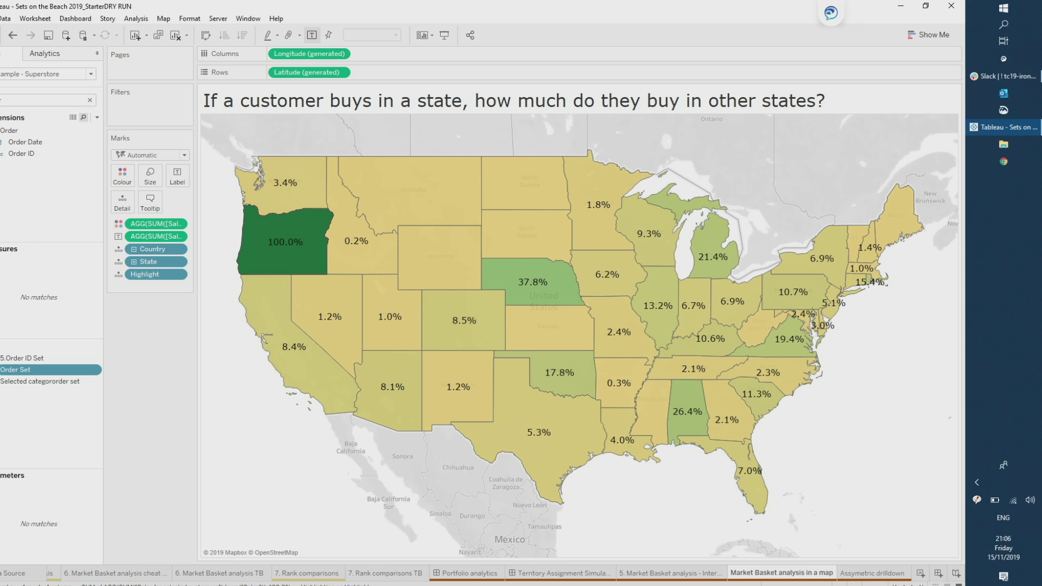
# - Open the Assymetric drilldown sheet and drill into the Technology category, followed by Furniture
pyautogui.click(867, 574)
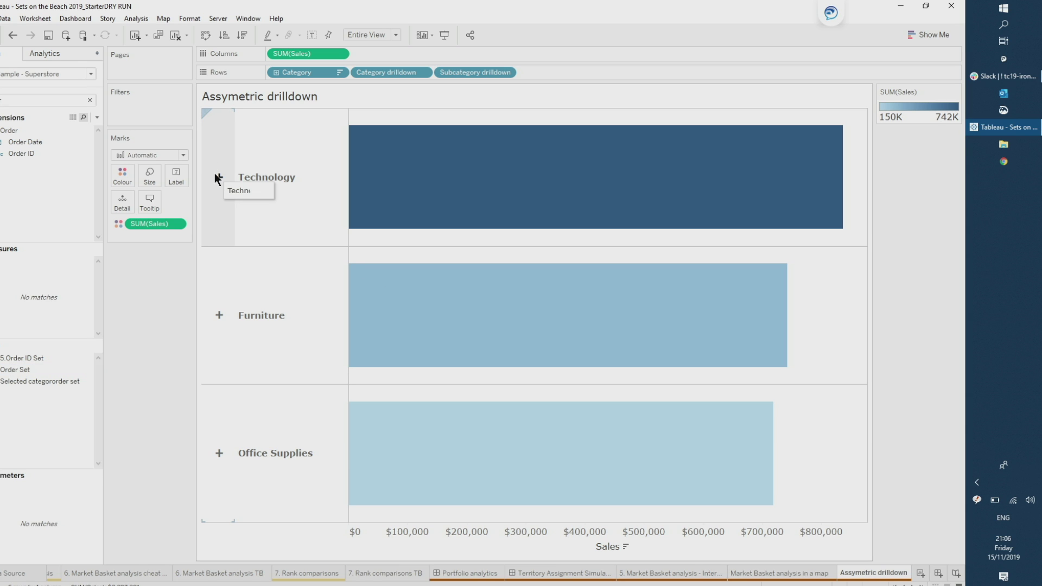
pyautogui.click(216, 176)
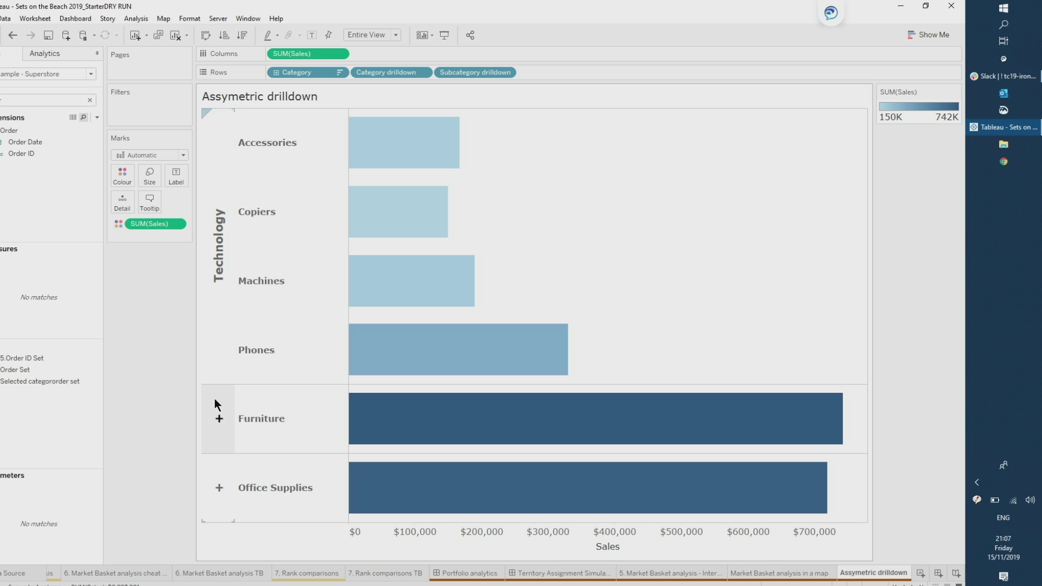
pyautogui.click(218, 418)
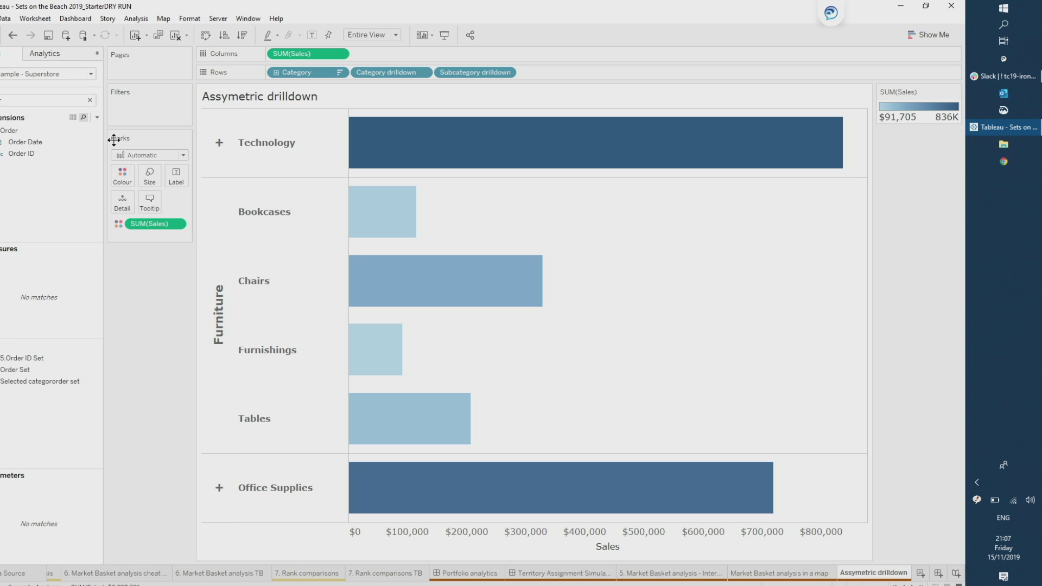
# - Search the data fields for "categor" and open the Category drilldown calculation with its formula text enlarged
pyautogui.moveTo(97, 112); pyautogui.dragTo(98, 113)
pyautogui.click(96, 116)
pyautogui.click(33, 101)
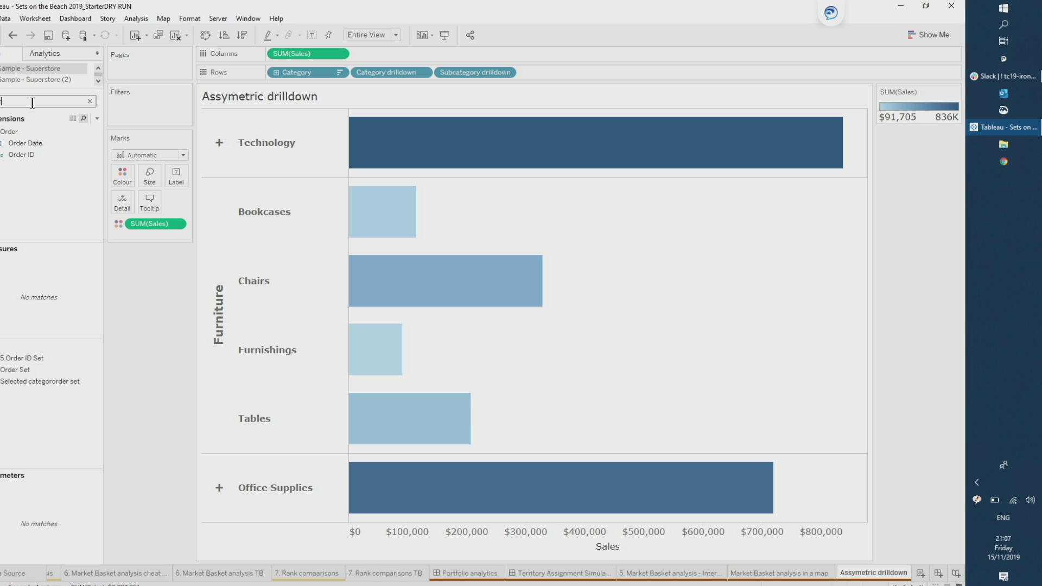
pyautogui.write('categor')
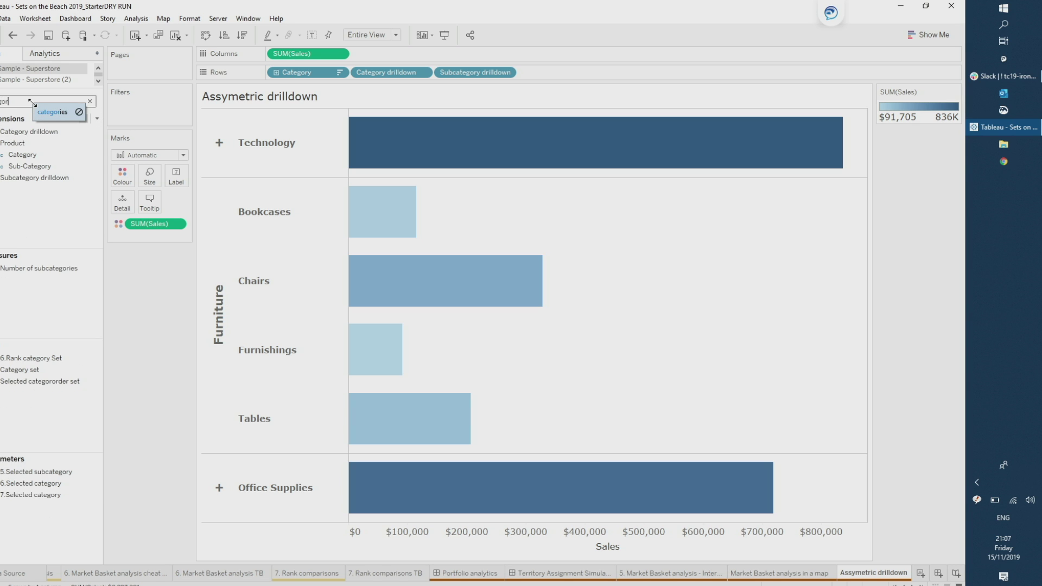
pyautogui.rightClick(31, 131)
pyautogui.click(67, 195)
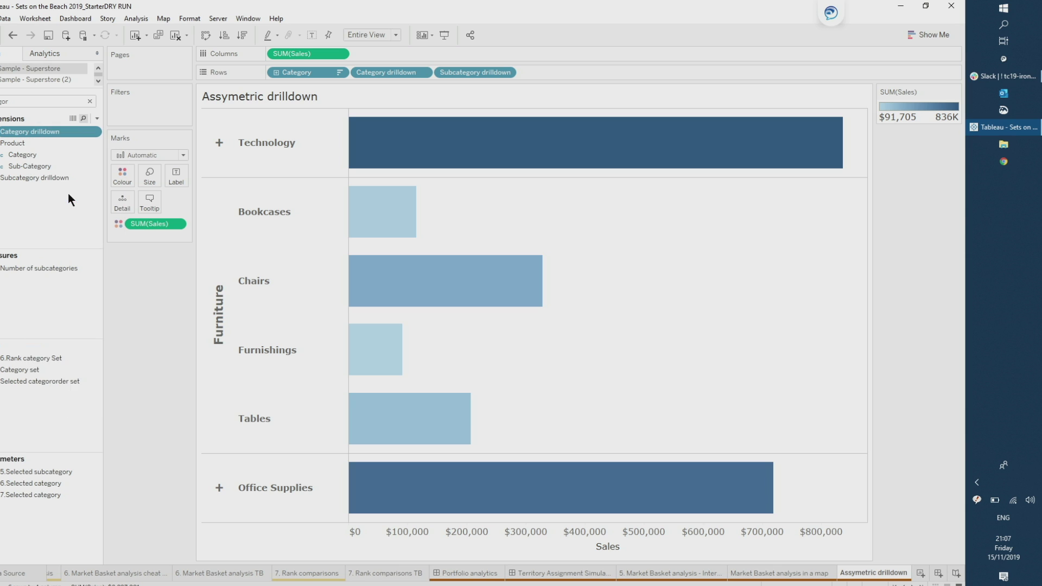
pyautogui.keyDown('ctrl'); pyautogui.scroll(5, 242, 364); pyautogui.keyUp('ctrl')
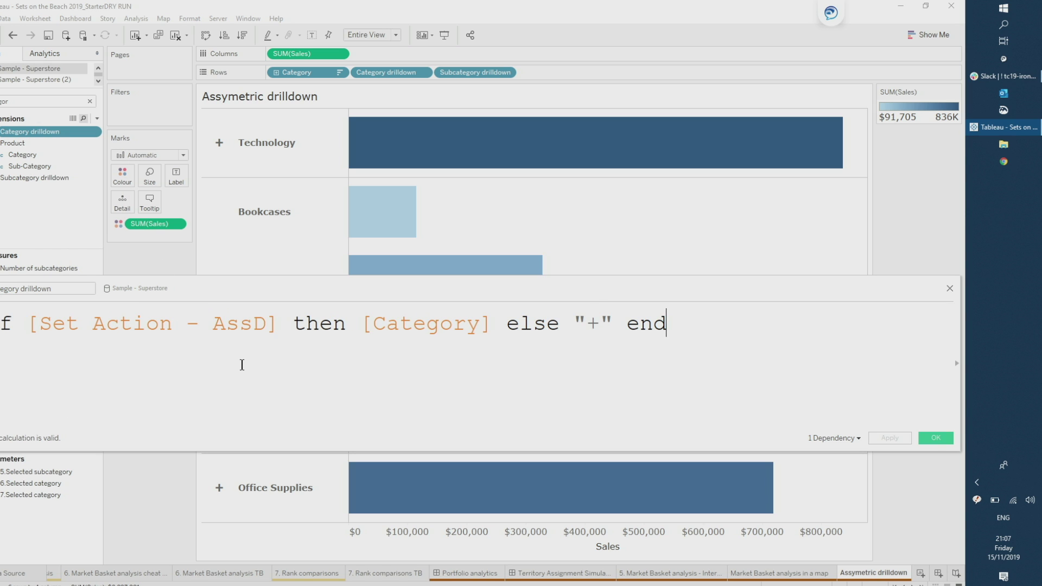
# - Highlight the Set Action - AssD condition in the Category drilldown formula, compare it with the chart behind, and close the editor
pyautogui.moveTo(4, 324); pyautogui.dragTo(277, 331)
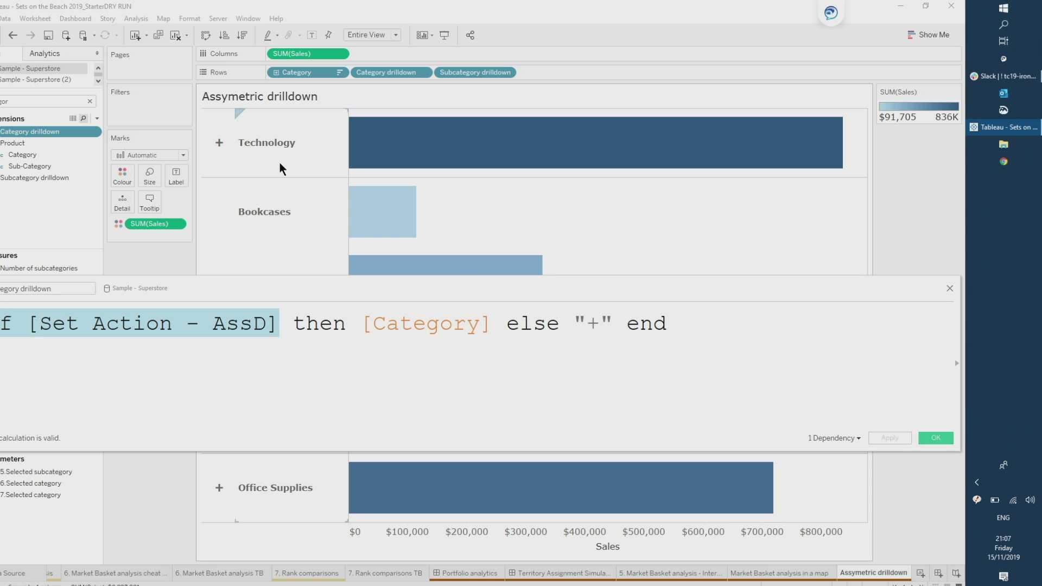
pyautogui.moveTo(342, 300); pyautogui.dragTo(682, 317)
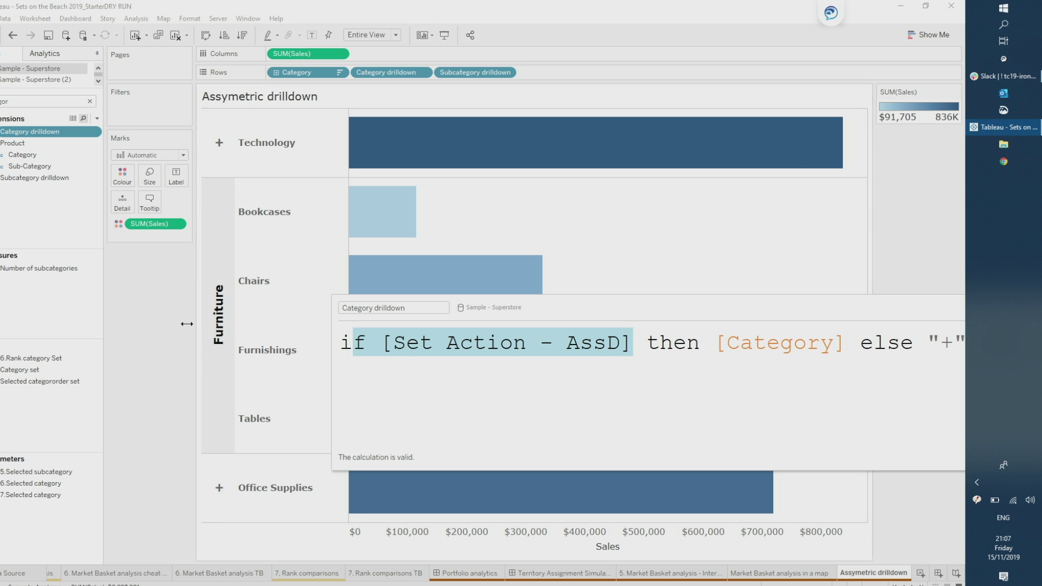
pyautogui.moveTo(835, 302); pyautogui.dragTo(539, 319)
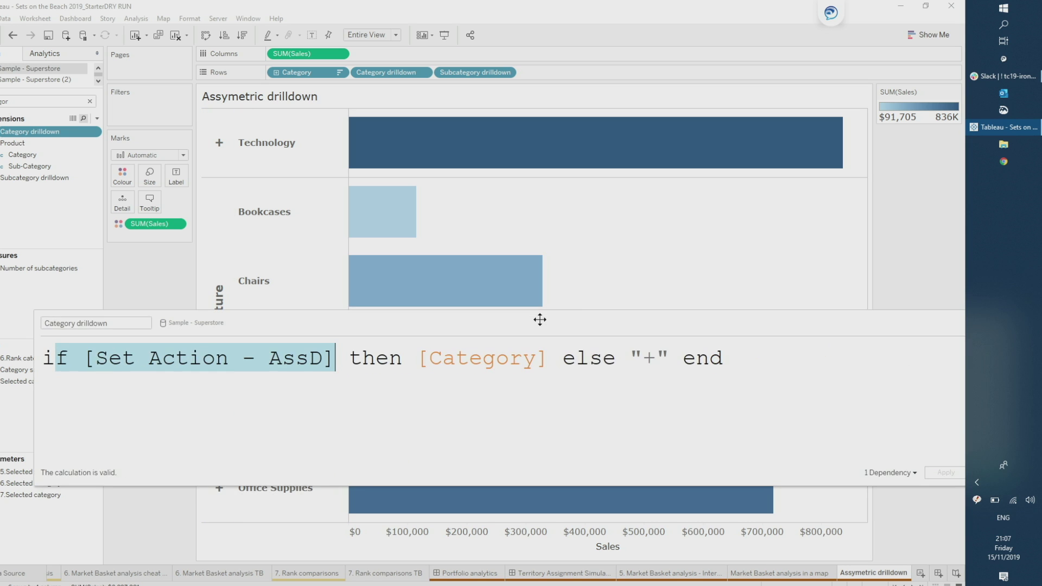
pyautogui.moveTo(855, 315); pyautogui.dragTo(735, 282)
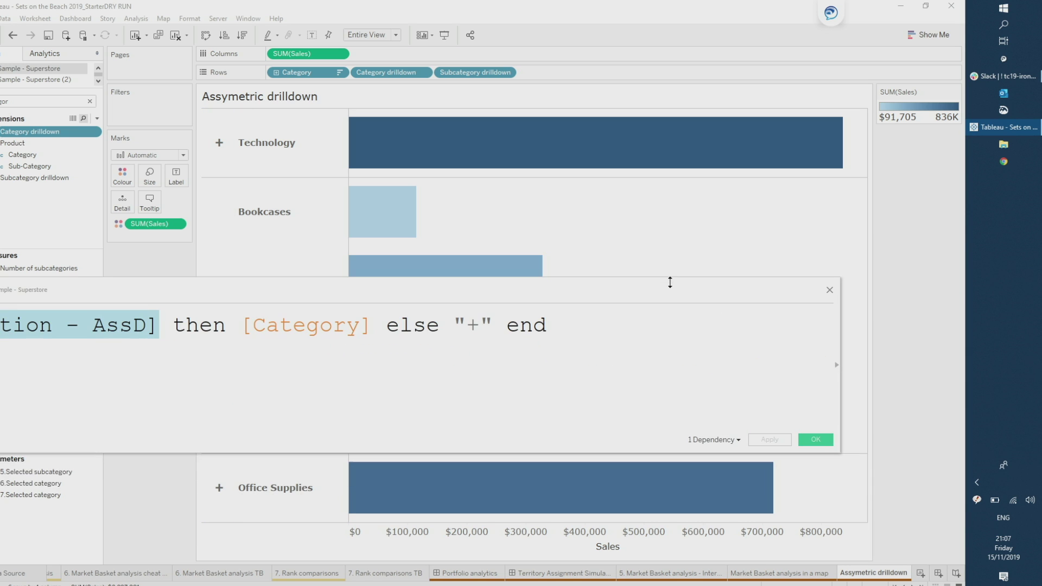
pyautogui.click(830, 283)
# - Open the Subcategory drilldown calculation, enlarge its formula, examine the set condition, Sub-Category and Category parts, and close the editor
pyautogui.click(78, 96)
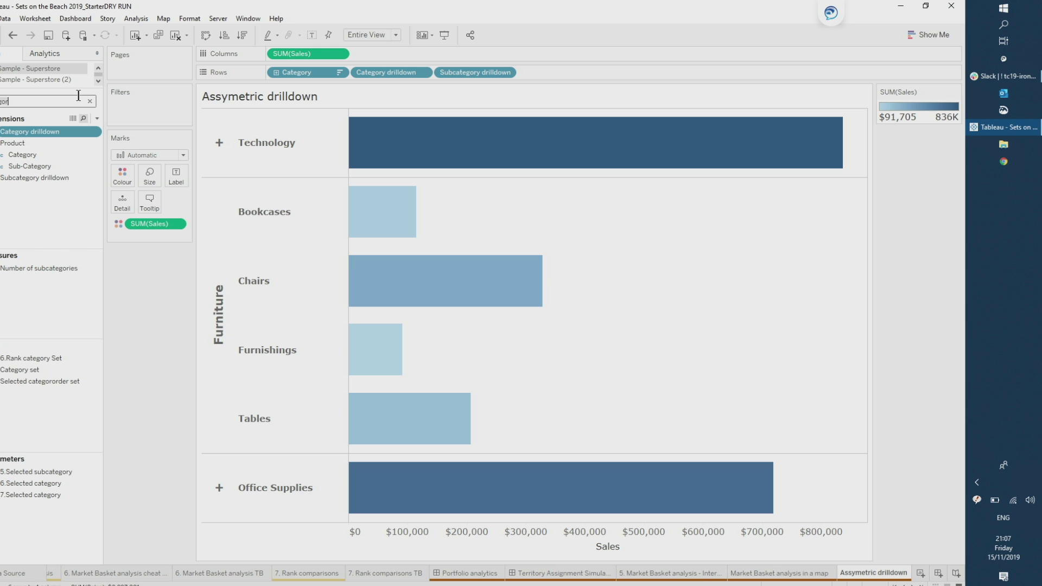
pyautogui.click(30, 180)
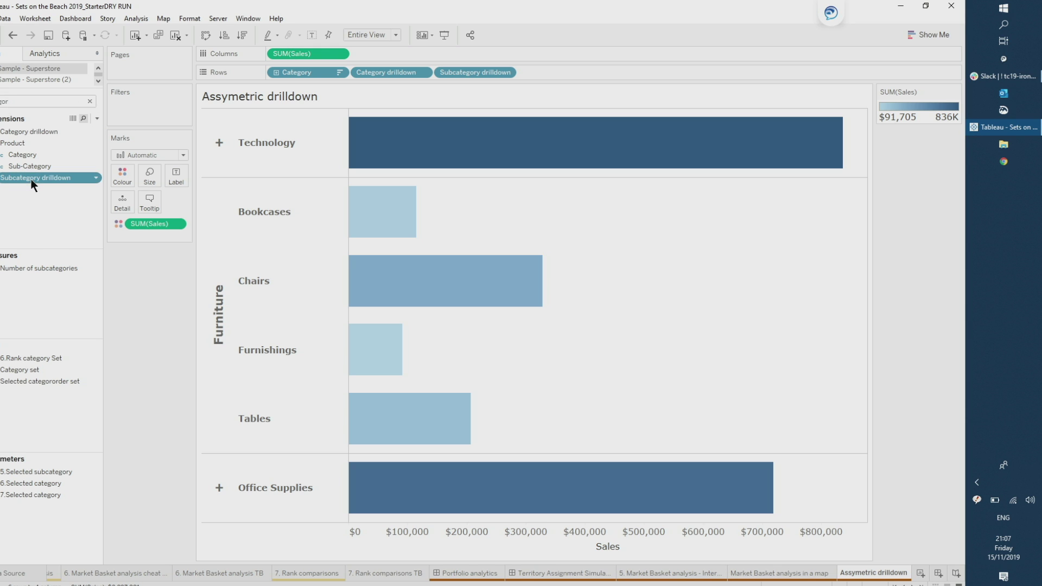
pyautogui.rightClick(31, 179)
pyautogui.click(77, 240)
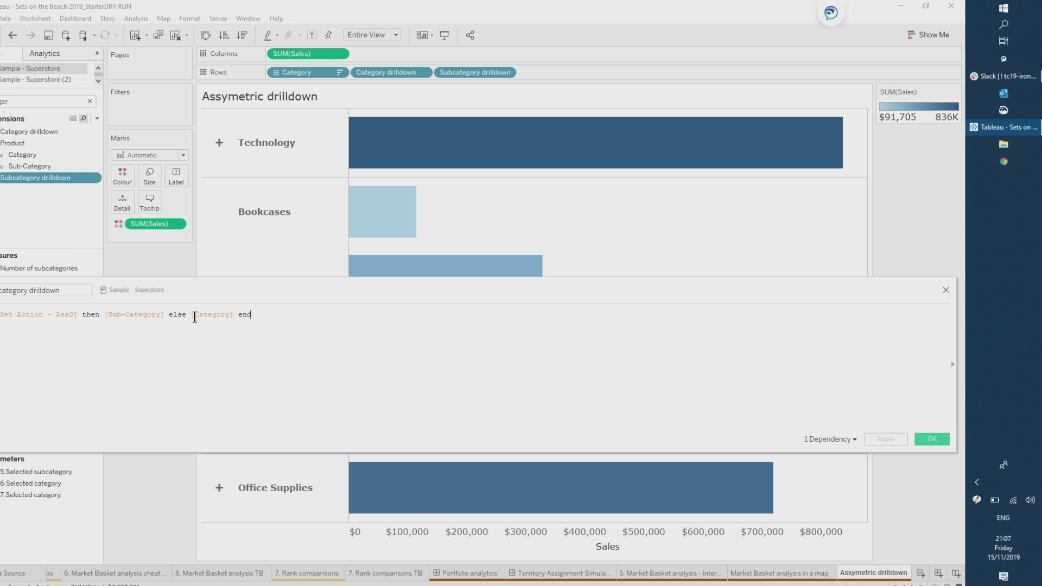
pyautogui.scroll(2, 177, 375)
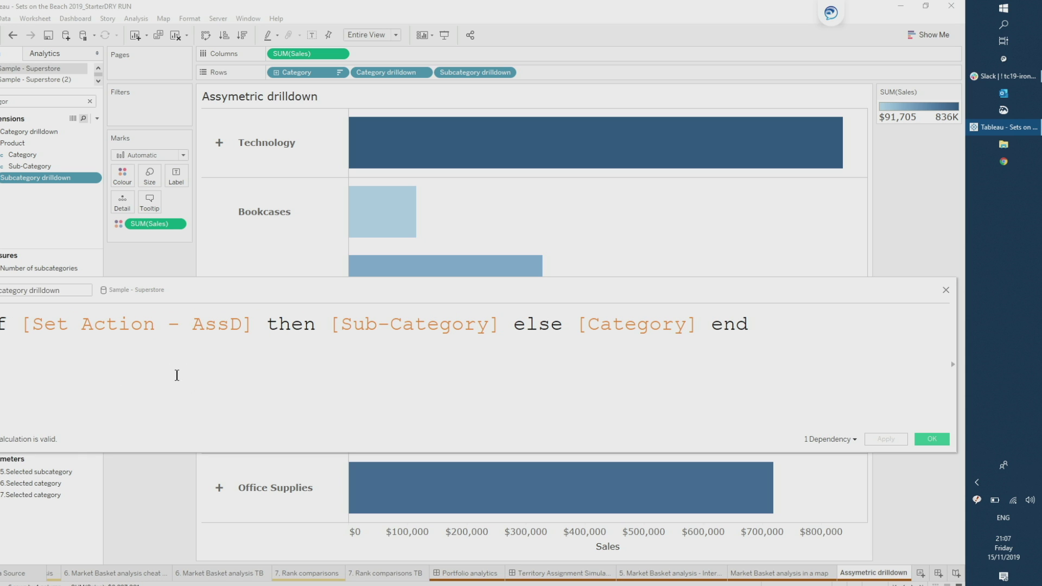
pyautogui.moveTo(33, 324); pyautogui.dragTo(205, 328)
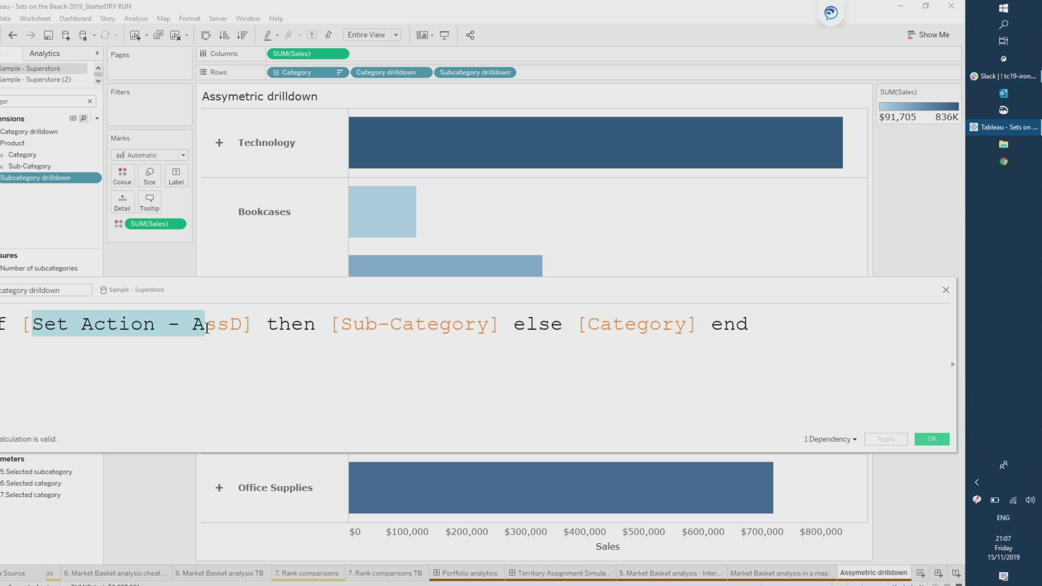
pyautogui.moveTo(329, 325); pyautogui.dragTo(489, 330)
pyautogui.moveTo(700, 324); pyautogui.dragTo(586, 325)
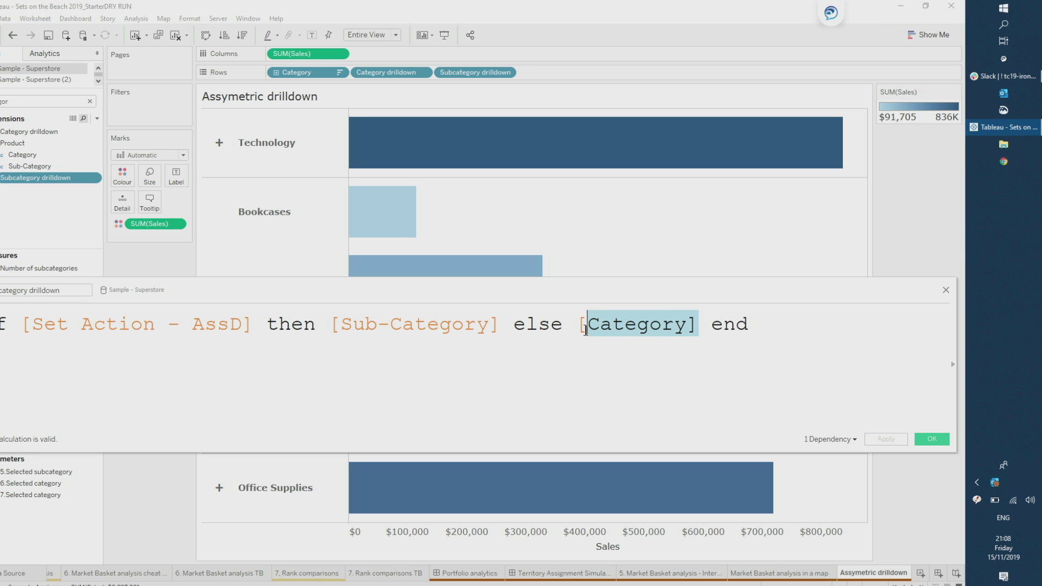
pyautogui.click(925, 441)
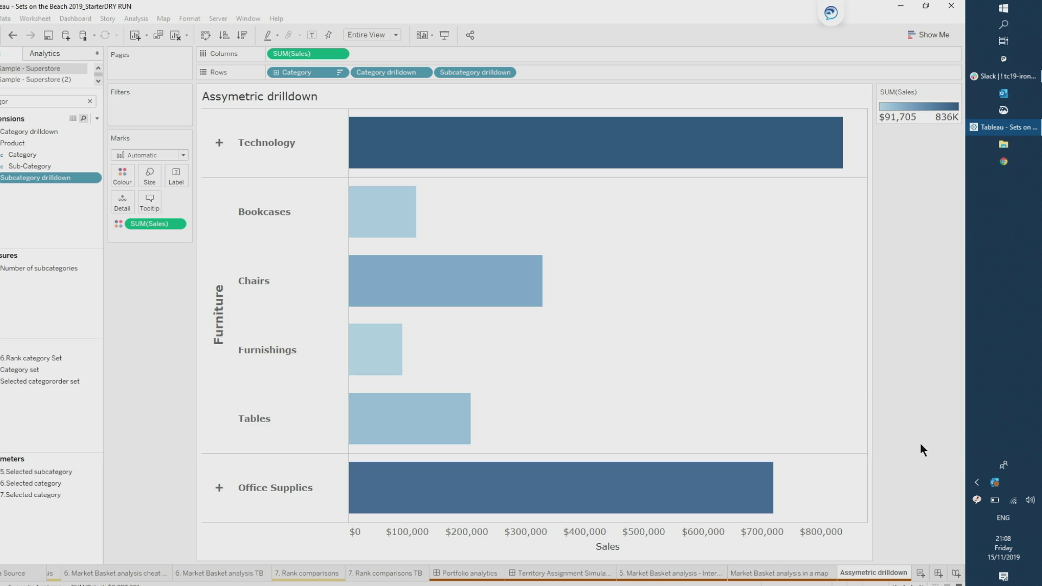
# - Test the asymmetric drilldown by expanding Technology and switching the expansion to Office Supplies
pyautogui.click(210, 132)
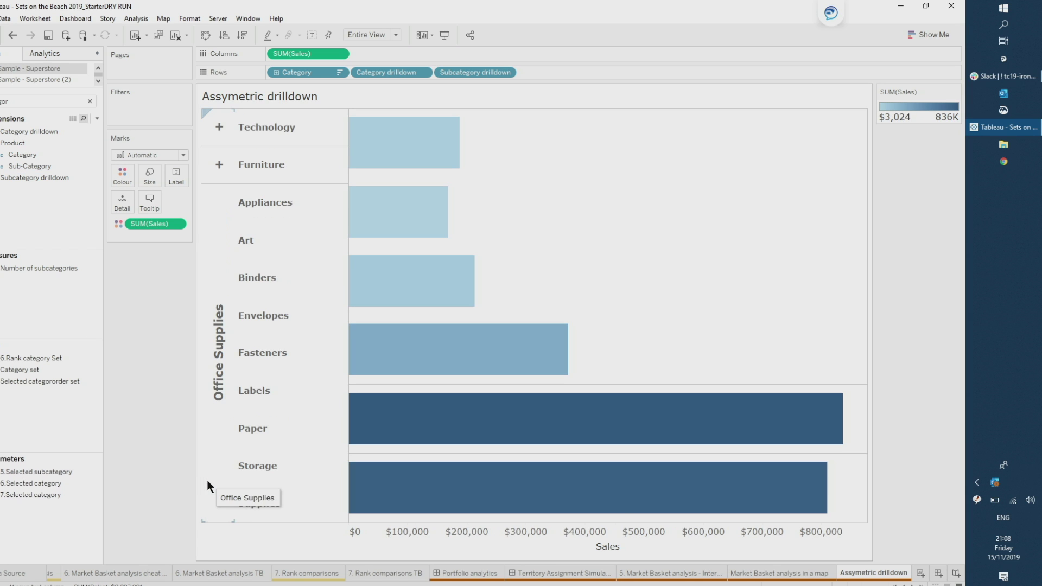
pyautogui.click(207, 480)
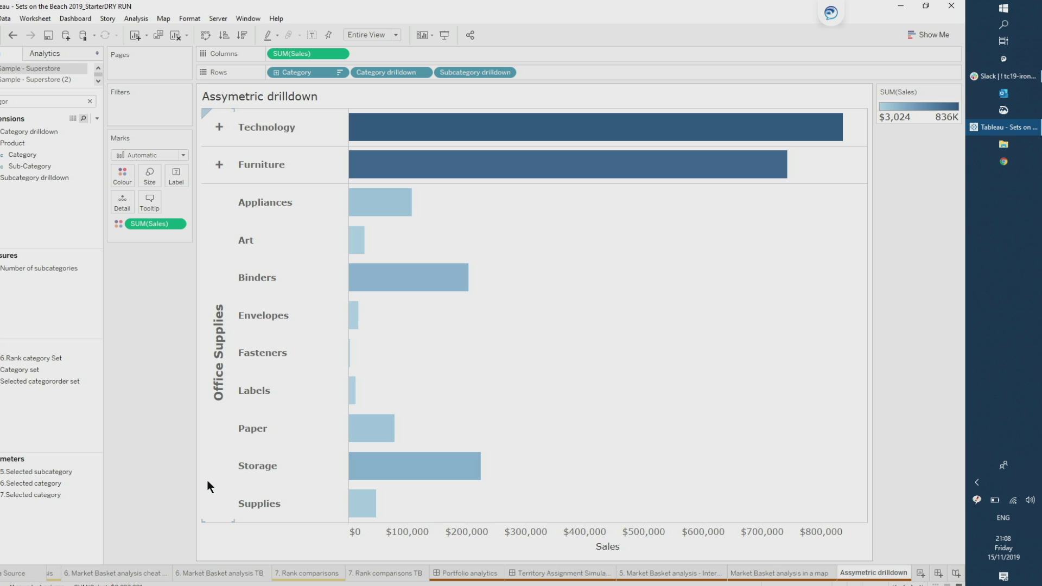
# - Switch to the PowerPoint presentation, start the slide show from the current slide, and advance to the "What did we learn" slide
pyautogui.press('ctrl+super+Right')
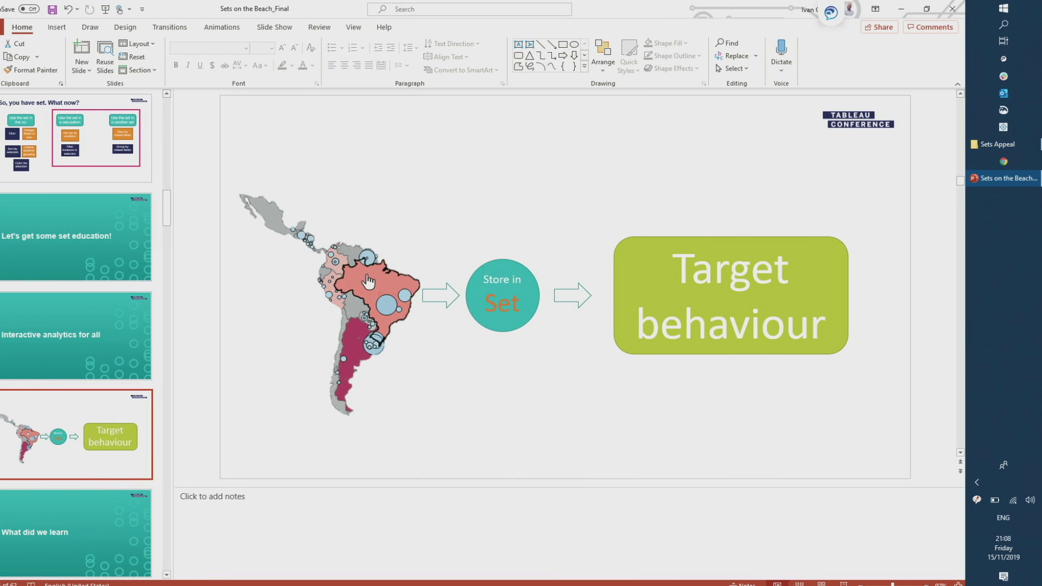
pyautogui.click(843, 584)
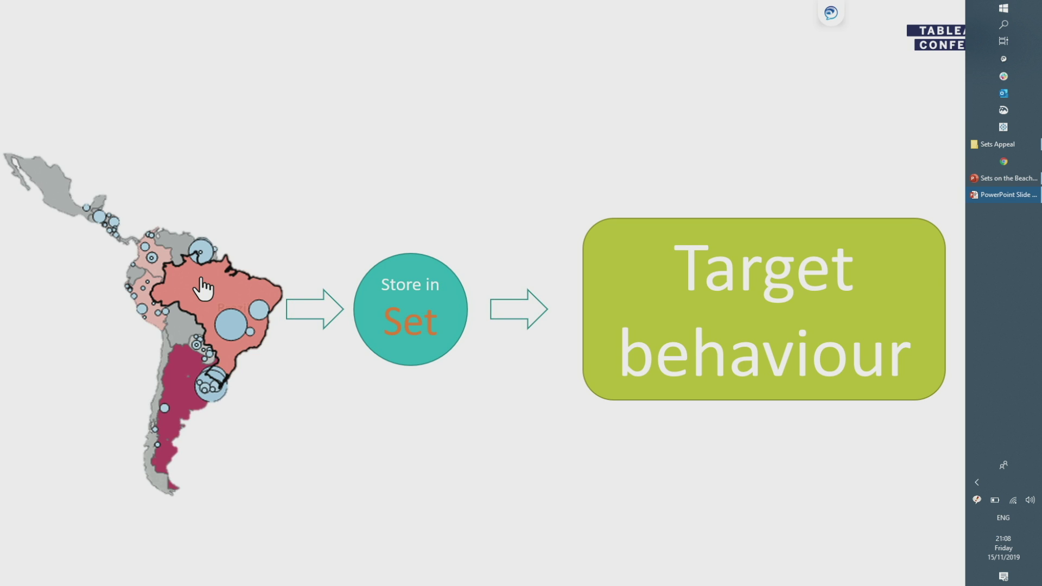
pyautogui.press('Right')
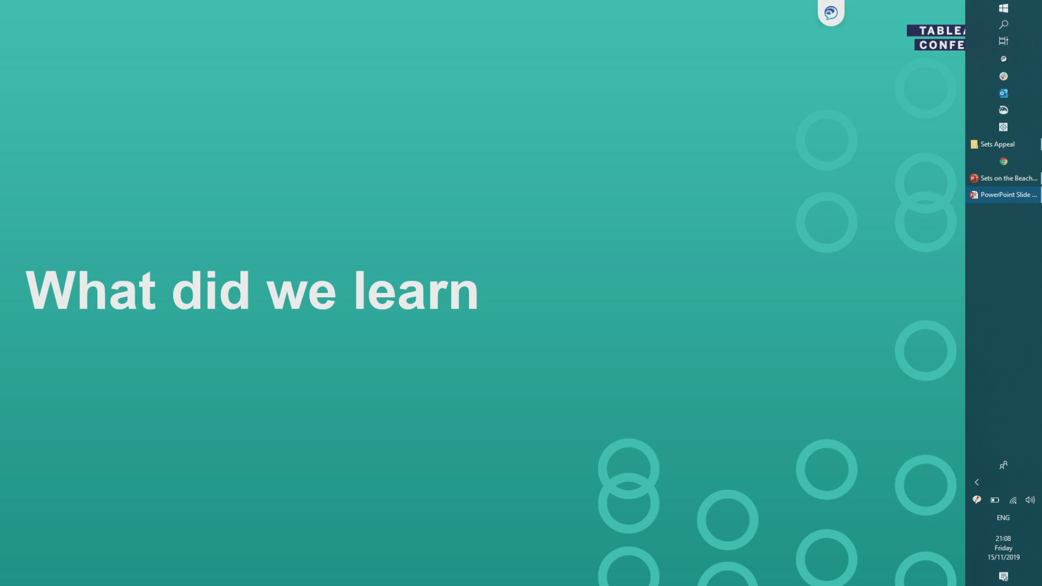